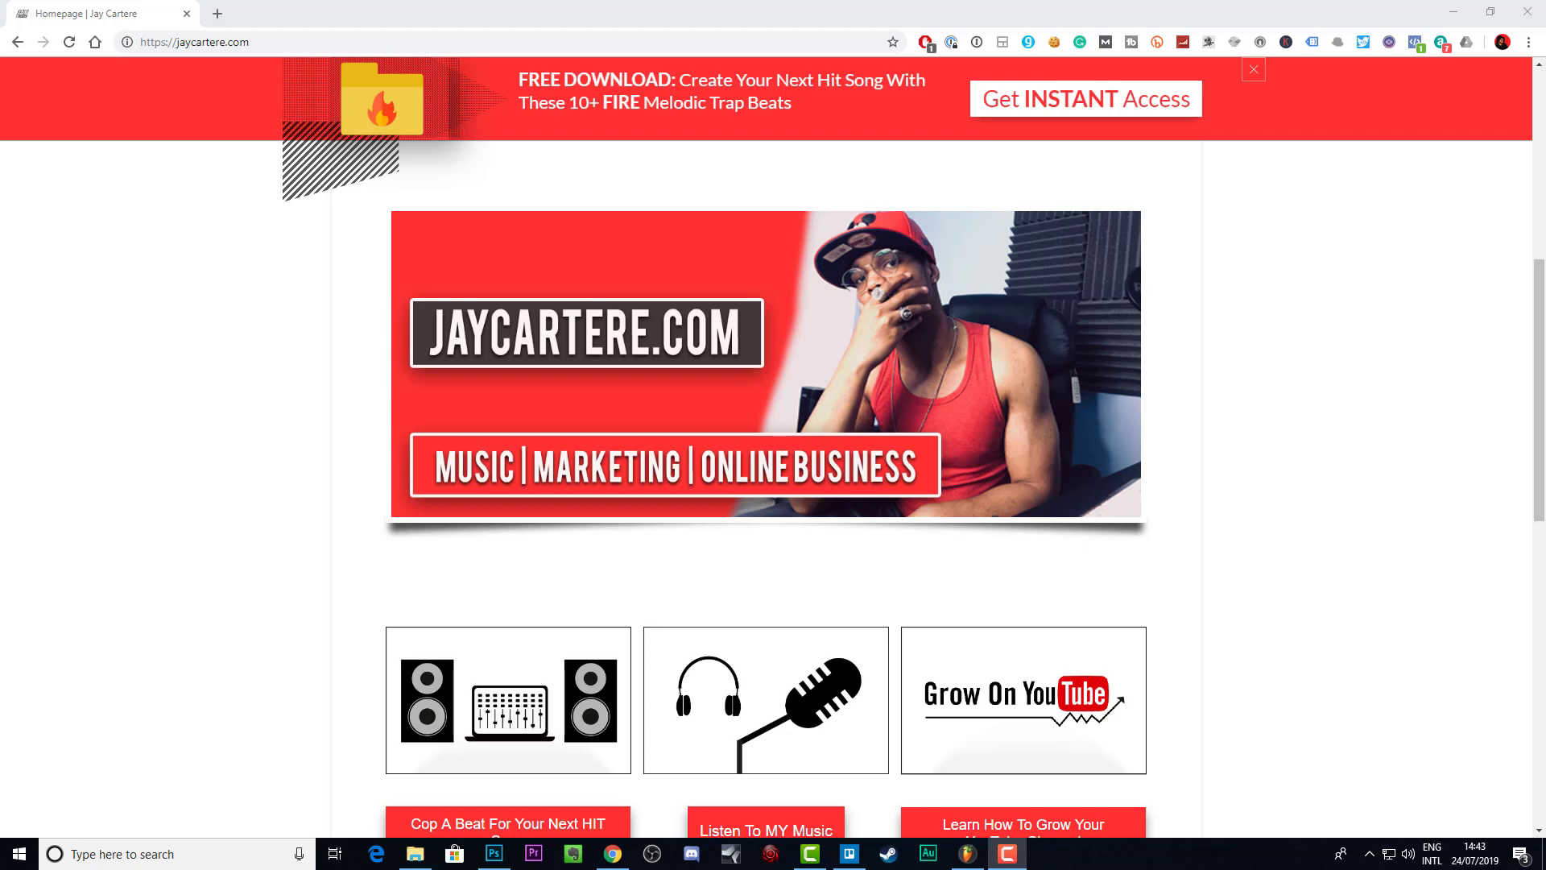
# Step: Switch to FL Studio and open the piano roll of the MAIN MELODY PAD channel, keeping the Channel rack clear of the note grid
pyautogui.click(1453, 12)
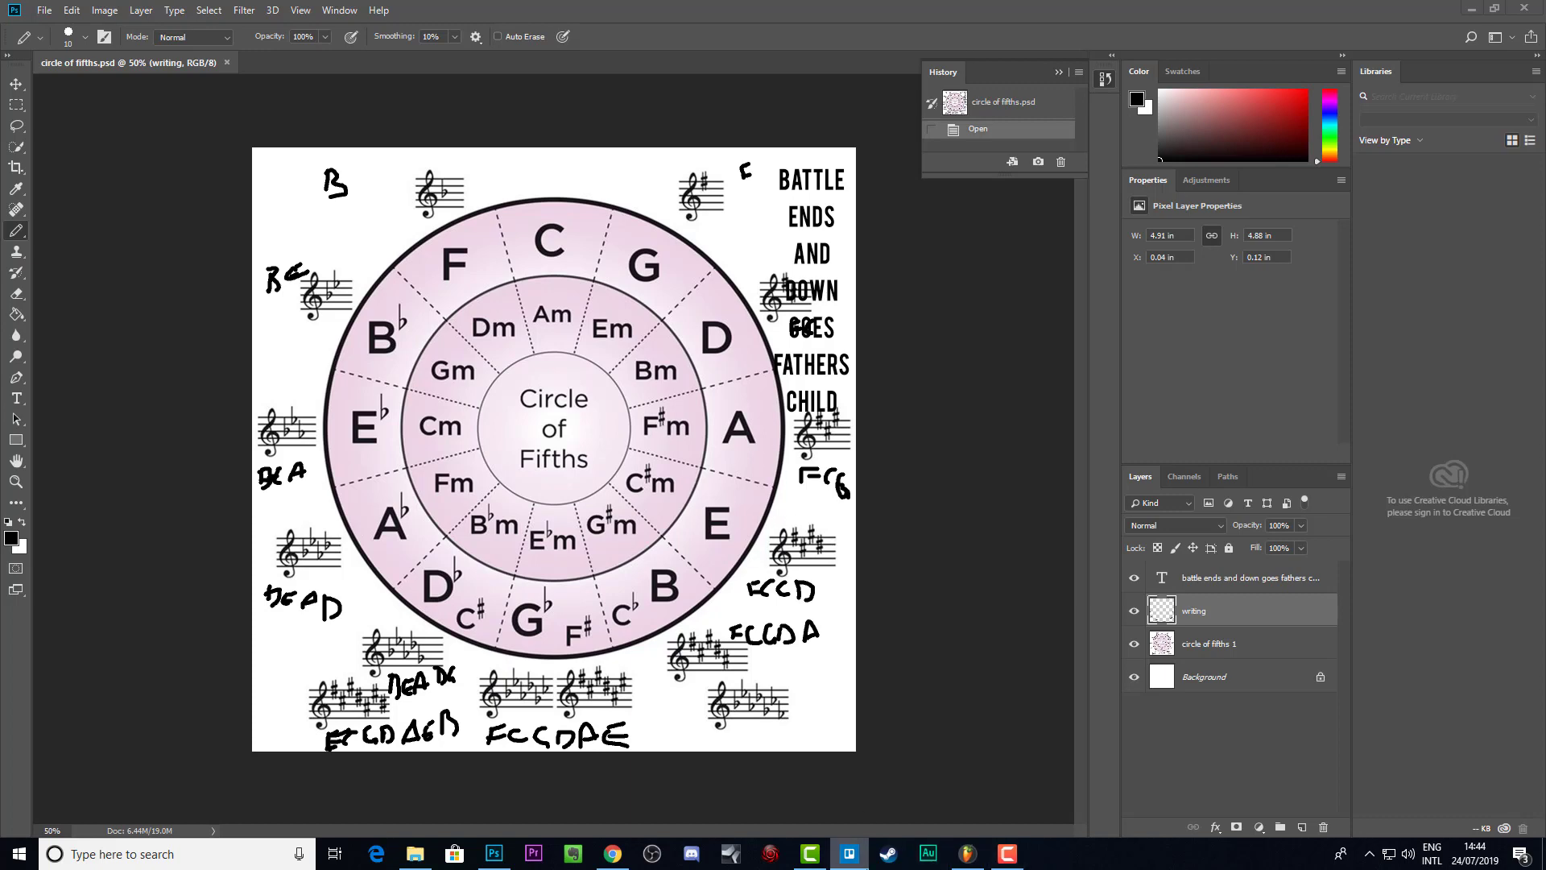
pyautogui.click(967, 852)
pyautogui.rightClick(656, 386)
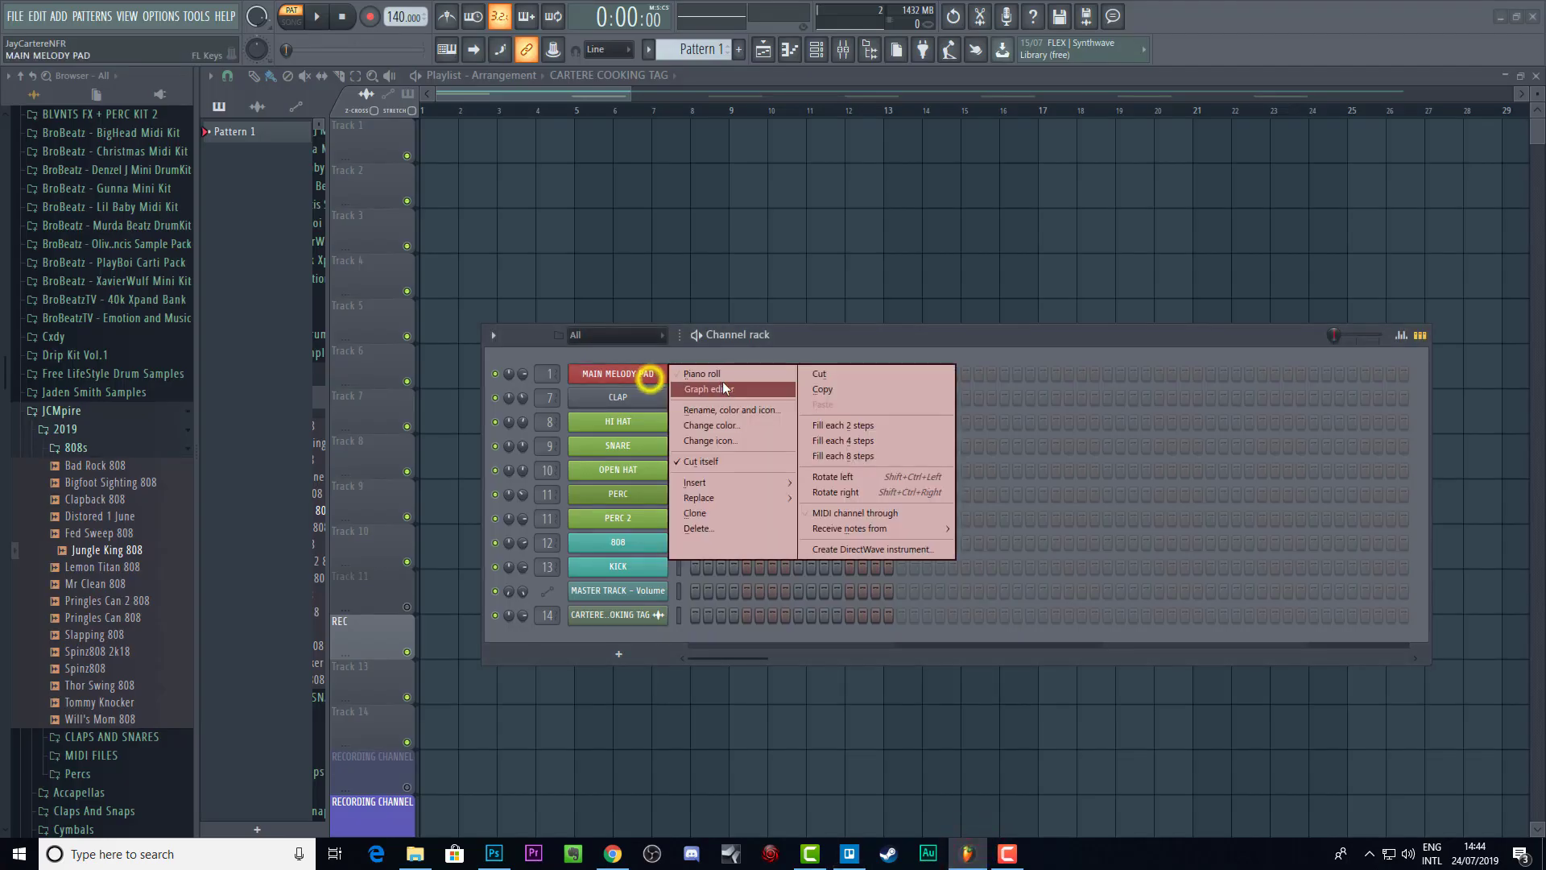
pyautogui.click(722, 369)
pyautogui.moveTo(807, 342); pyautogui.dragTo(976, 370)
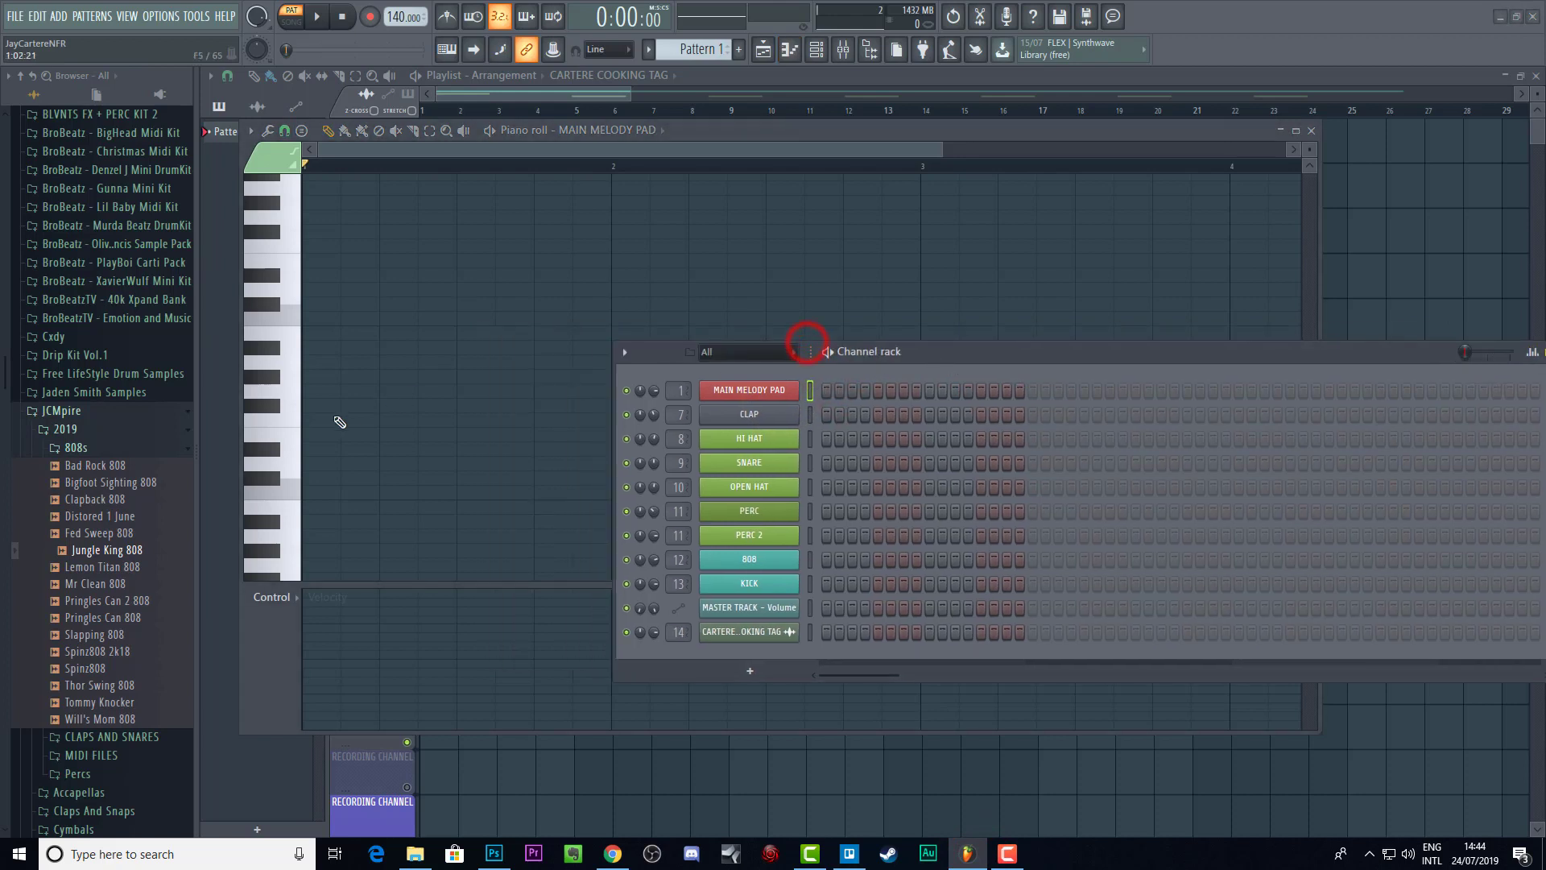
# Step: Place a short E5 note followed by a short F#5 note in bar 1, and delete both
pyautogui.click(318, 434)
pyautogui.moveTo(316, 405)
pyautogui.mouseDown()
pyautogui.moveTo(387, 414)
pyautogui.moveTo(360, 401)
pyautogui.mouseUp()
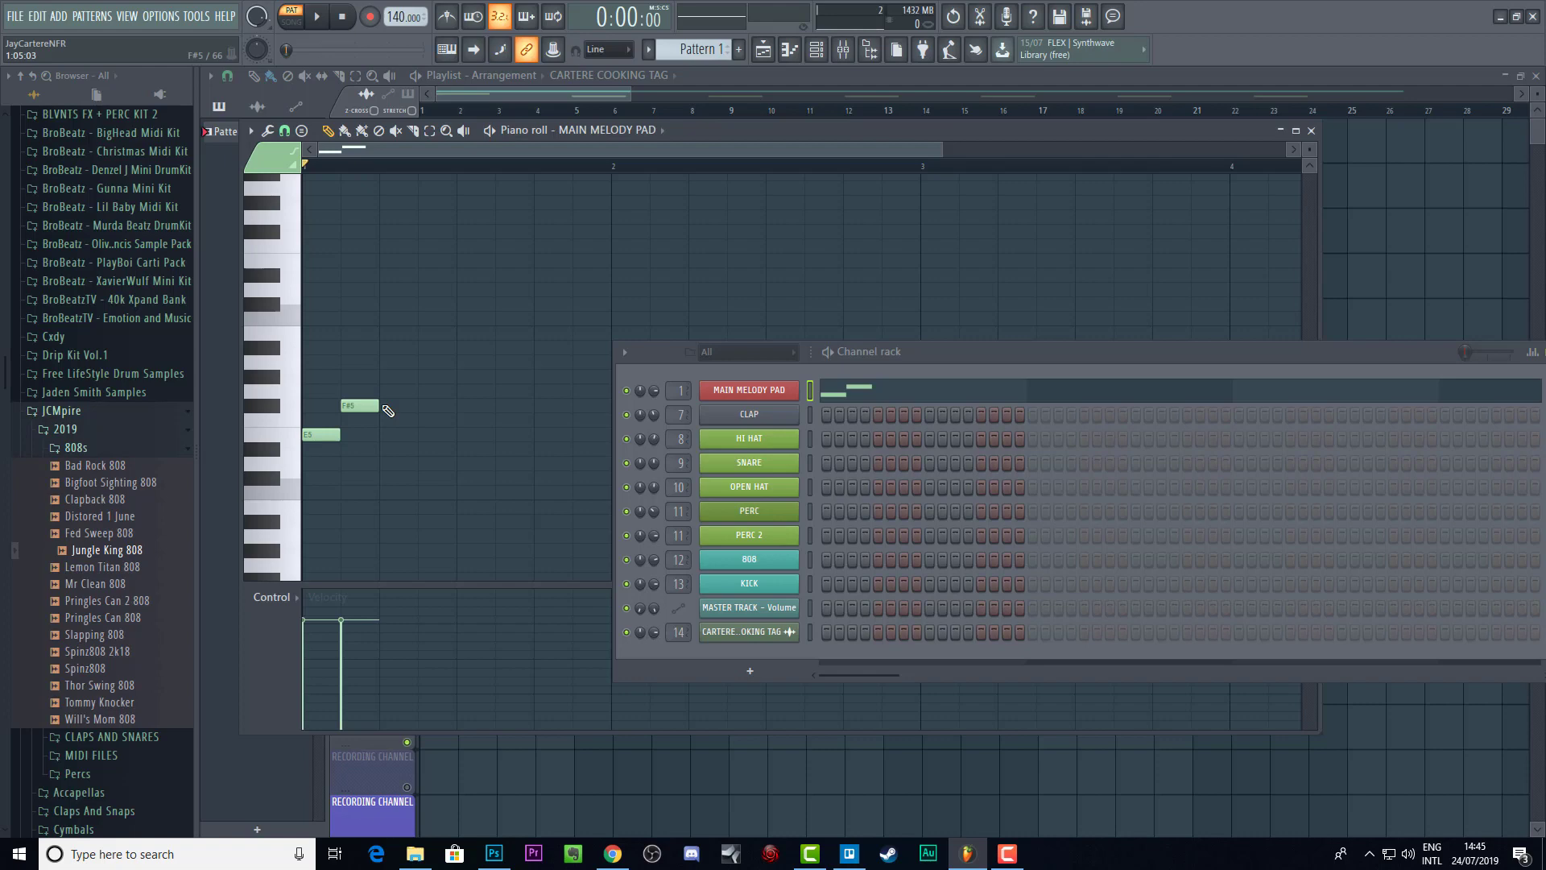
pyautogui.rightClick(376, 359)
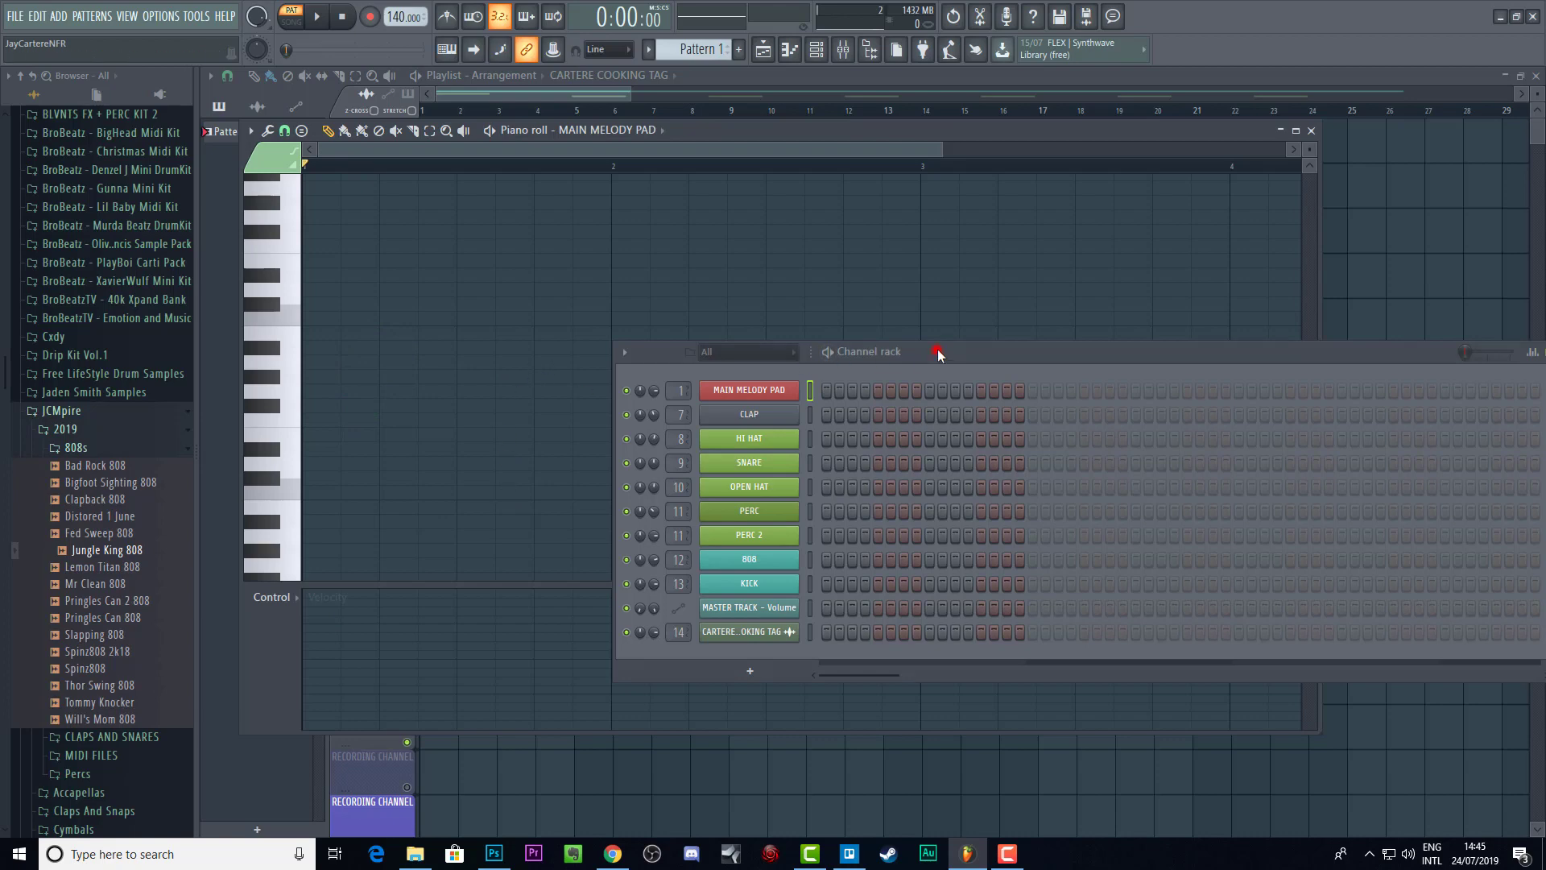
# Step: Draw a one-bar C major chord in bar 1 from the notes C5, E5 and G5
pyautogui.moveTo(936, 352); pyautogui.dragTo(1003, 316)
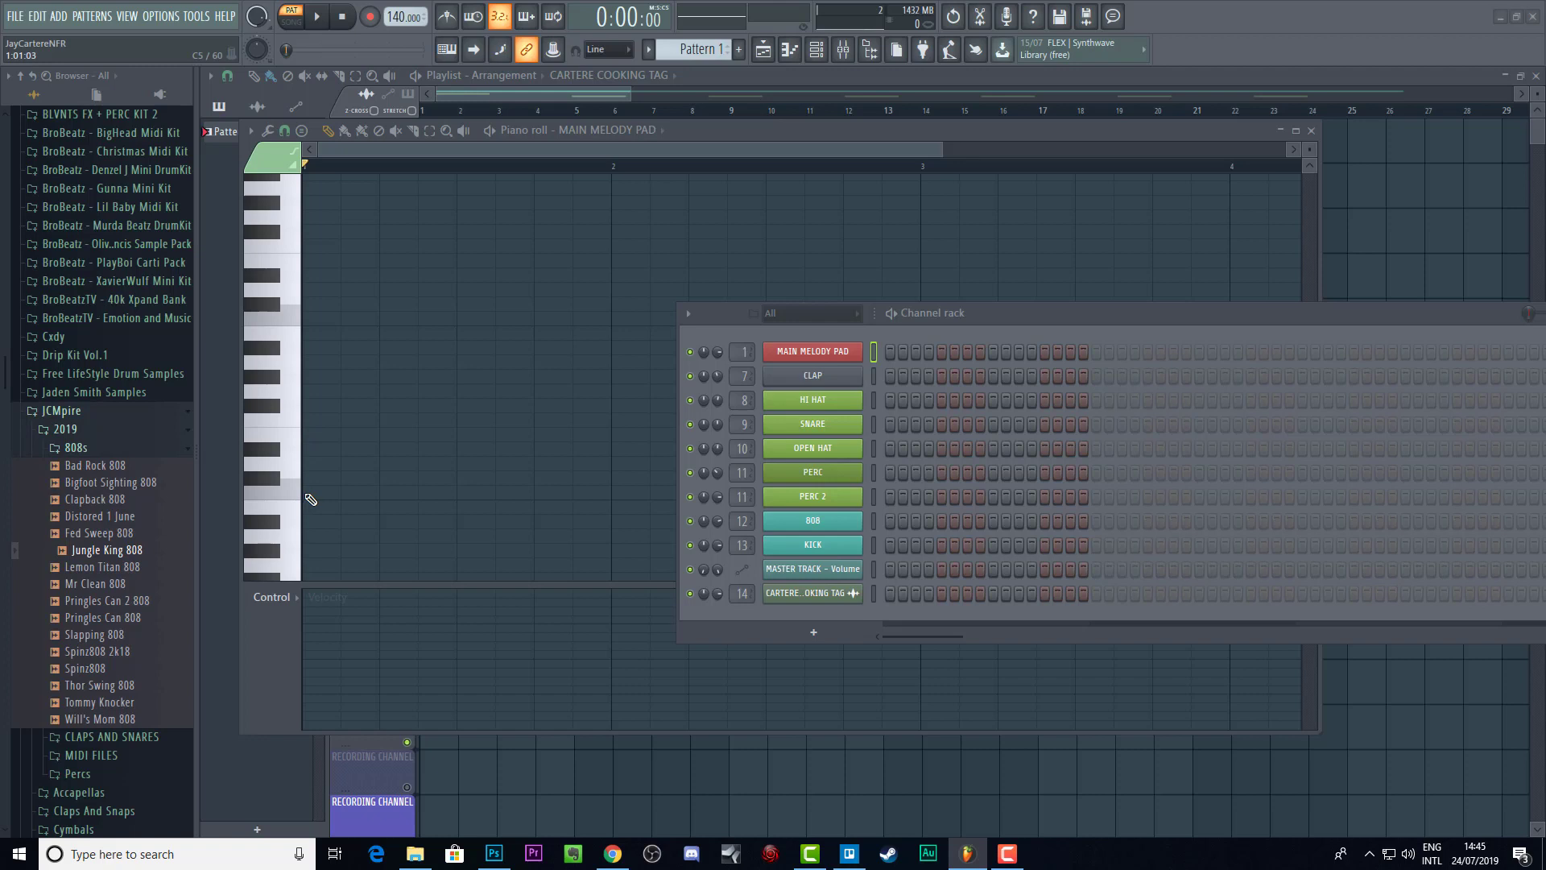
pyautogui.click(307, 494)
pyautogui.moveTo(338, 494); pyautogui.dragTo(600, 521)
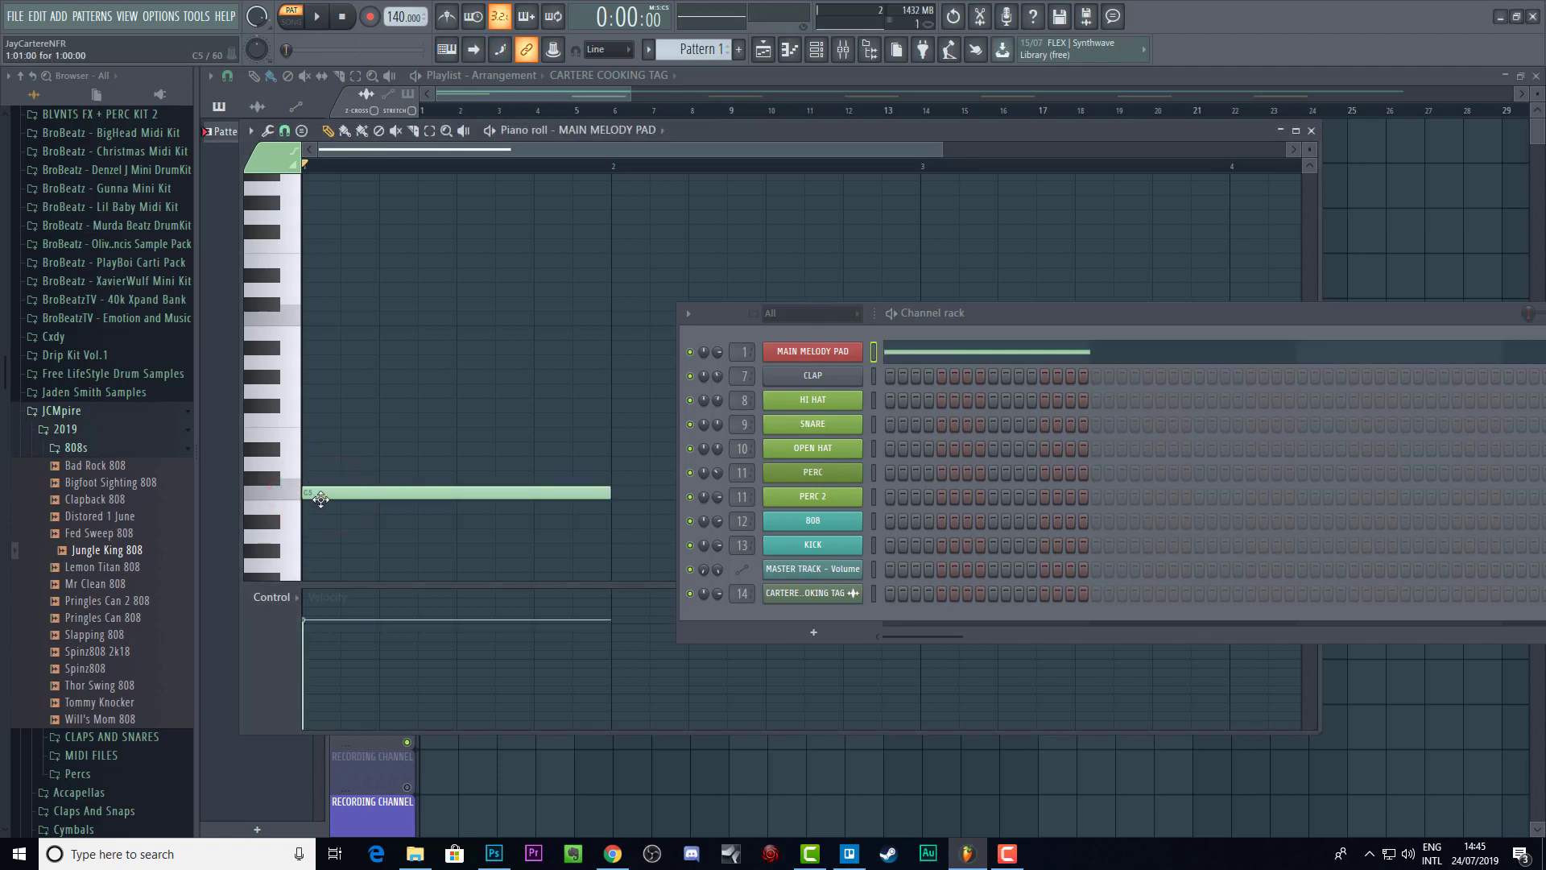
pyautogui.click(322, 497)
pyautogui.click(306, 466)
pyautogui.moveTo(345, 467); pyautogui.dragTo(345, 435)
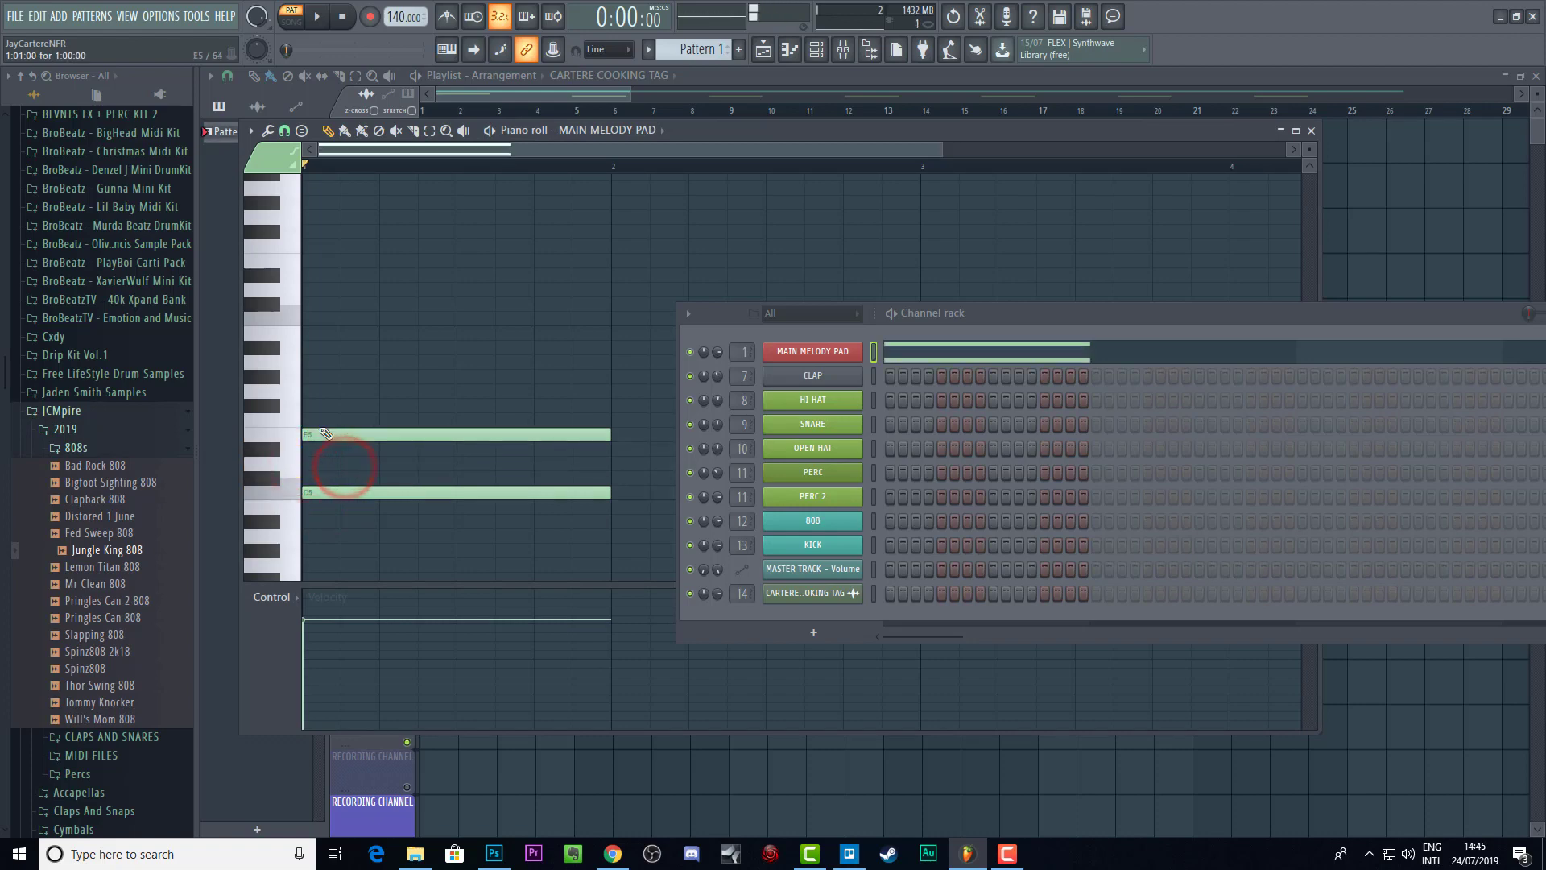
pyautogui.click(311, 391)
pyautogui.click(345, 389)
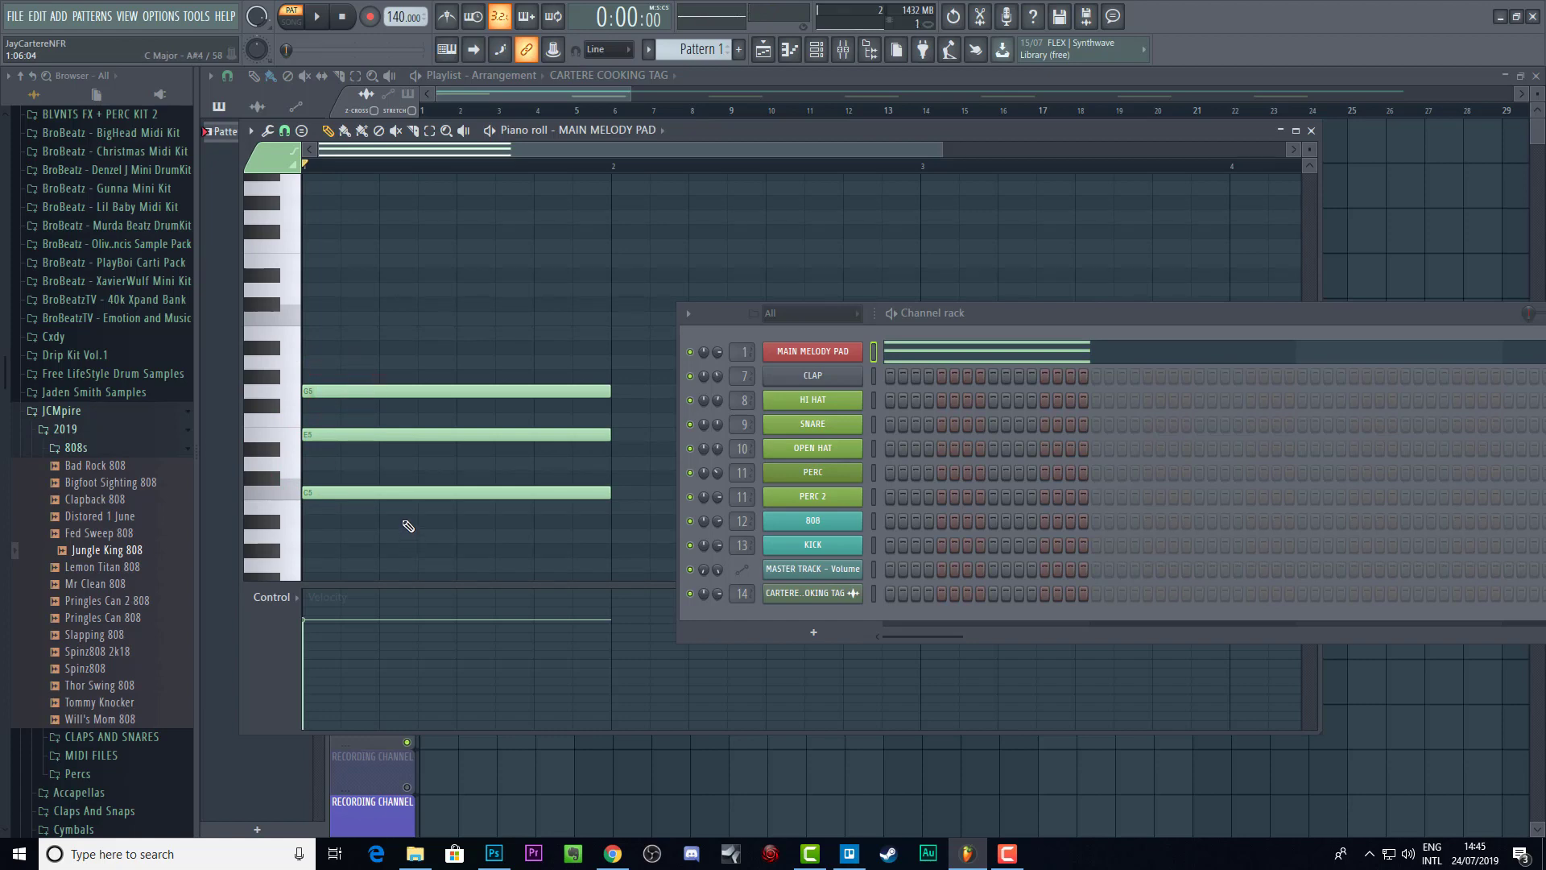
# Step: Play back the C major chord and audition its C5, E5 and G5 notes individually
pyautogui.press('space')
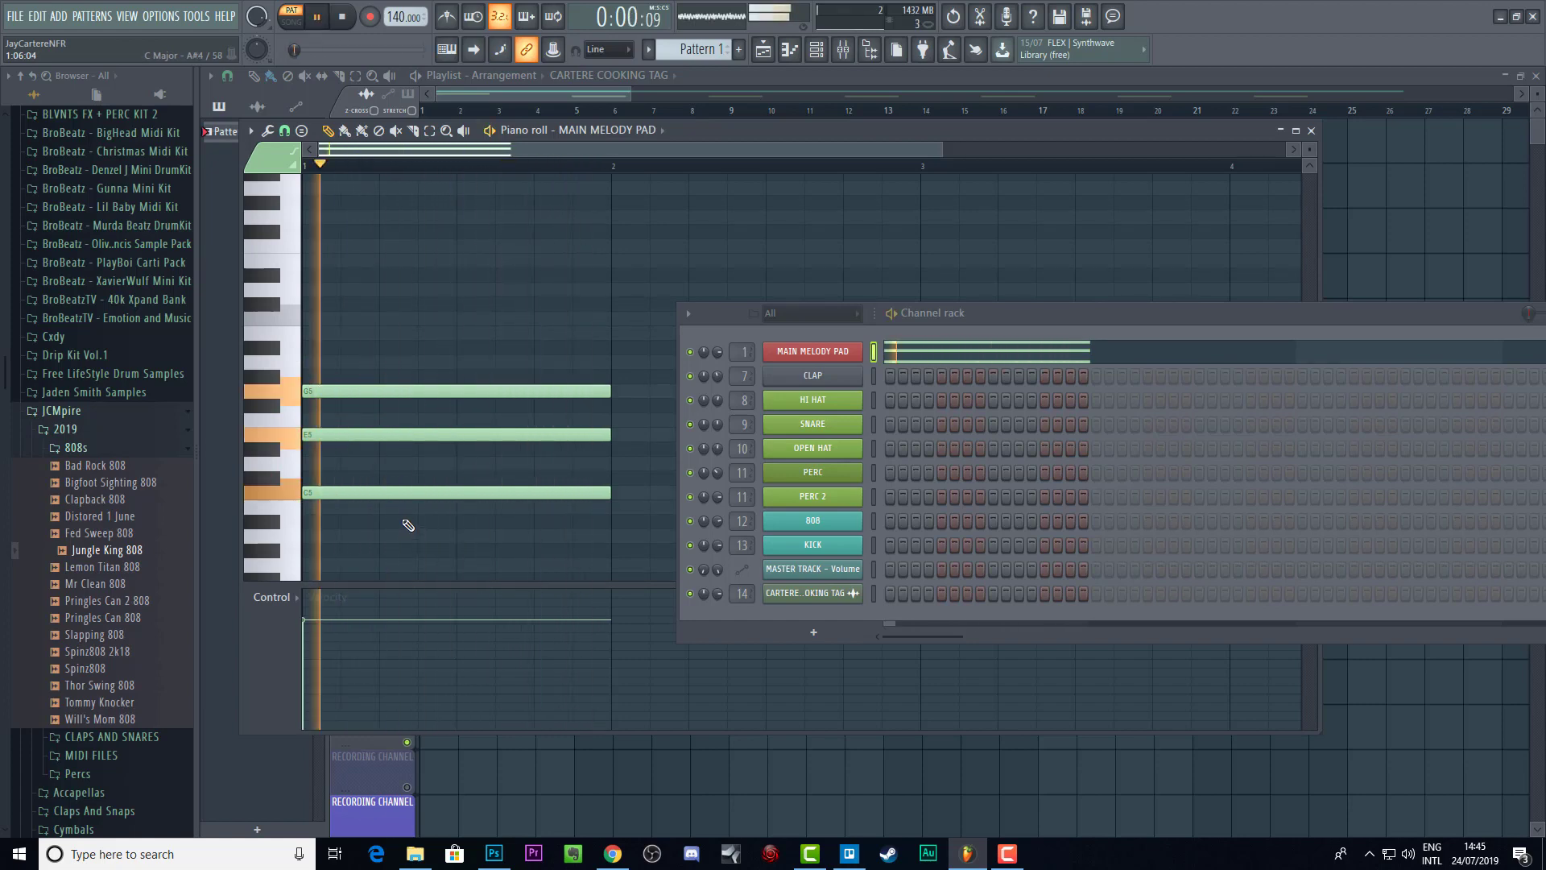
pyautogui.press('space')
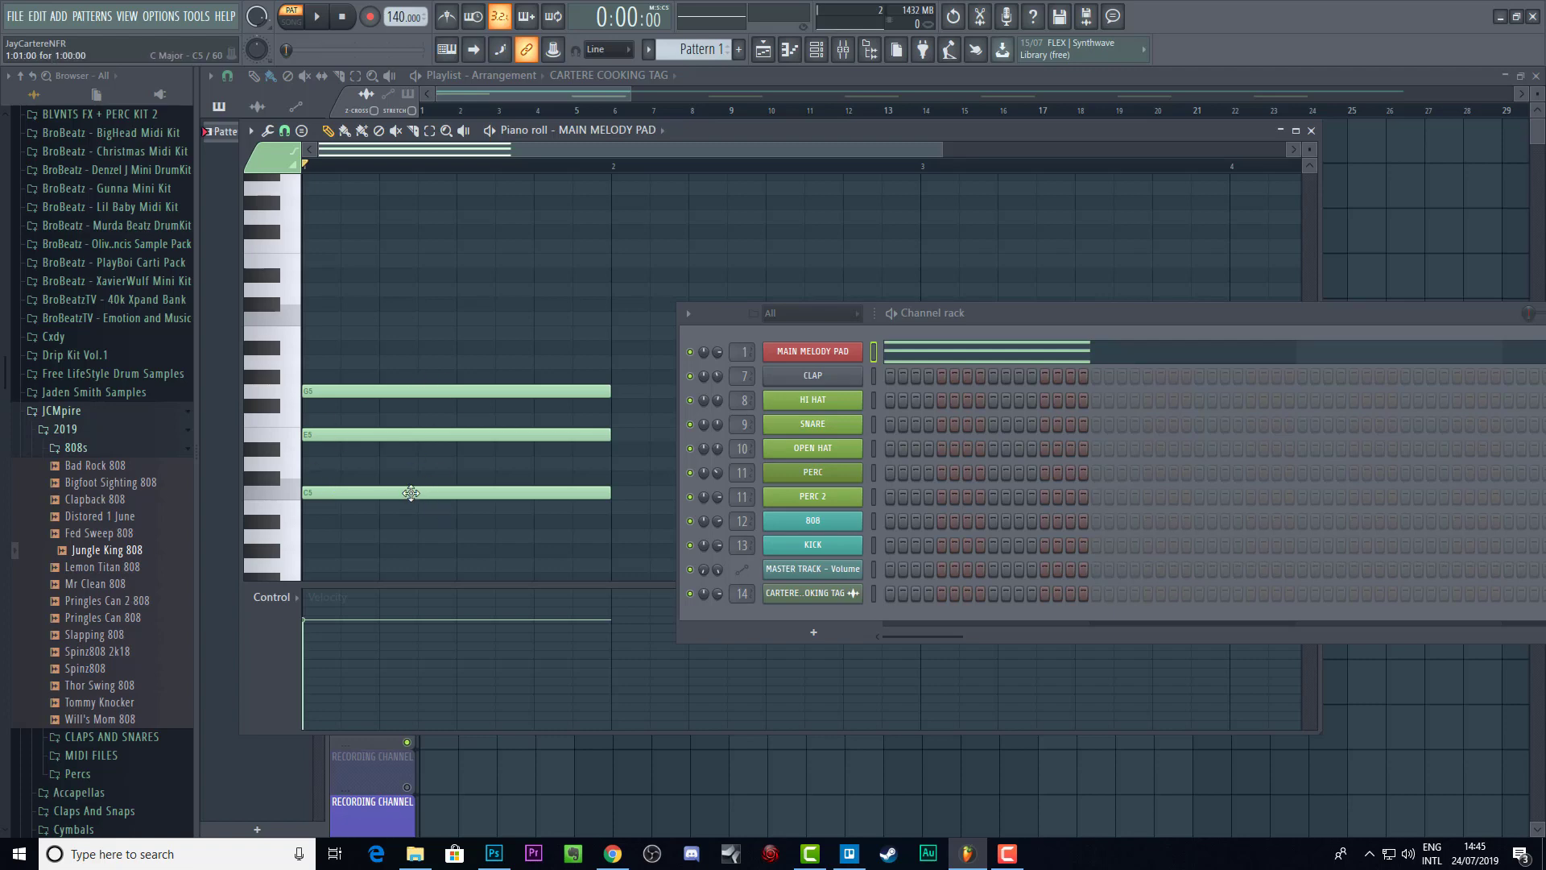
pyautogui.click(408, 492)
pyautogui.click(410, 435)
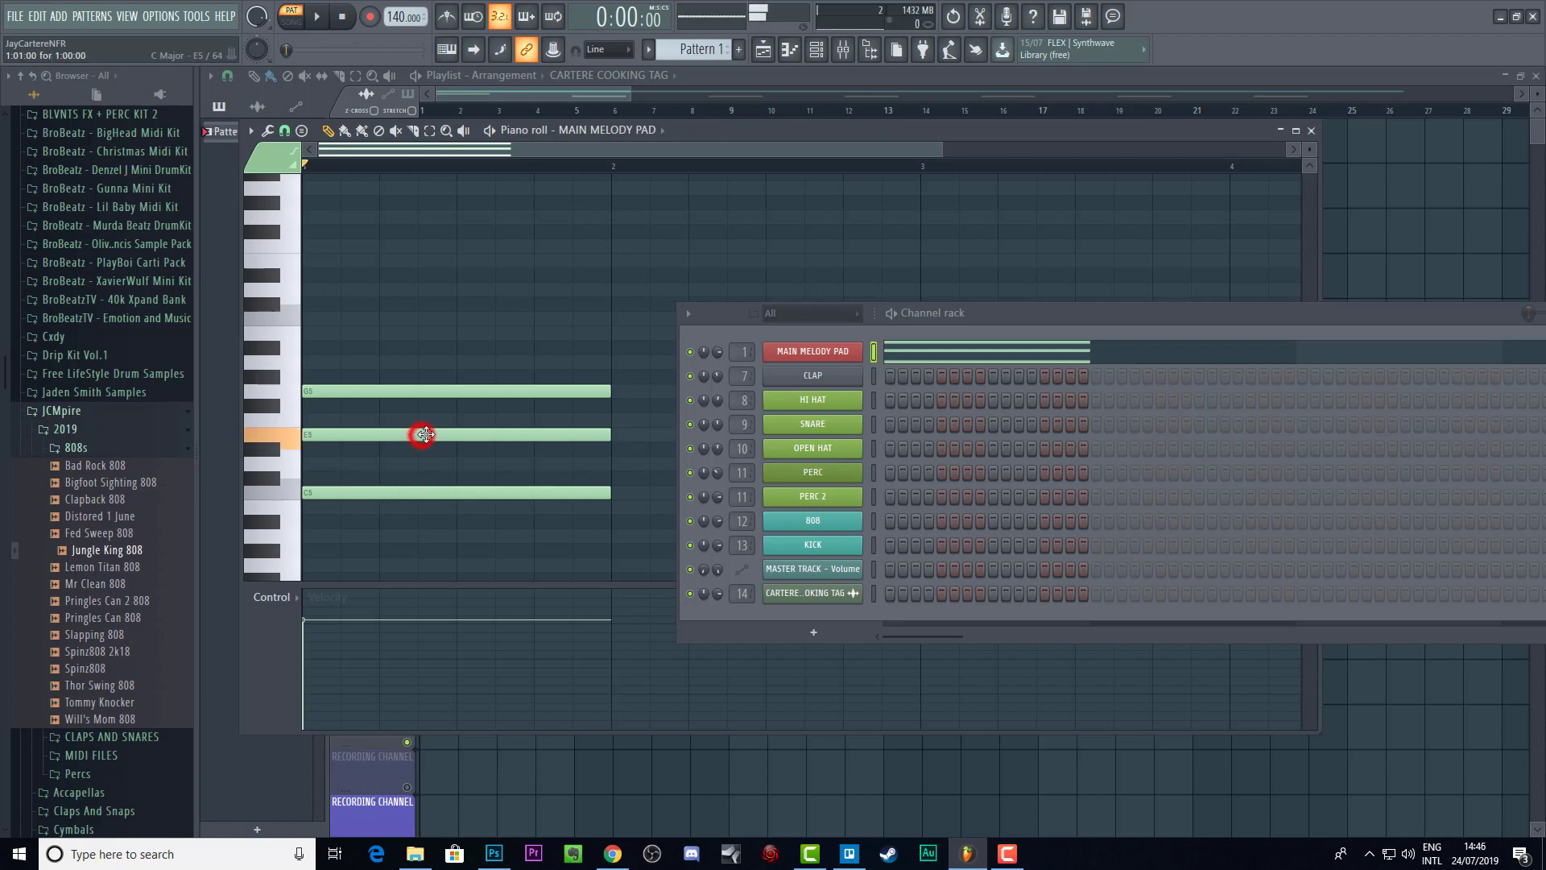
pyautogui.click(413, 392)
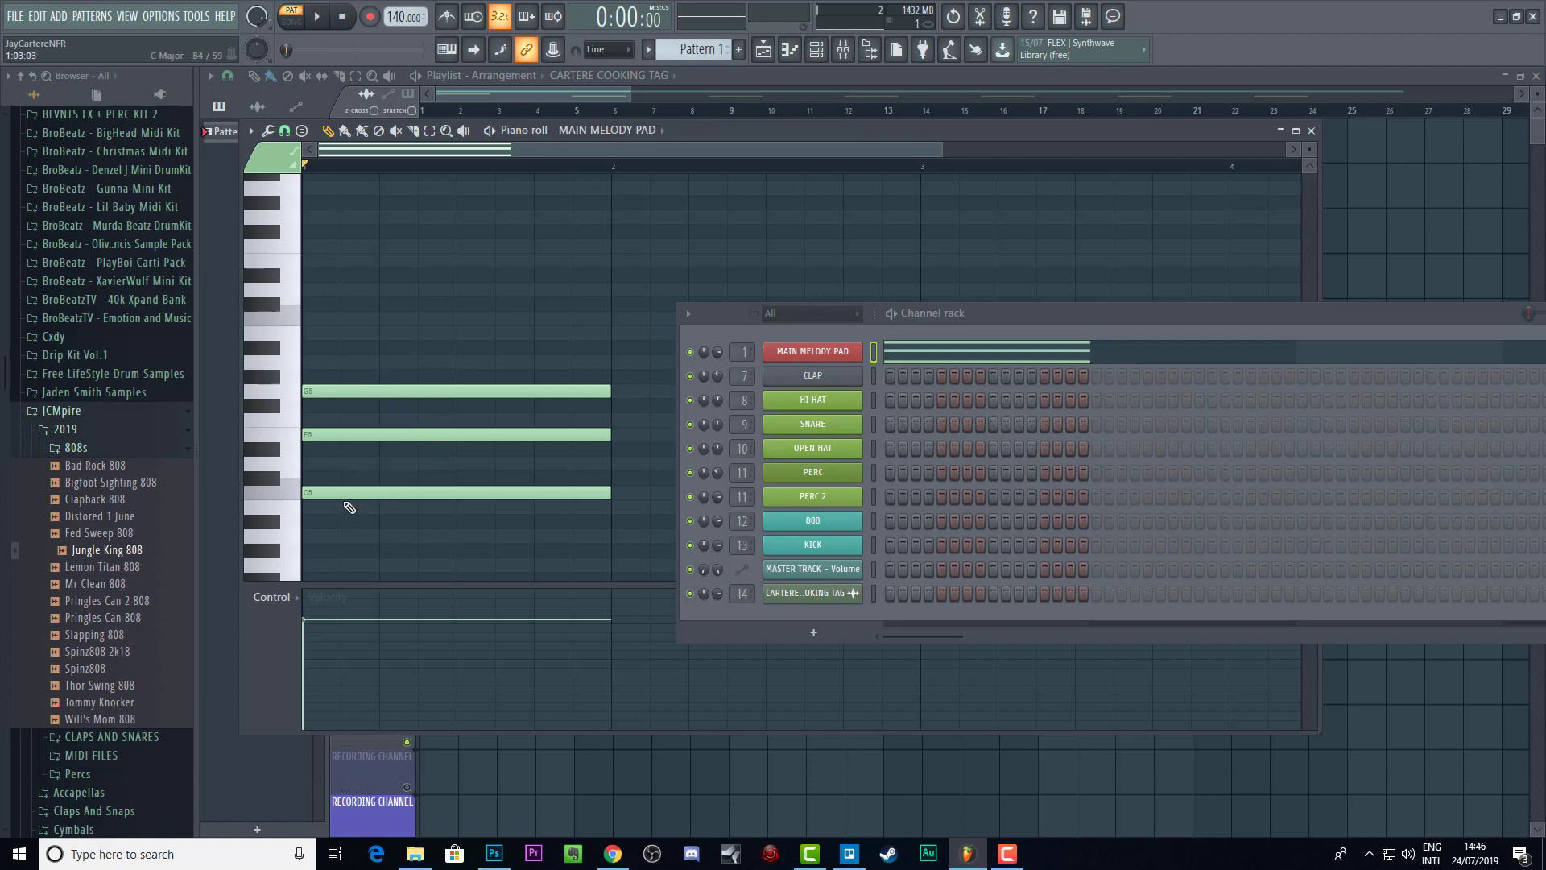
pyautogui.click(334, 492)
pyautogui.click(339, 435)
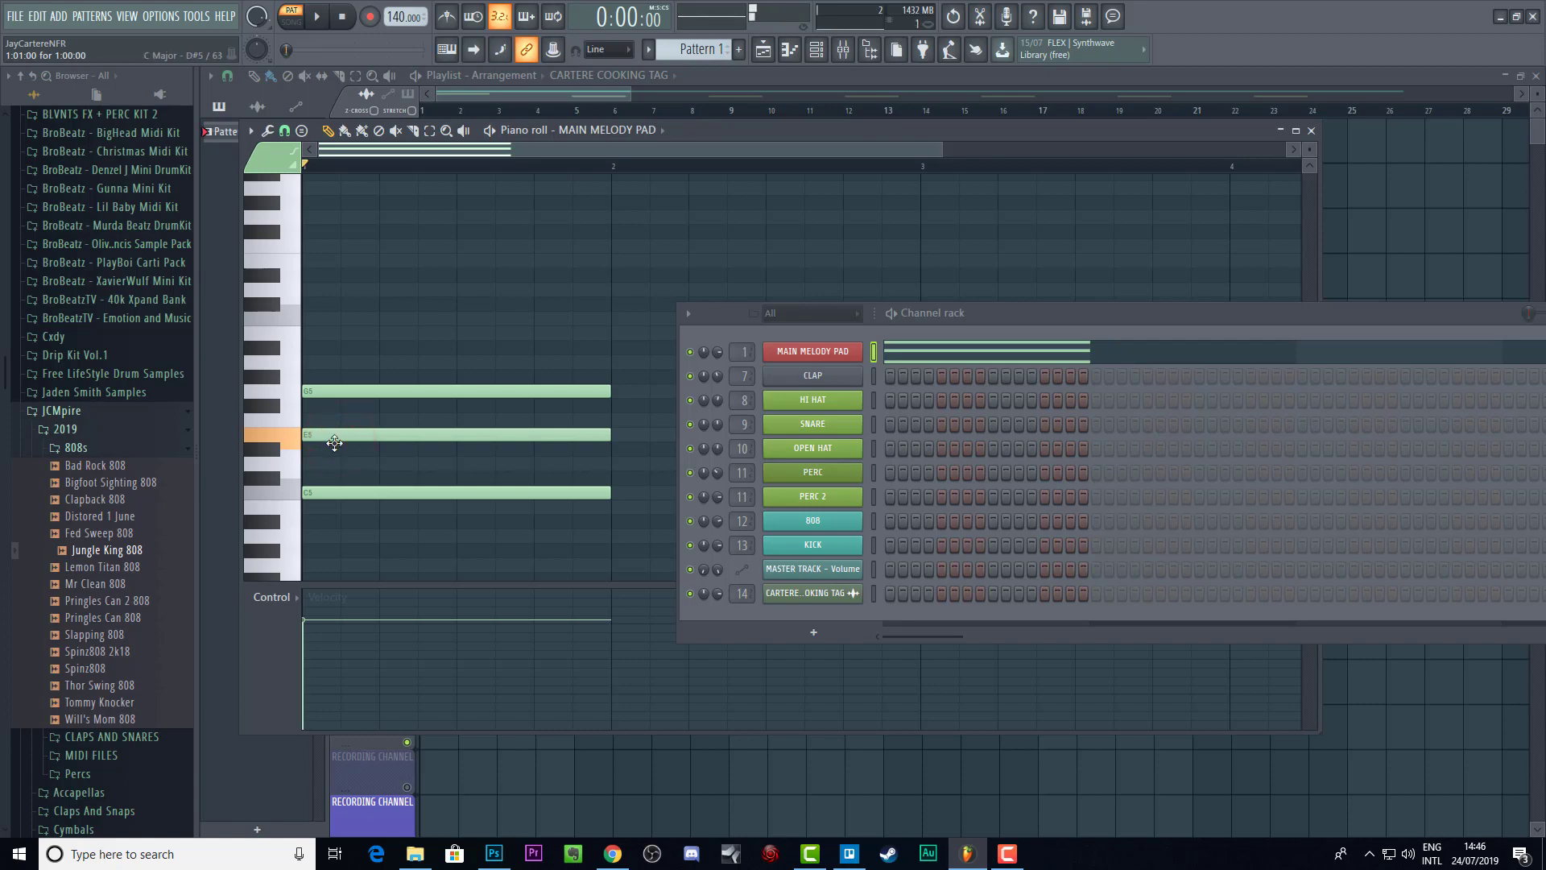
pyautogui.click(338, 392)
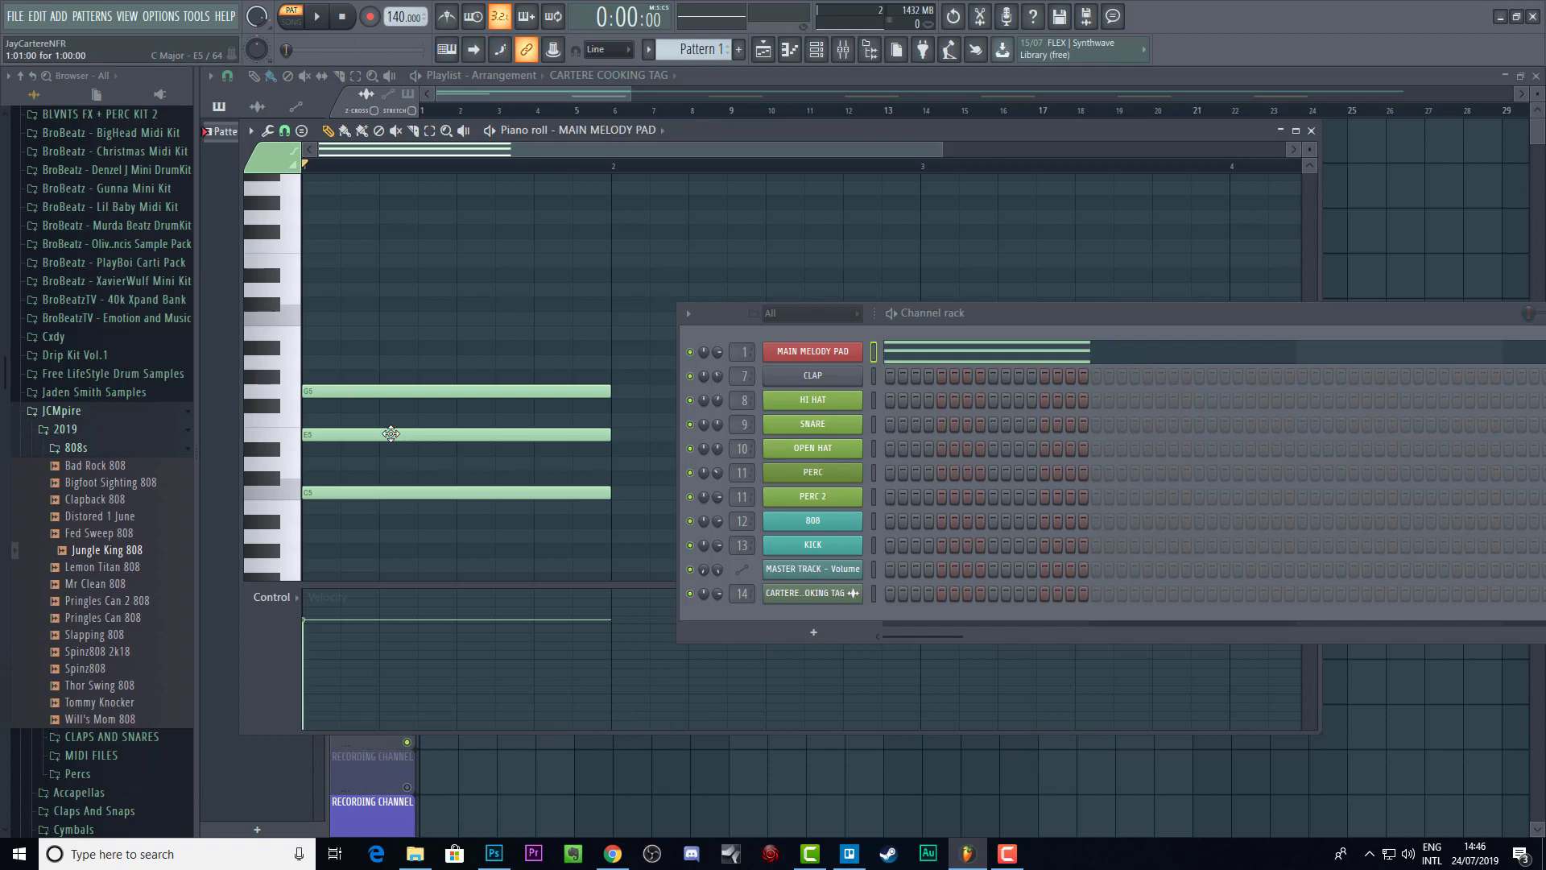
# Step: Try the minor version by lowering the chord's middle note to D#5, play it back, and restore the note to E5
pyautogui.moveTo(390, 434); pyautogui.dragTo(393, 456)
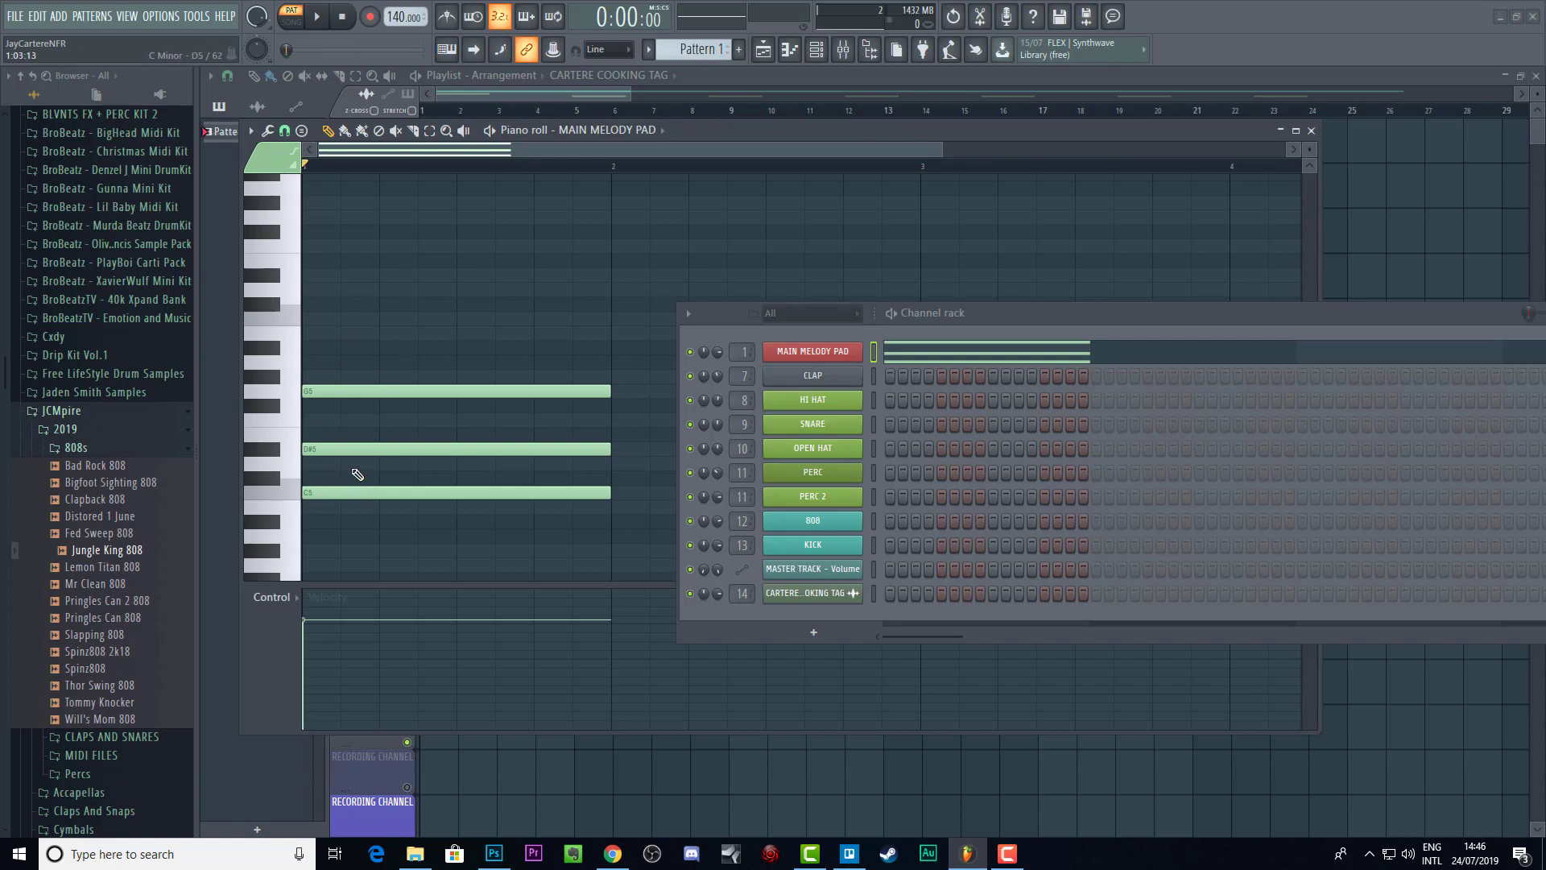
pyautogui.press('space')
pyautogui.press('space')
pyautogui.moveTo(312, 448); pyautogui.dragTo(325, 435)
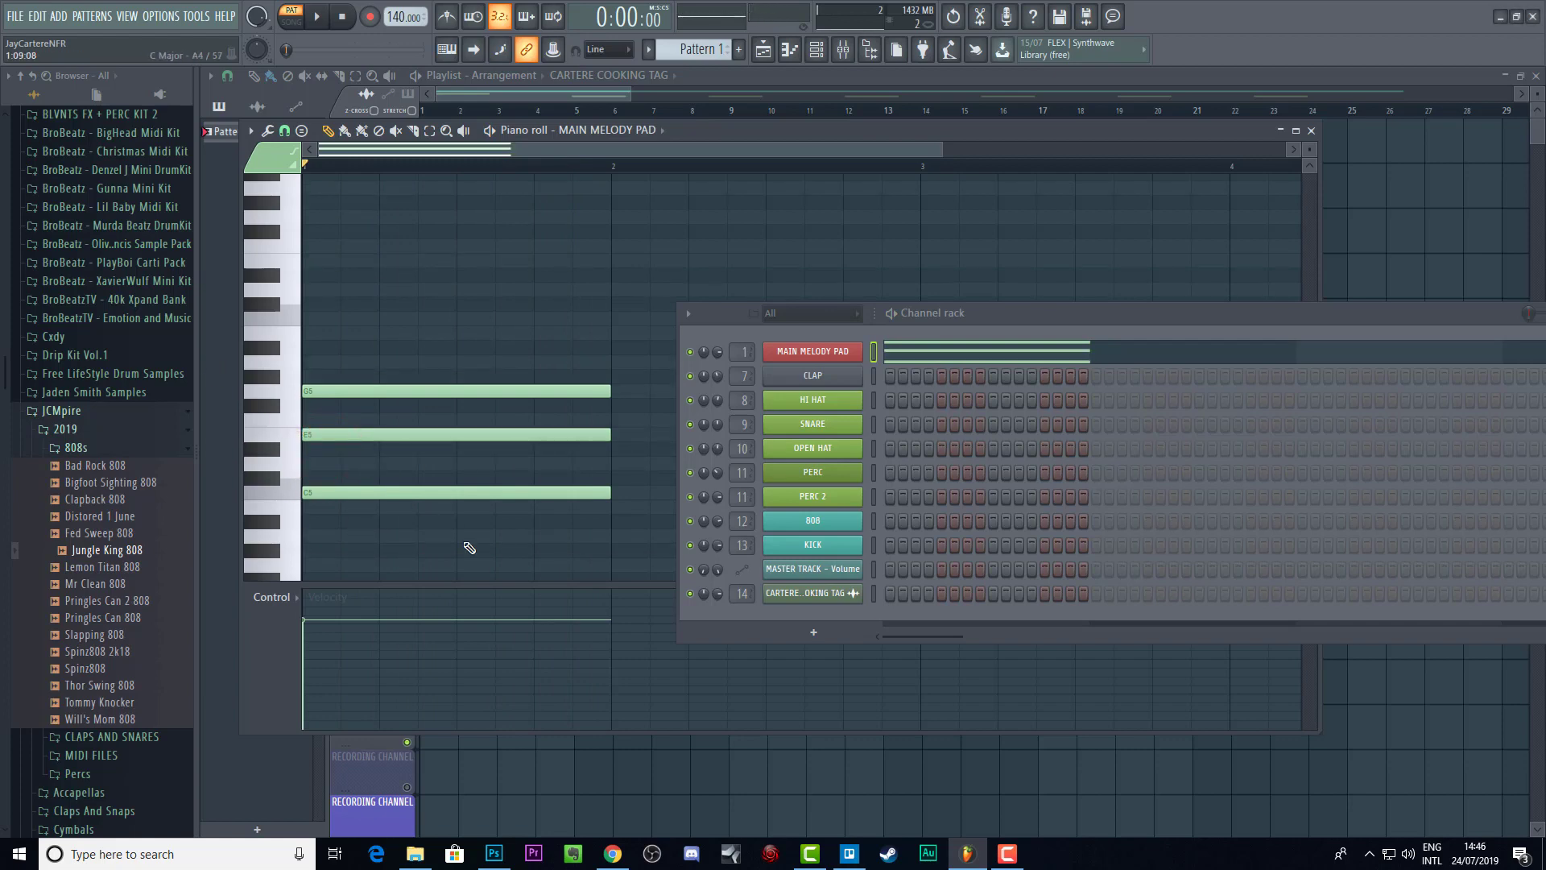
pyautogui.moveTo(476, 555); pyautogui.dragTo(363, 355)
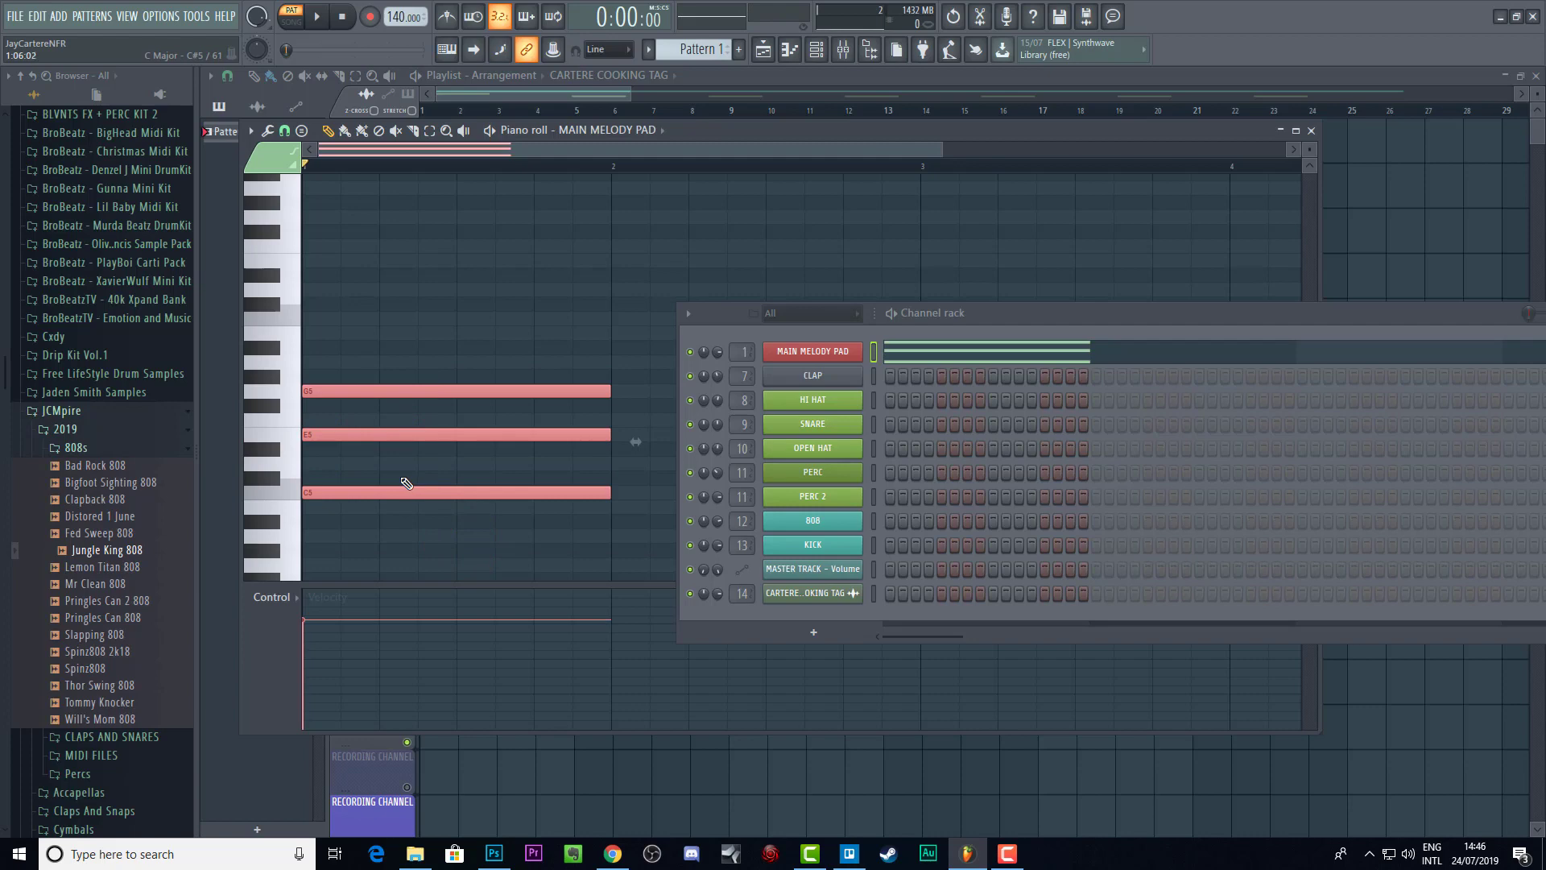
pyautogui.moveTo(372, 489); pyautogui.dragTo(357, 379)
pyautogui.moveTo(358, 368); pyautogui.dragTo(365, 473)
pyautogui.rightClick(364, 474)
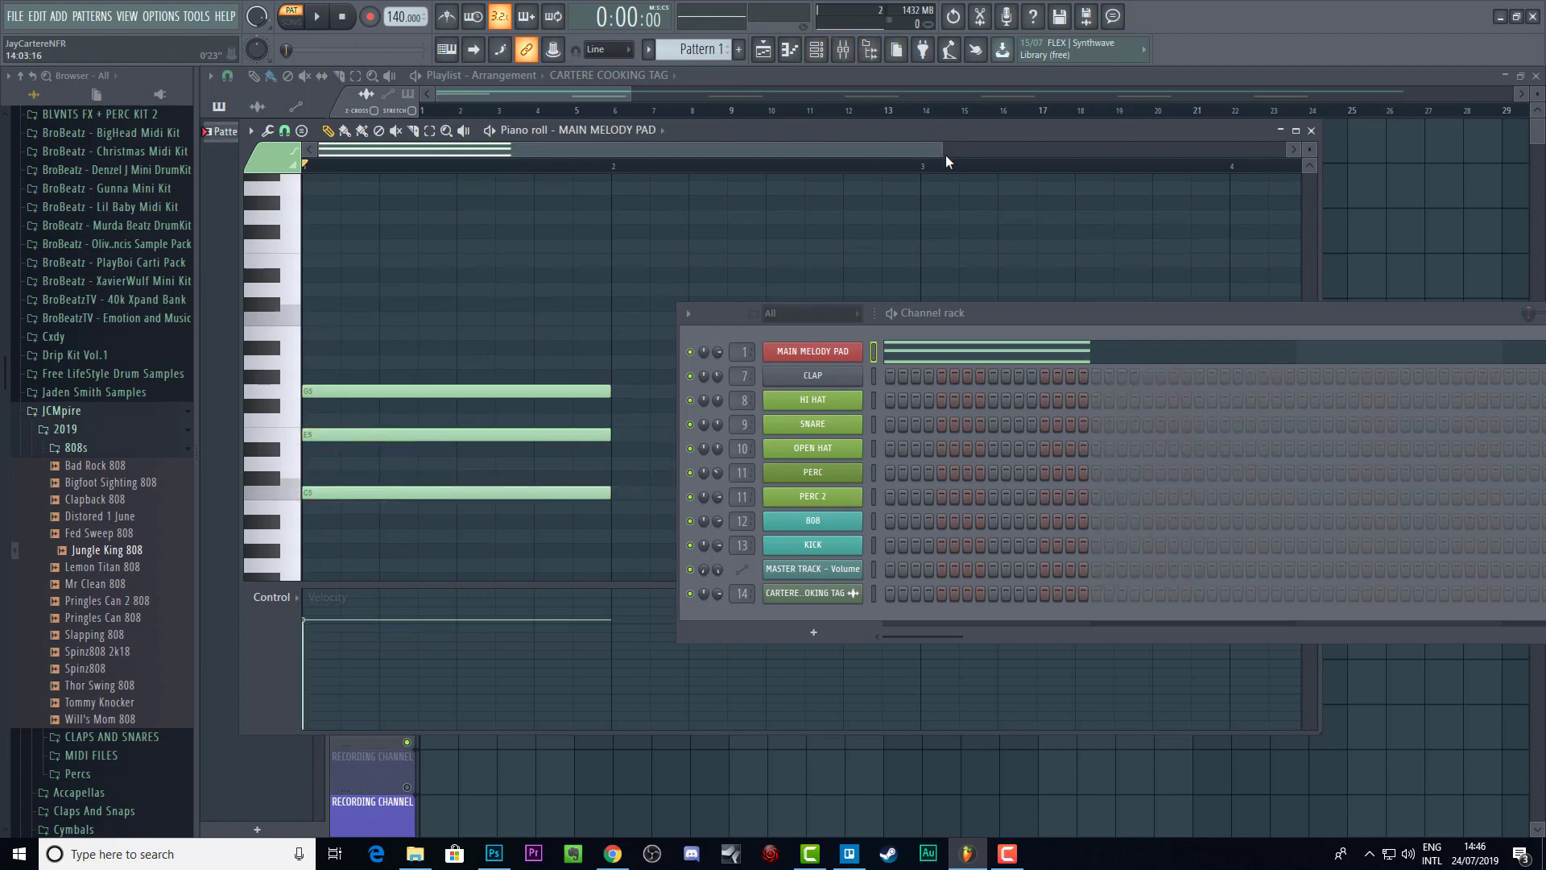
# Step: Show more bars of the pattern beside the Channel rack and audition the chord's notes one by one, down from G5 and back up
pyautogui.moveTo(946, 155); pyautogui.dragTo(1222, 153)
pyautogui.click(1162, 312)
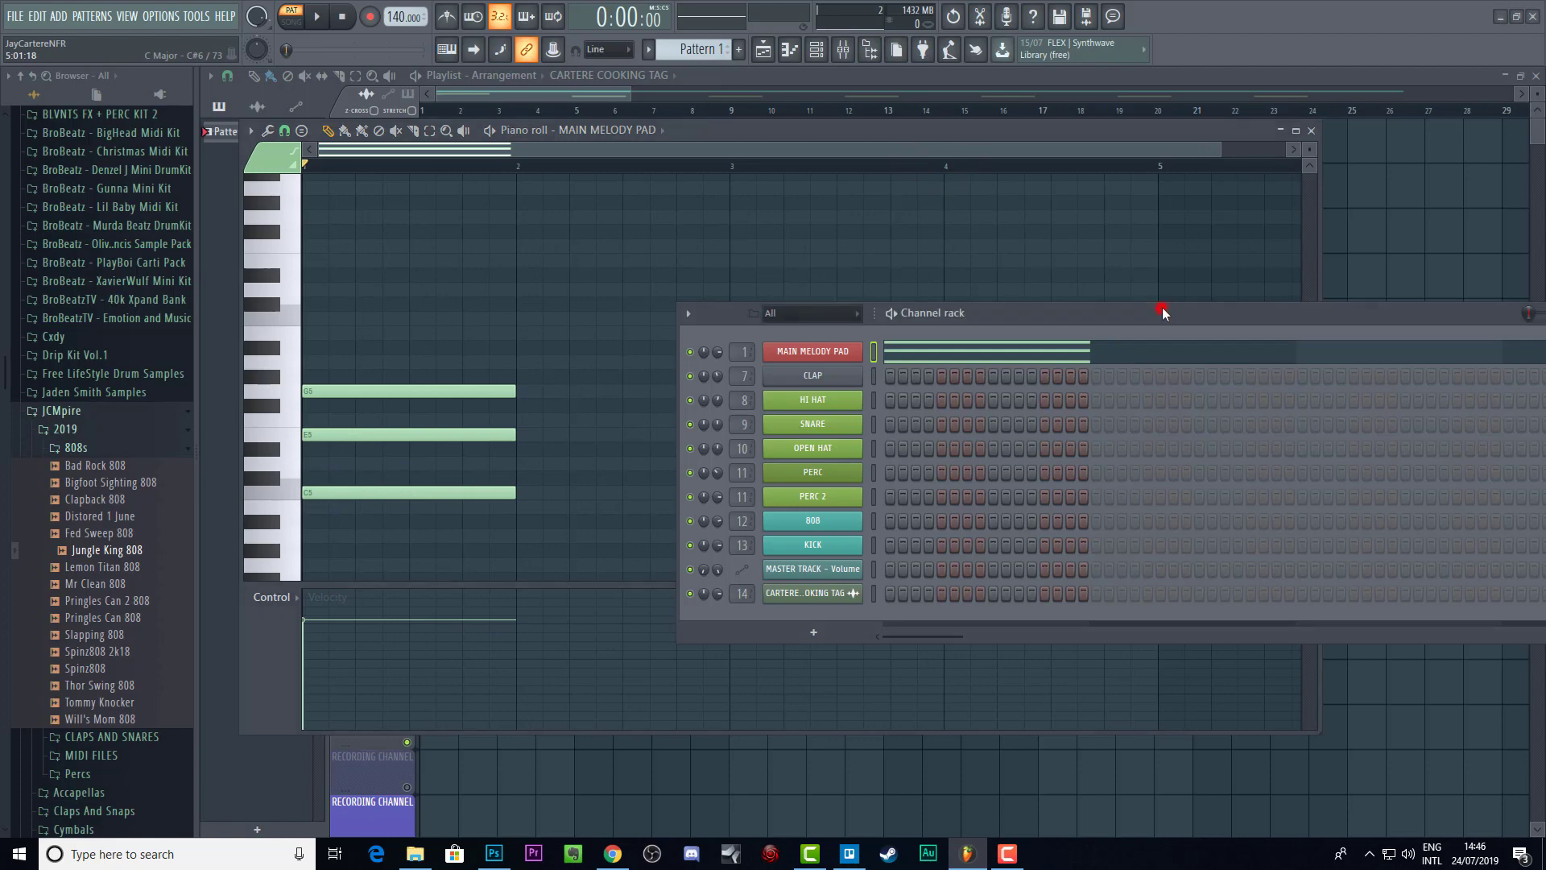
pyautogui.moveTo(1163, 313); pyautogui.dragTo(1272, 349)
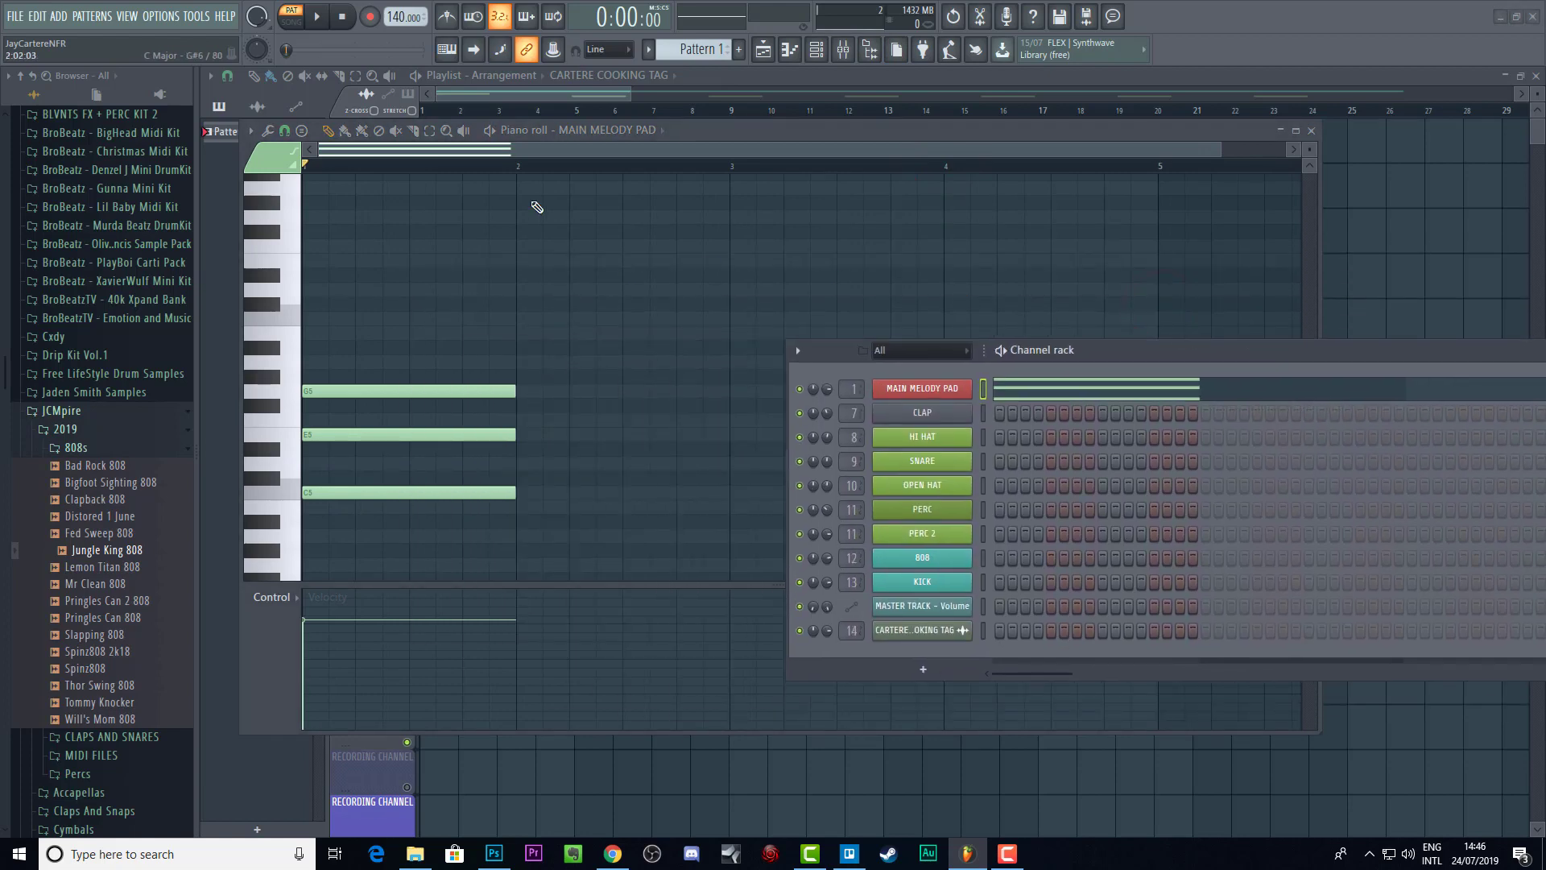
pyautogui.moveTo(1124, 350); pyautogui.dragTo(1166, 346)
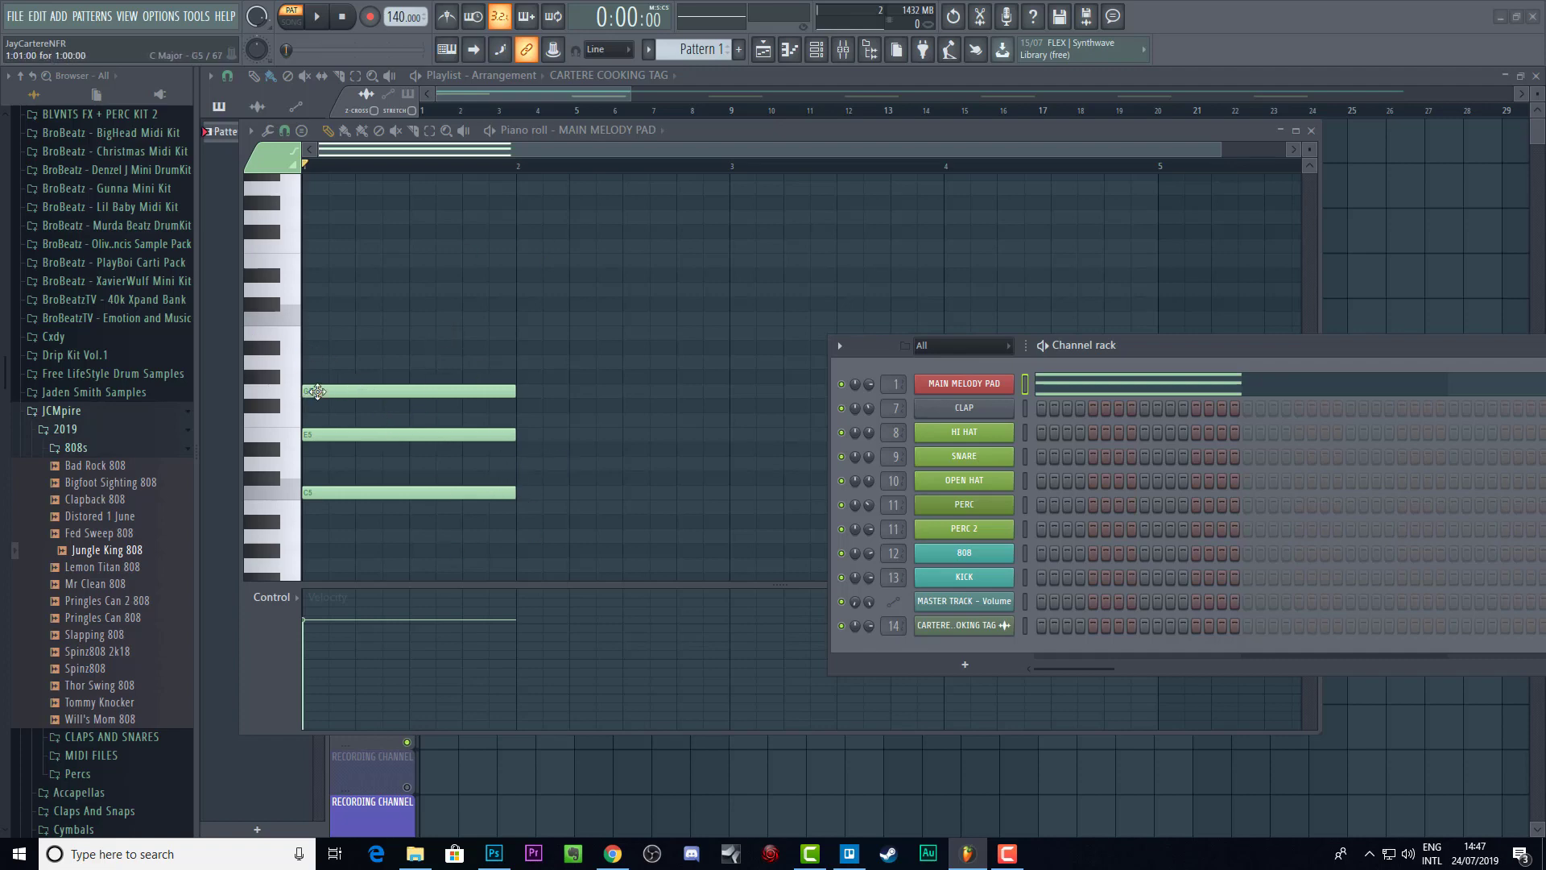
pyautogui.click(336, 390)
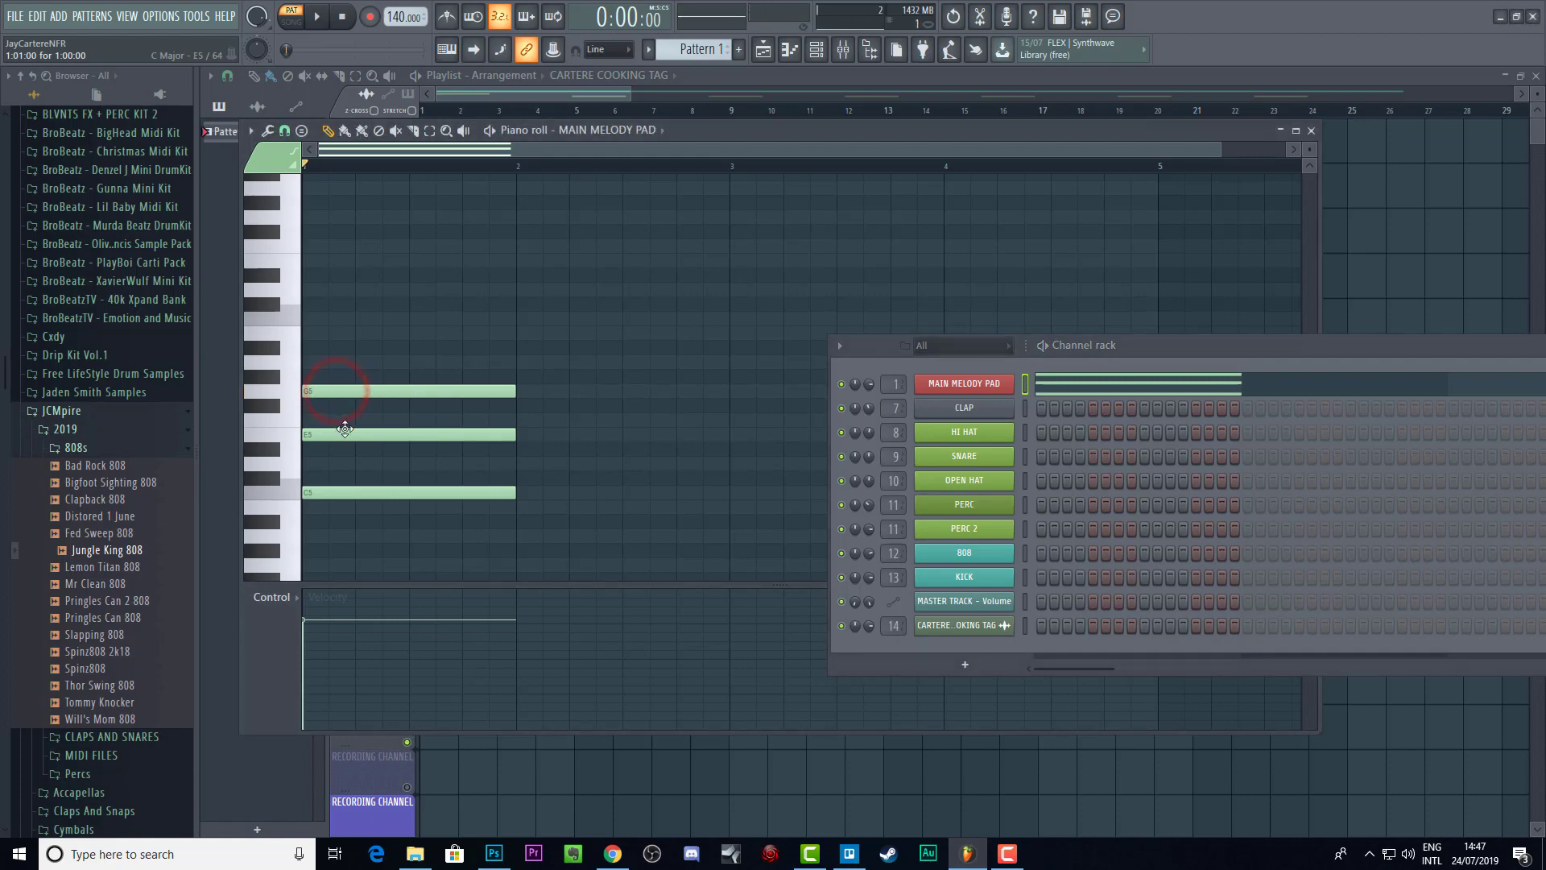
pyautogui.click(345, 431)
pyautogui.click(346, 492)
pyautogui.click(359, 437)
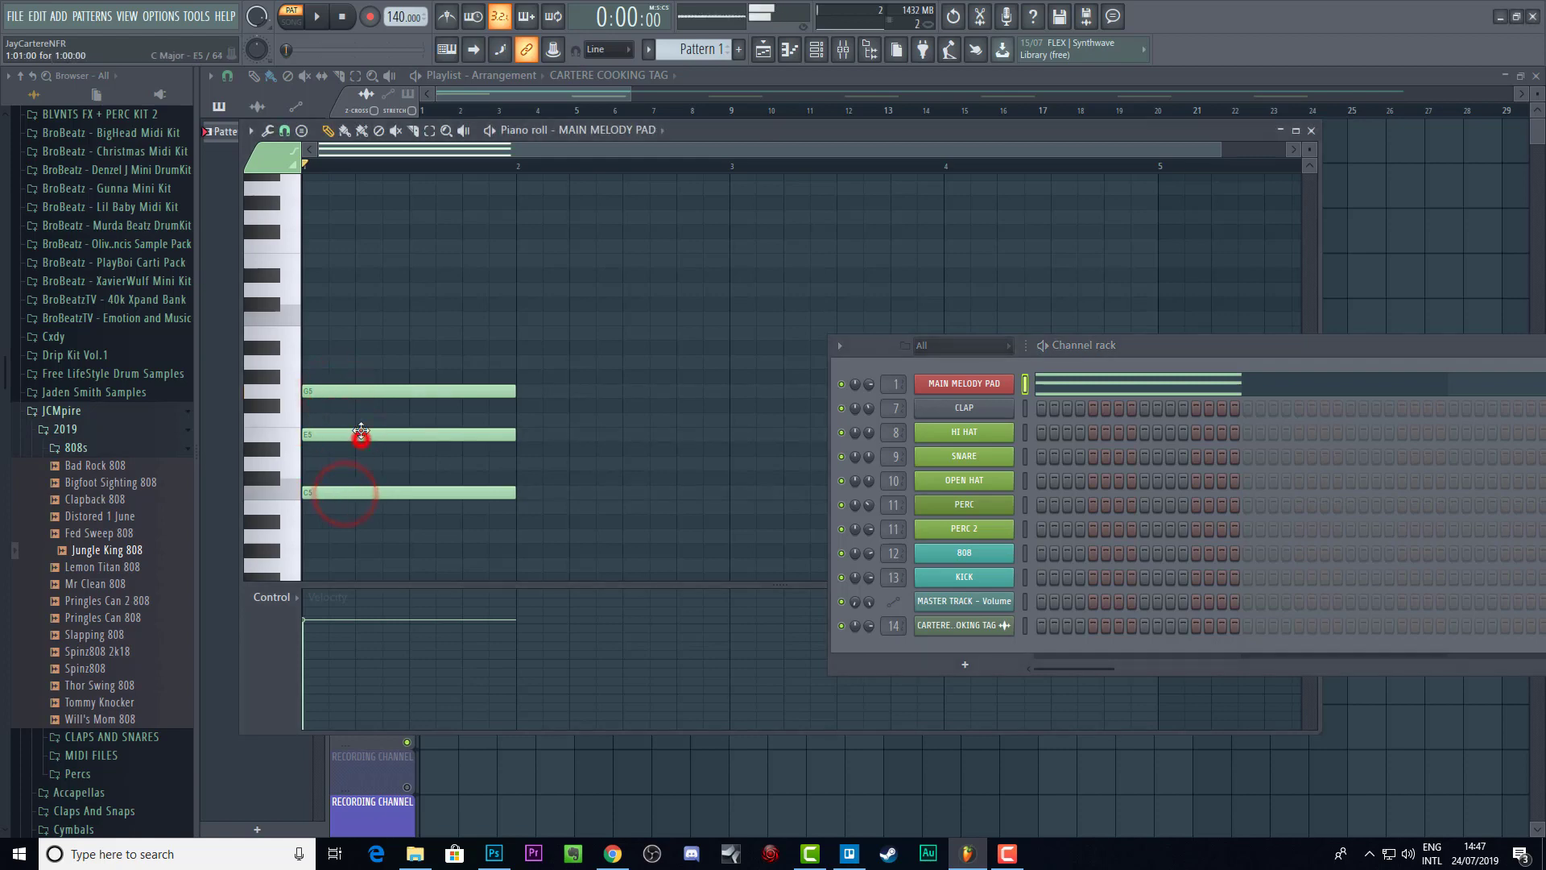
pyautogui.click(360, 392)
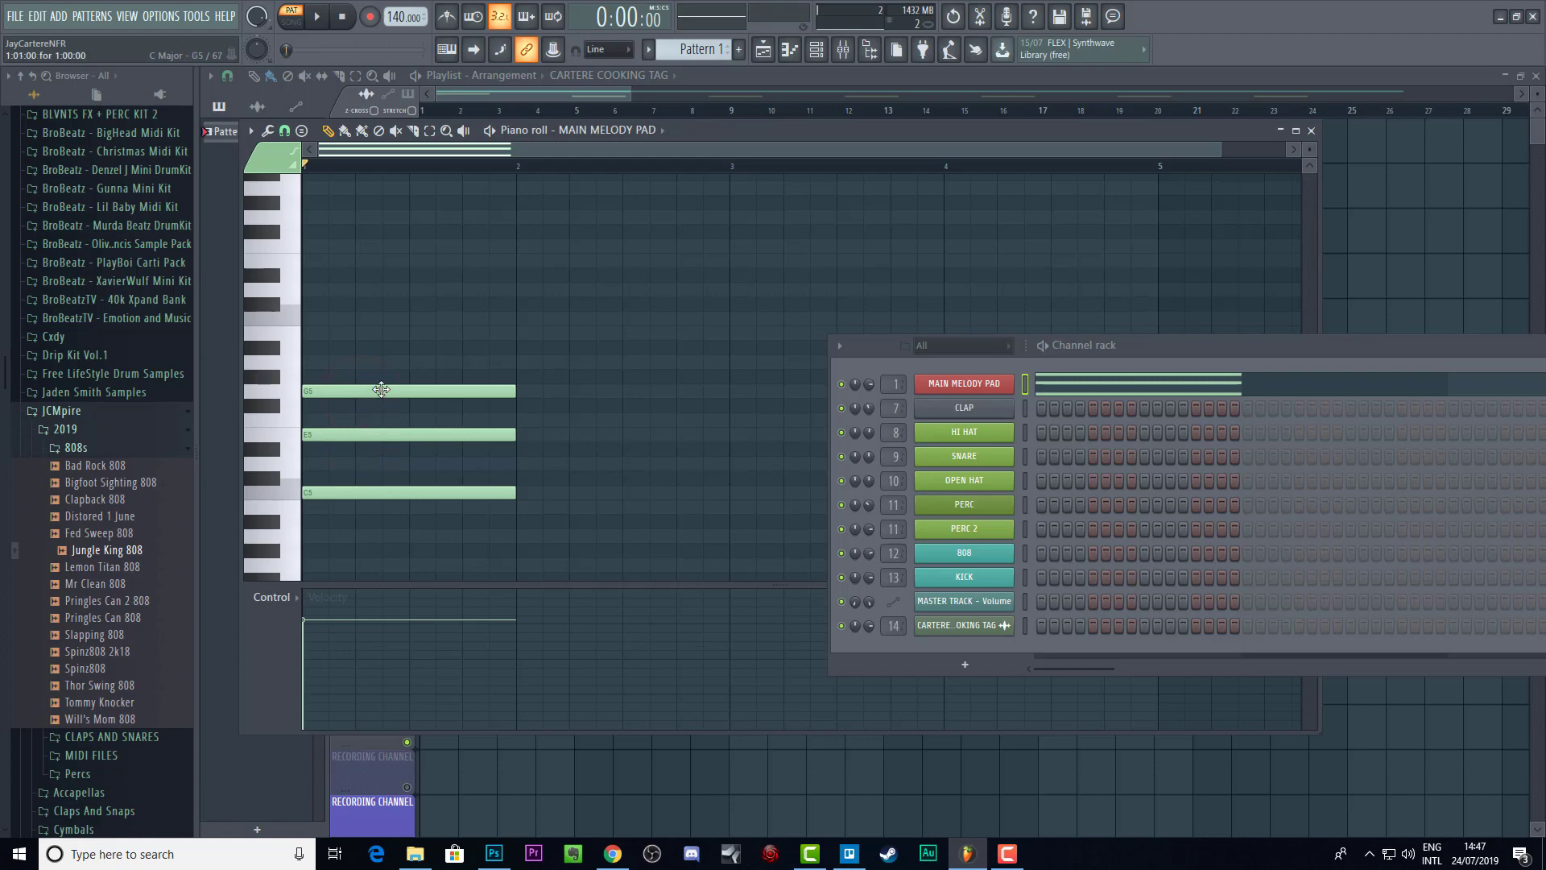
# Step: Invert the C major chord by moving G5 down to G4 and E5 down to E4, keeping C5 as the highest note
pyautogui.scroll(-1, 382, 393)
pyautogui.moveTo(403, 347); pyautogui.dragTo(385, 522)
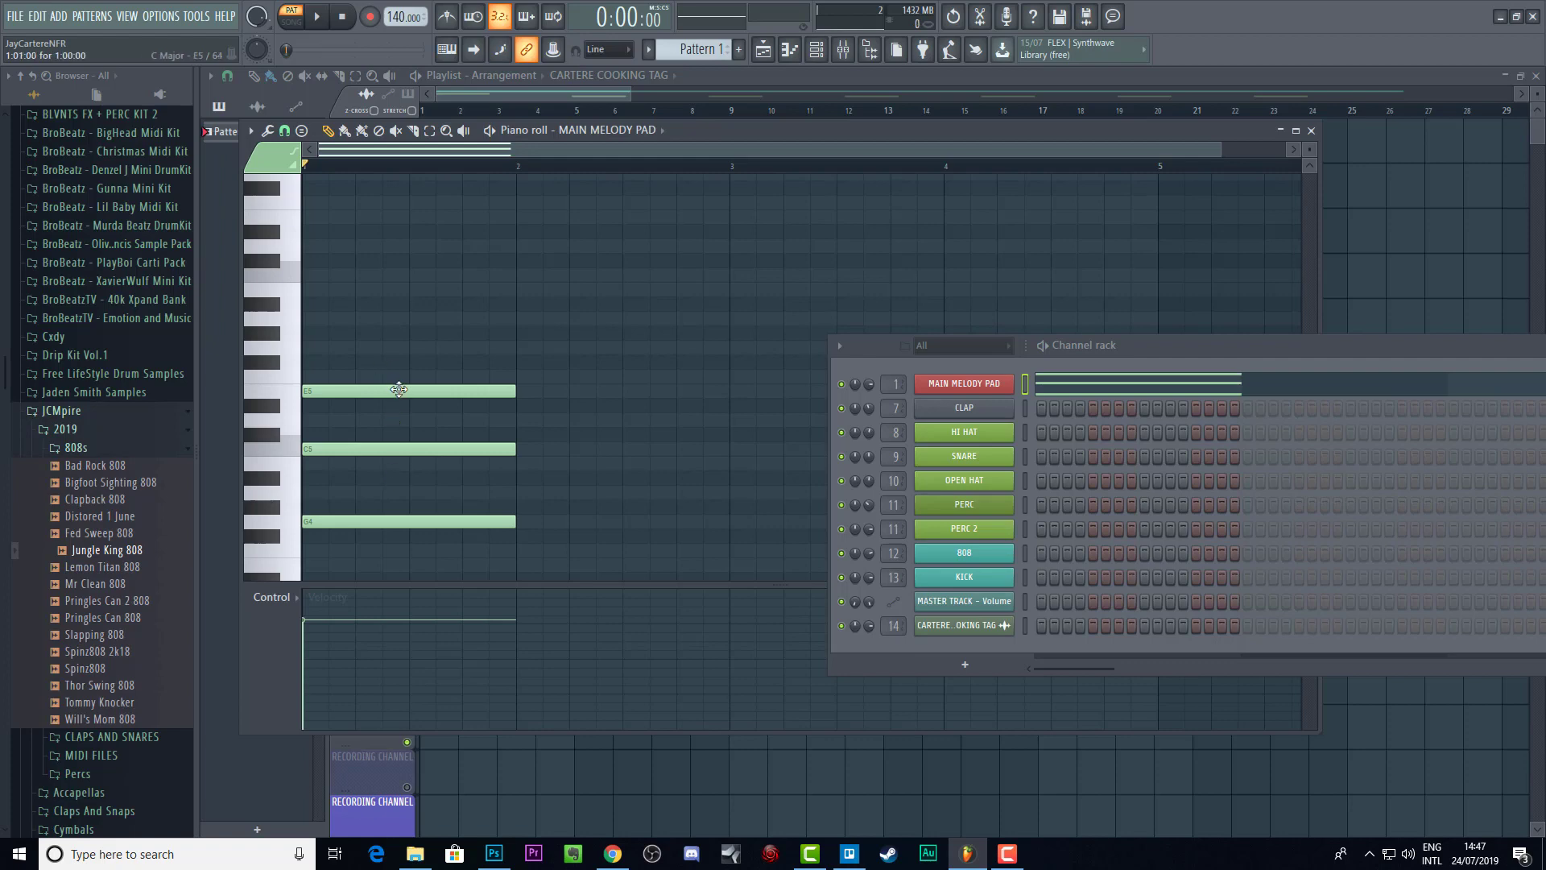
pyautogui.scroll(-2, 403, 425)
pyautogui.moveTo(383, 305); pyautogui.dragTo(362, 475)
pyautogui.click(362, 475)
pyautogui.click(376, 357)
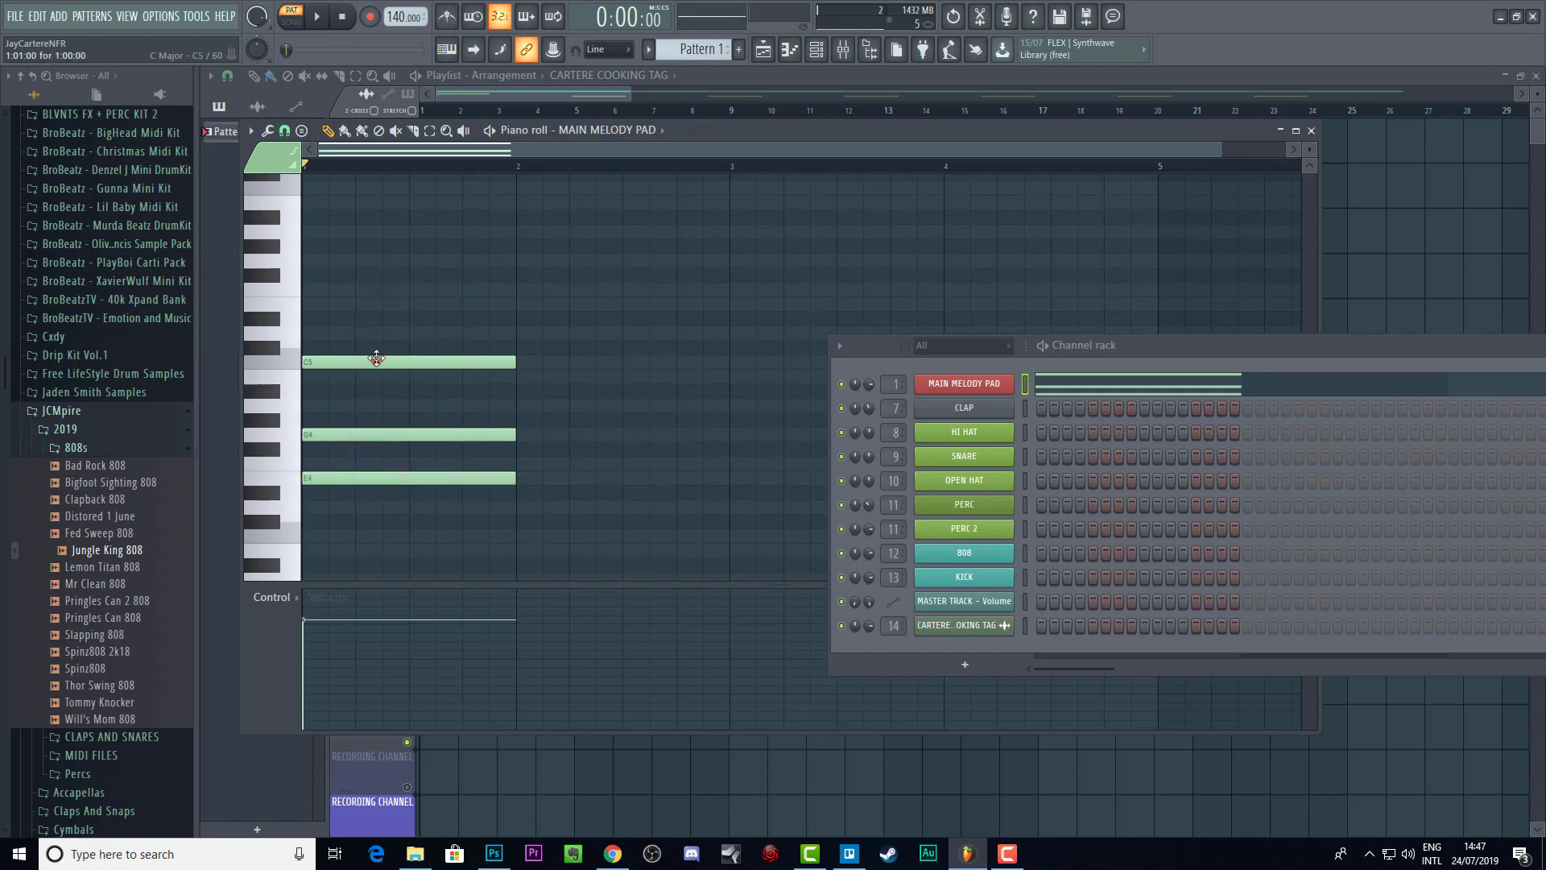
pyautogui.moveTo(376, 357)
pyautogui.mouseDown()
pyautogui.moveTo(394, 240)
pyautogui.moveTo(363, 225)
pyautogui.moveTo(354, 183)
pyautogui.moveTo(354, 390)
pyautogui.moveTo(347, 355)
pyautogui.mouseUp()
# Step: Draw a one-bar chord in bar 2 from the notes D5, G5 and B5
pyautogui.moveTo(1218, 143); pyautogui.dragTo(1283, 145)
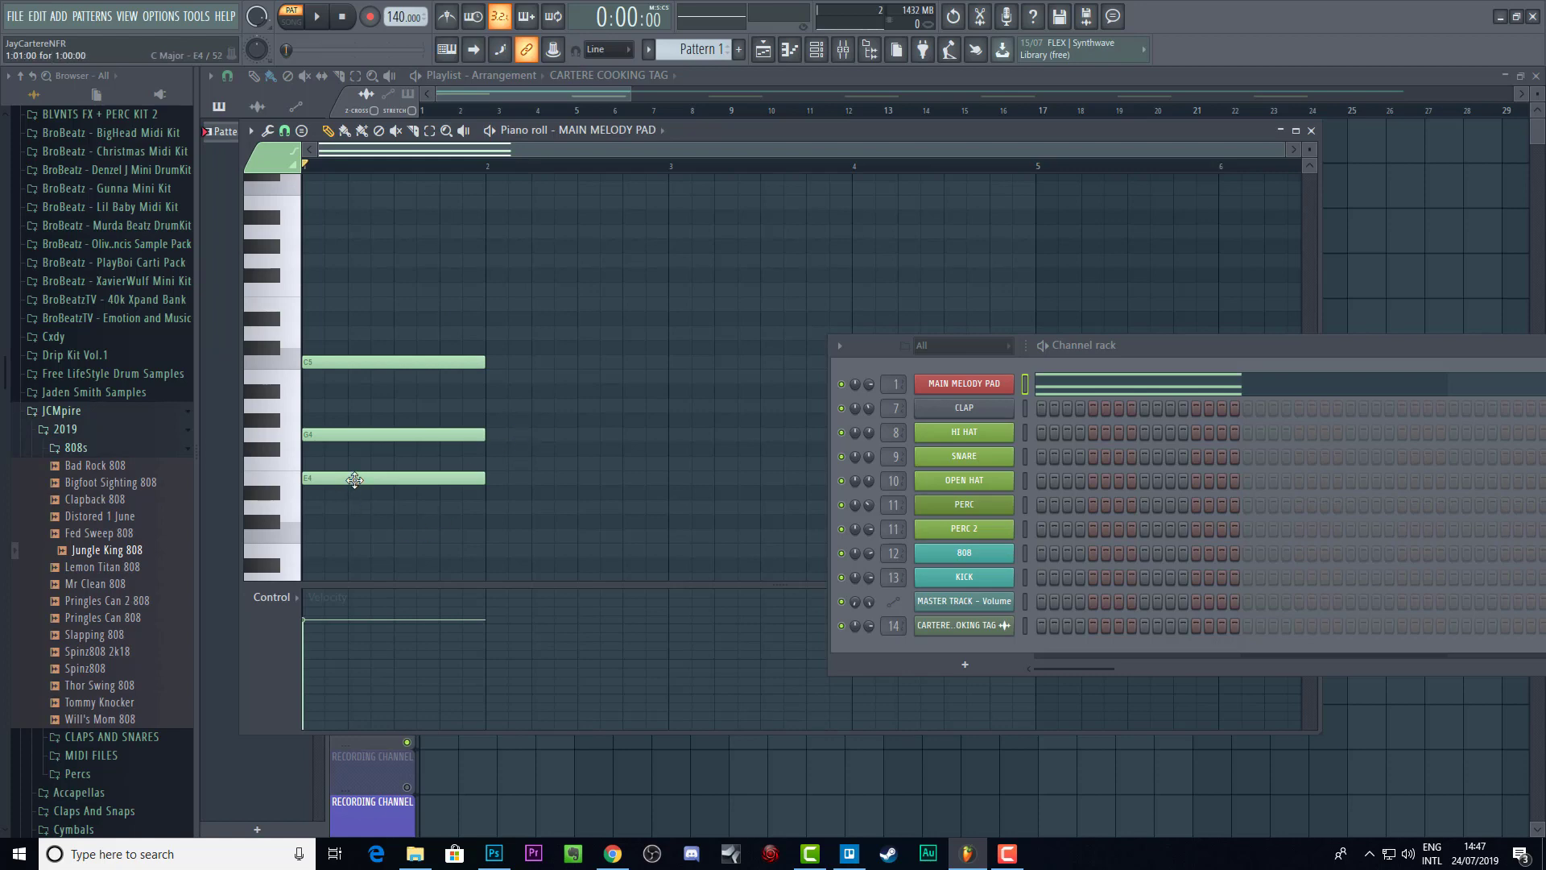
pyautogui.click(491, 331)
pyautogui.click(487, 258)
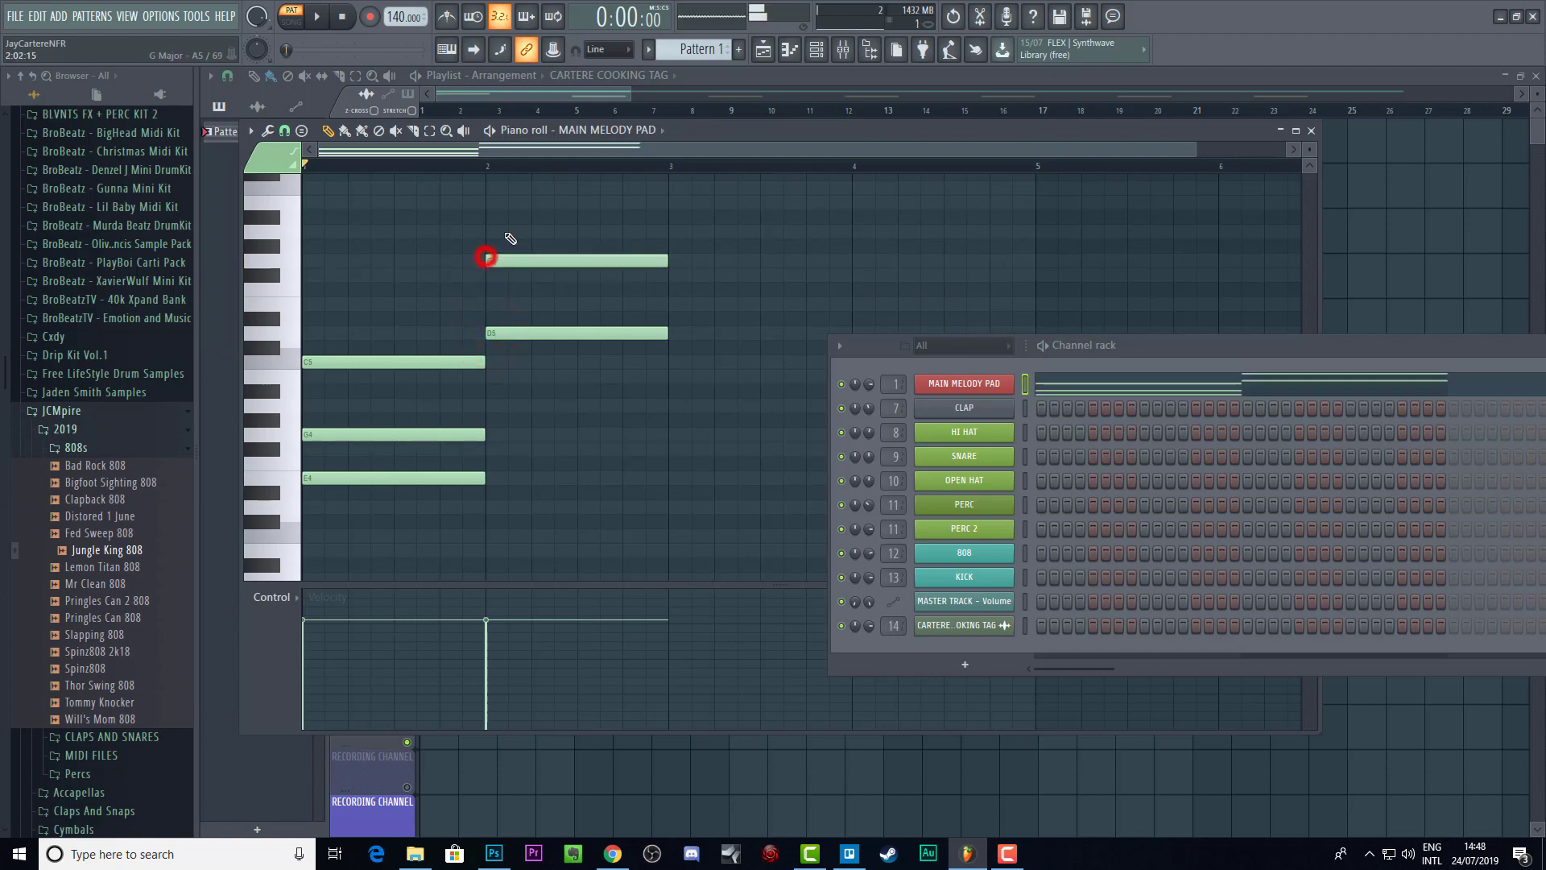
pyautogui.click(490, 202)
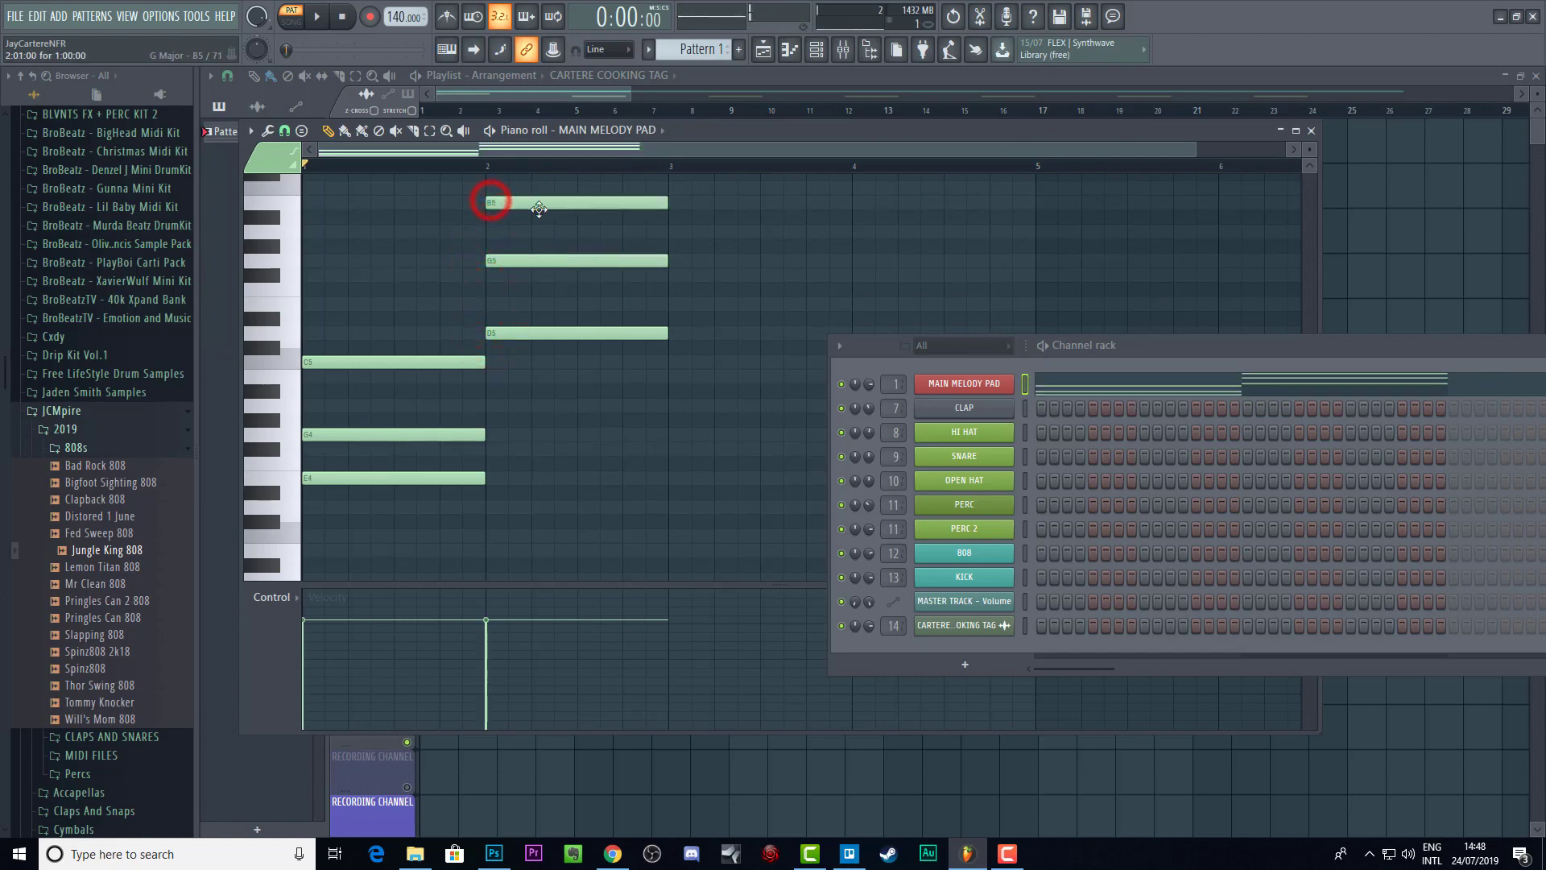
# Step: Change the bar 2 chord to D major by lowering G5 to F#5 and B5 to A5, and delete the chord
pyautogui.moveTo(541, 260); pyautogui.dragTo(540, 275)
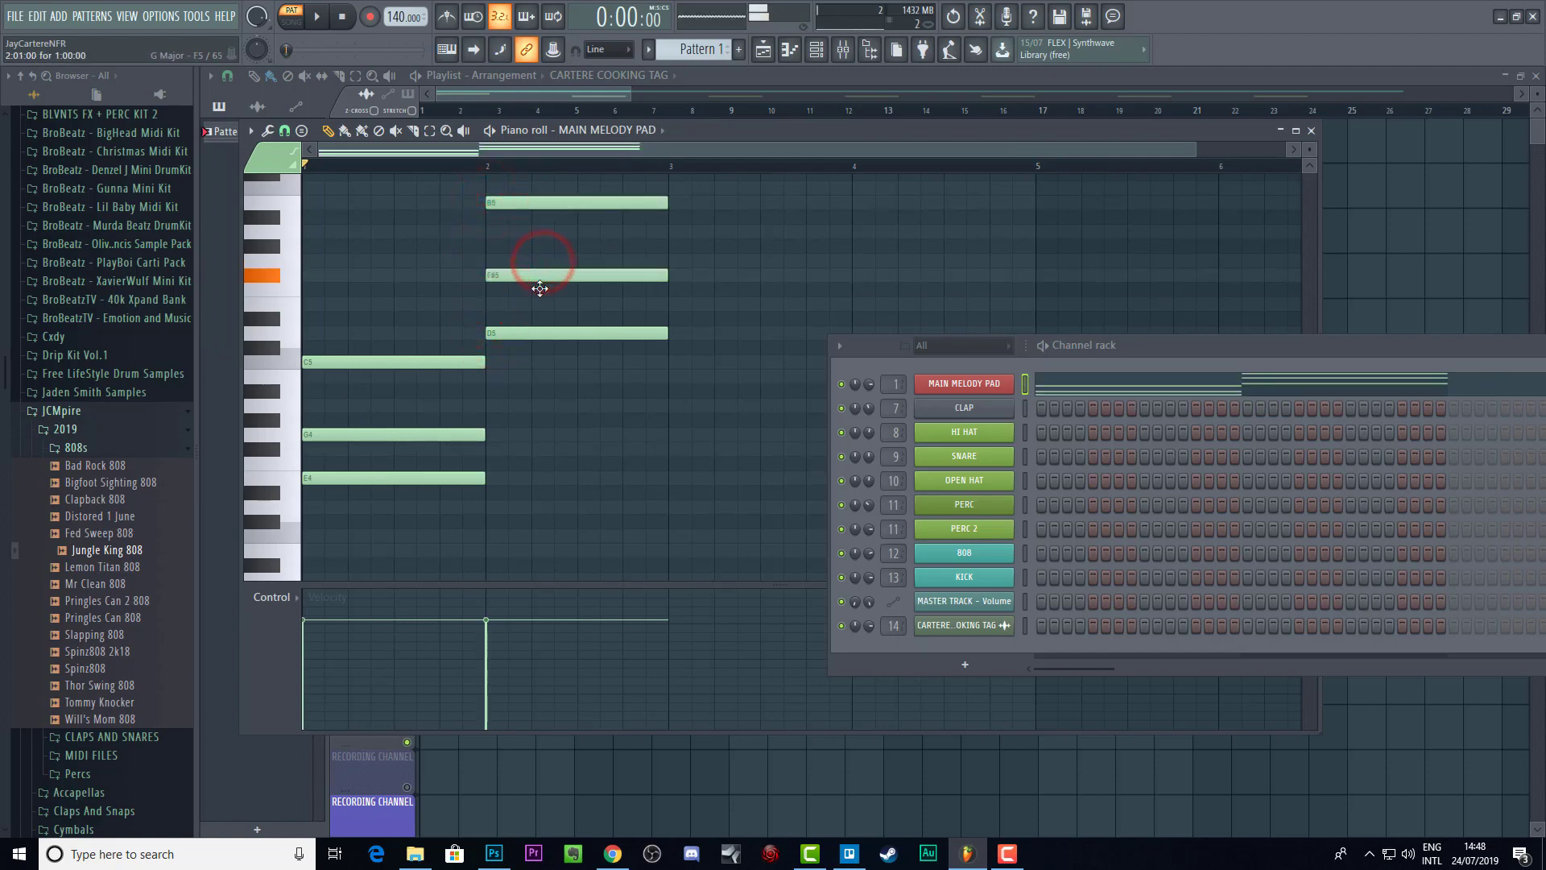
pyautogui.moveTo(525, 203); pyautogui.dragTo(523, 232)
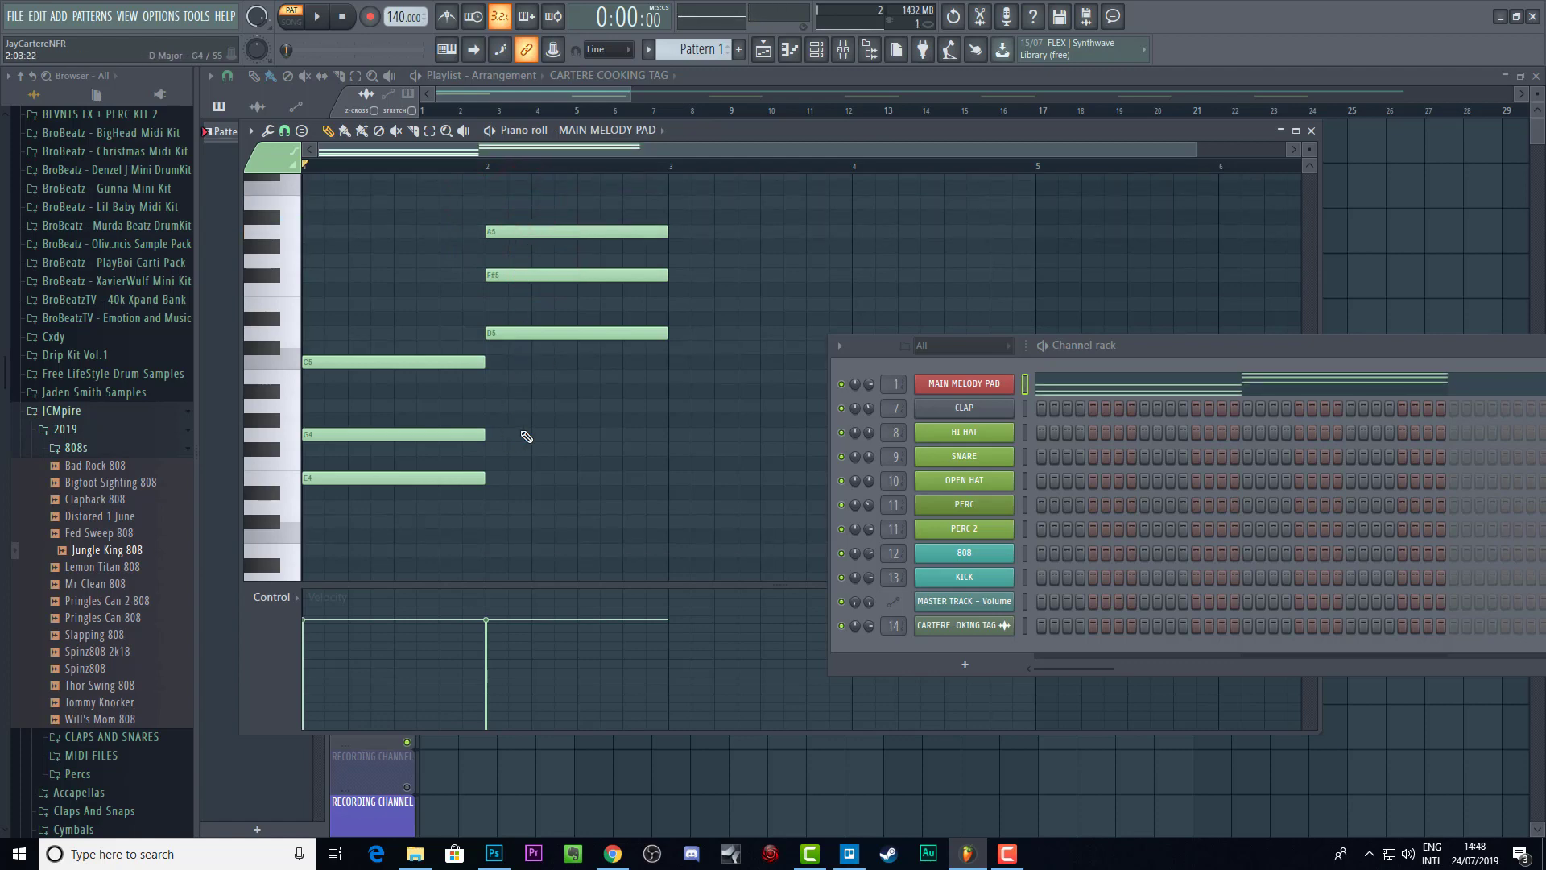
pyautogui.moveTo(525, 367); pyautogui.dragTo(561, 227)
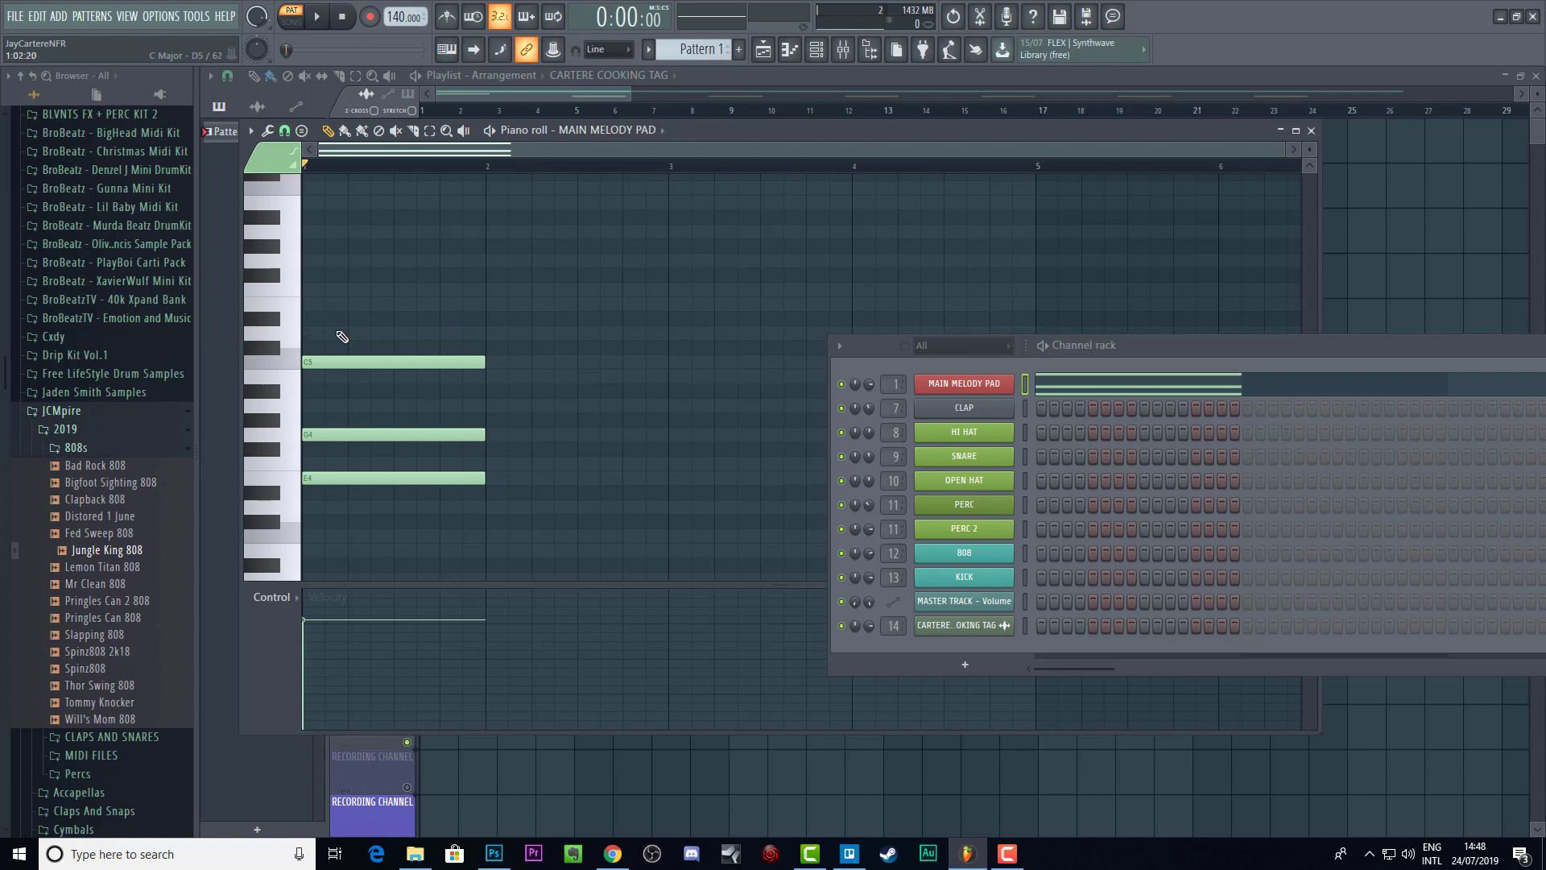
# Step: Undo the two octave moves to restore the bar 1 chord to C5, E5 and G5
pyautogui.hotkey('ctrl', 'alt', 'Up')
pyautogui.hotkey('ctrl', 'alt', 'Up')
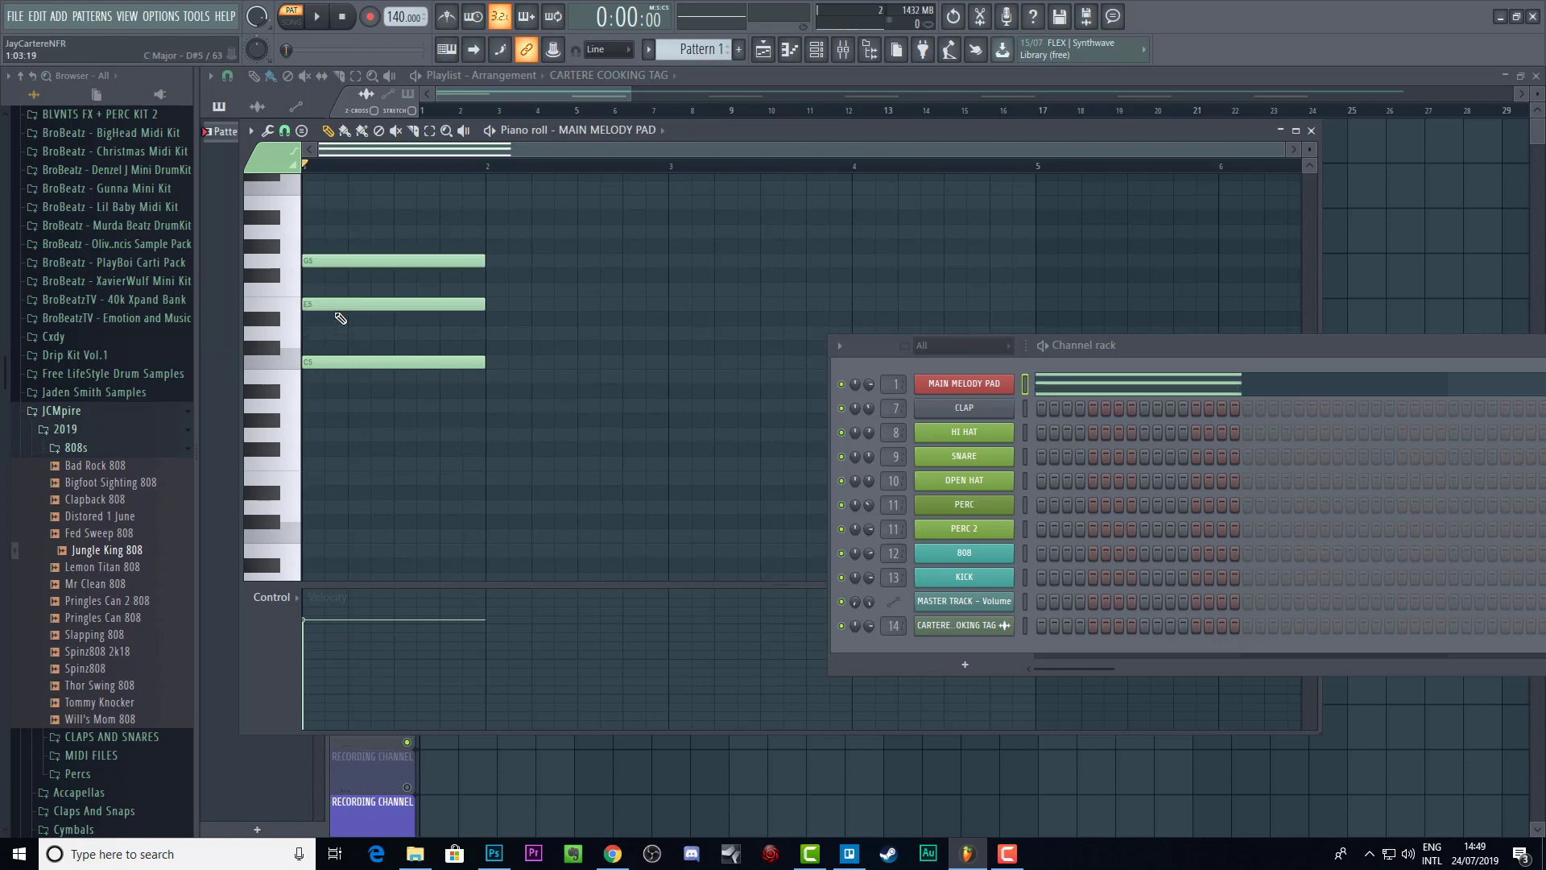
pyautogui.scroll(2, 341, 318)
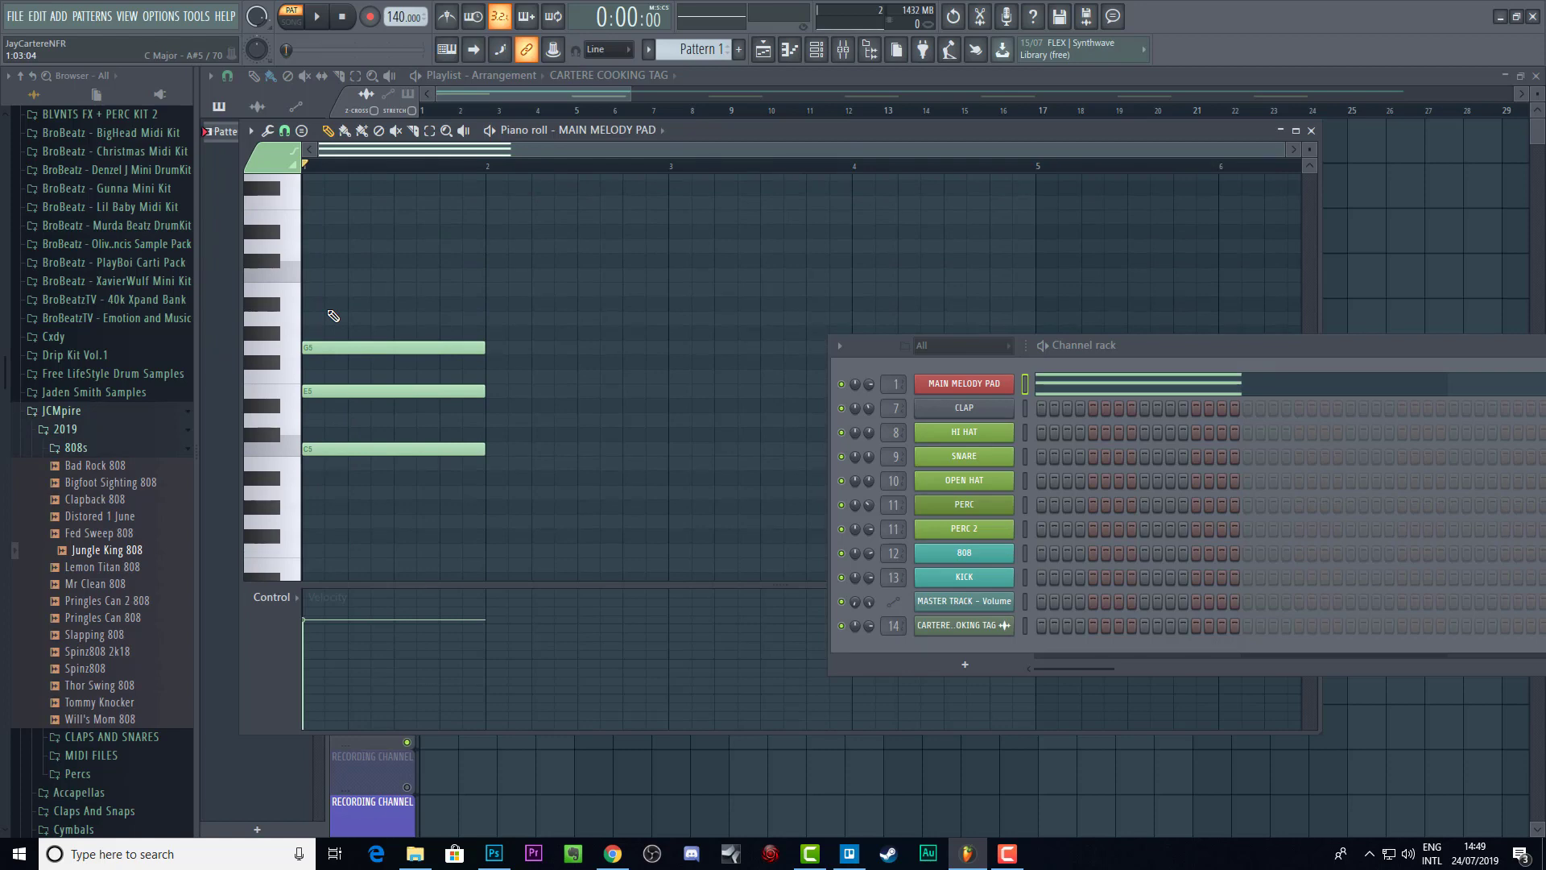
# Step: Audition the chord tones, add a one-bar B5 above C5, E5 and G5 in bar 1 to form C major 7th, and play it
pyautogui.press('q')
pyautogui.press('z')
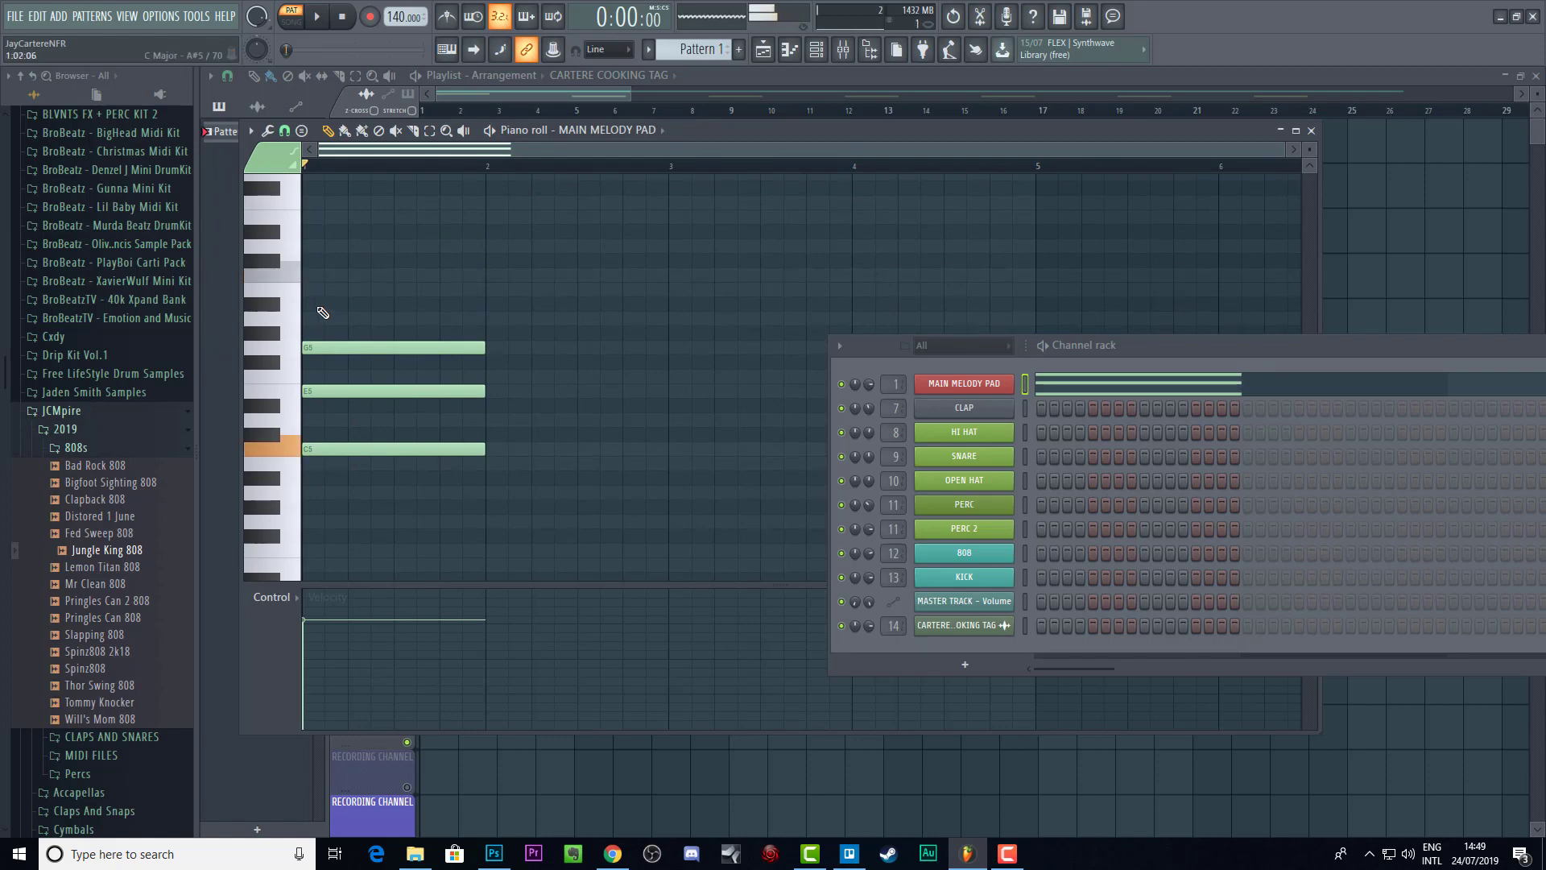
pyautogui.press('c')
pyautogui.press('b')
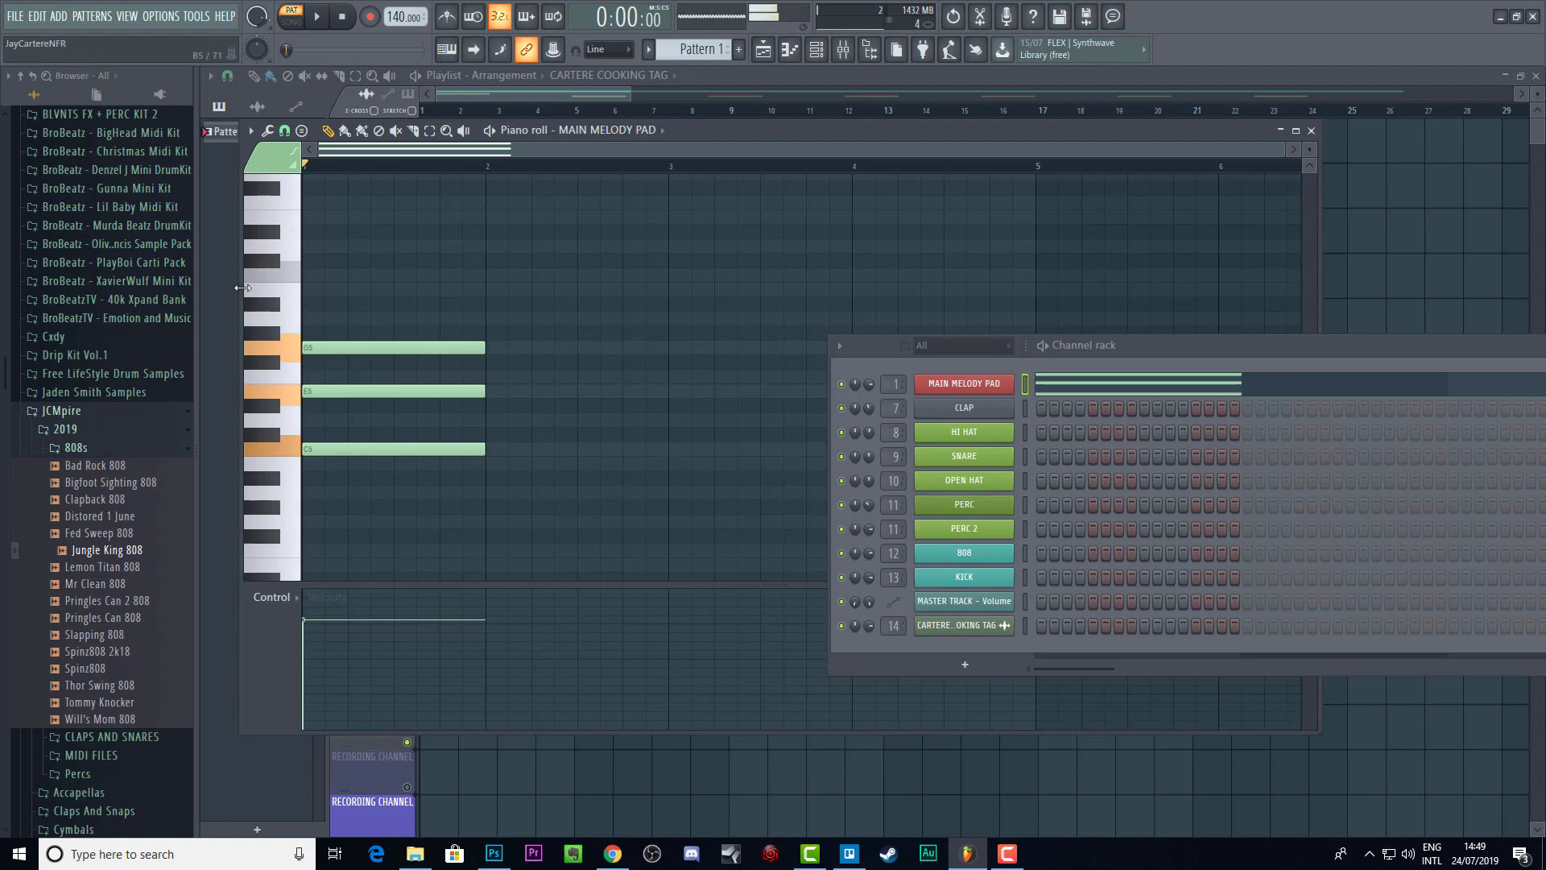
pyautogui.press('m')
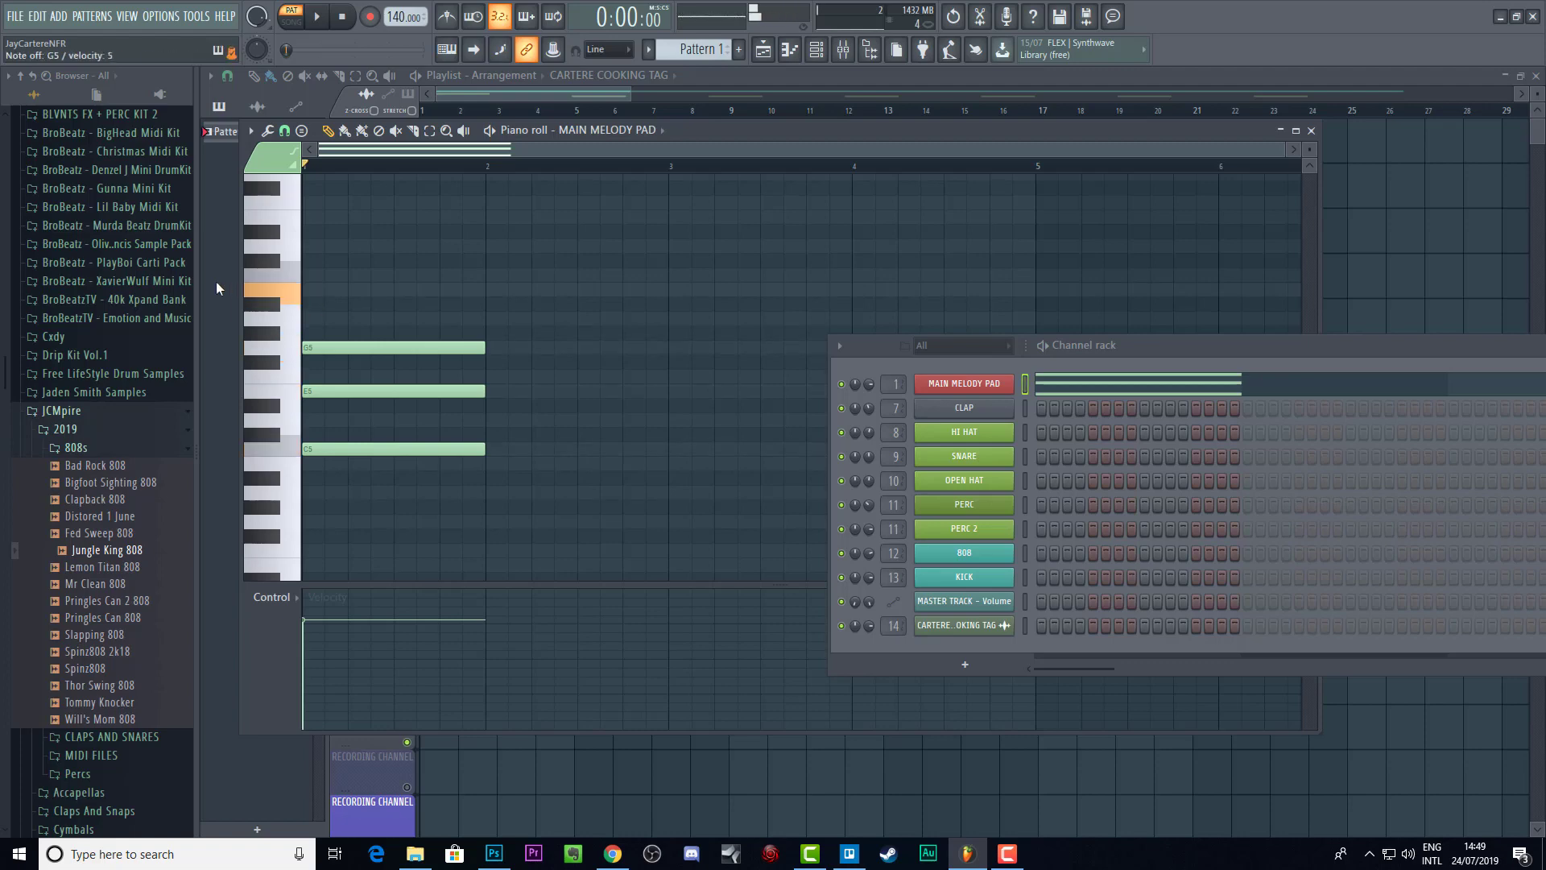
pyautogui.press('m')
pyautogui.click(307, 290)
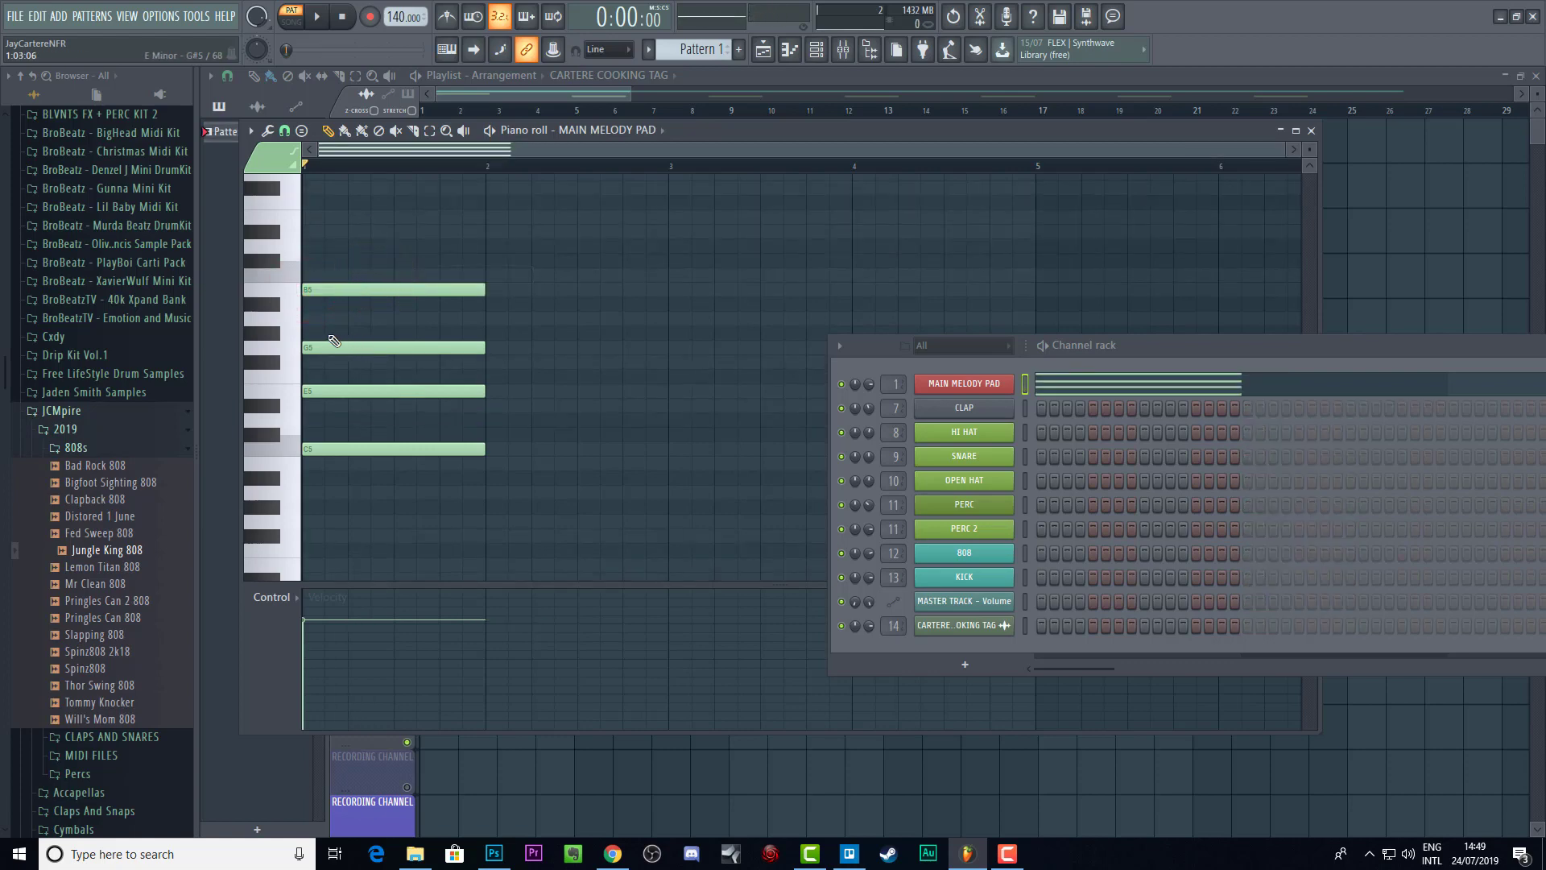
pyautogui.click(335, 285)
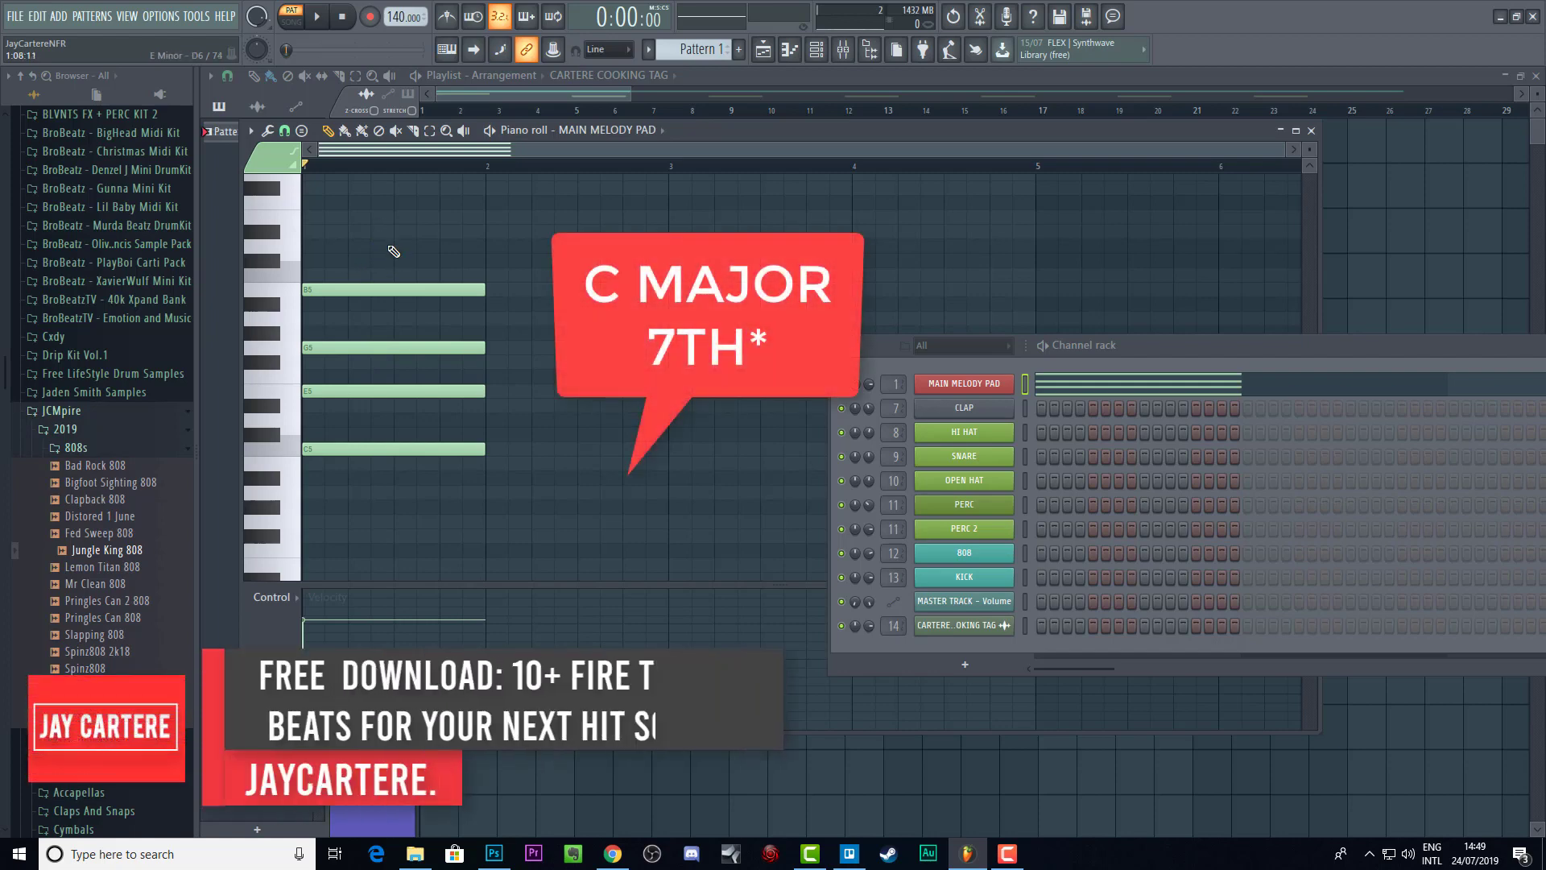
pyautogui.press('space')
pyautogui.press('space')
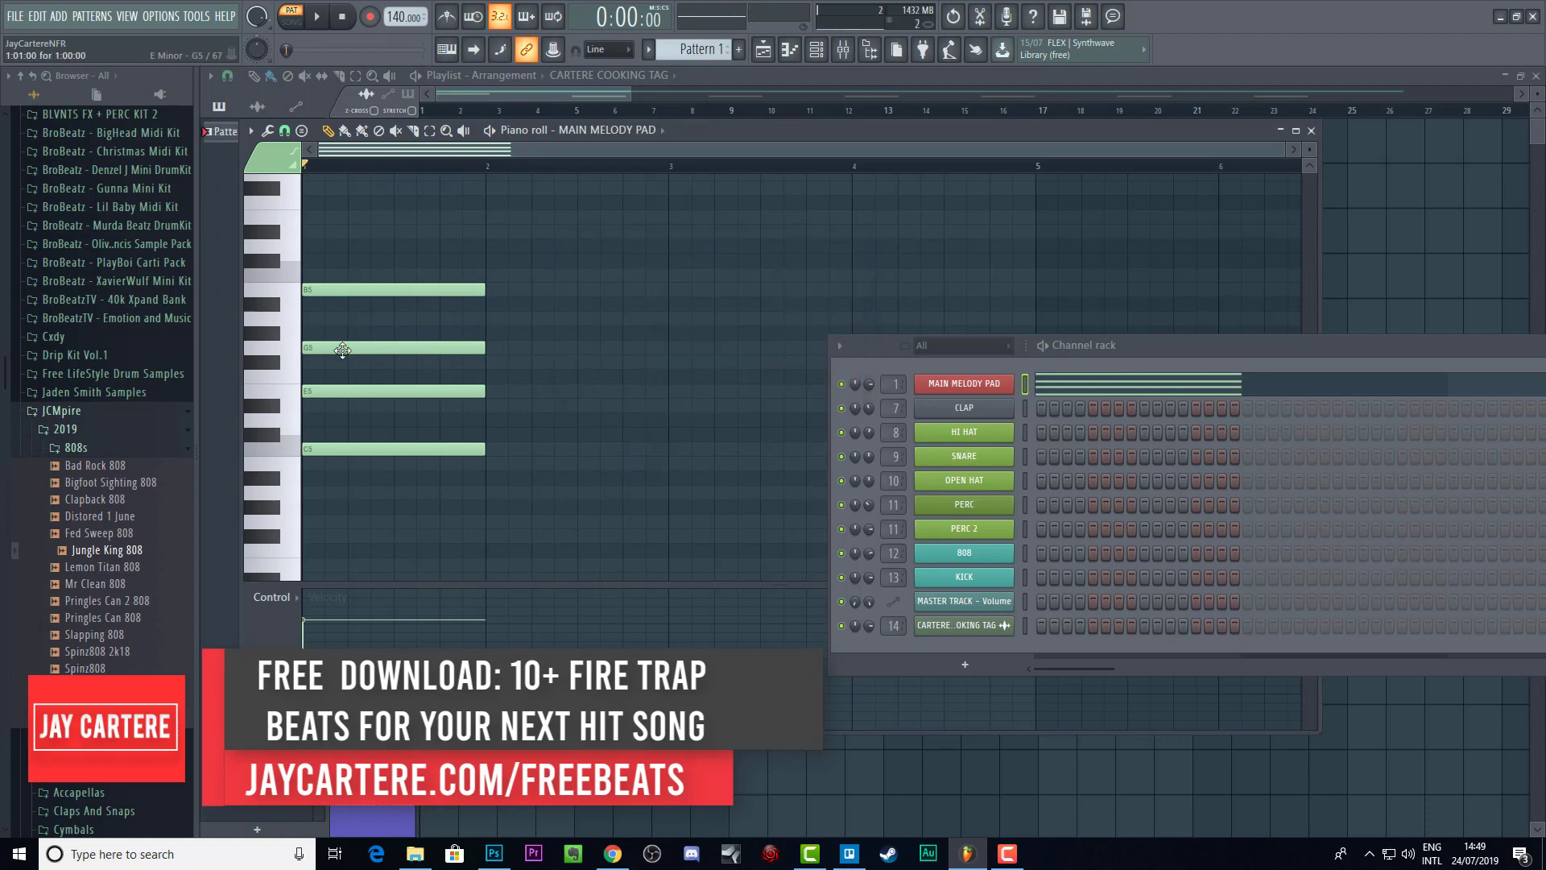
# Step: Add a one-bar D6 above the C major 7th chord in bar 1 and play the extended chord
pyautogui.scroll(2, 385, 274)
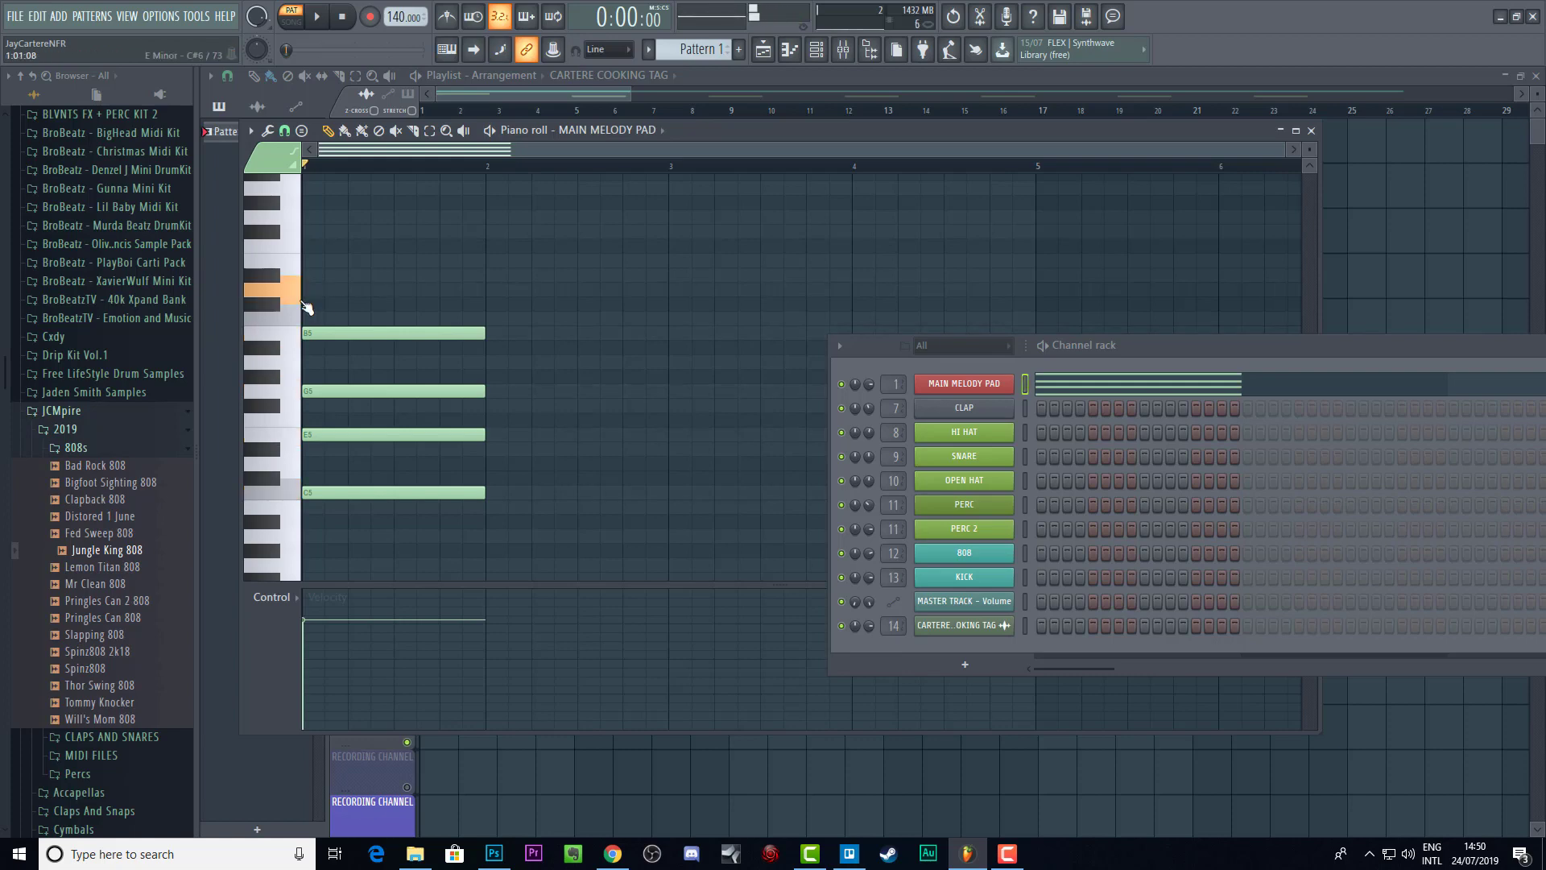
pyautogui.click(305, 289)
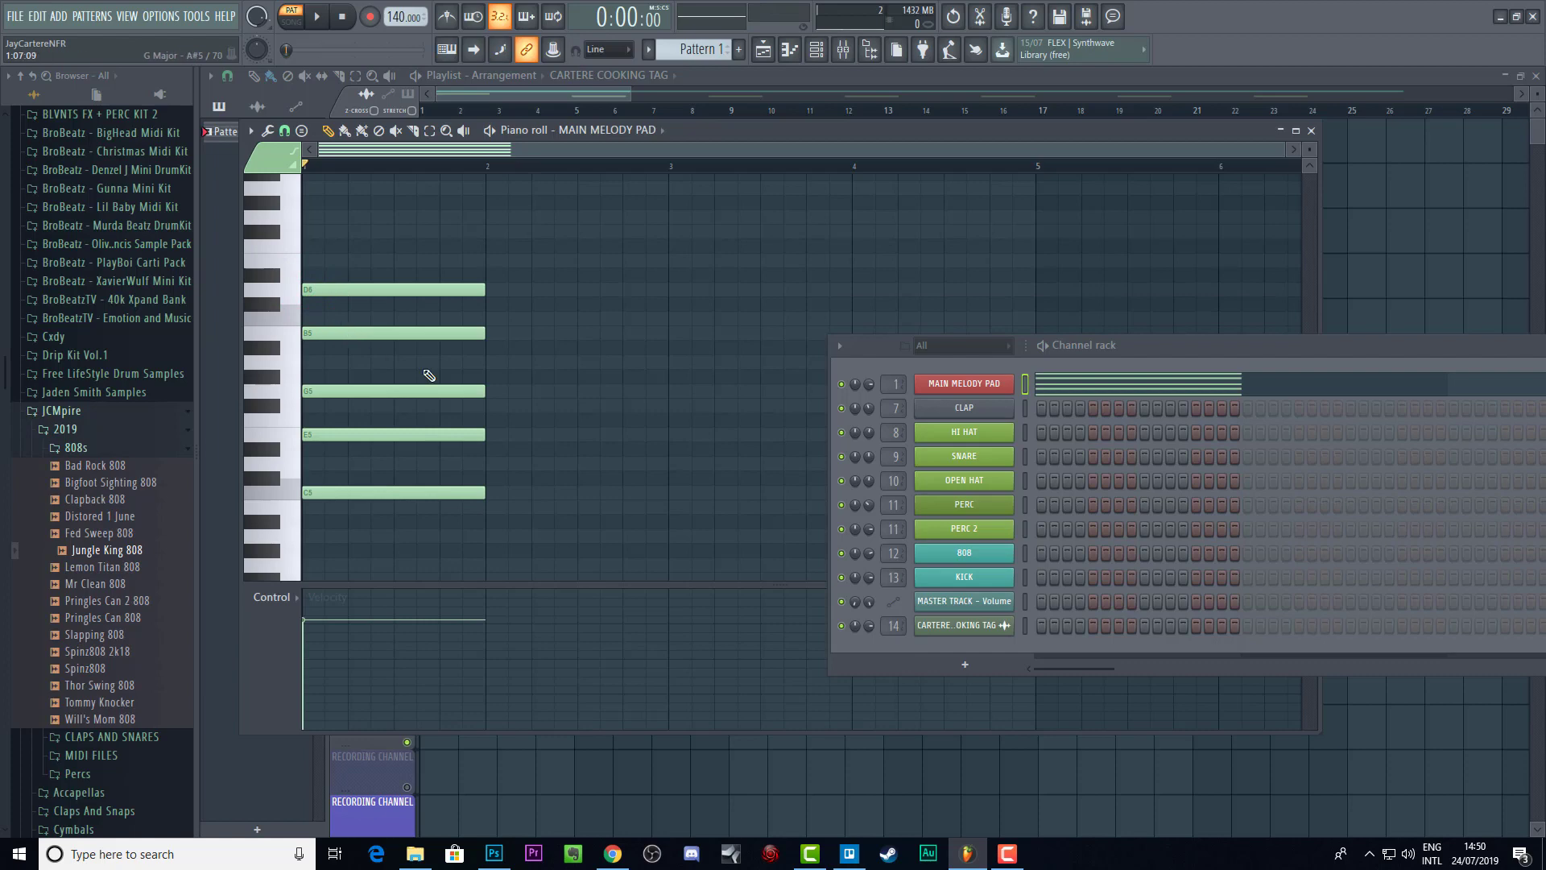
pyautogui.press('space')
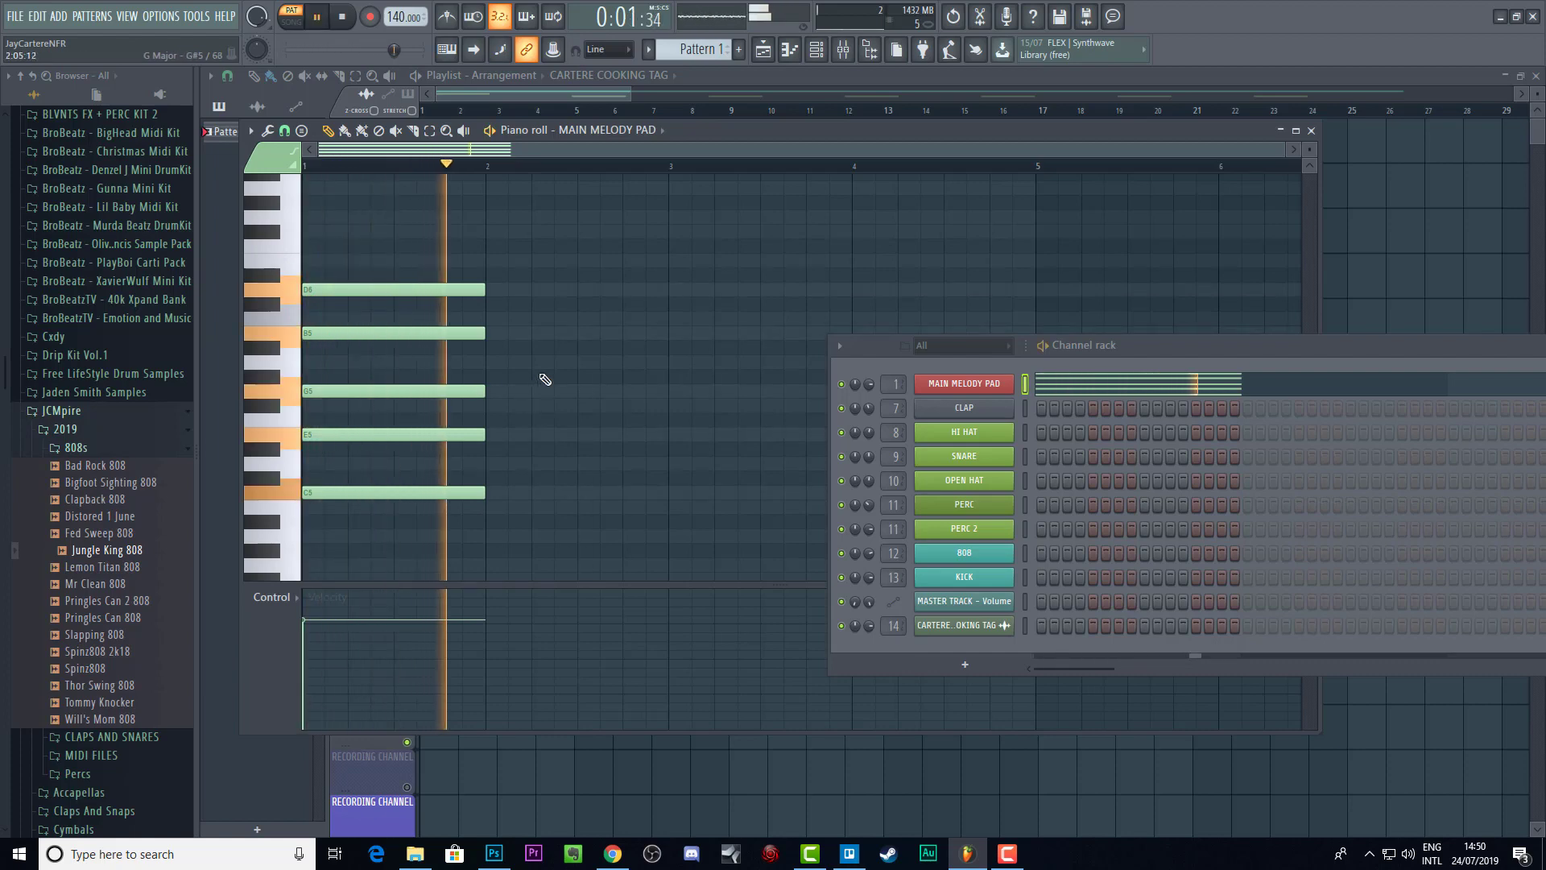
pyautogui.press('space')
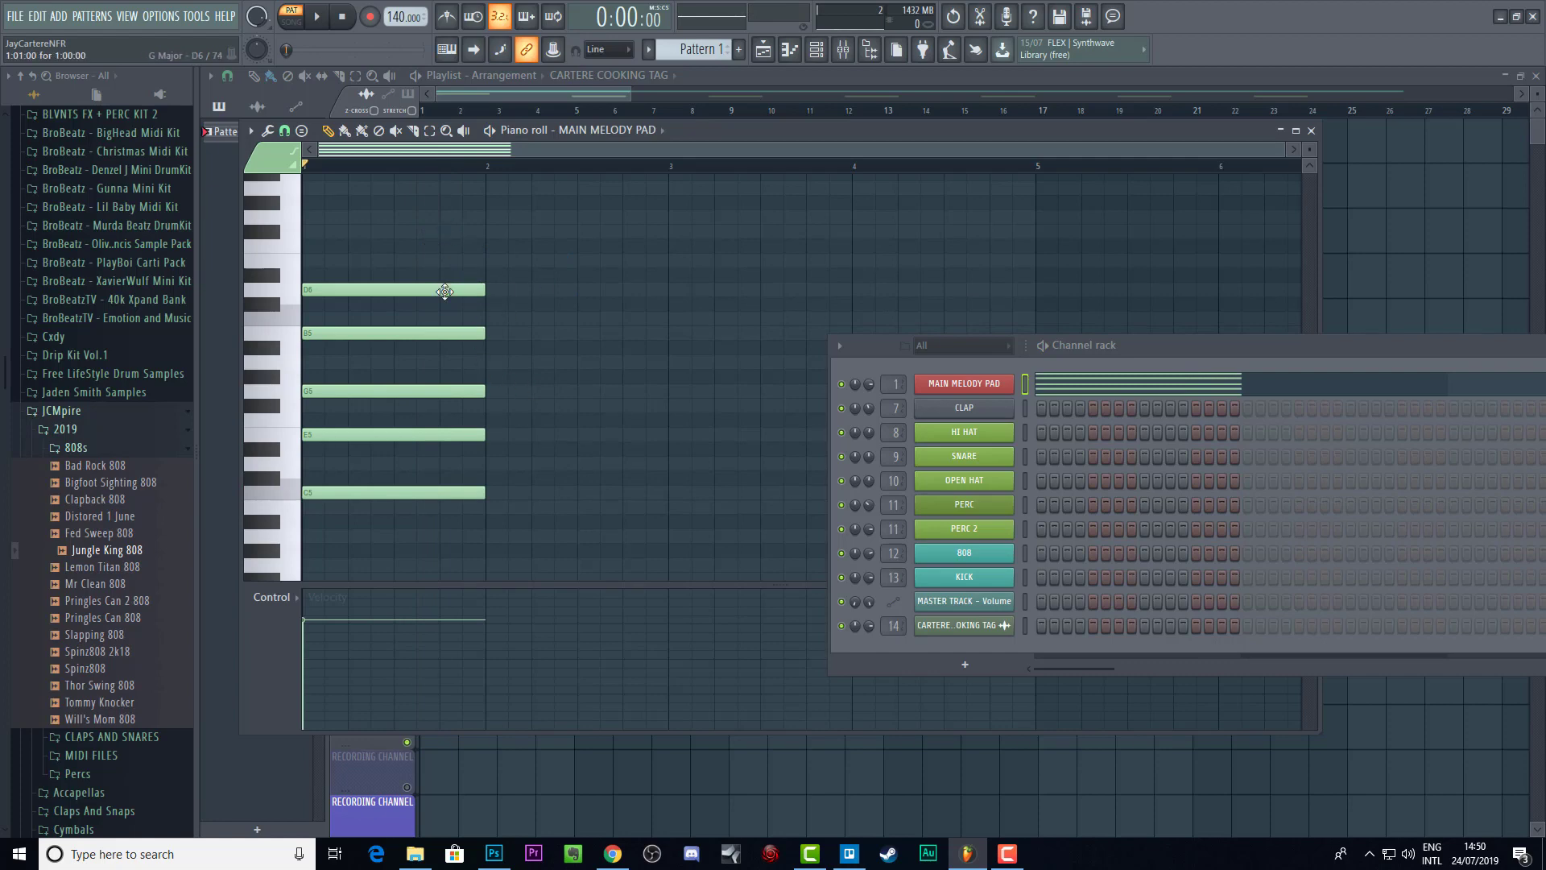
# Step: Delete all notes of the bar 1 chord and close the piano roll
pyautogui.moveTo(442, 242)
pyautogui.mouseDown()
pyautogui.moveTo(435, 443)
pyautogui.moveTo(409, 512)
pyautogui.mouseUp()
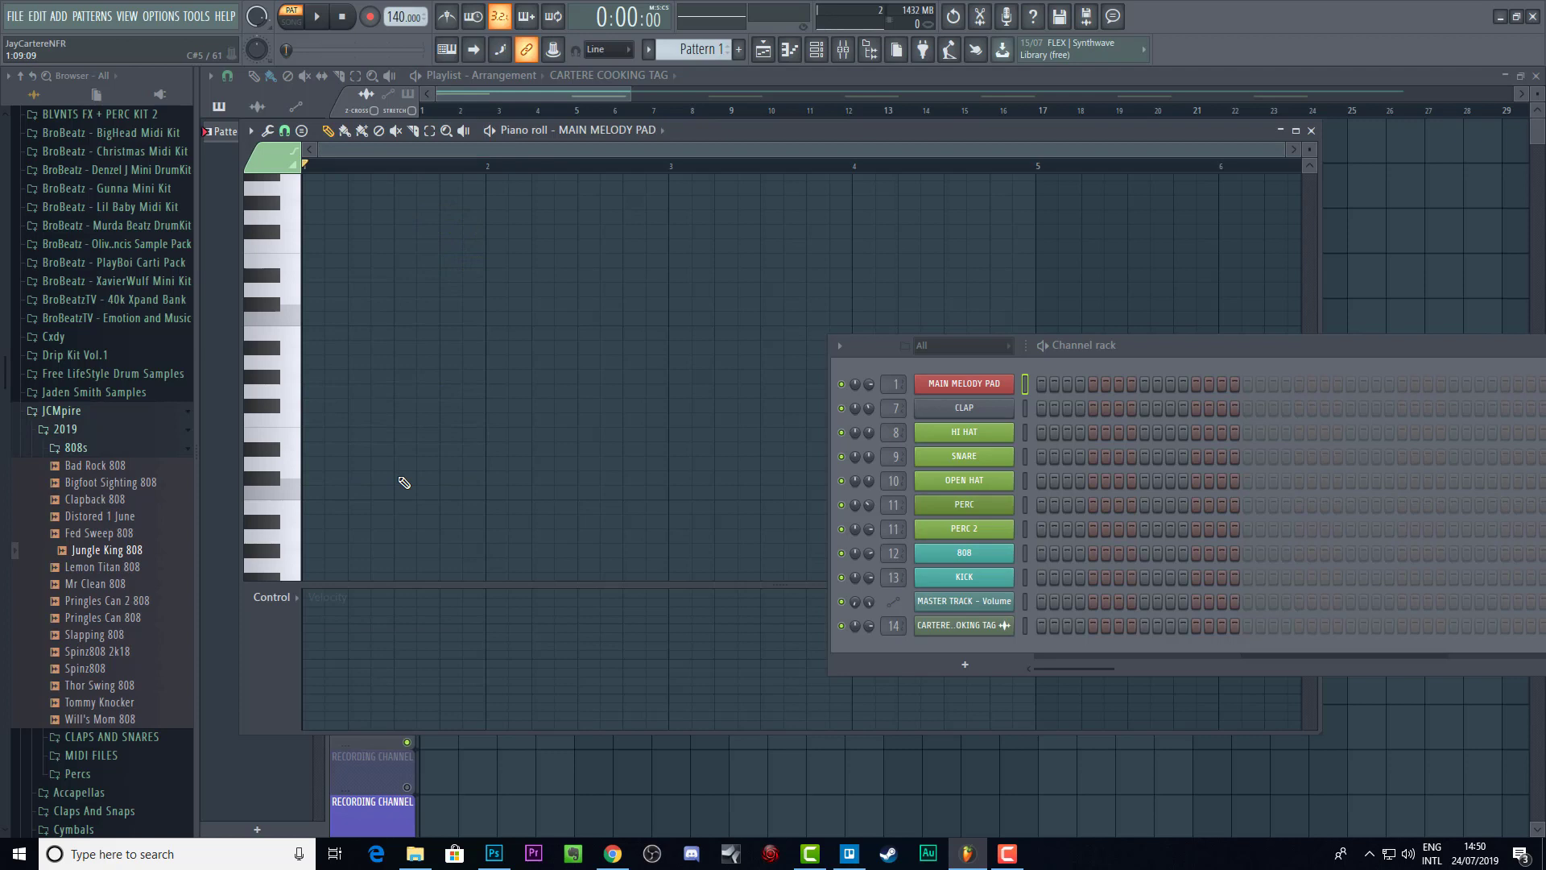
pyautogui.moveTo(1157, 346); pyautogui.dragTo(997, 275)
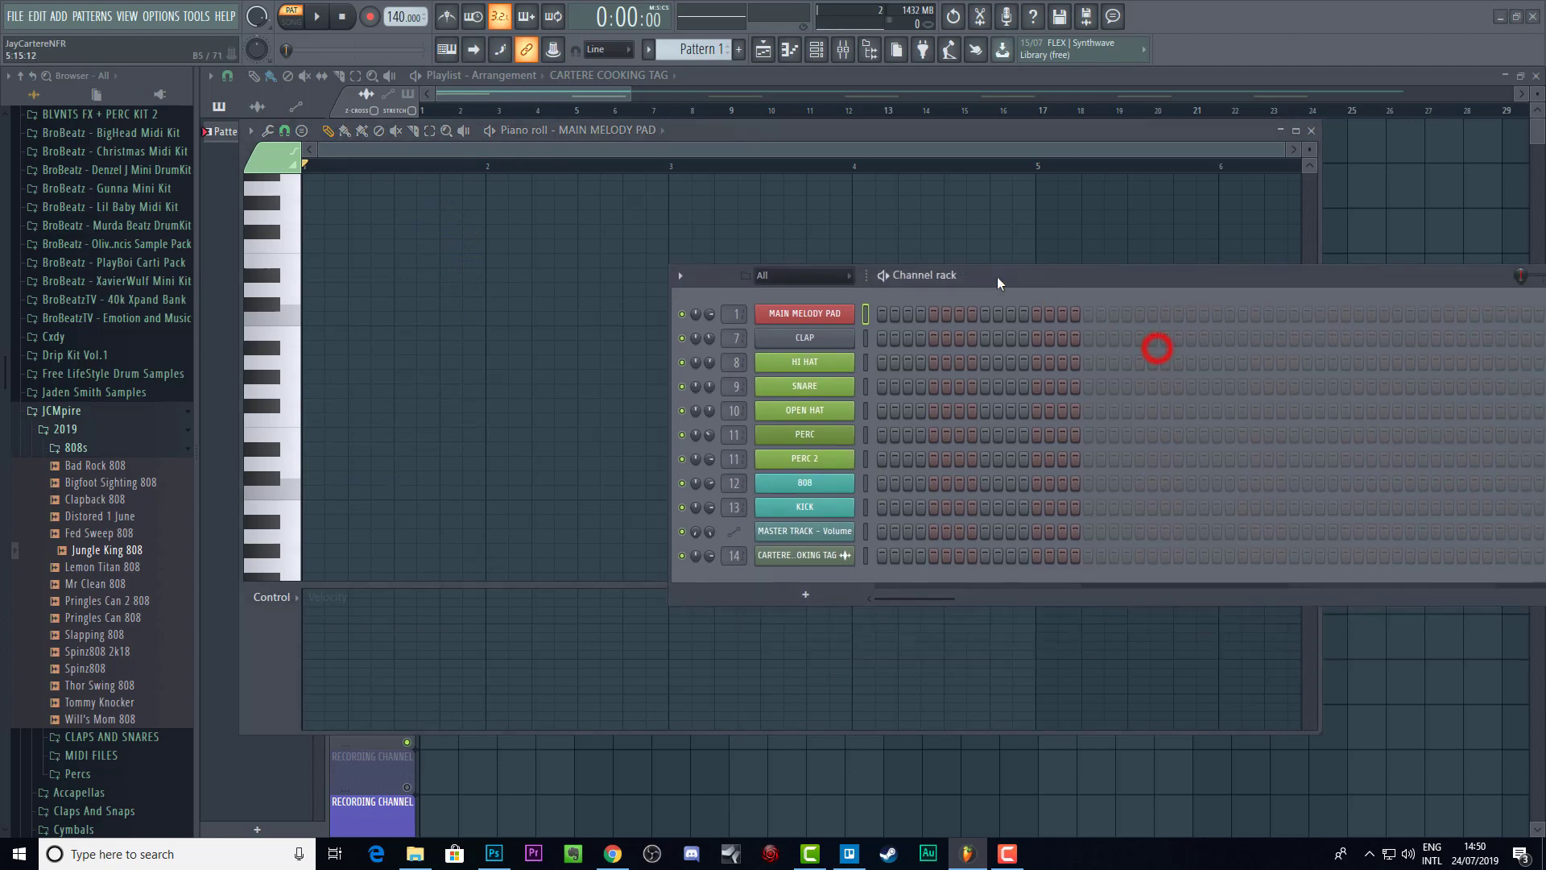
pyautogui.click(1313, 131)
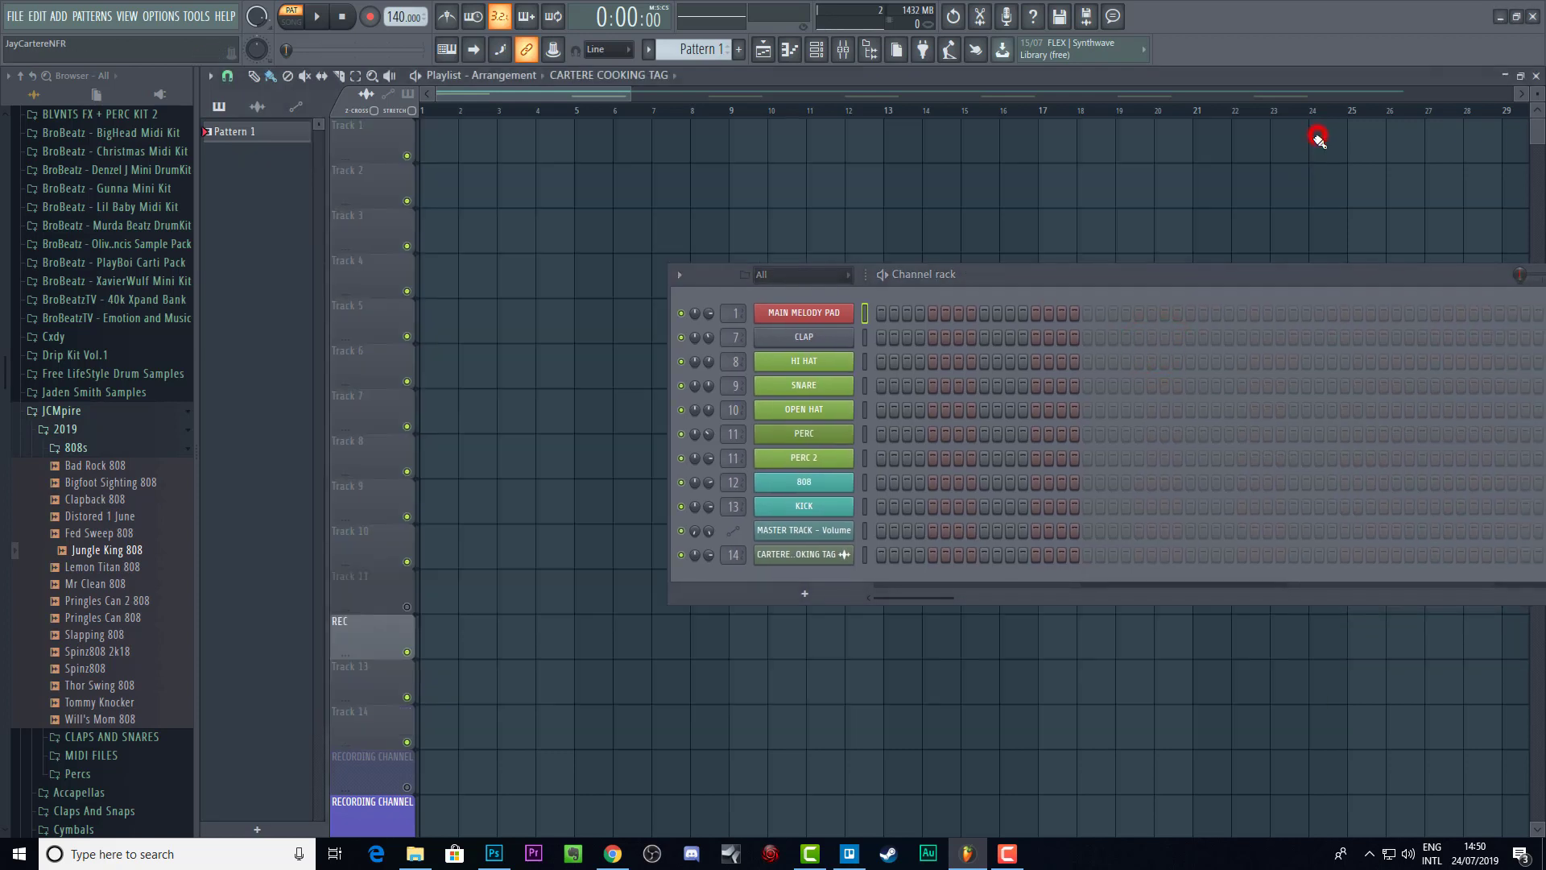
# Step: Add a Captain Chords channel to the channel rack and postpone the offered plugin update
pyautogui.moveTo(1224, 278); pyautogui.dragTo(1091, 187)
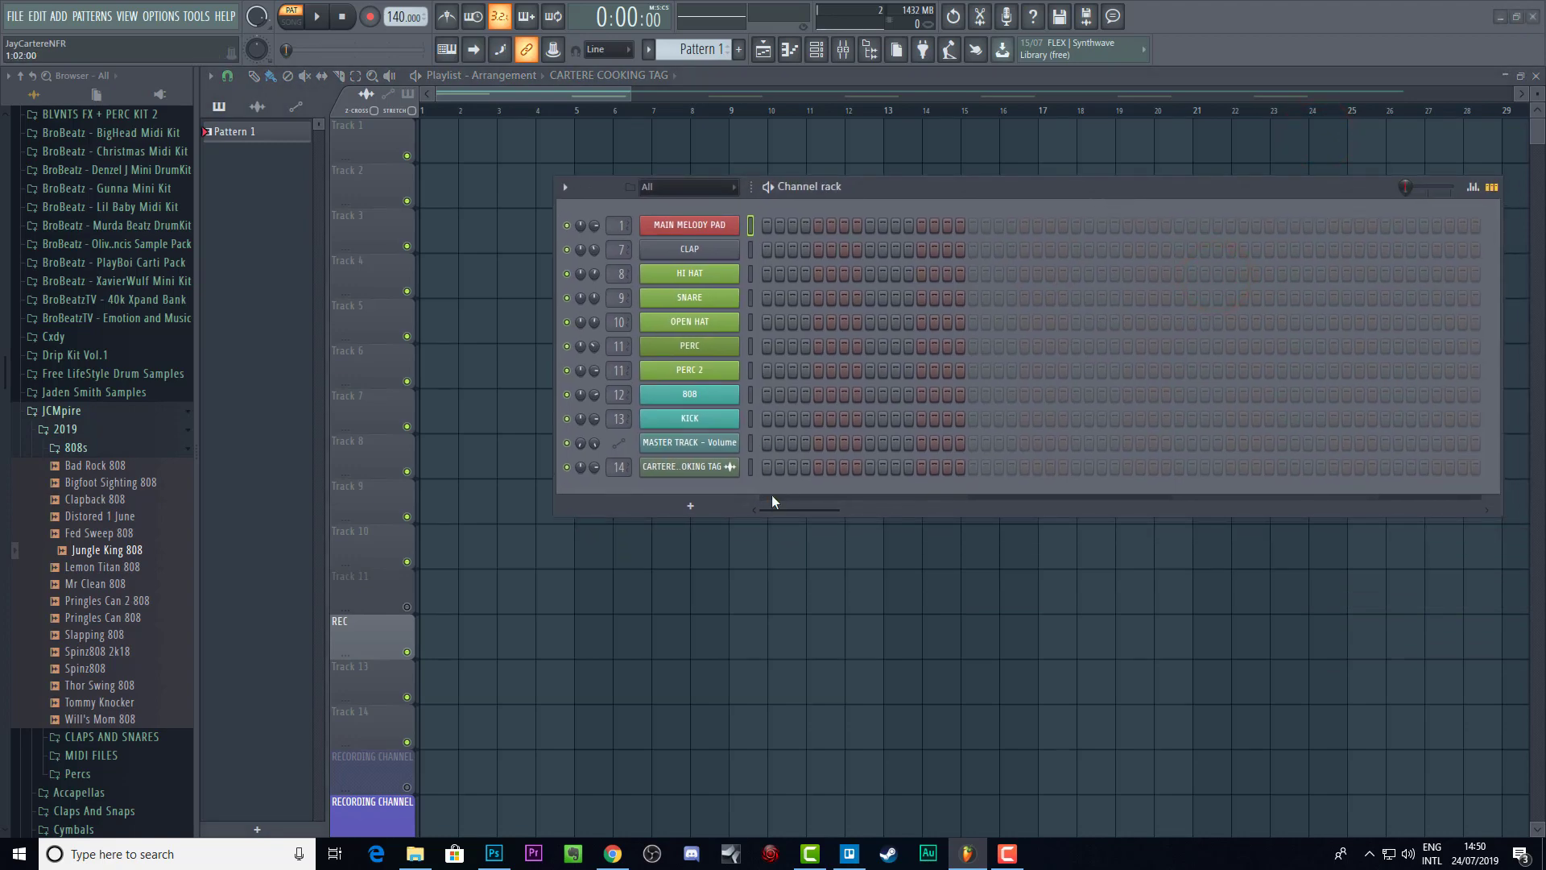
pyautogui.click(700, 516)
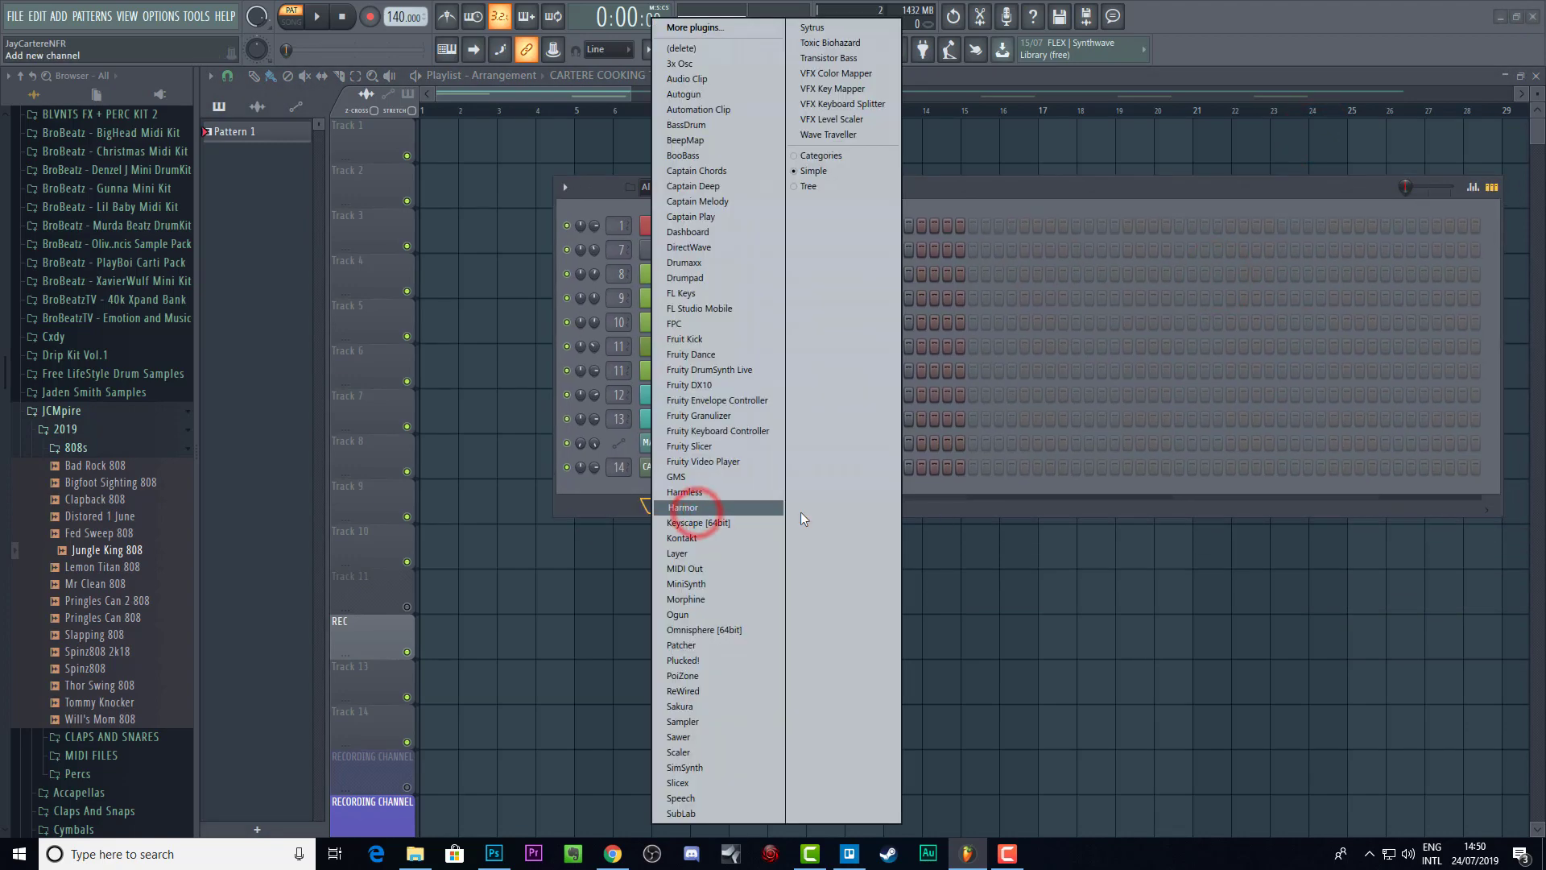
pyautogui.click(970, 508)
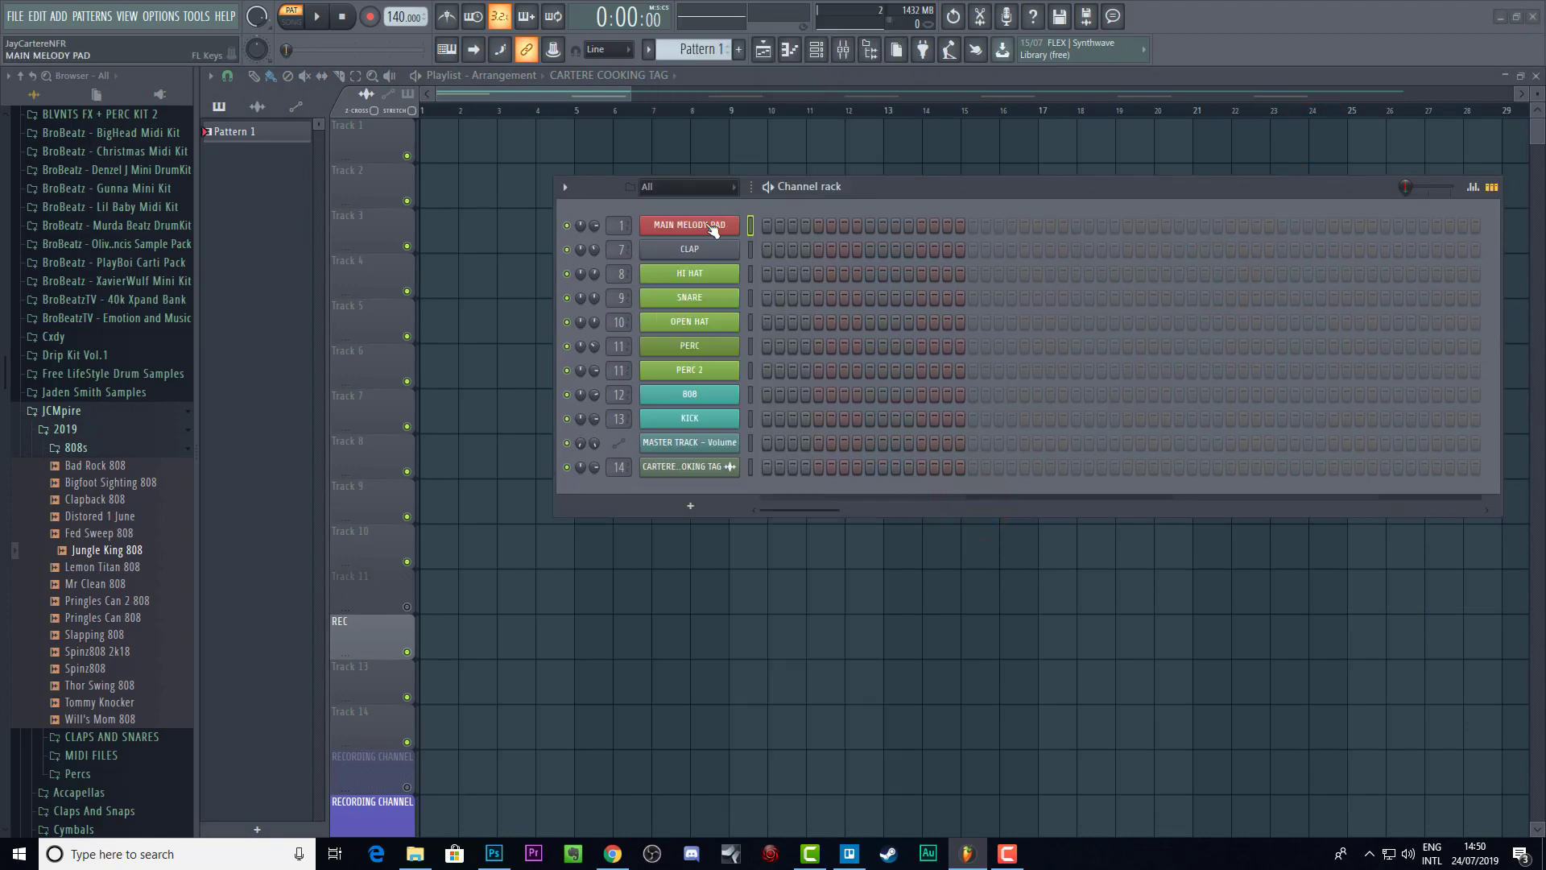
pyautogui.click(691, 506)
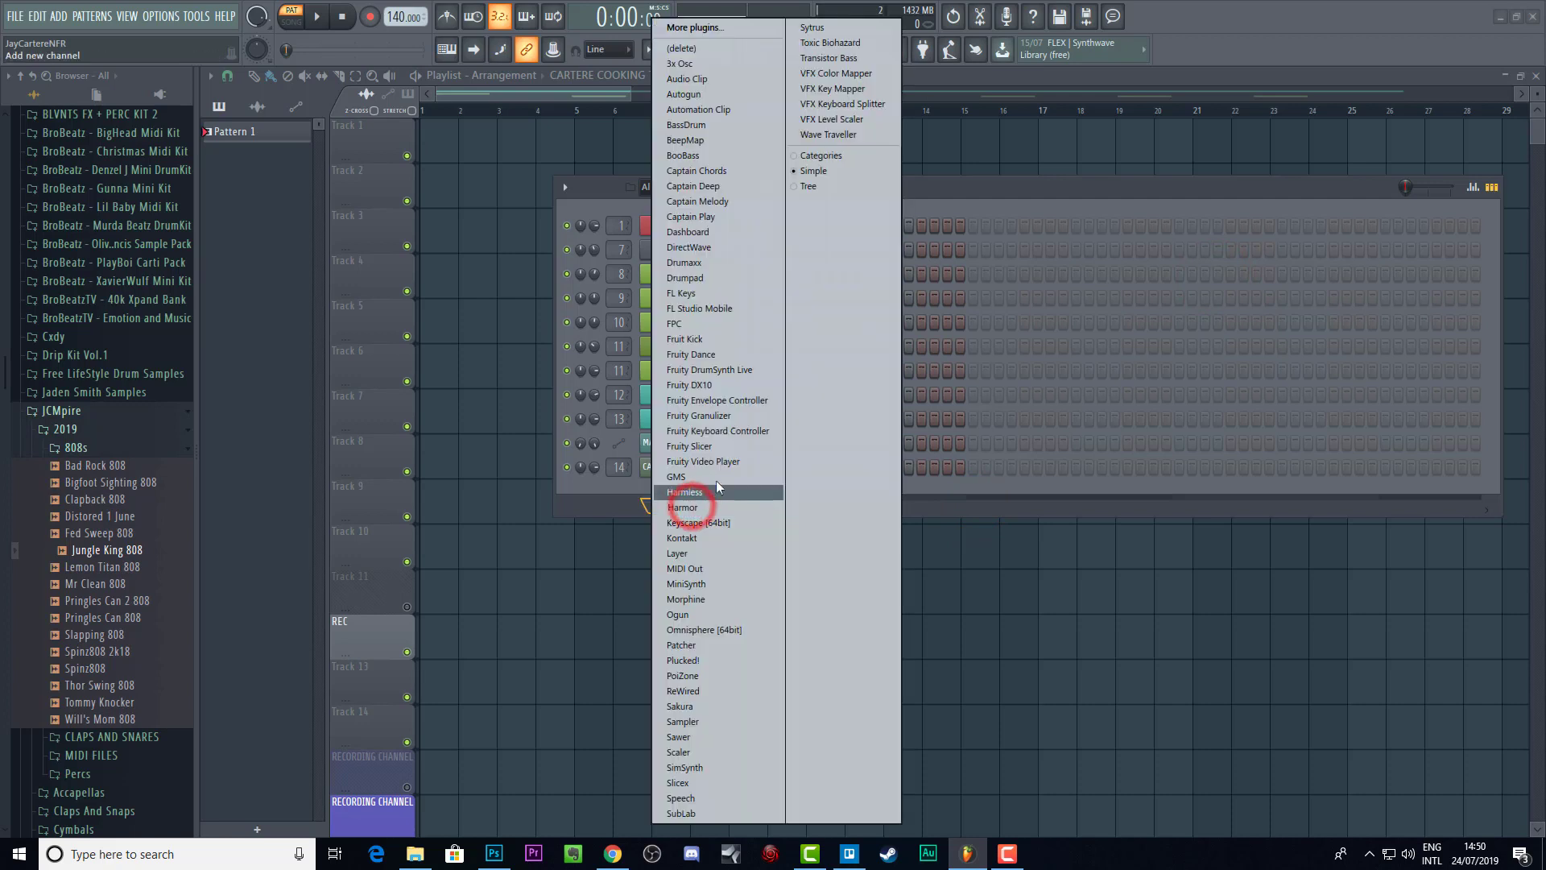
pyautogui.click(733, 169)
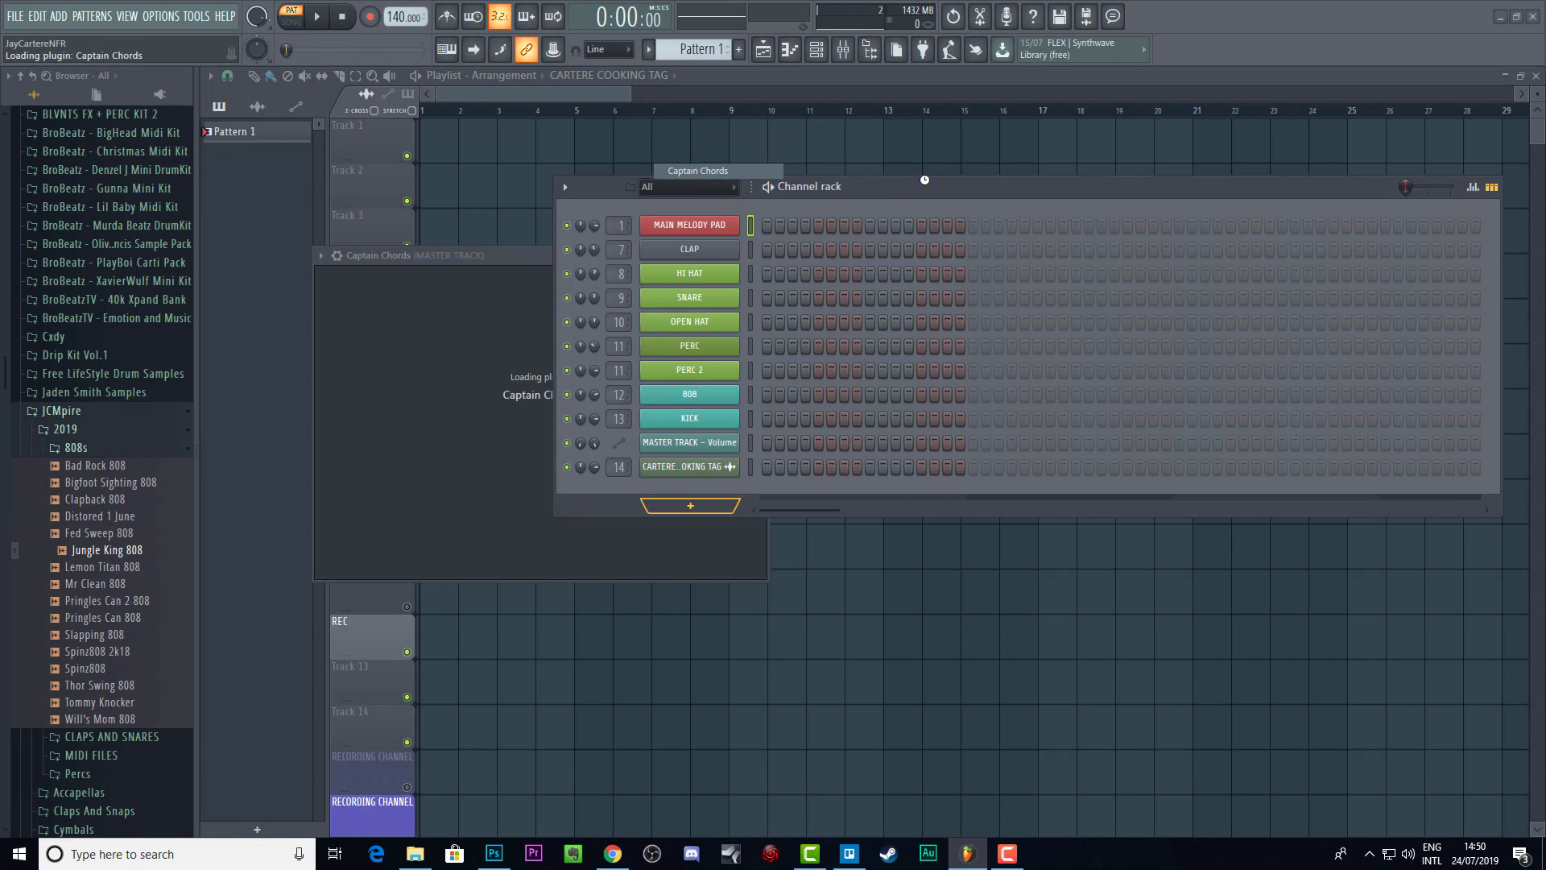
pyautogui.click(930, 186)
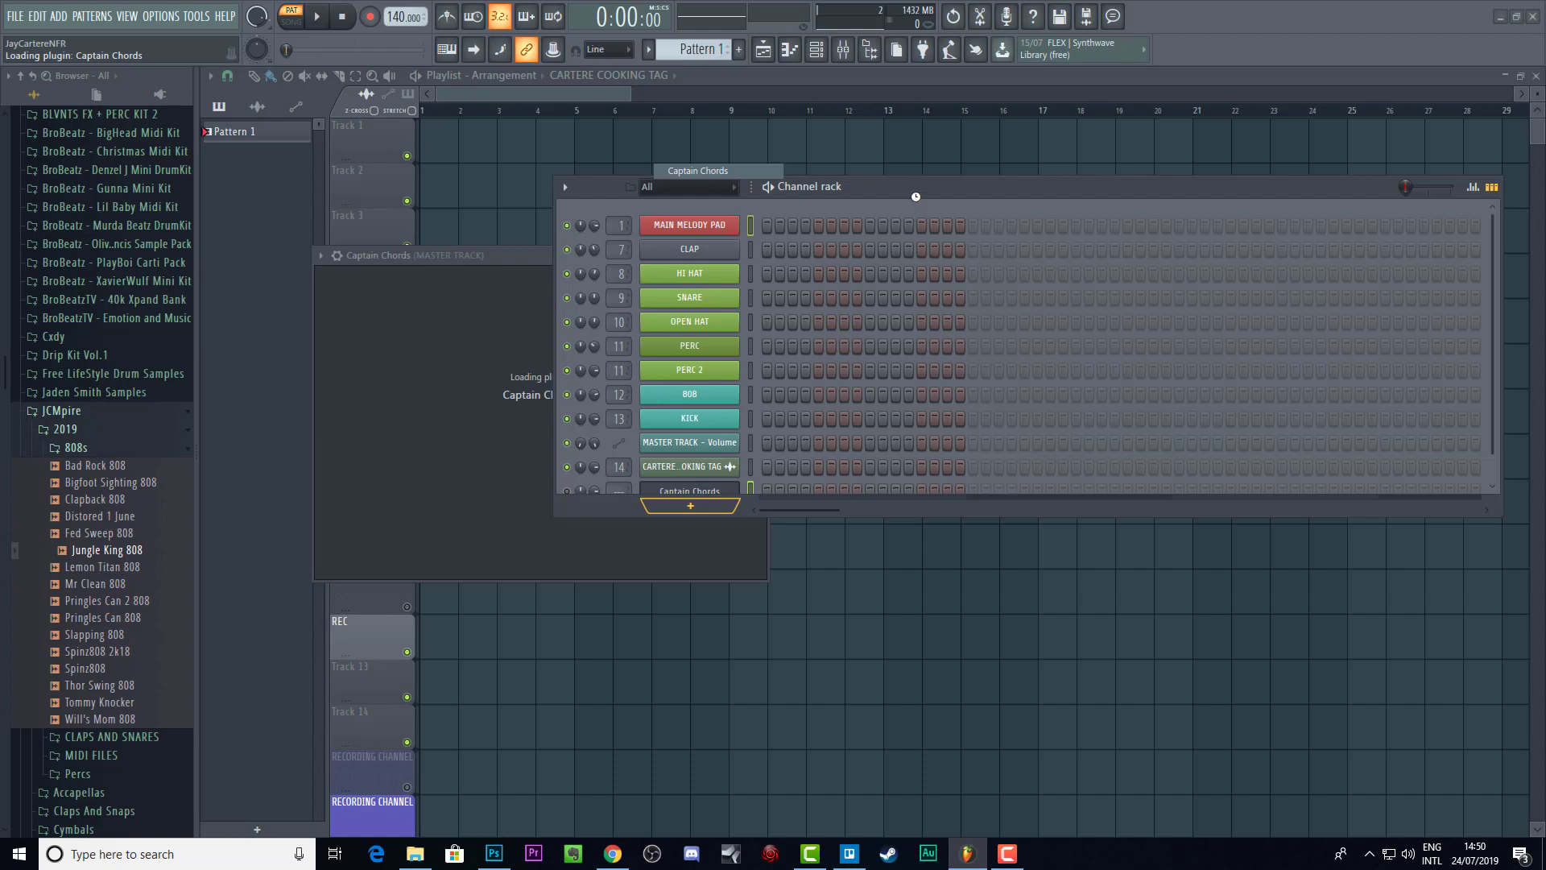
pyautogui.moveTo(918, 194); pyautogui.dragTo(1545, 229)
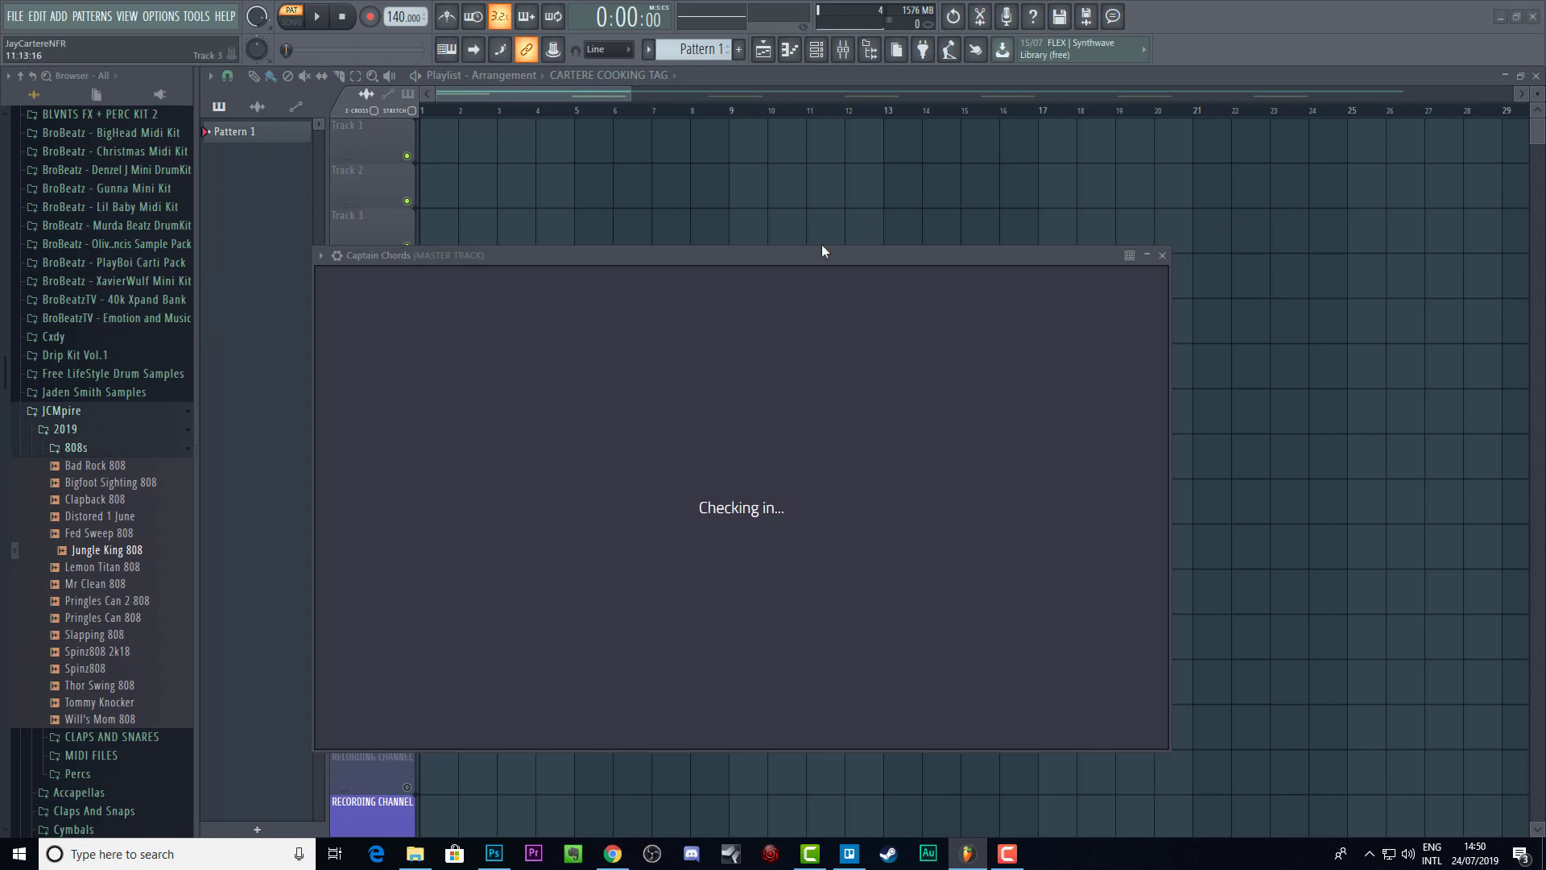
pyautogui.moveTo(814, 255); pyautogui.dragTo(800, 167)
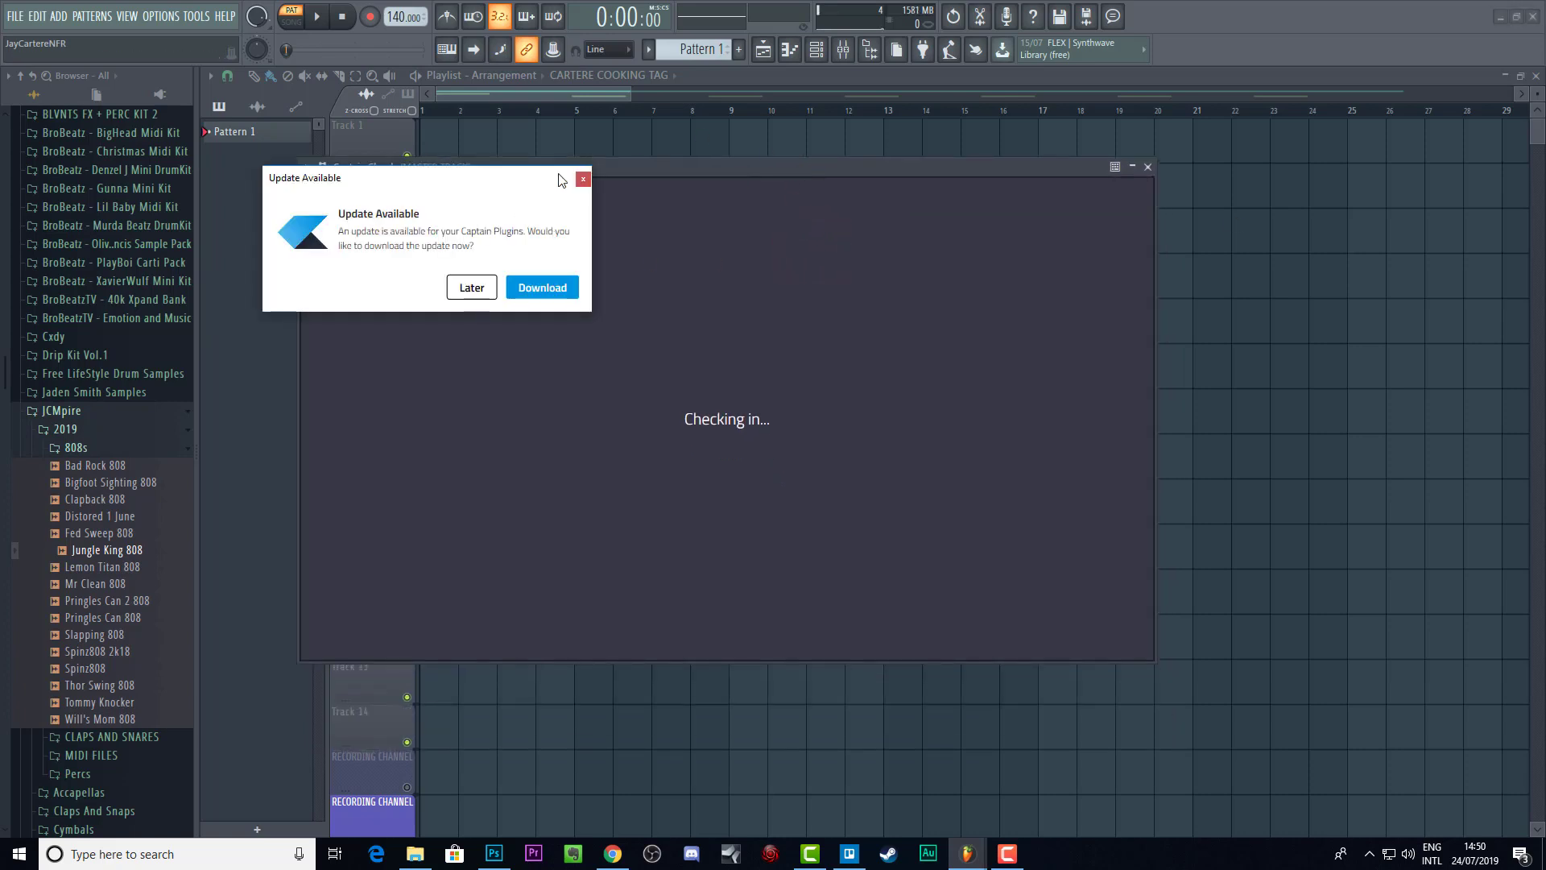
pyautogui.click(477, 291)
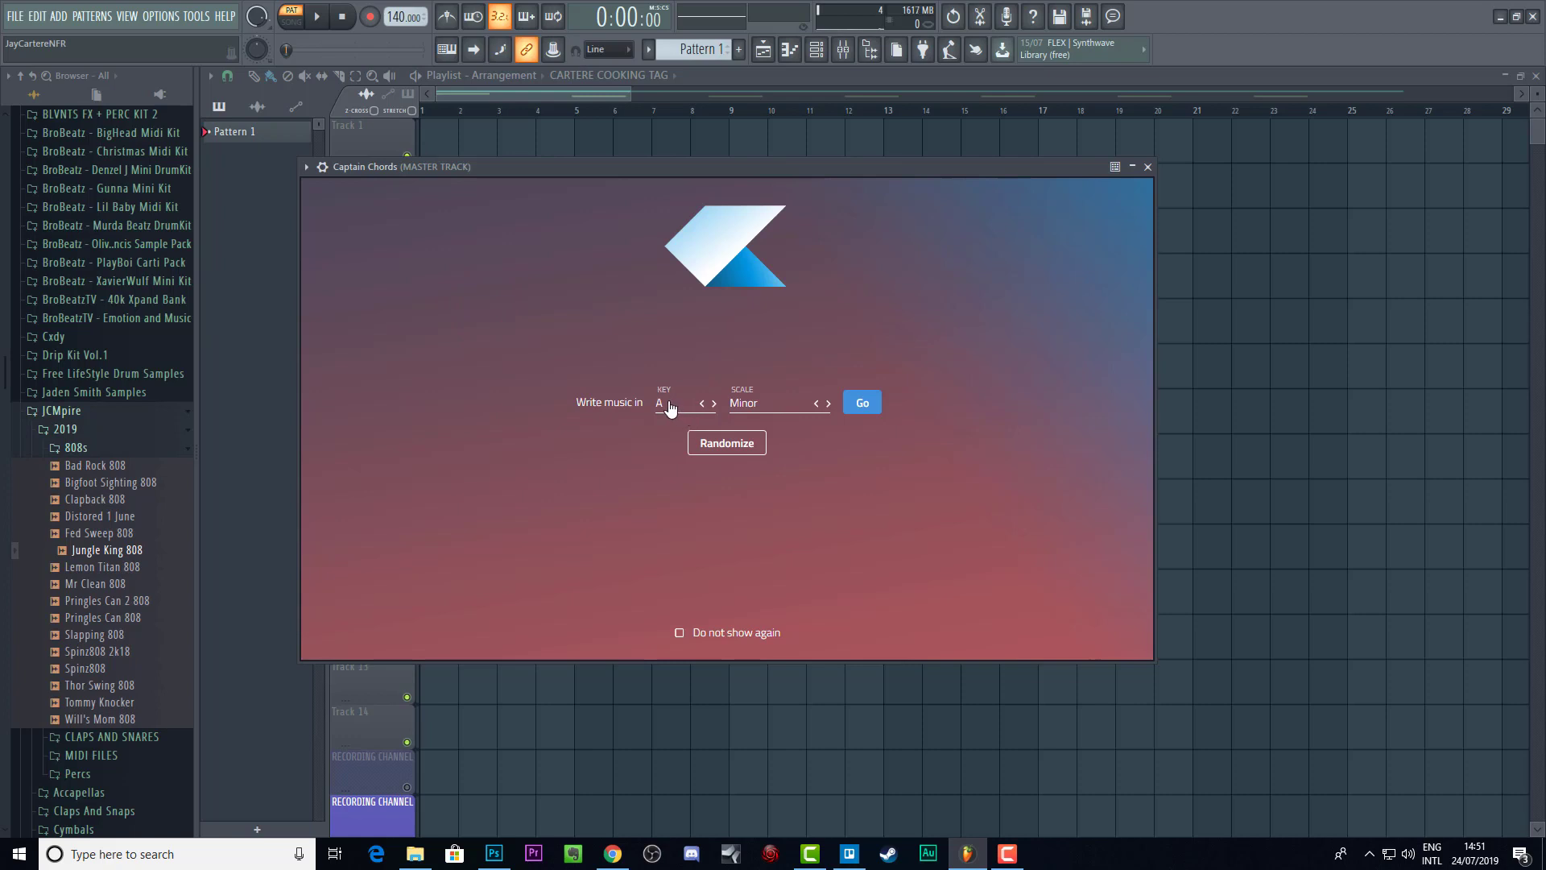
# Step: Start writing music in the key of B with the Minor scale
pyautogui.click(660, 409)
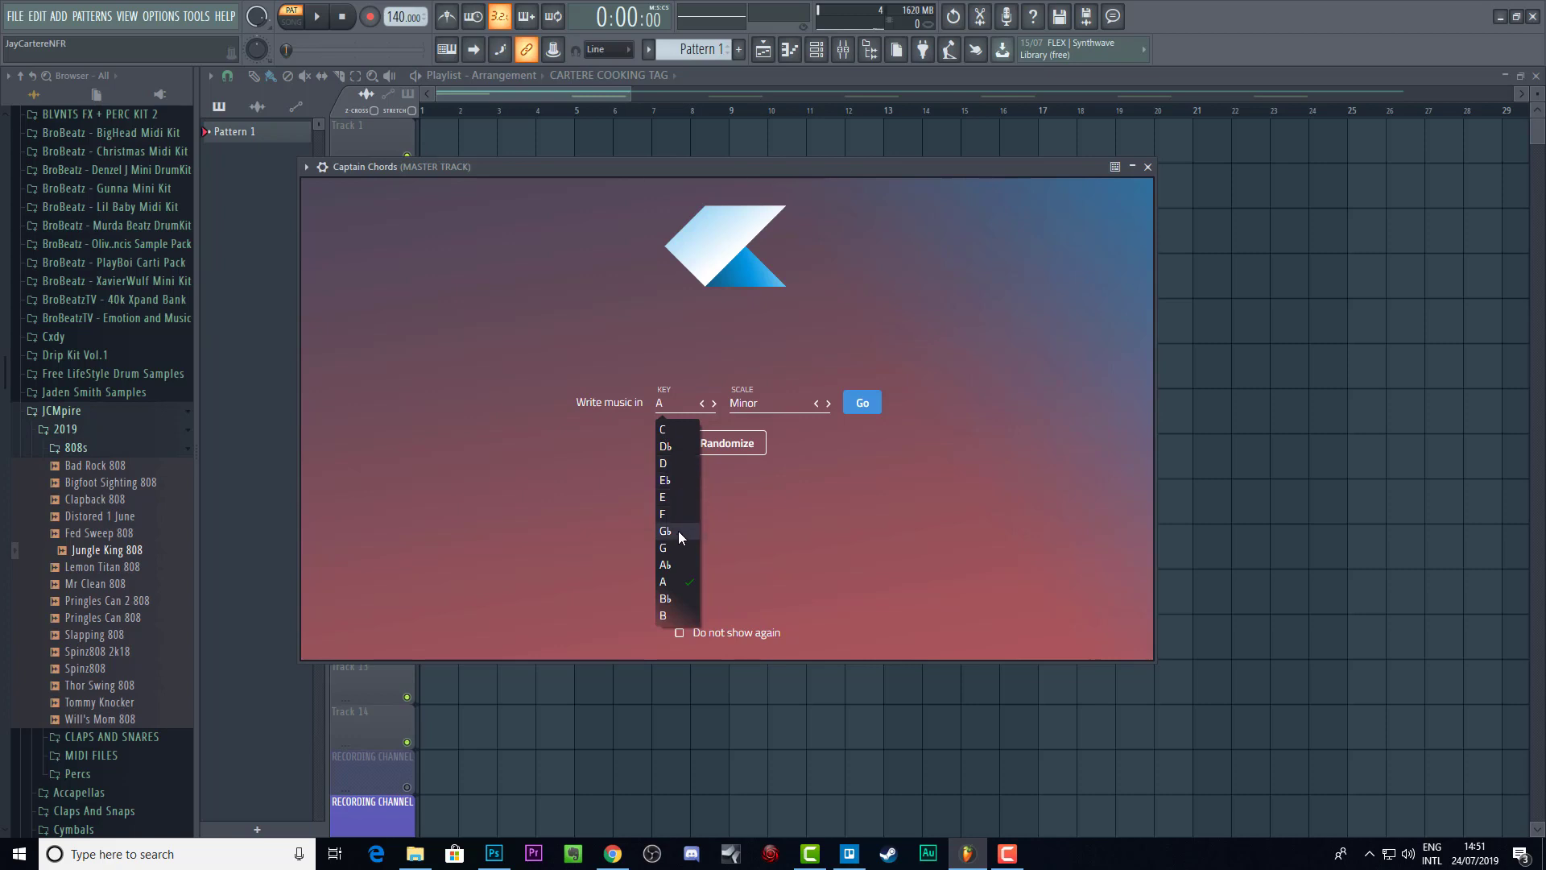
pyautogui.click(666, 614)
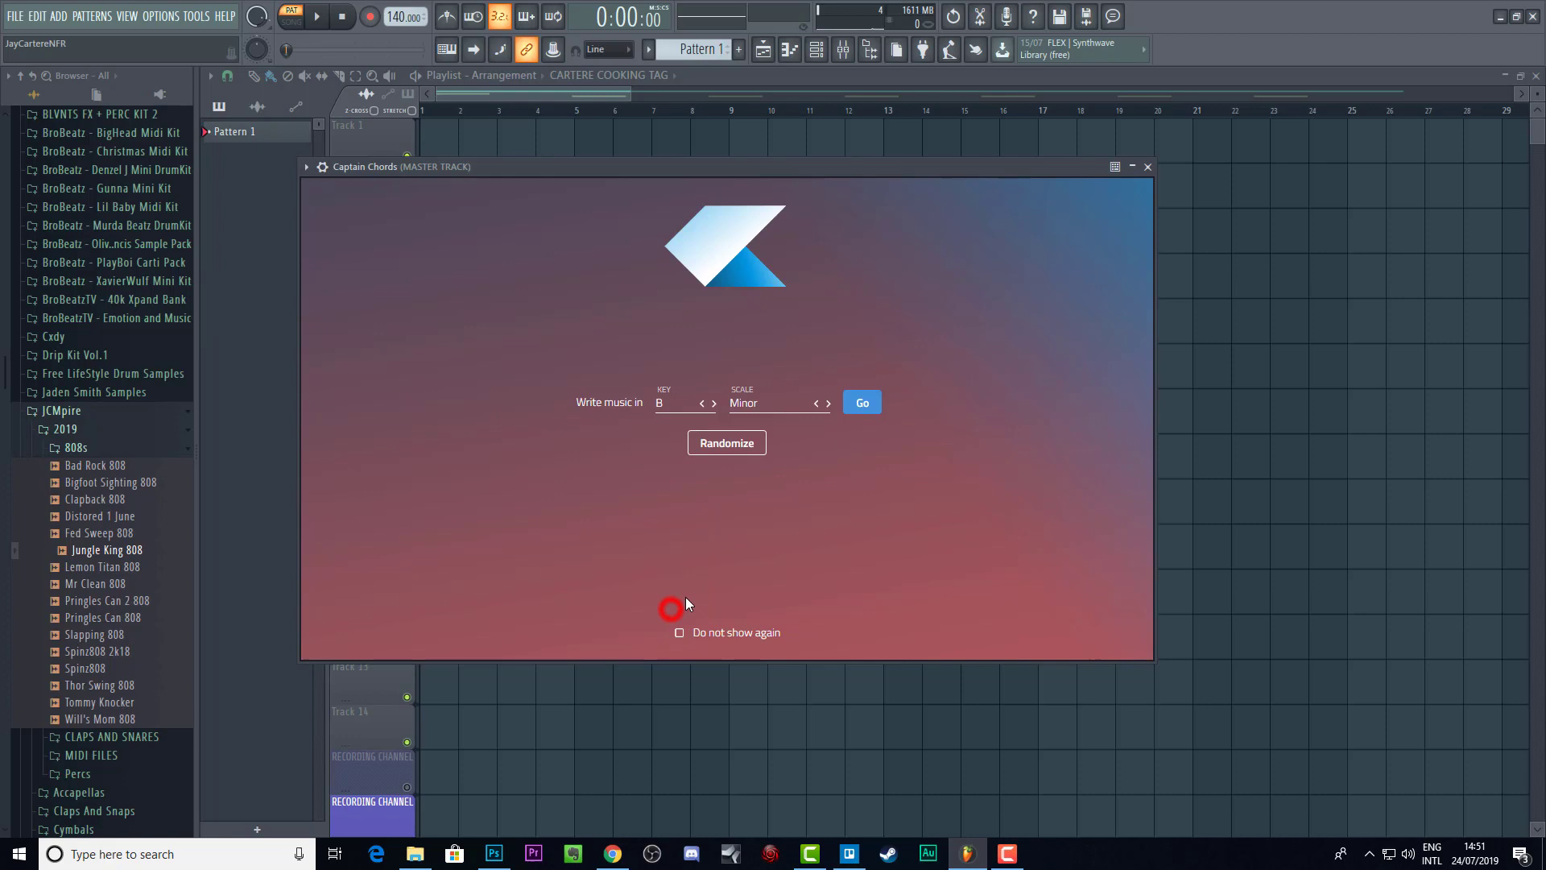
pyautogui.click(867, 404)
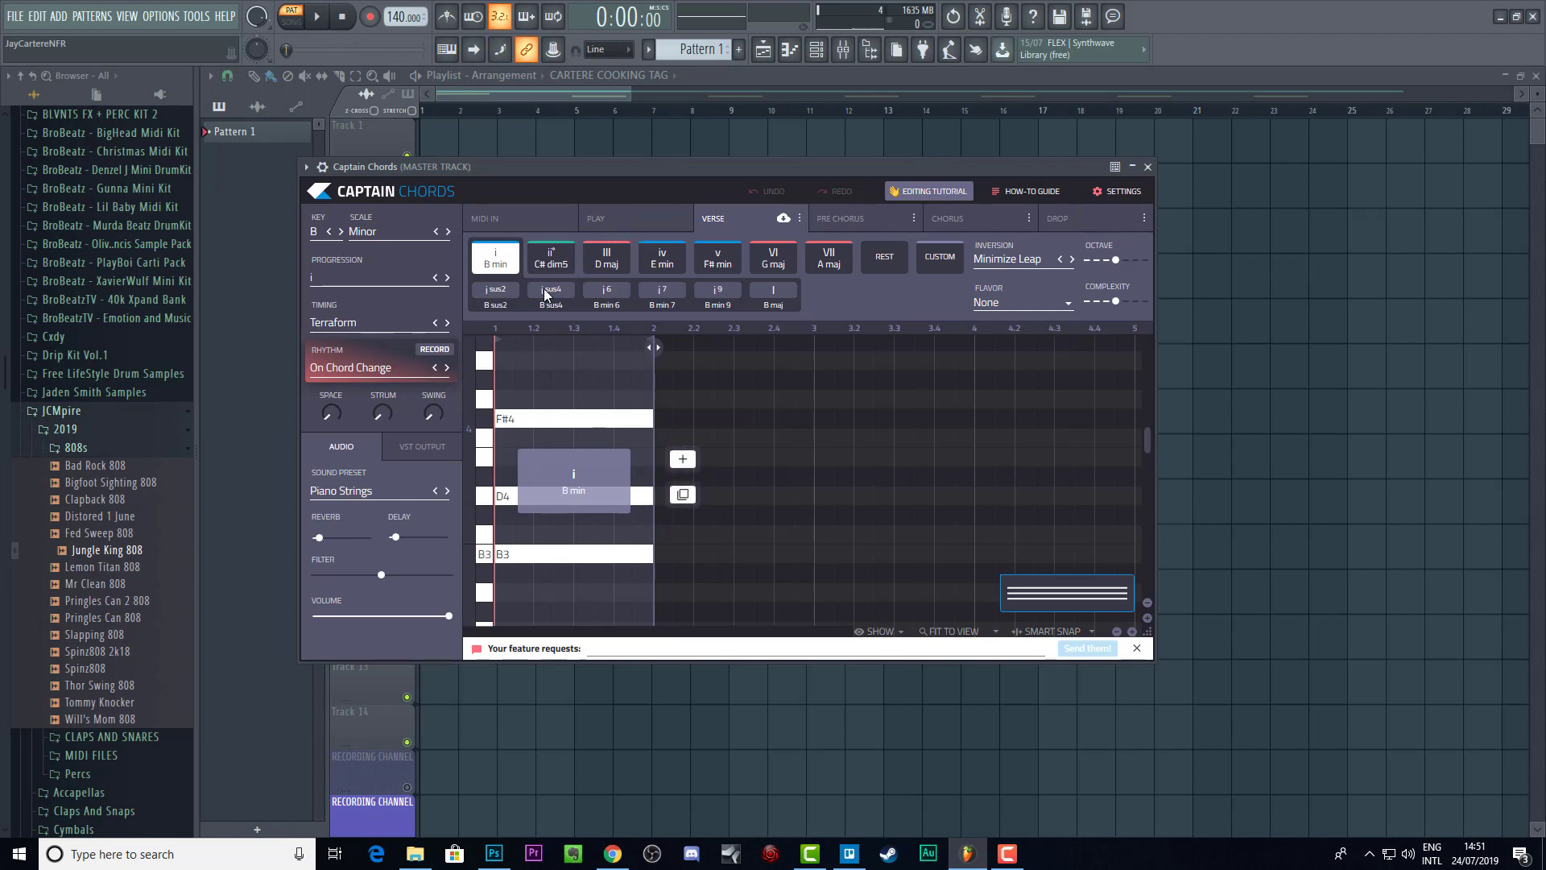
# Step: Extend the verse progression after B min with the chords E min, G maj and E min, one bar each
pyautogui.click(682, 459)
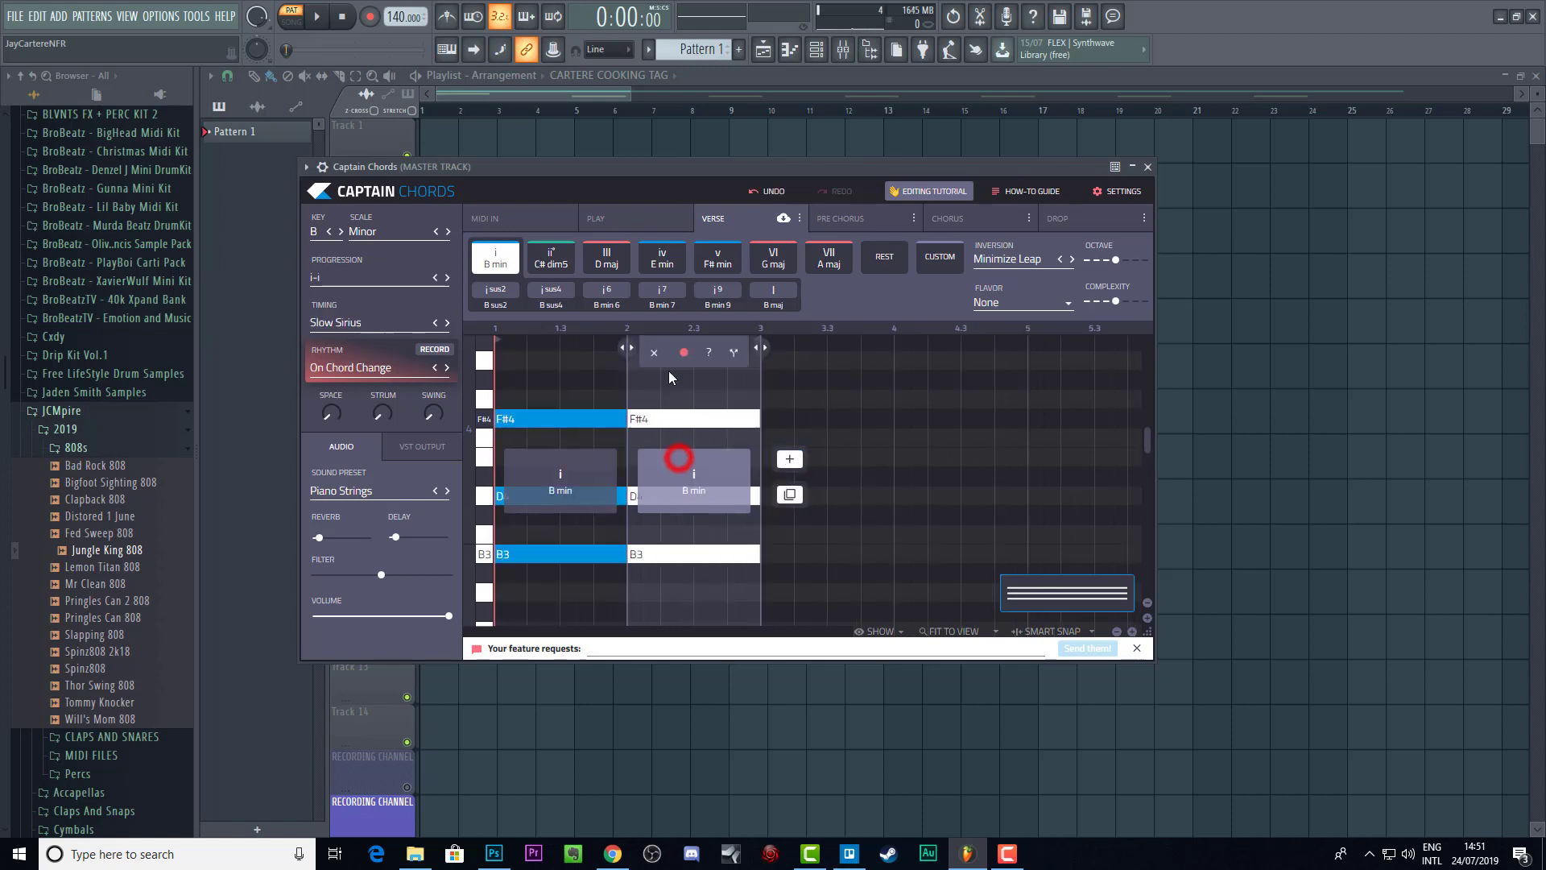
pyautogui.click(654, 267)
pyautogui.click(654, 268)
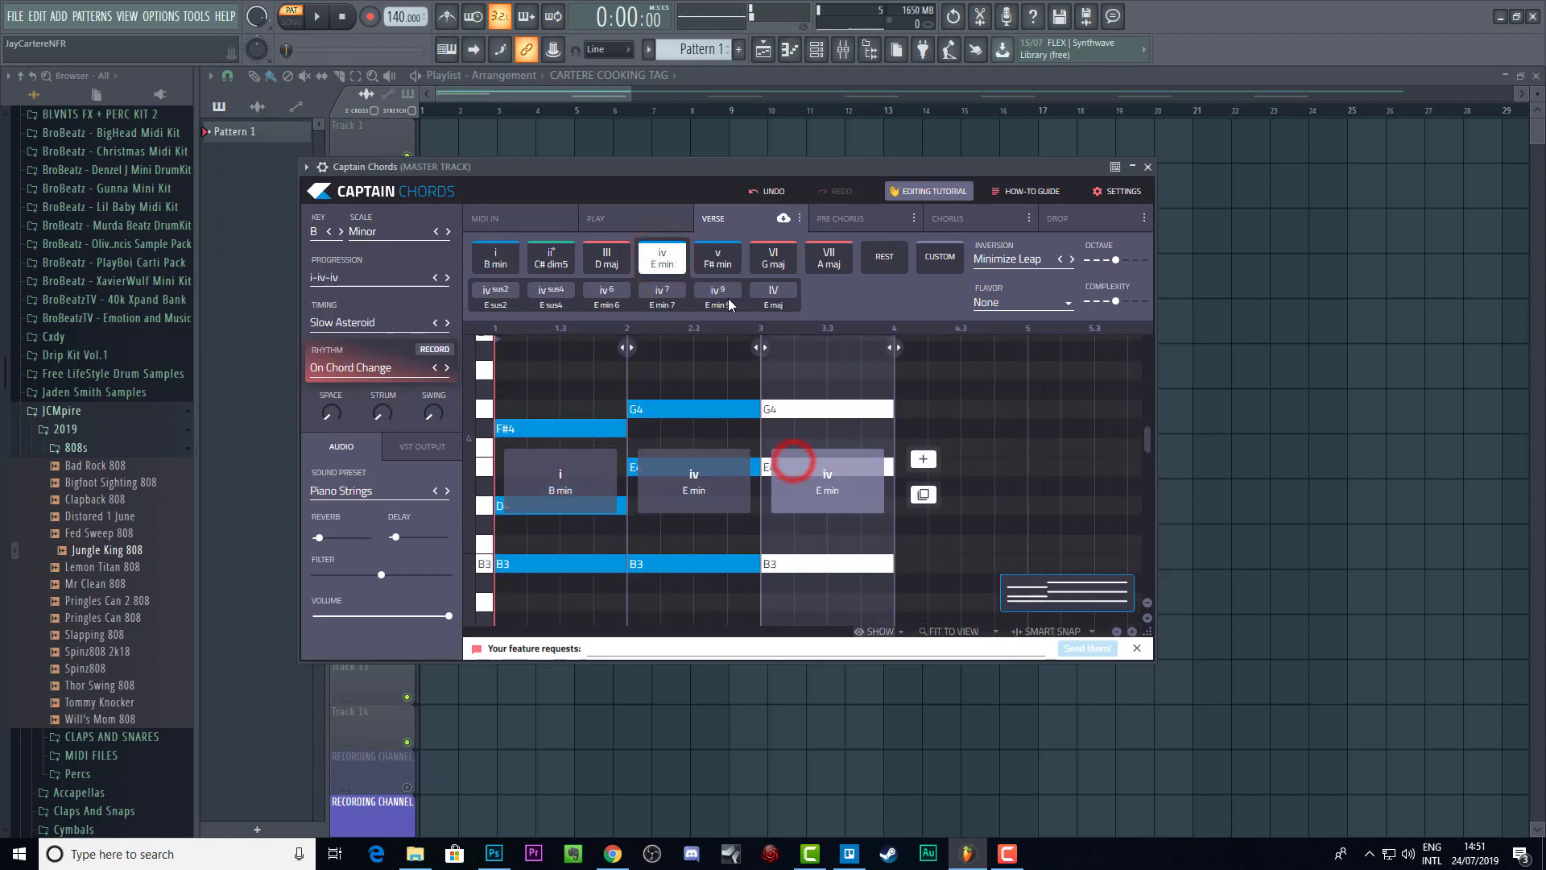
pyautogui.click(773, 258)
pyautogui.click(922, 458)
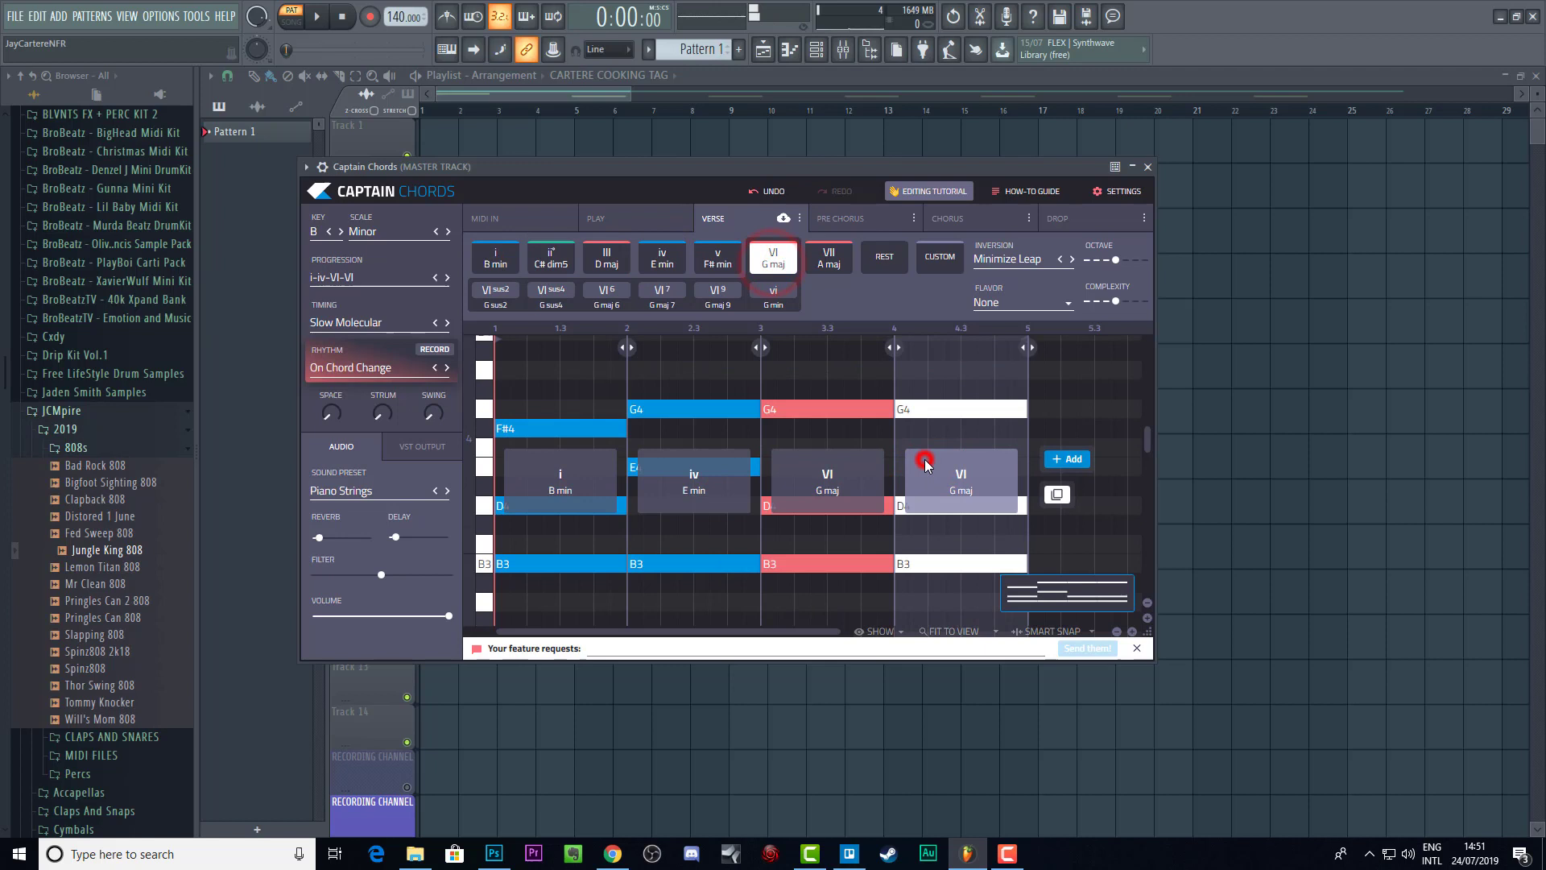
pyautogui.click(659, 259)
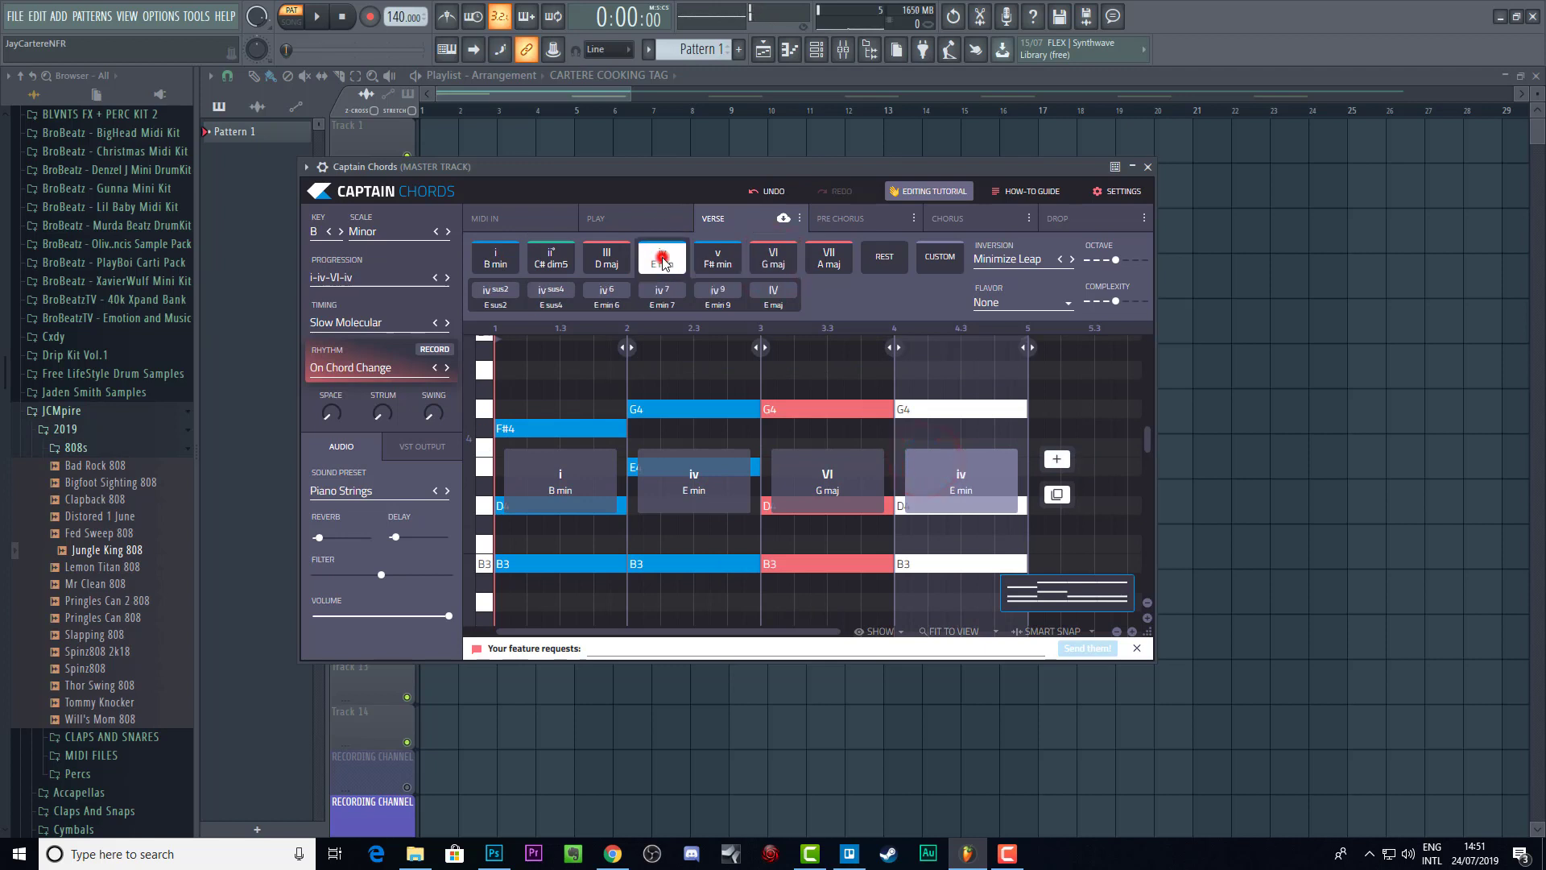
# Step: Audition the chords of the verse progression one by one, from the first to the fourth
pyautogui.click(794, 435)
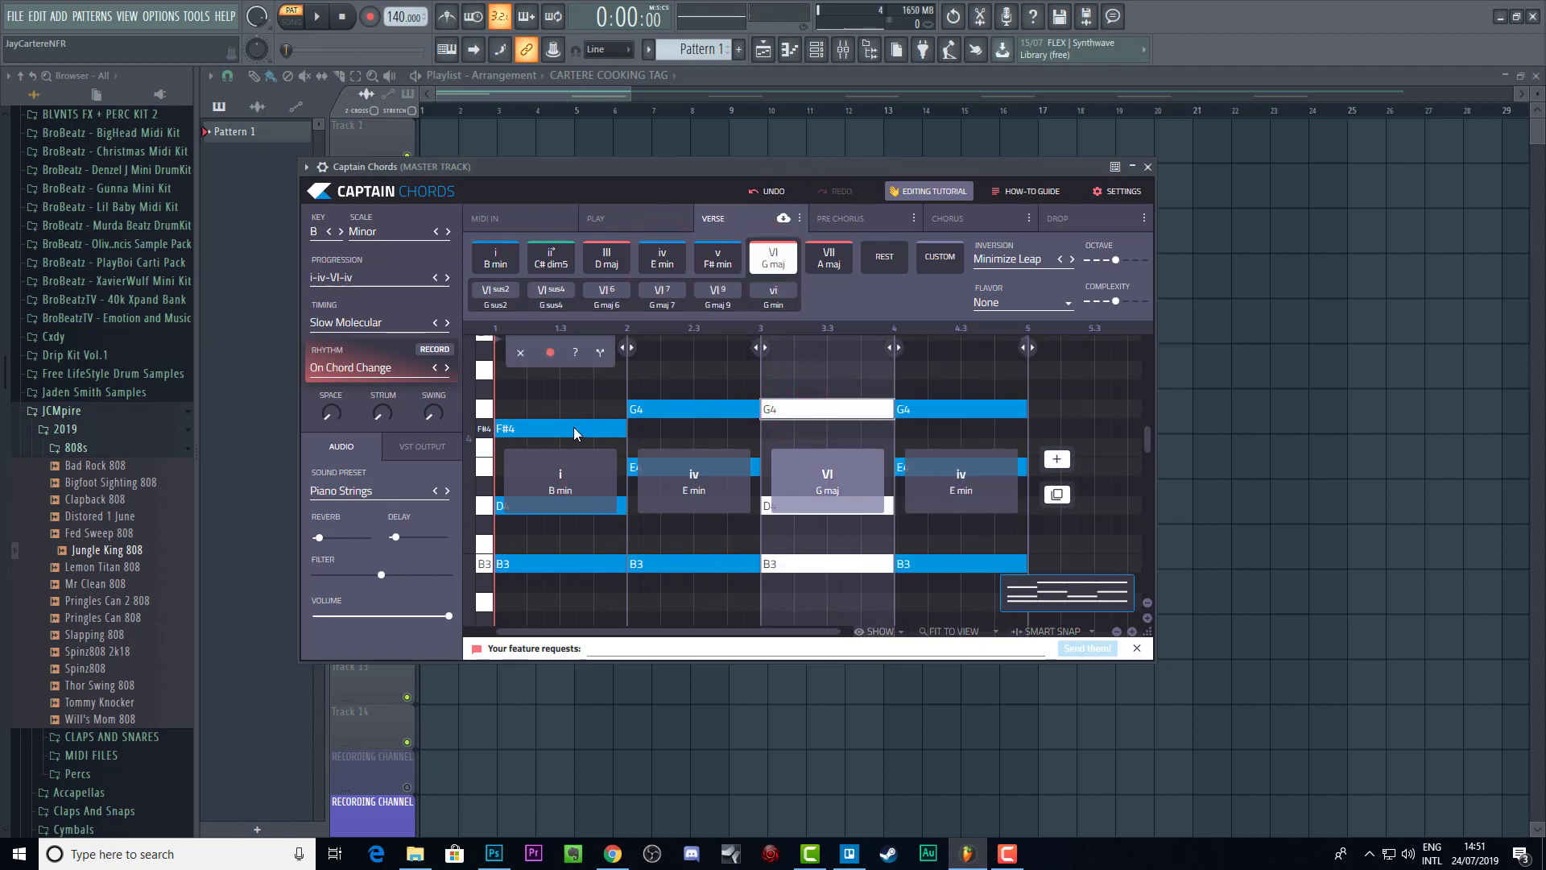
pyautogui.click(573, 432)
pyautogui.click(666, 399)
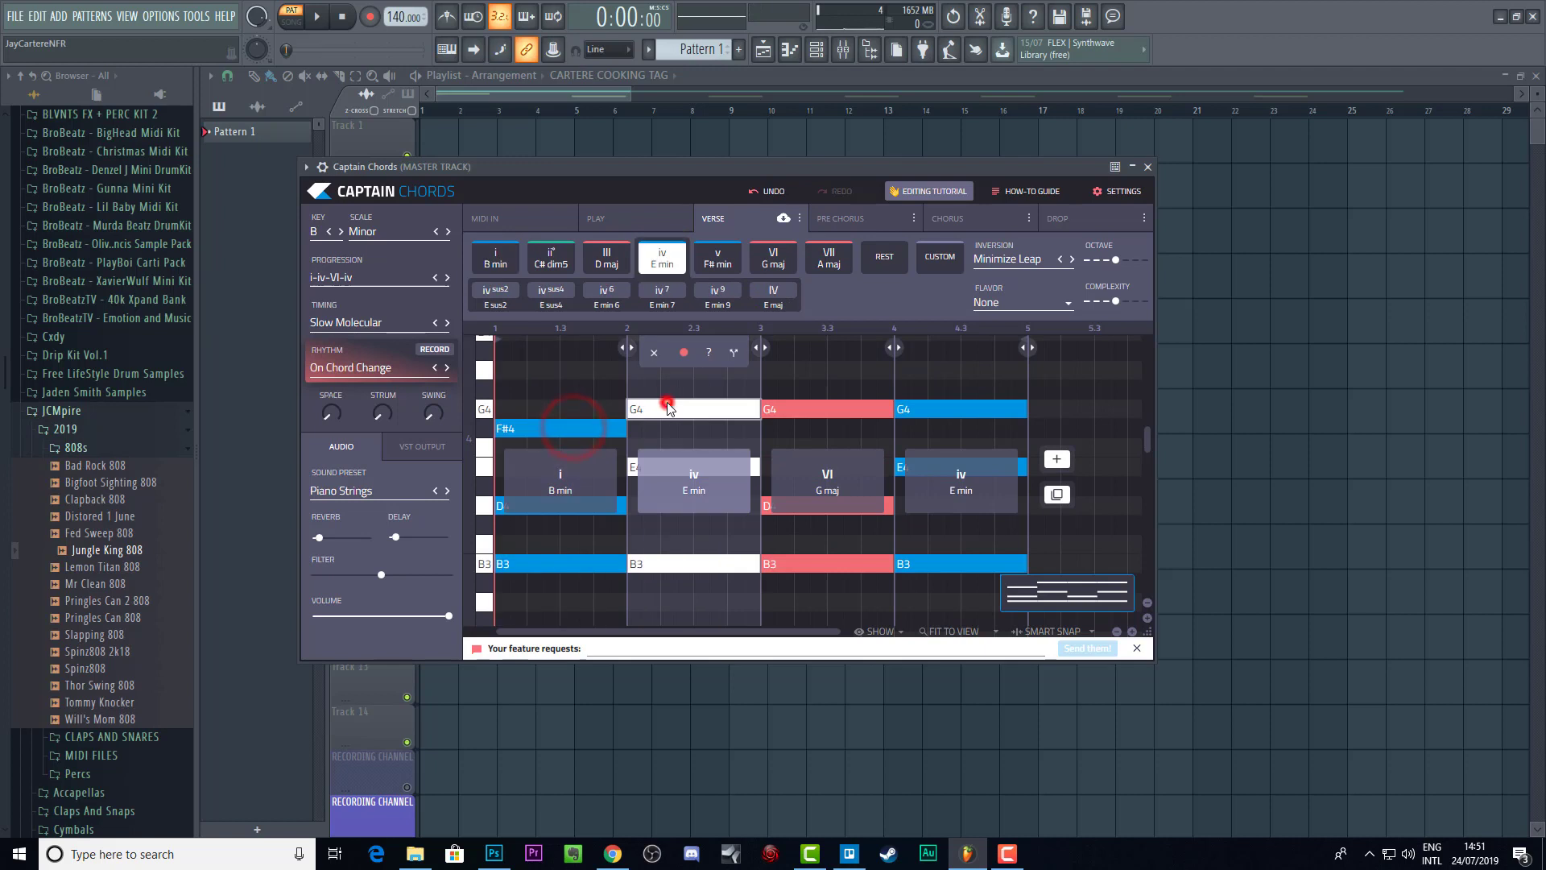
pyautogui.click(808, 400)
pyautogui.click(963, 411)
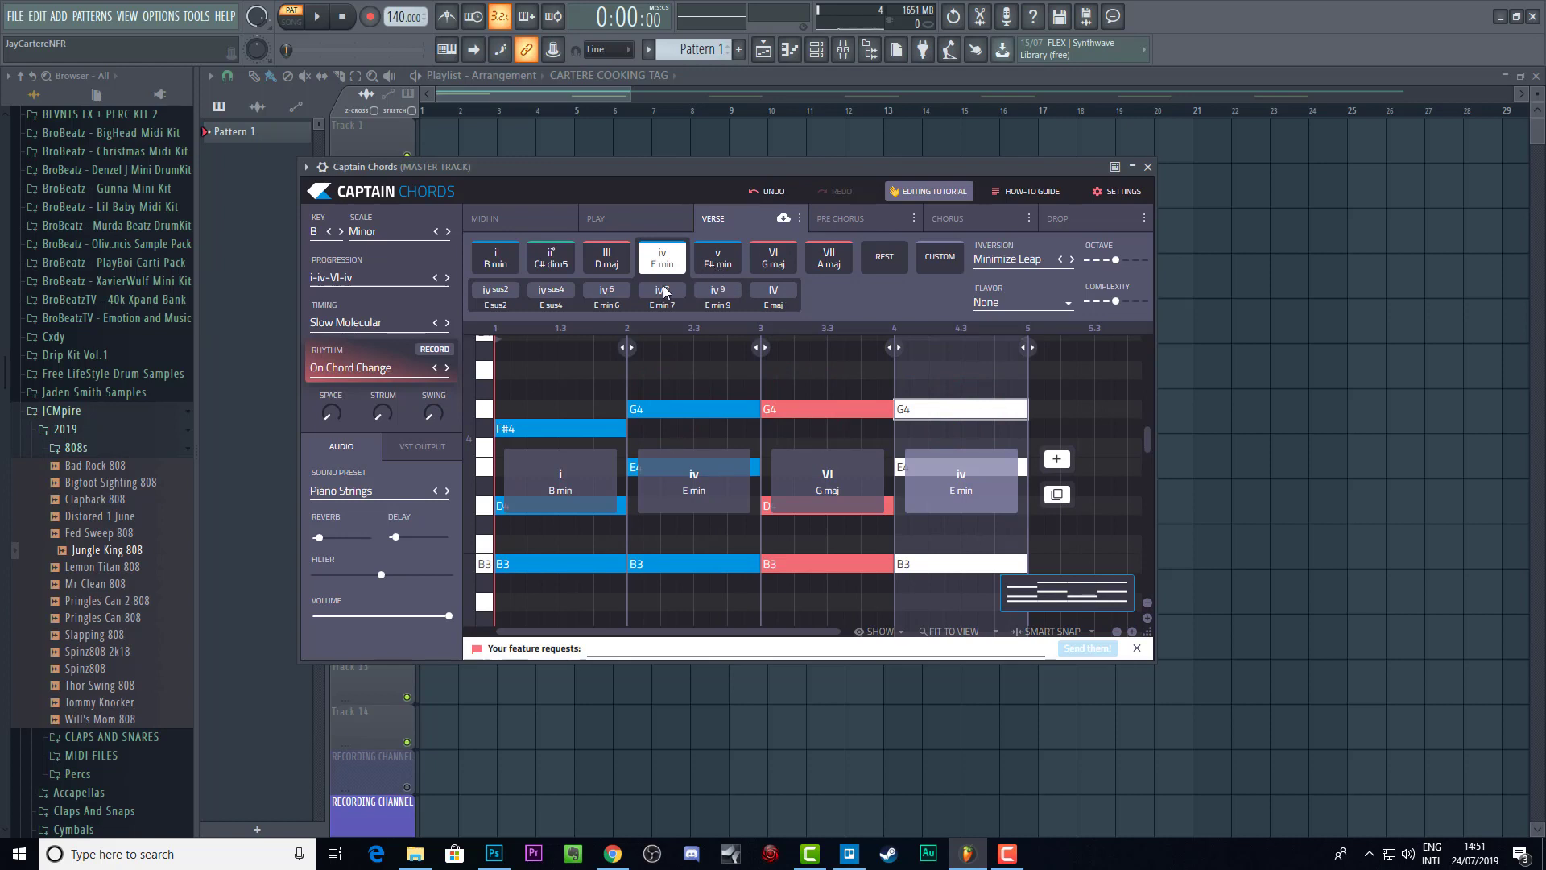
# Step: Change the second chord of the verse progression to F# min and audition the fourth chord
pyautogui.click(691, 411)
pyautogui.click(725, 259)
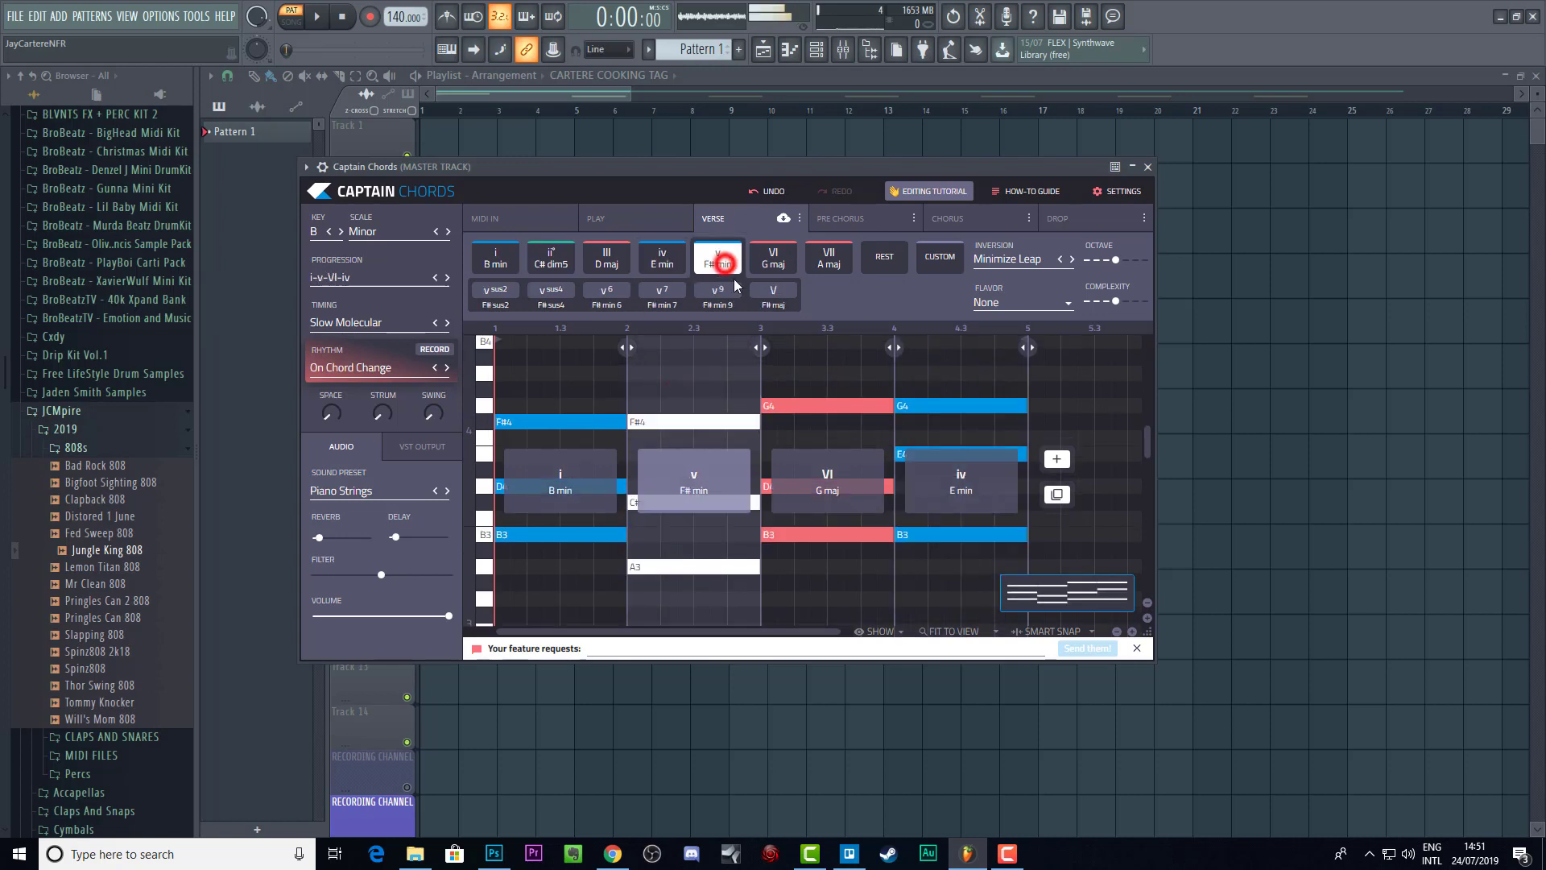
pyautogui.click(916, 406)
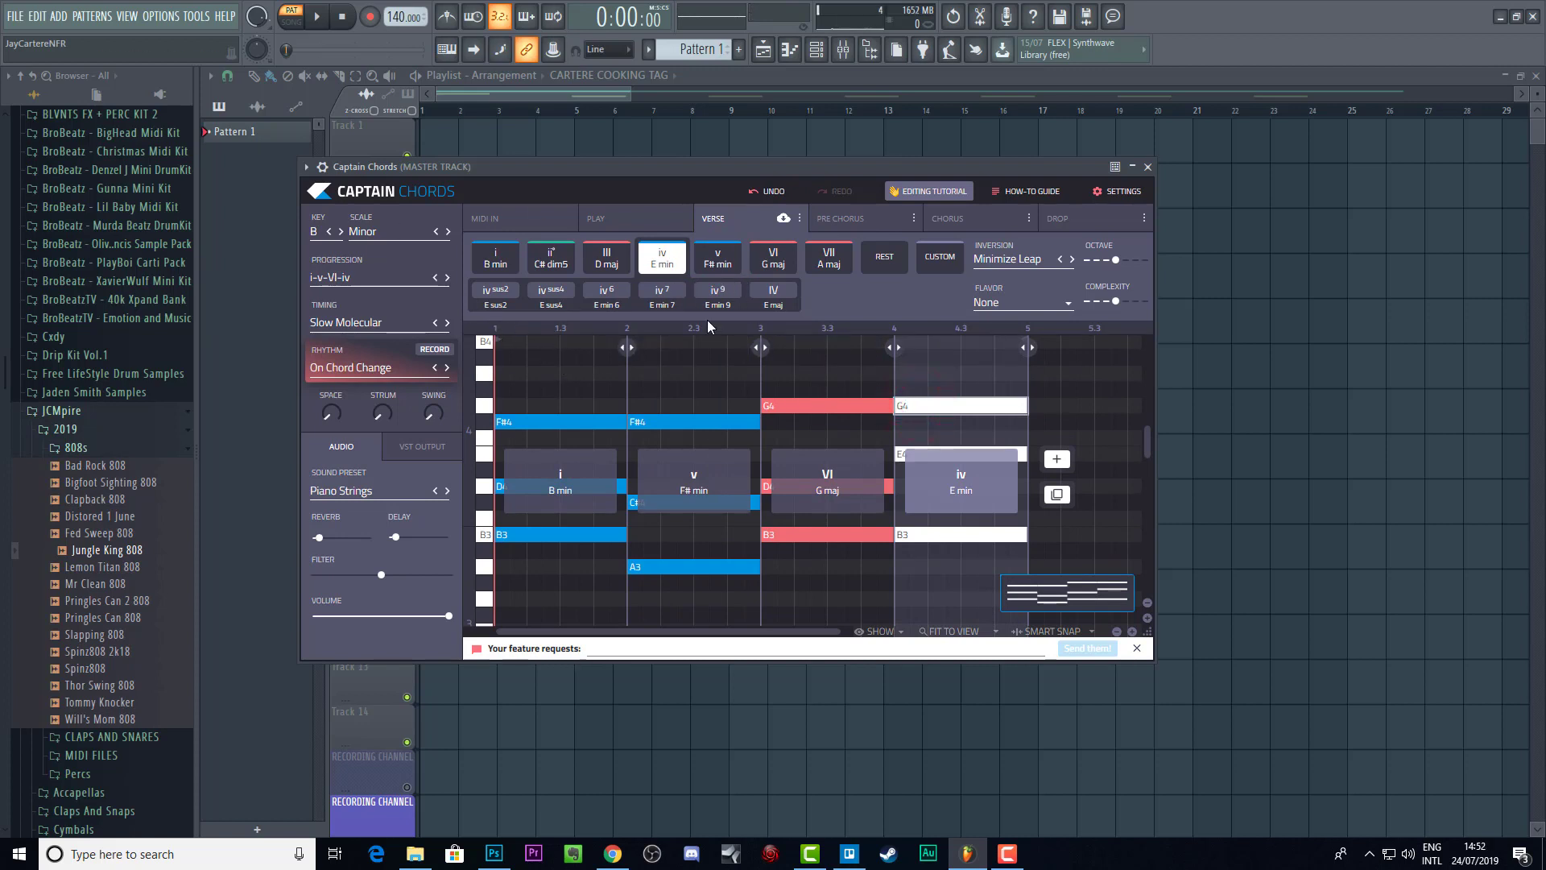
pyautogui.moveTo(909, 439)
pyautogui.moveTo(645, 163); pyautogui.dragTo(639, 148)
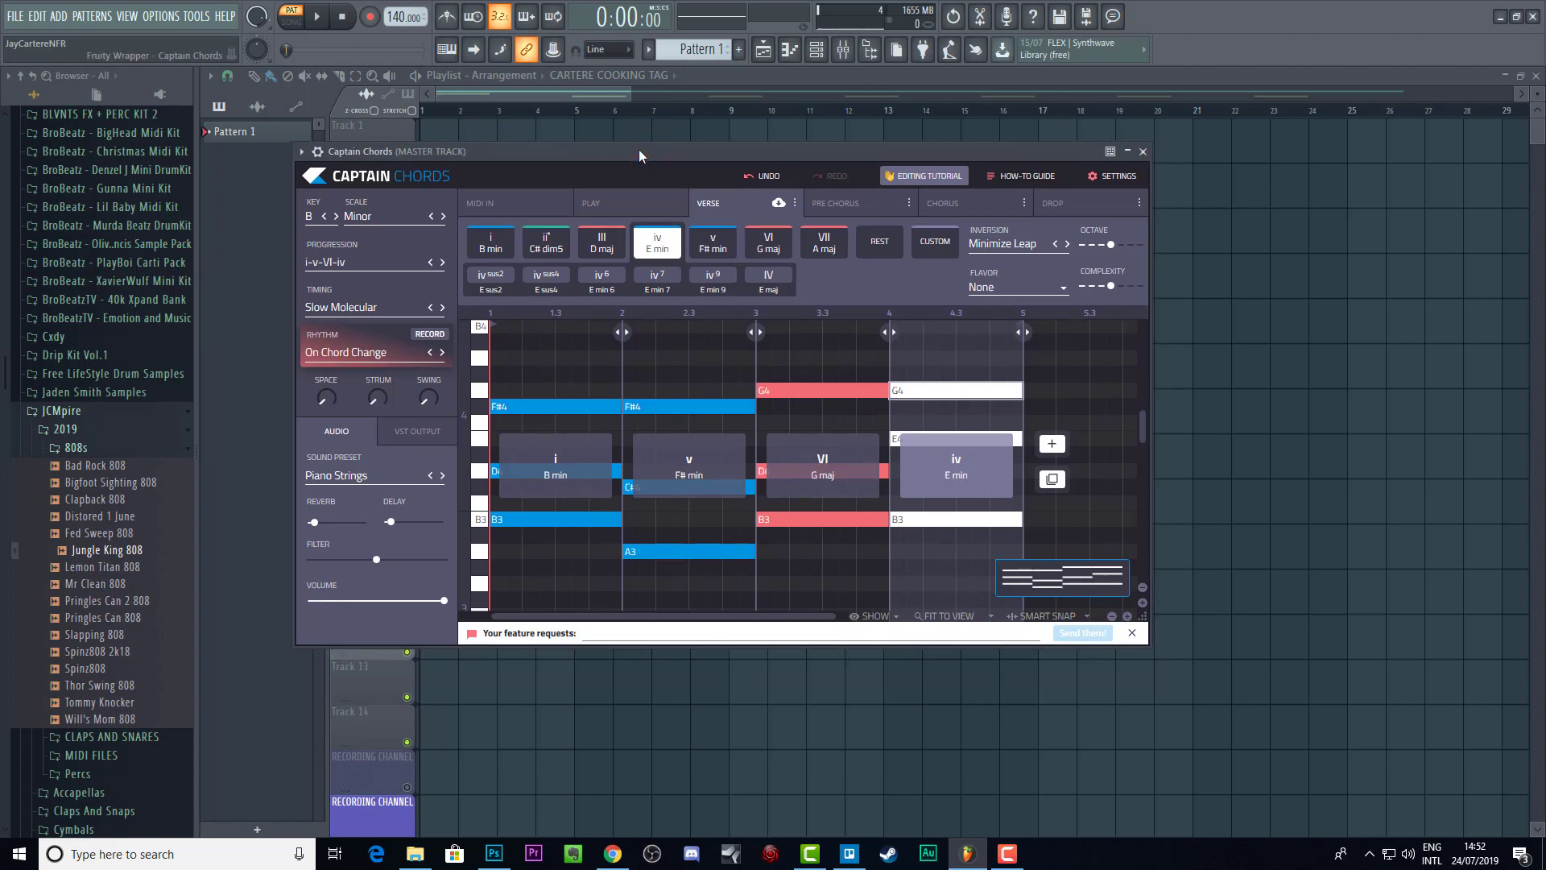
# Step: Switch playback to song mode and play through the whole verse progression
pyautogui.press('space')
pyautogui.press('space')
pyautogui.click(291, 21)
pyautogui.press('space')
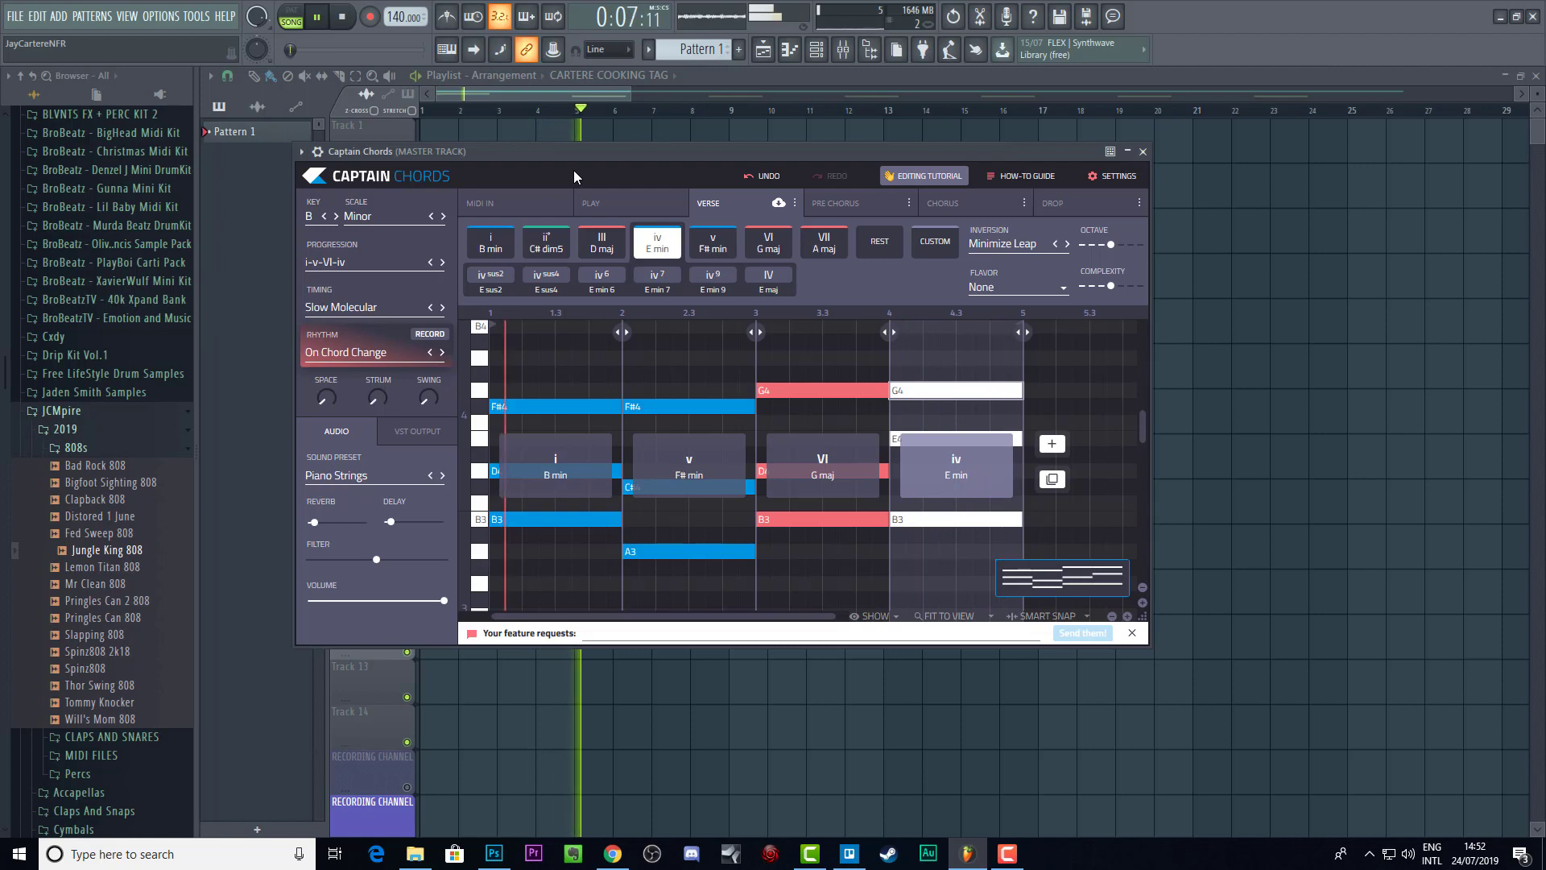
pyautogui.press('space')
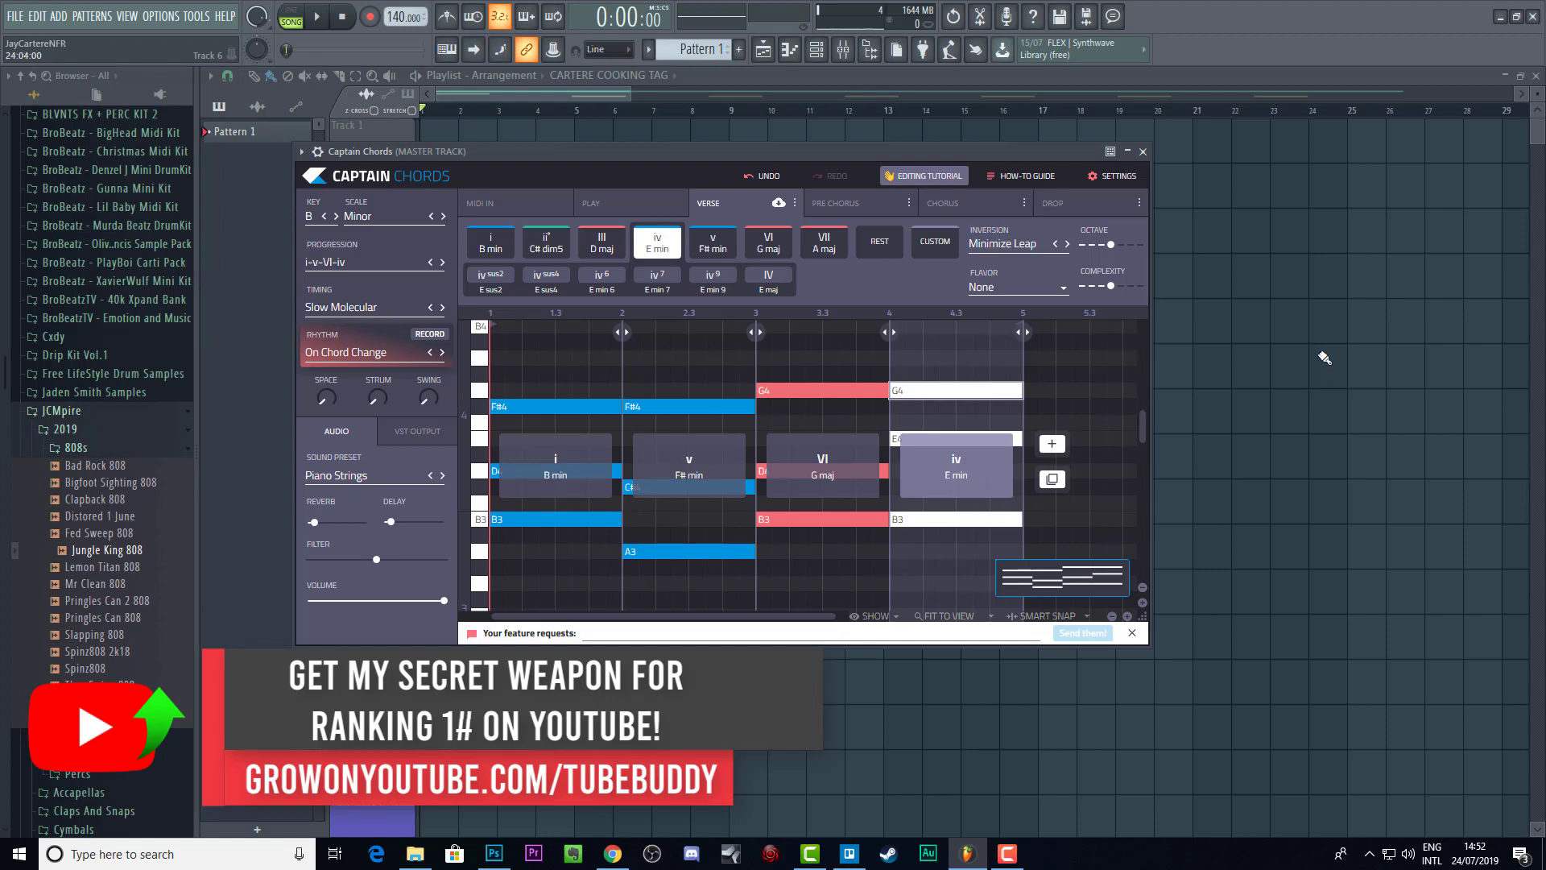
# Step: Audition the second and first chords of the verse progression
pyautogui.scroll(-1, 804, 385)
pyautogui.scroll(1, 804, 385)
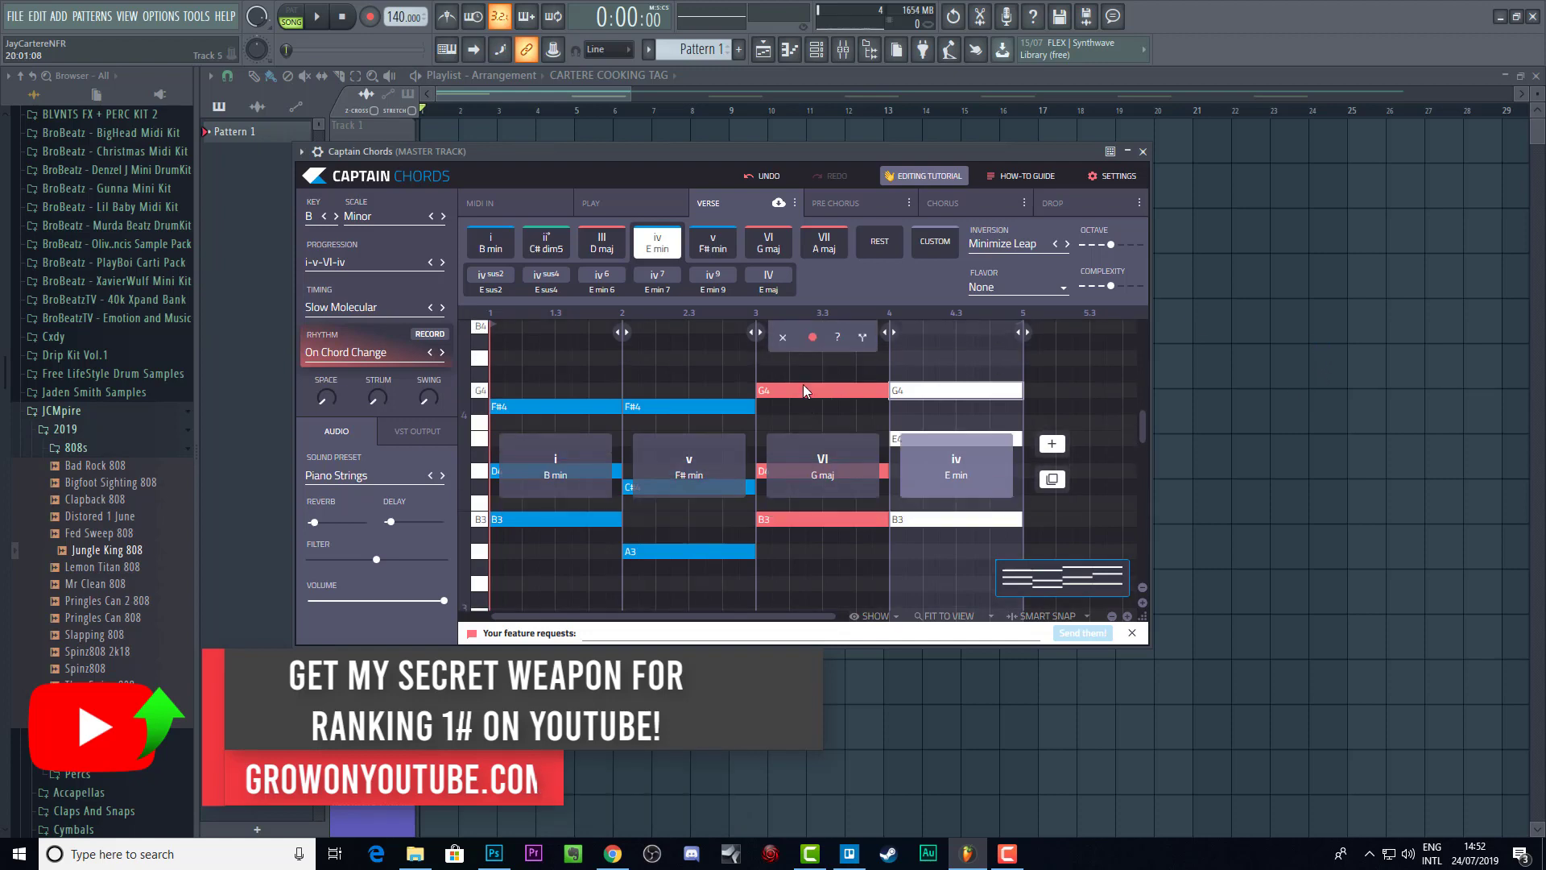
pyautogui.click(703, 398)
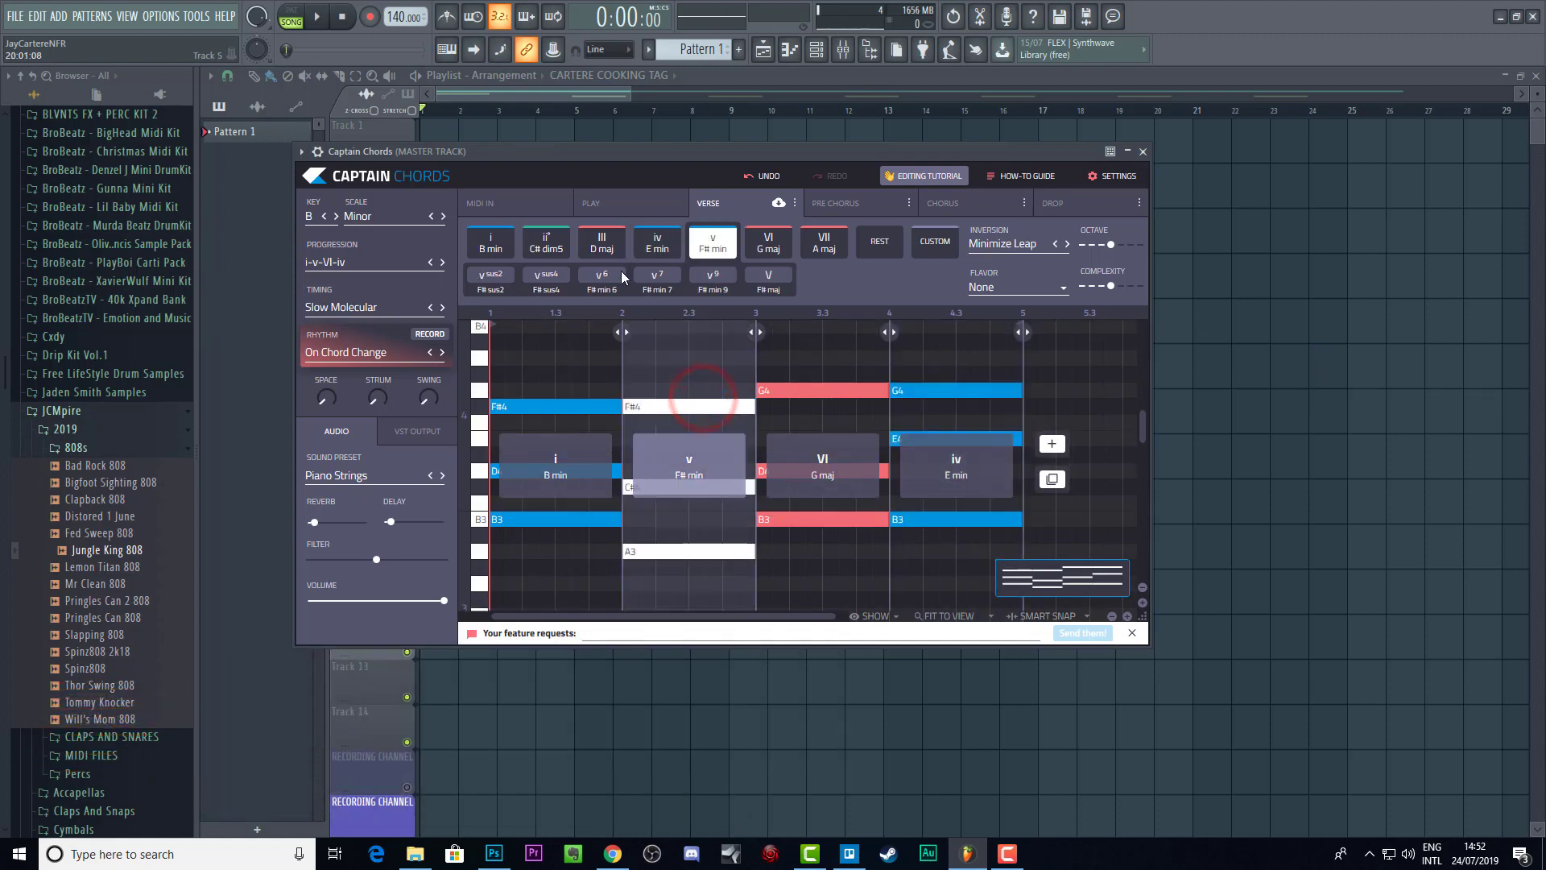
pyautogui.click(575, 400)
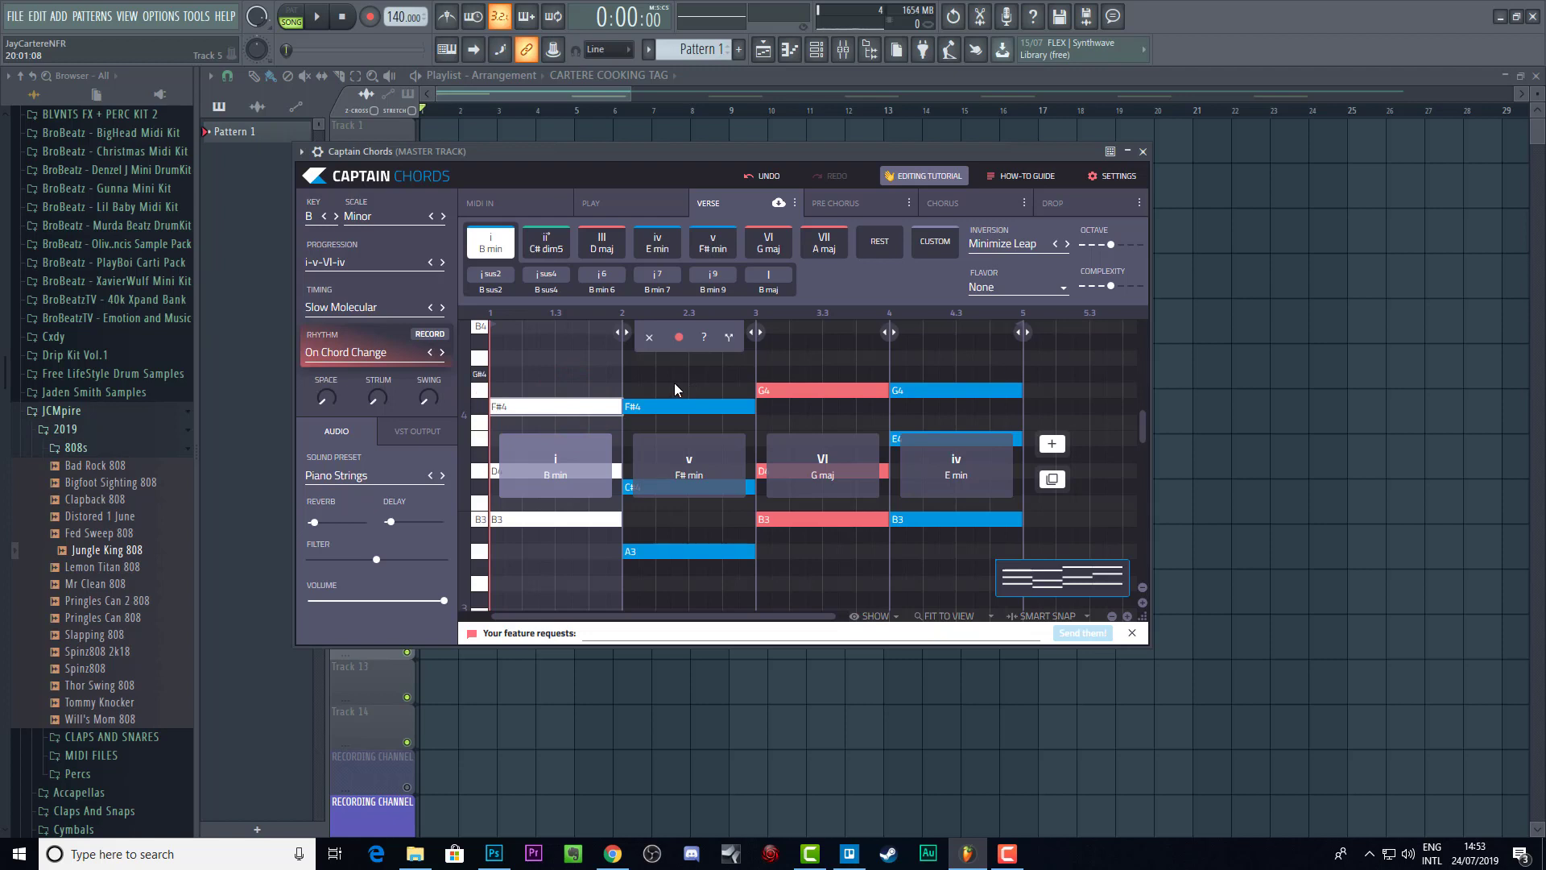
# Step: Look through the whole list of preset chord progressions and close it without choosing another one
pyautogui.click(367, 264)
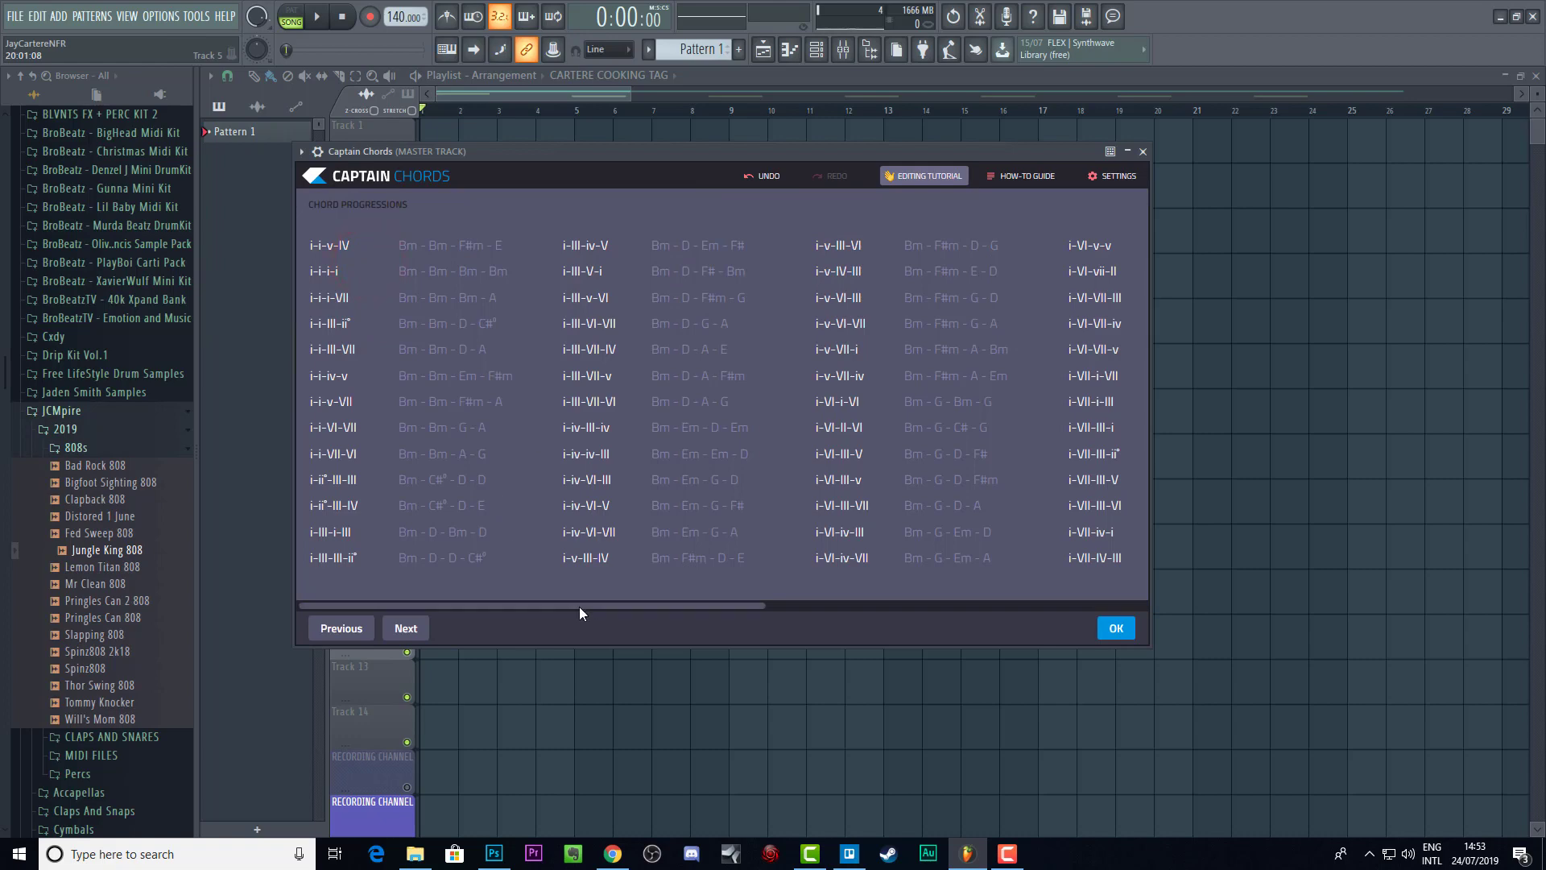
pyautogui.moveTo(583, 605); pyautogui.dragTo(614, 552)
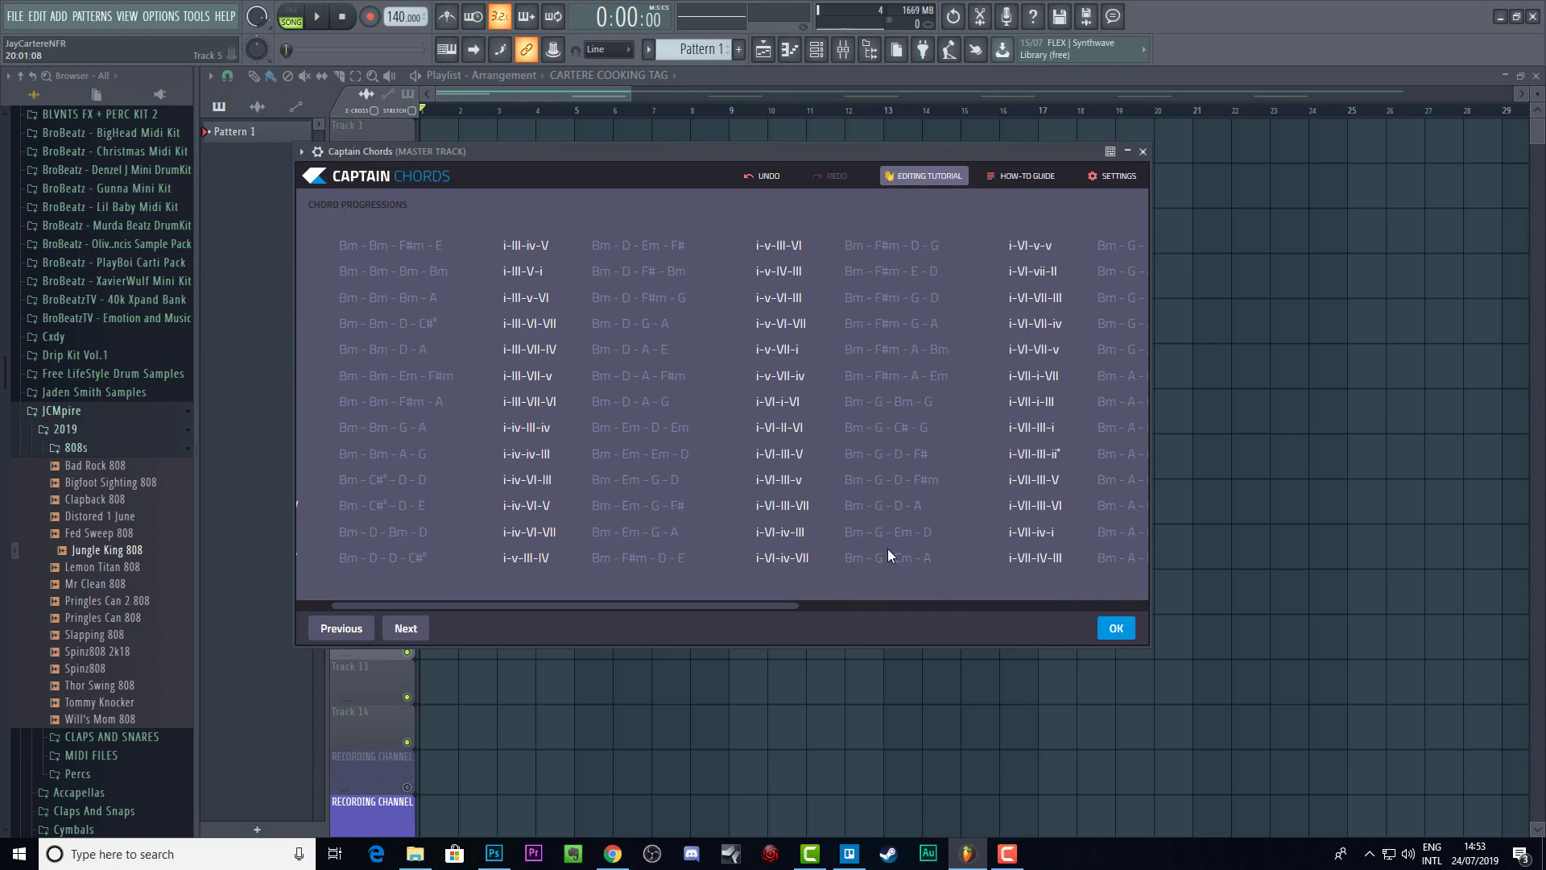
pyautogui.moveTo(774, 604); pyautogui.dragTo(1075, 622)
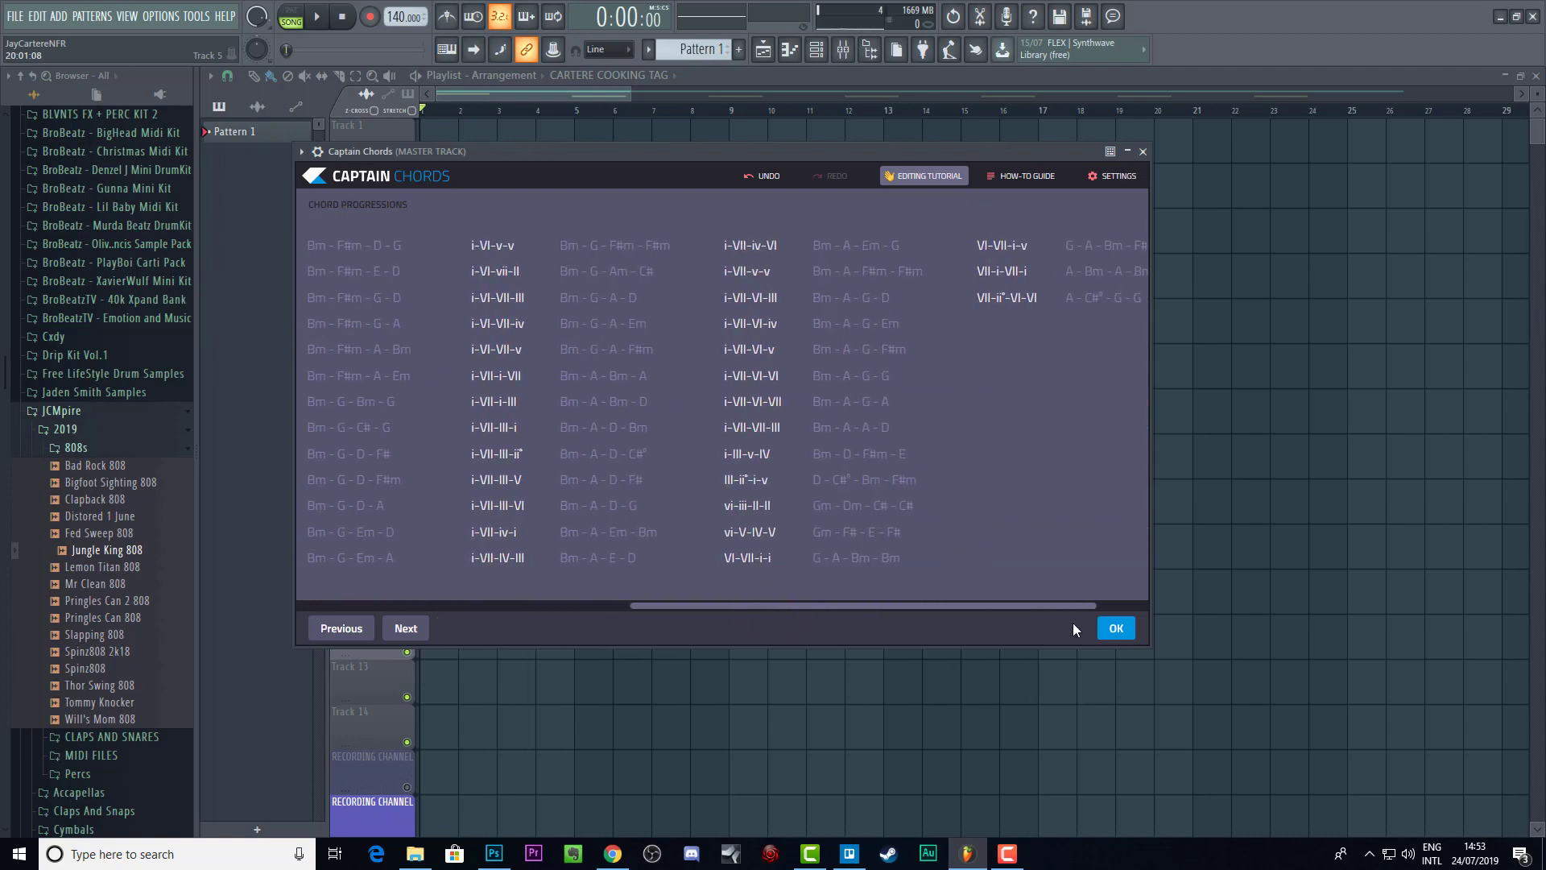
pyautogui.click(1116, 628)
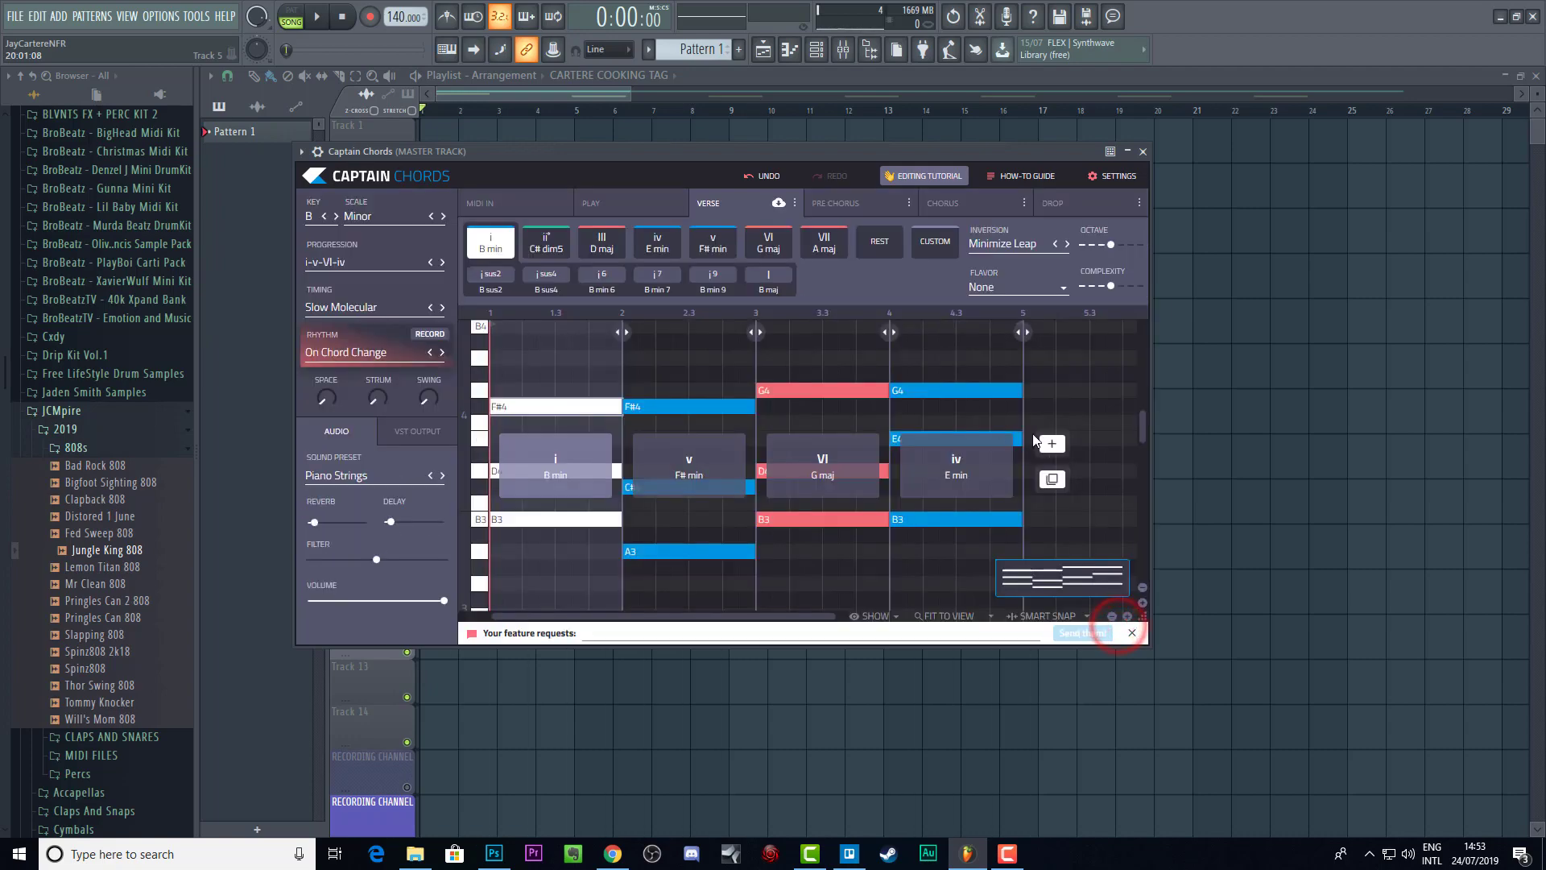
# Step: Shorten the opening B min chord to three beats and extend the F# min chord to the start of bar 3
pyautogui.moveTo(997, 395)
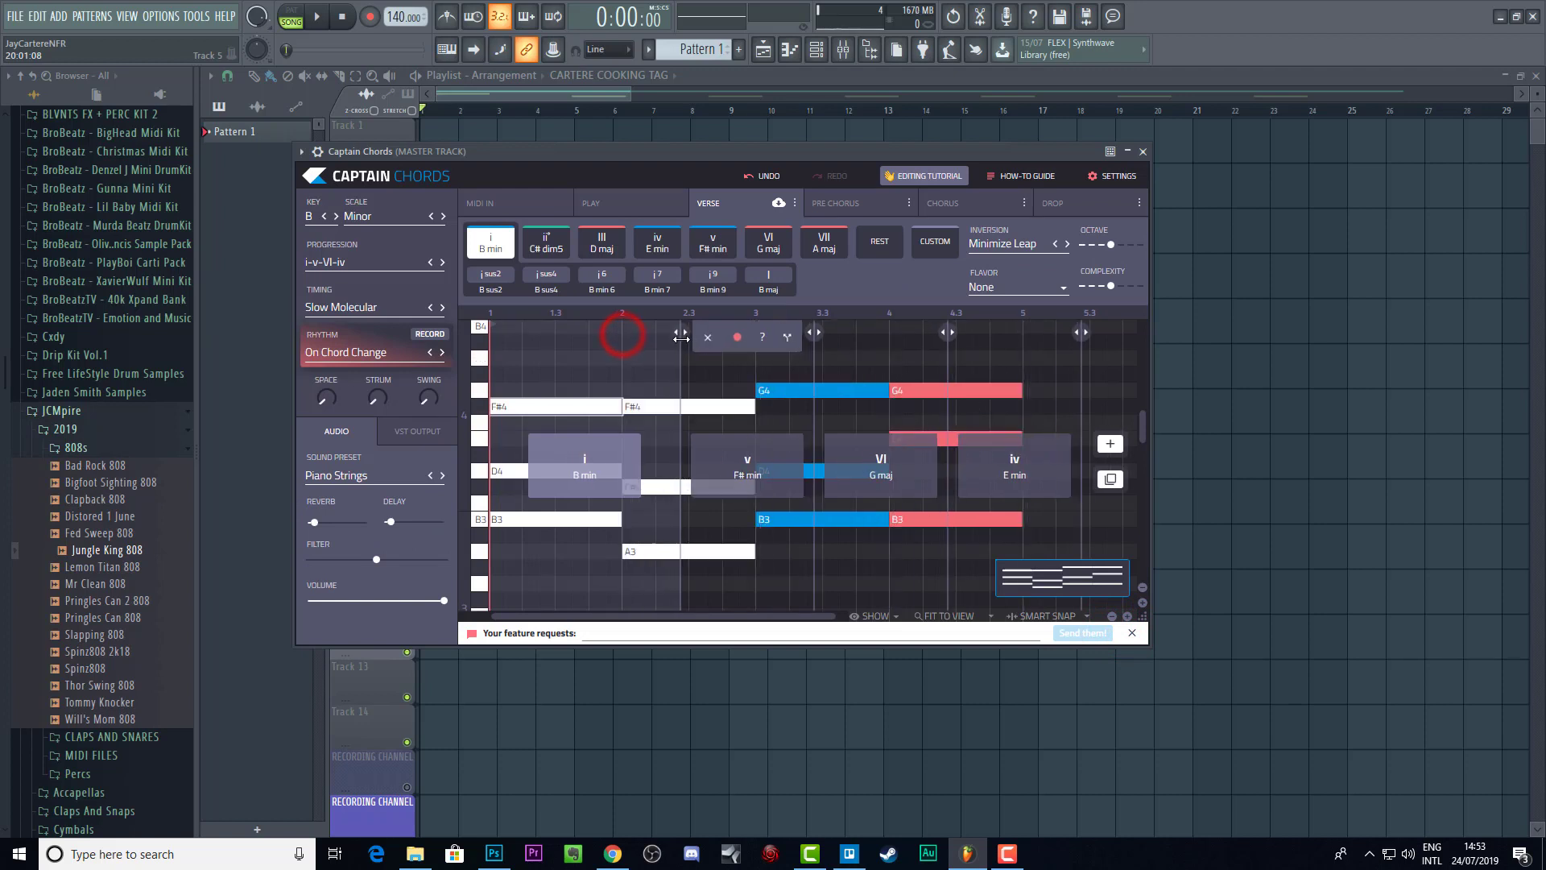
pyautogui.moveTo(622, 335); pyautogui.dragTo(589, 344)
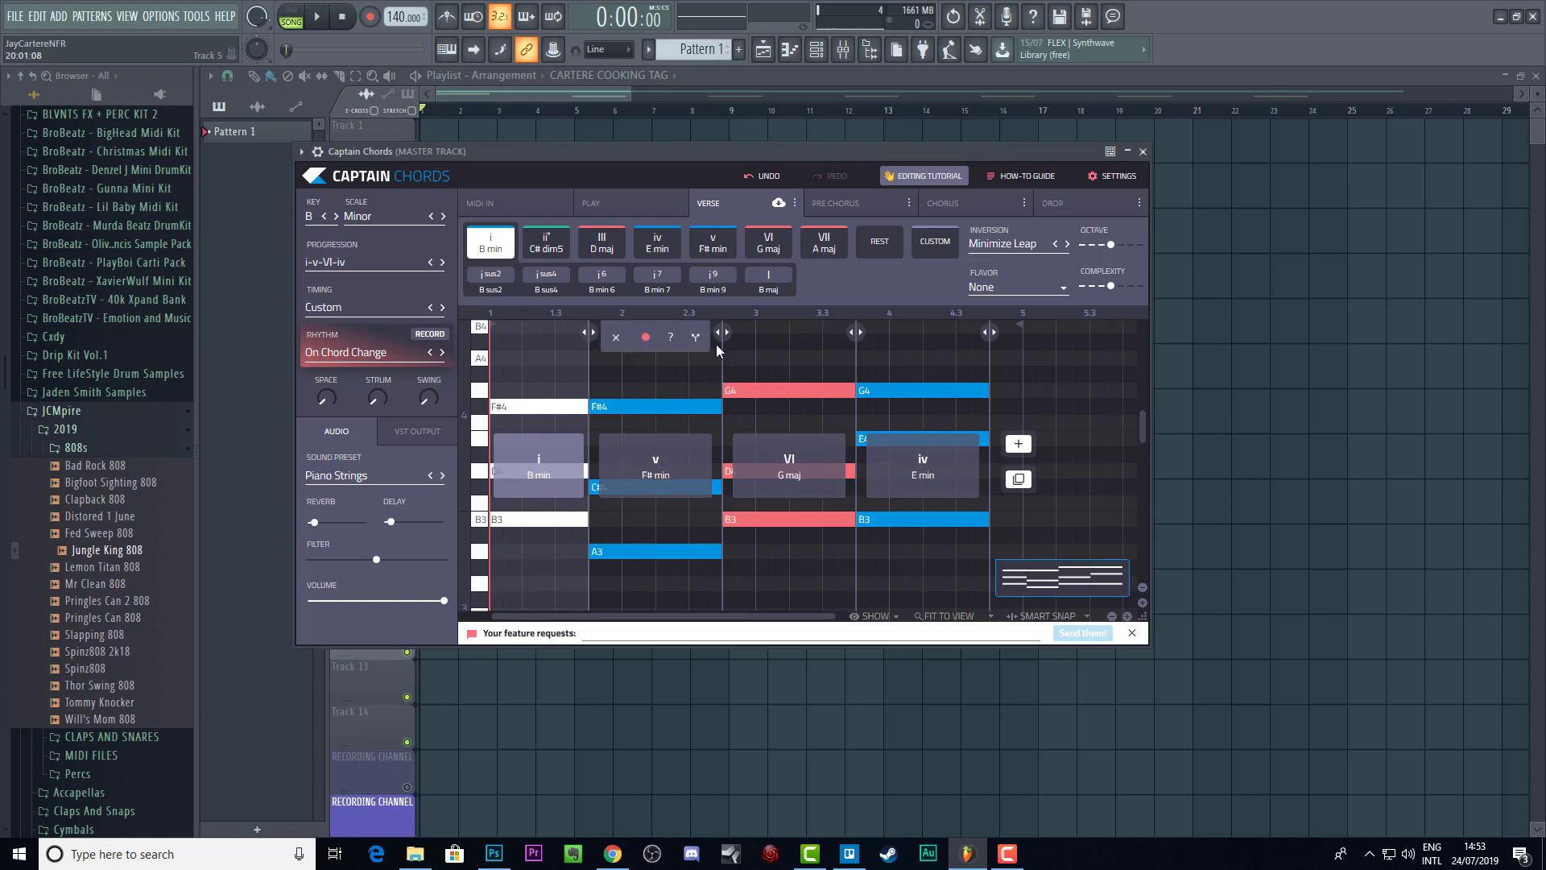
pyautogui.moveTo(718, 338); pyautogui.dragTo(753, 345)
pyautogui.click(740, 358)
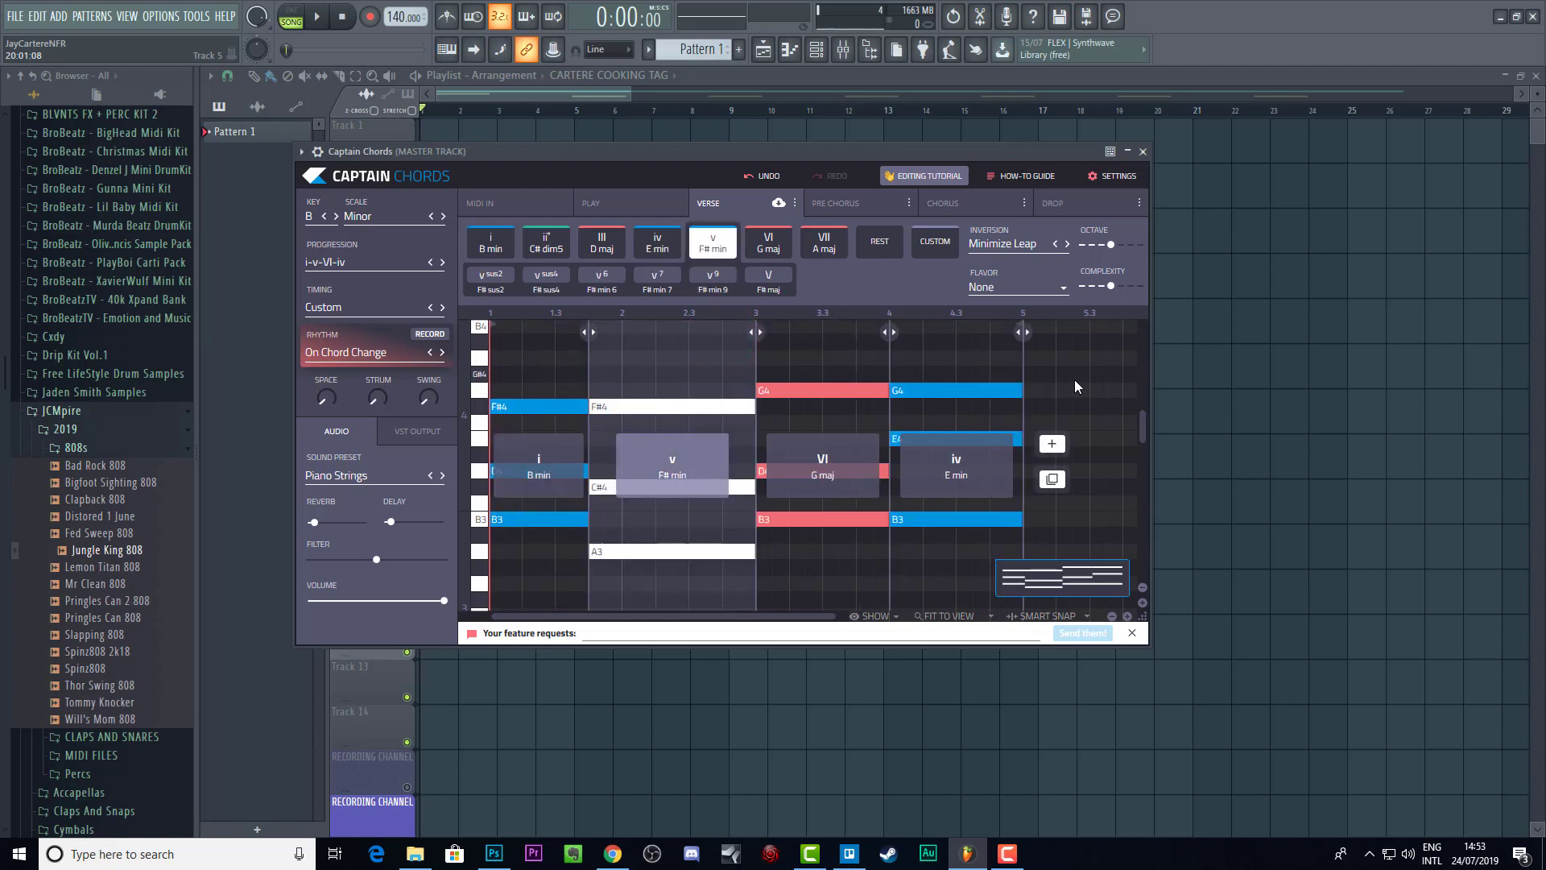
# Step: Shorten the G maj chord to three beats, extend the E min chord to the start of bar 5 and play the progression
pyautogui.press('space')
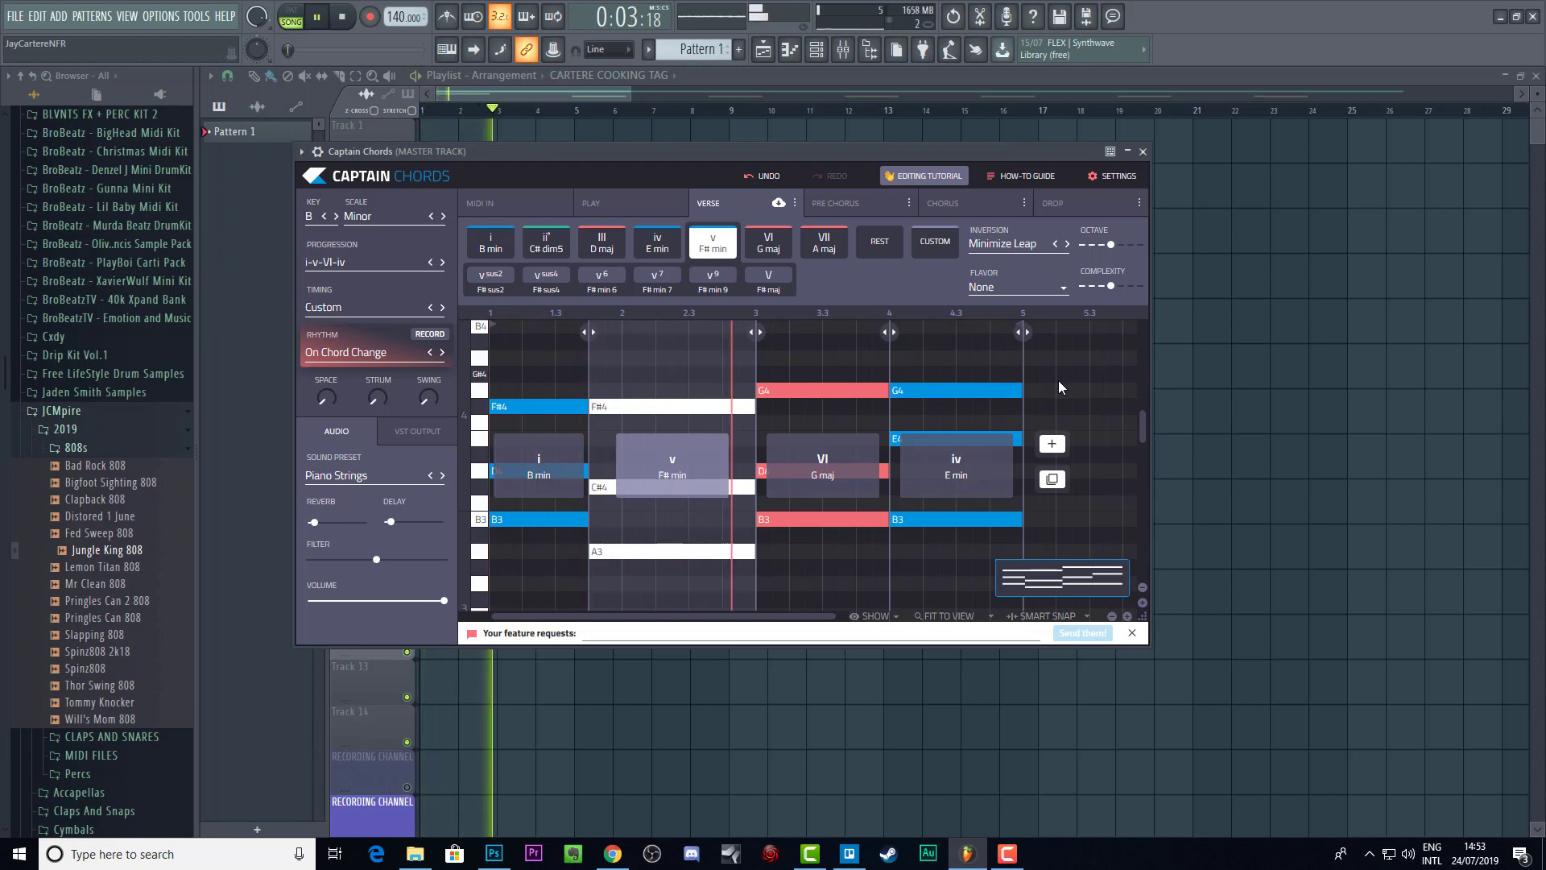
pyautogui.moveTo(889, 332); pyautogui.dragTo(856, 331)
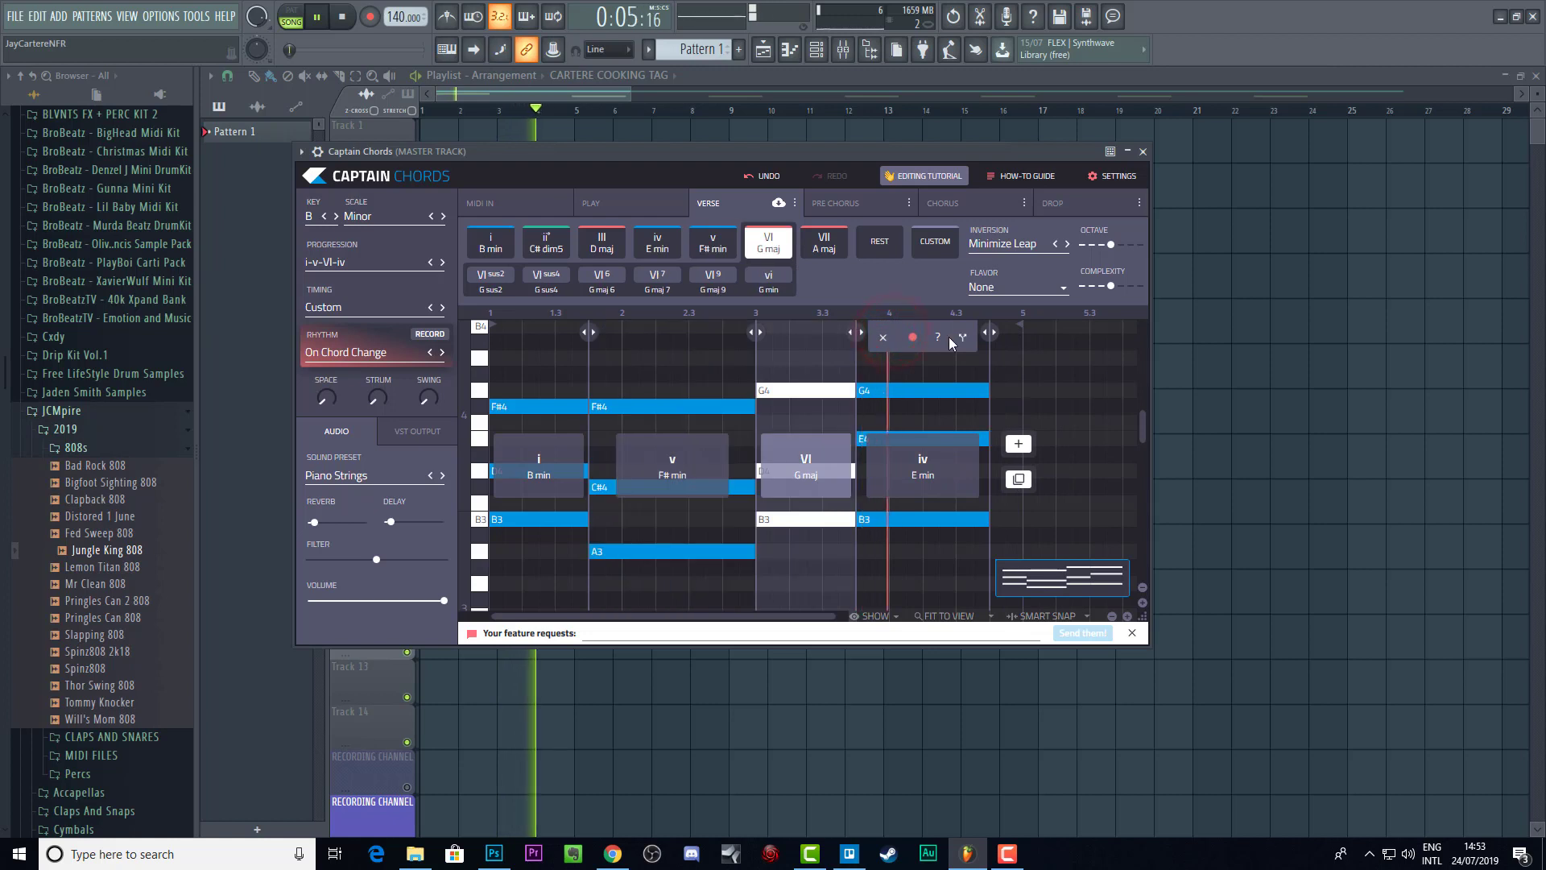
pyautogui.press('space')
pyautogui.moveTo(996, 331); pyautogui.dragTo(995, 333)
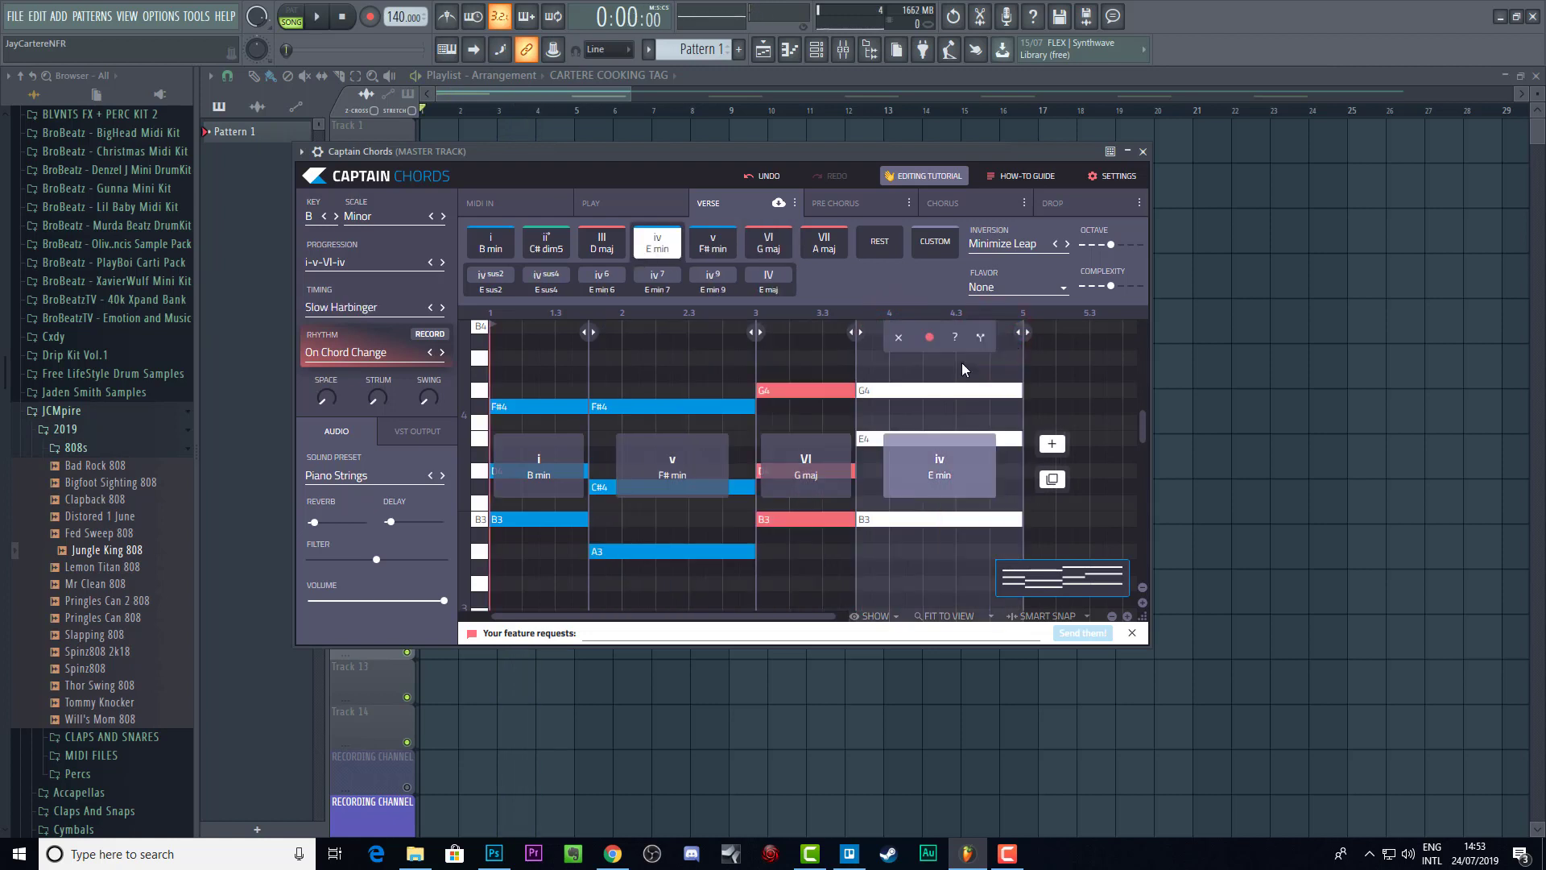
pyautogui.press('space')
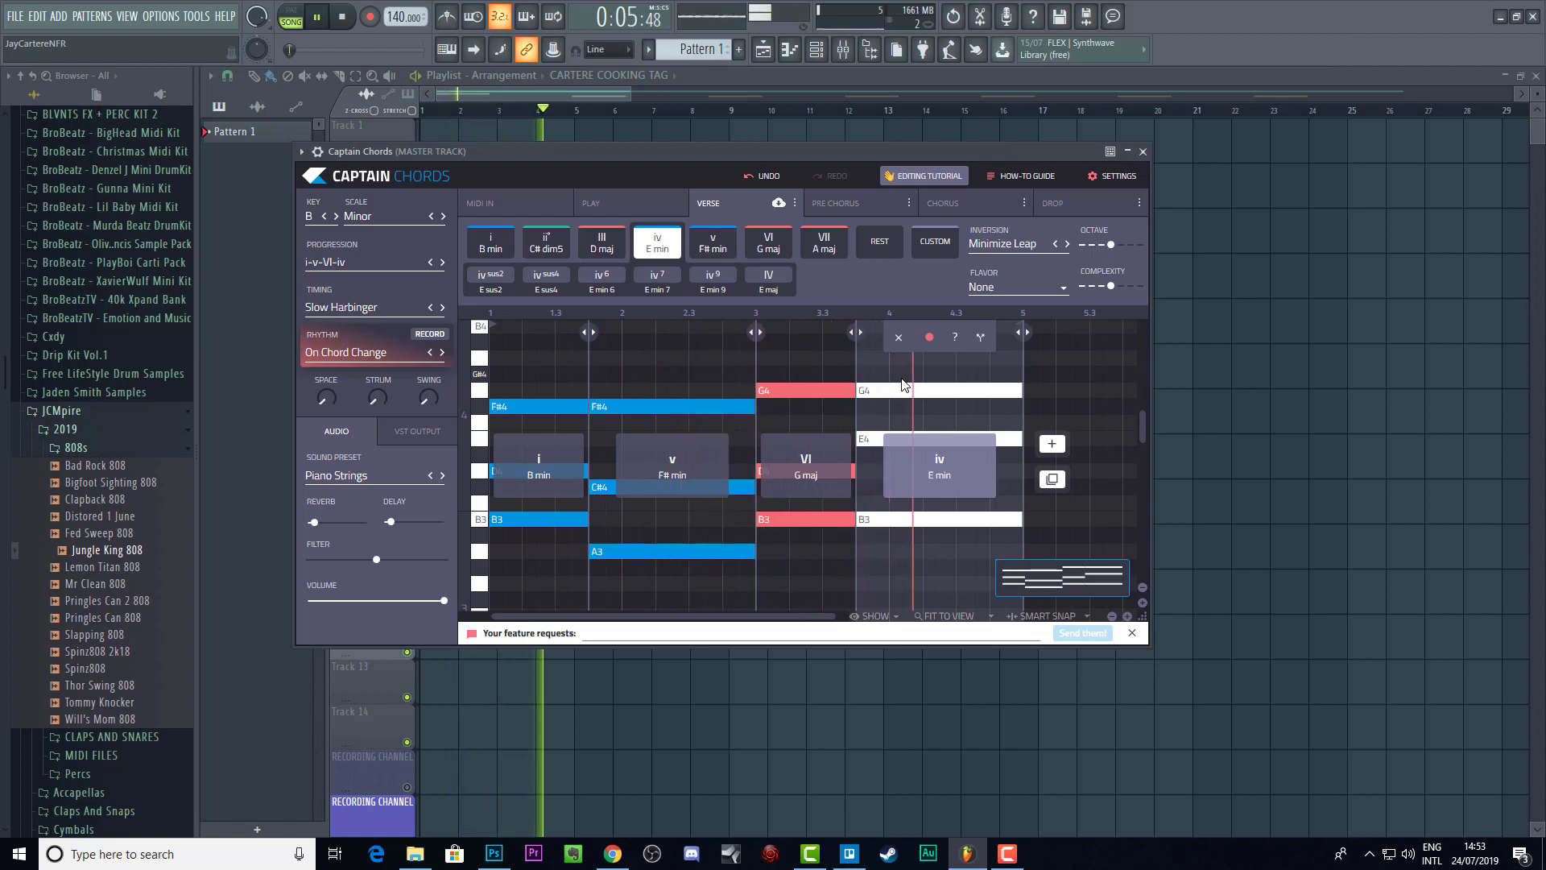
pyautogui.press('space')
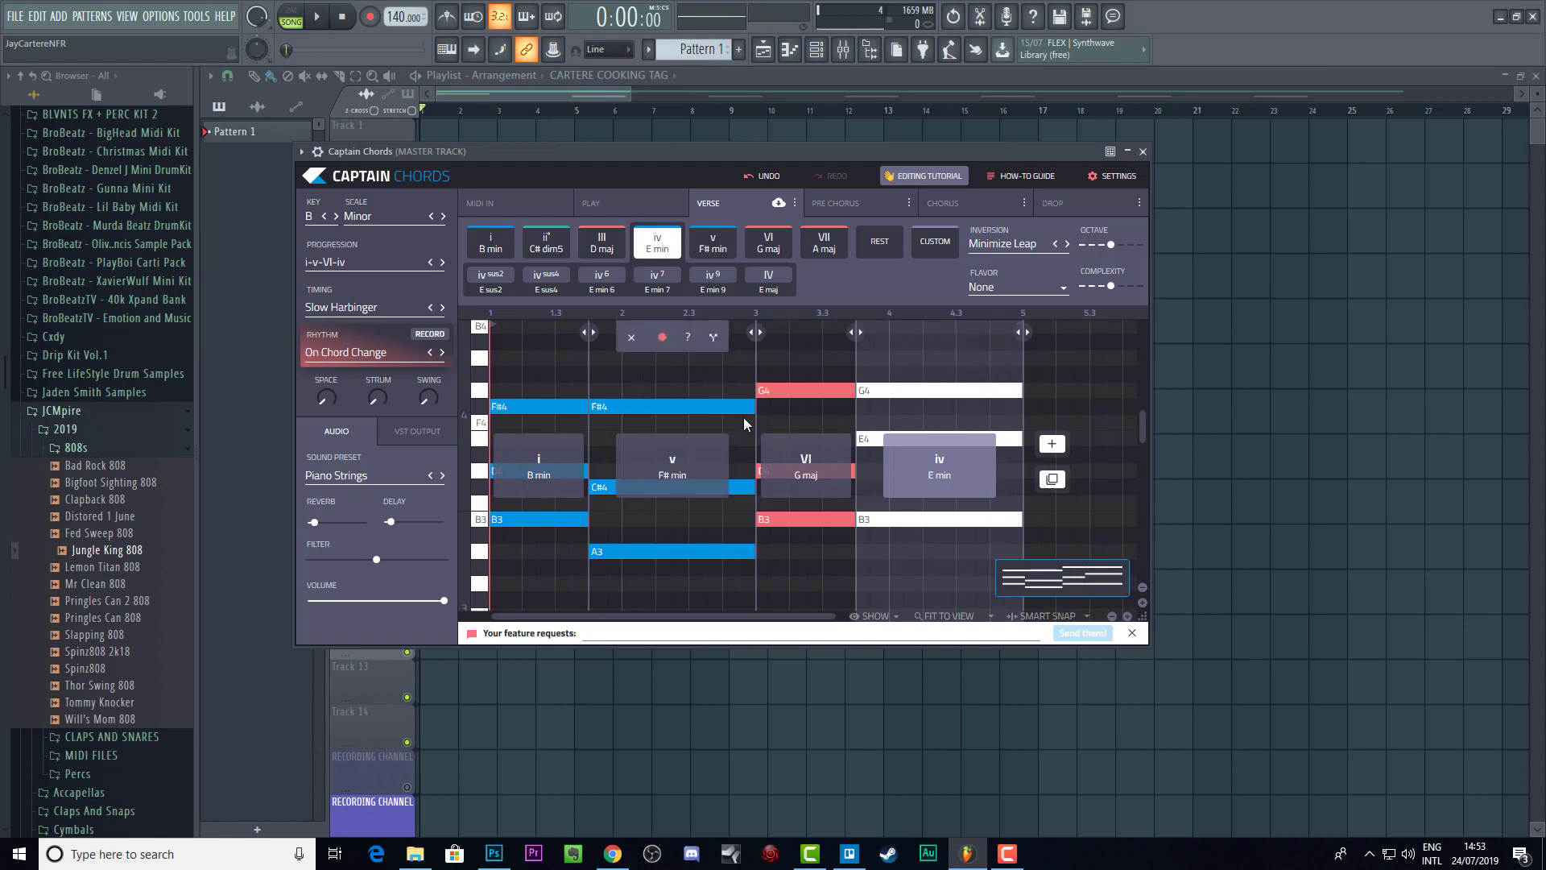
# Step: Try the rhythm presets, including 1/2 Notes and Action, and play the progression with the 1/8 Notes rhythm
pyautogui.click(442, 353)
pyautogui.click(442, 354)
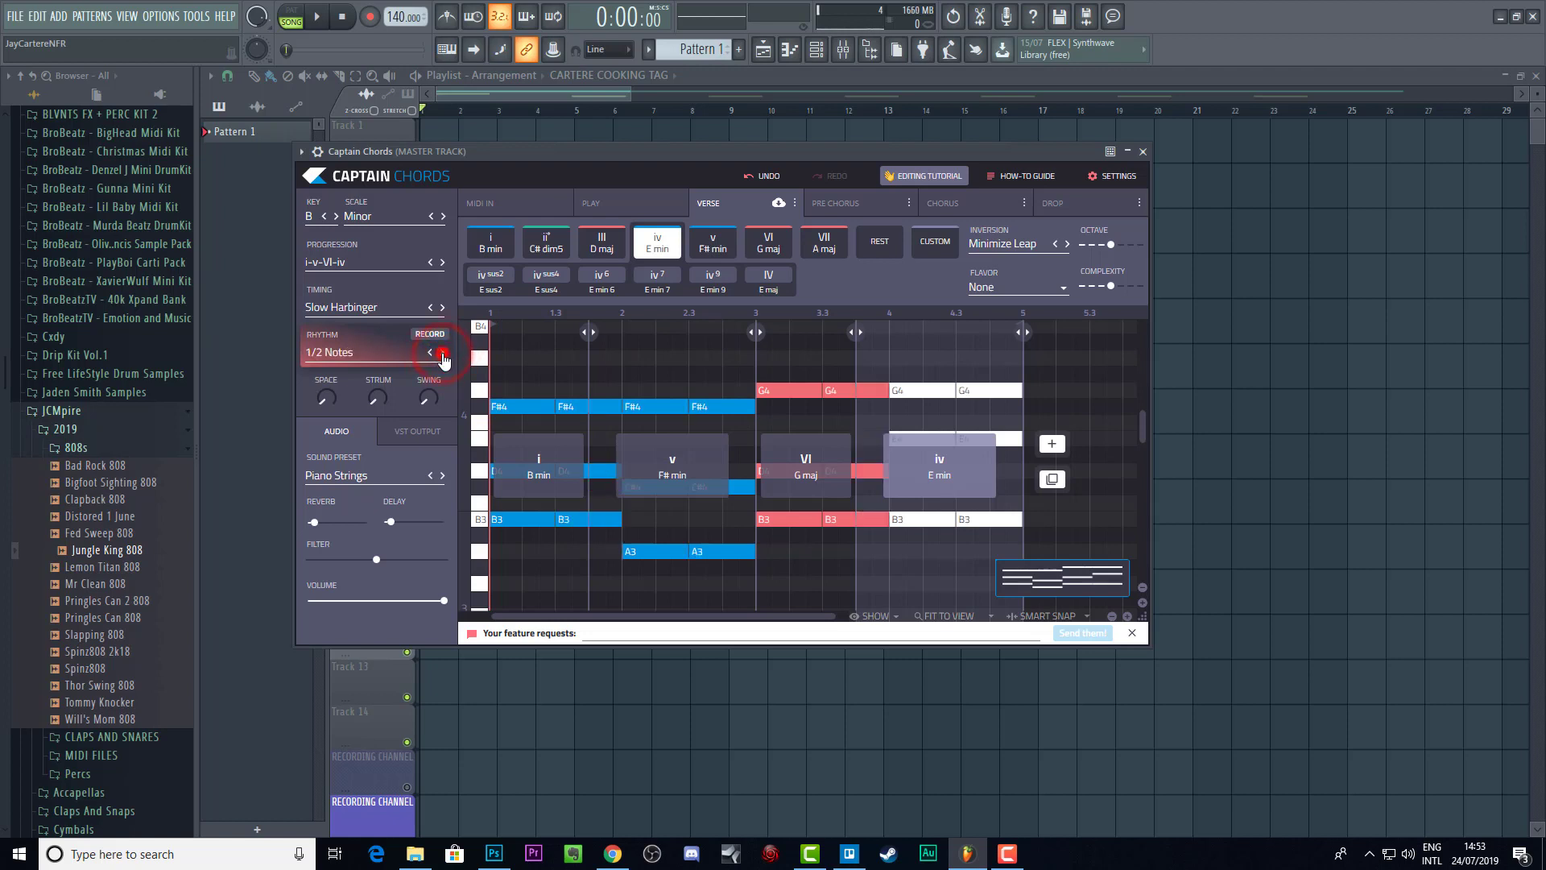
pyautogui.click(442, 354)
pyautogui.click(442, 354)
pyautogui.click(442, 354)
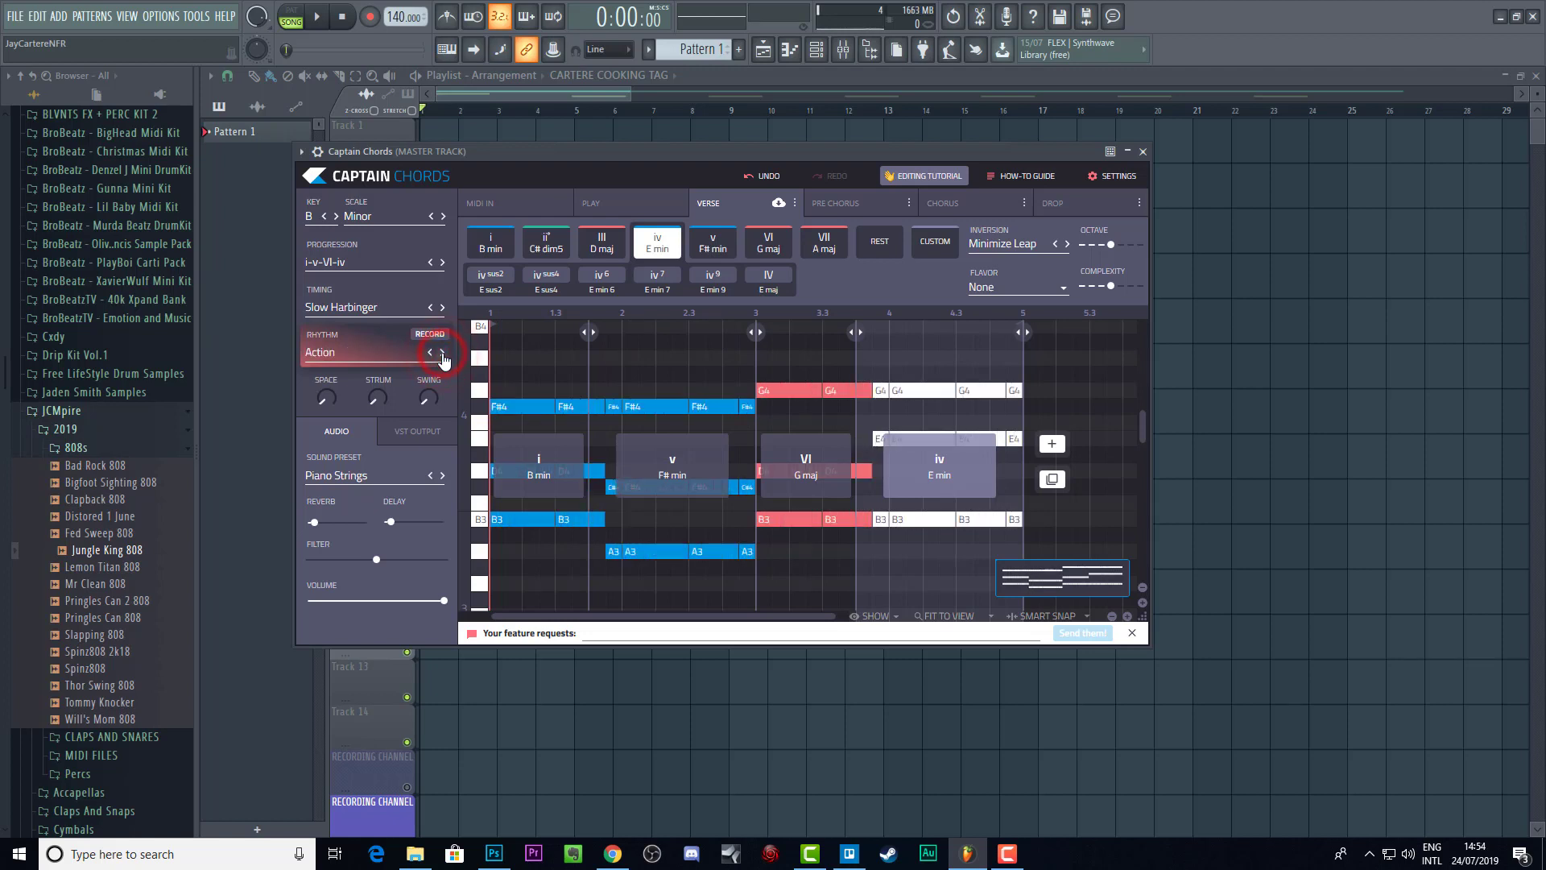
pyautogui.click(442, 353)
pyautogui.click(429, 353)
pyautogui.press('space')
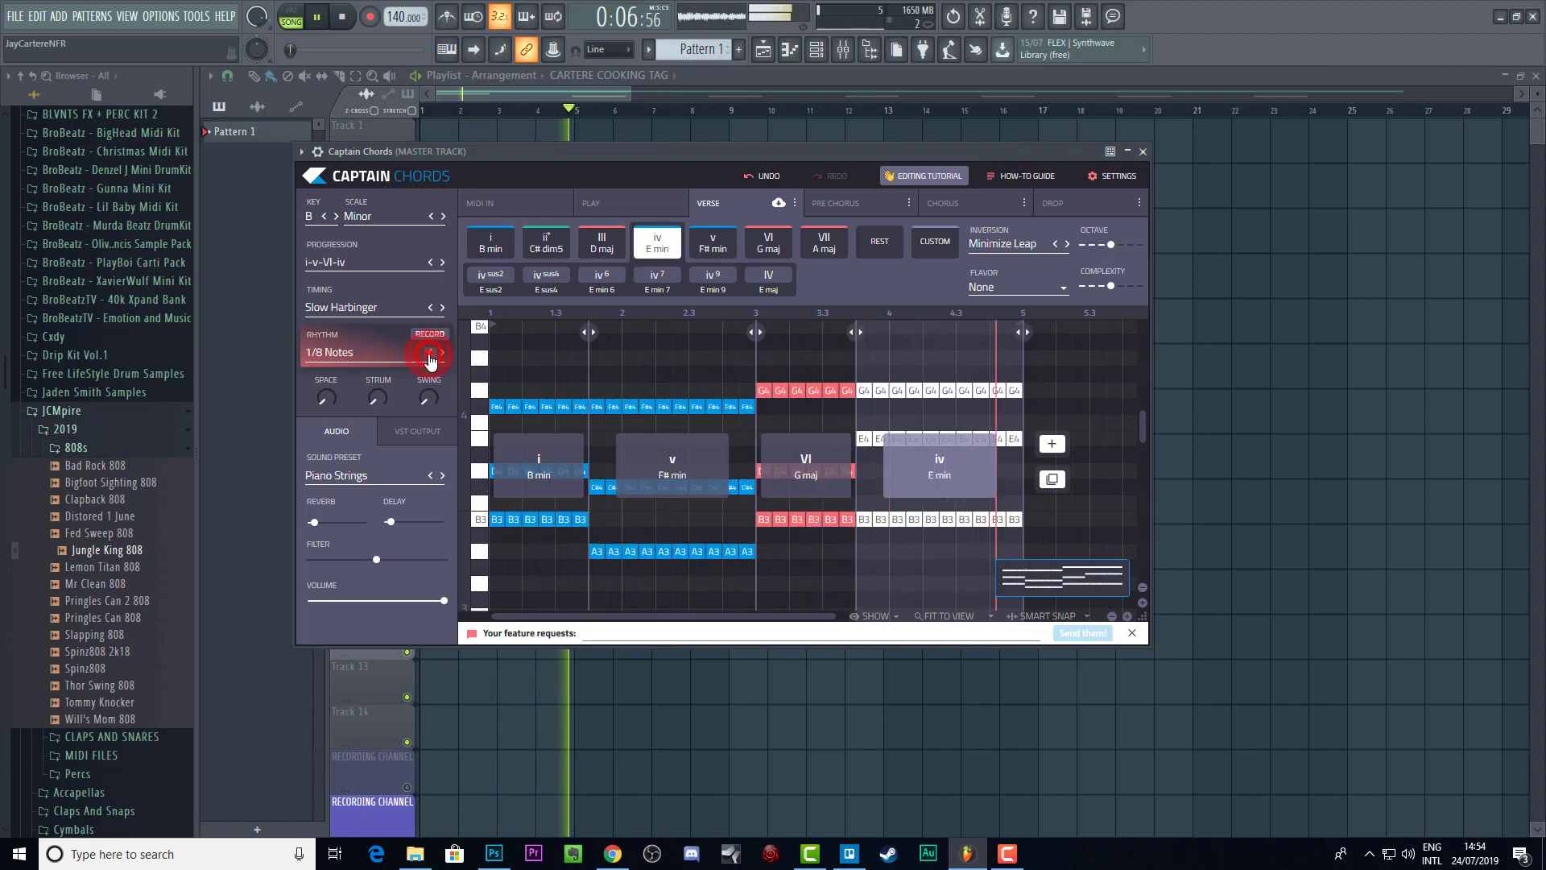
# Step: Set the rhythm back to On Chord Change and stop playback
pyautogui.click(429, 354)
pyautogui.click(429, 354)
pyautogui.press('space')
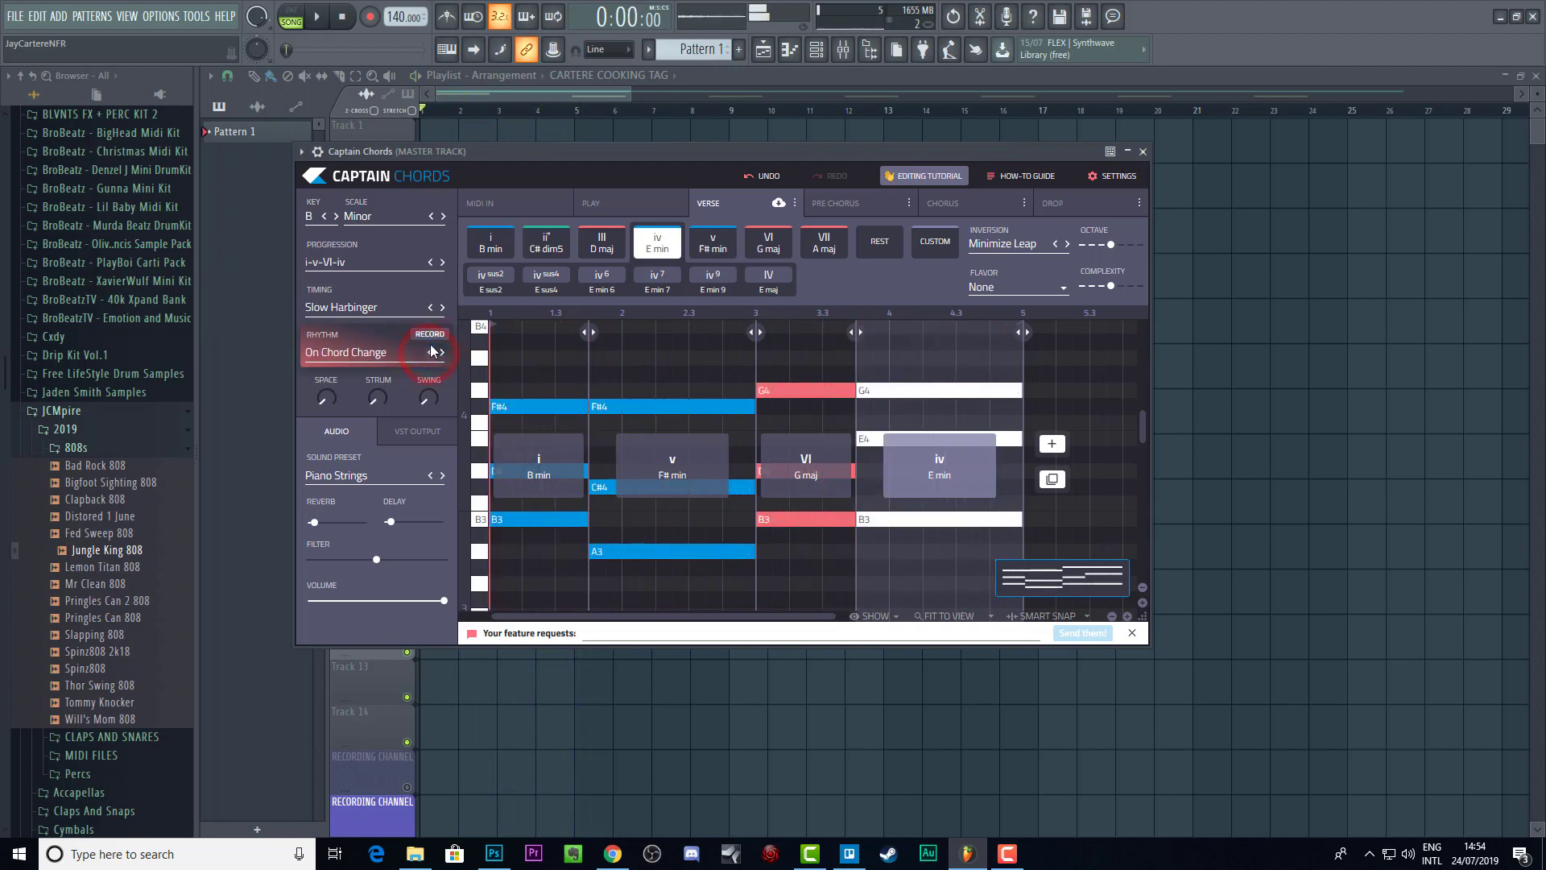
# Step: Try the timing presets Slow Destination, Slow Polestar and Slow Equilibrium on the verse progression
pyautogui.click(442, 307)
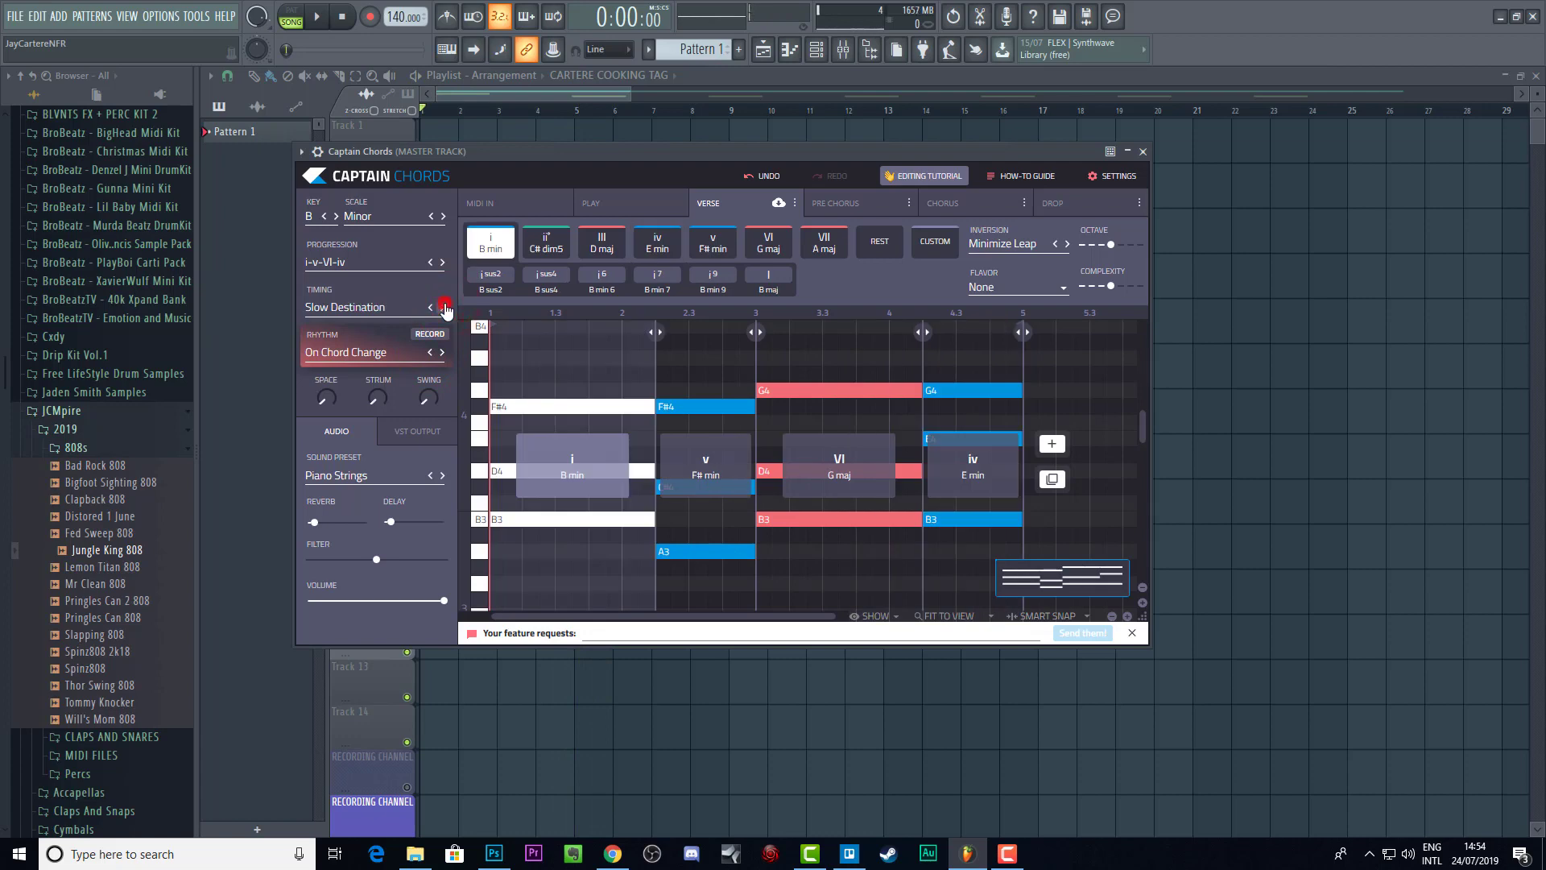
pyautogui.click(443, 308)
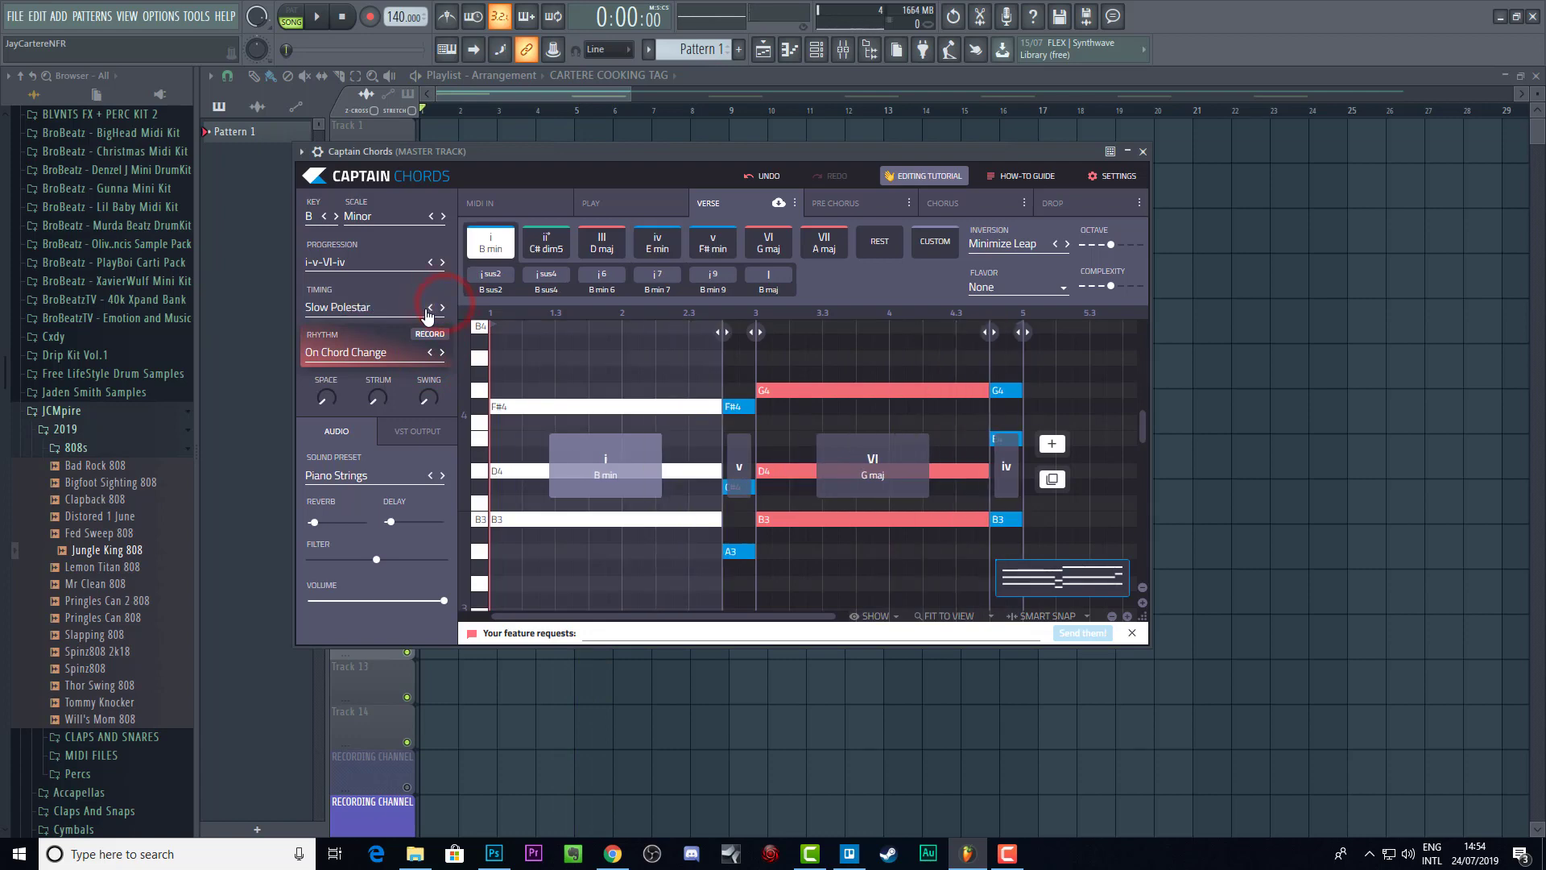
pyautogui.click(432, 308)
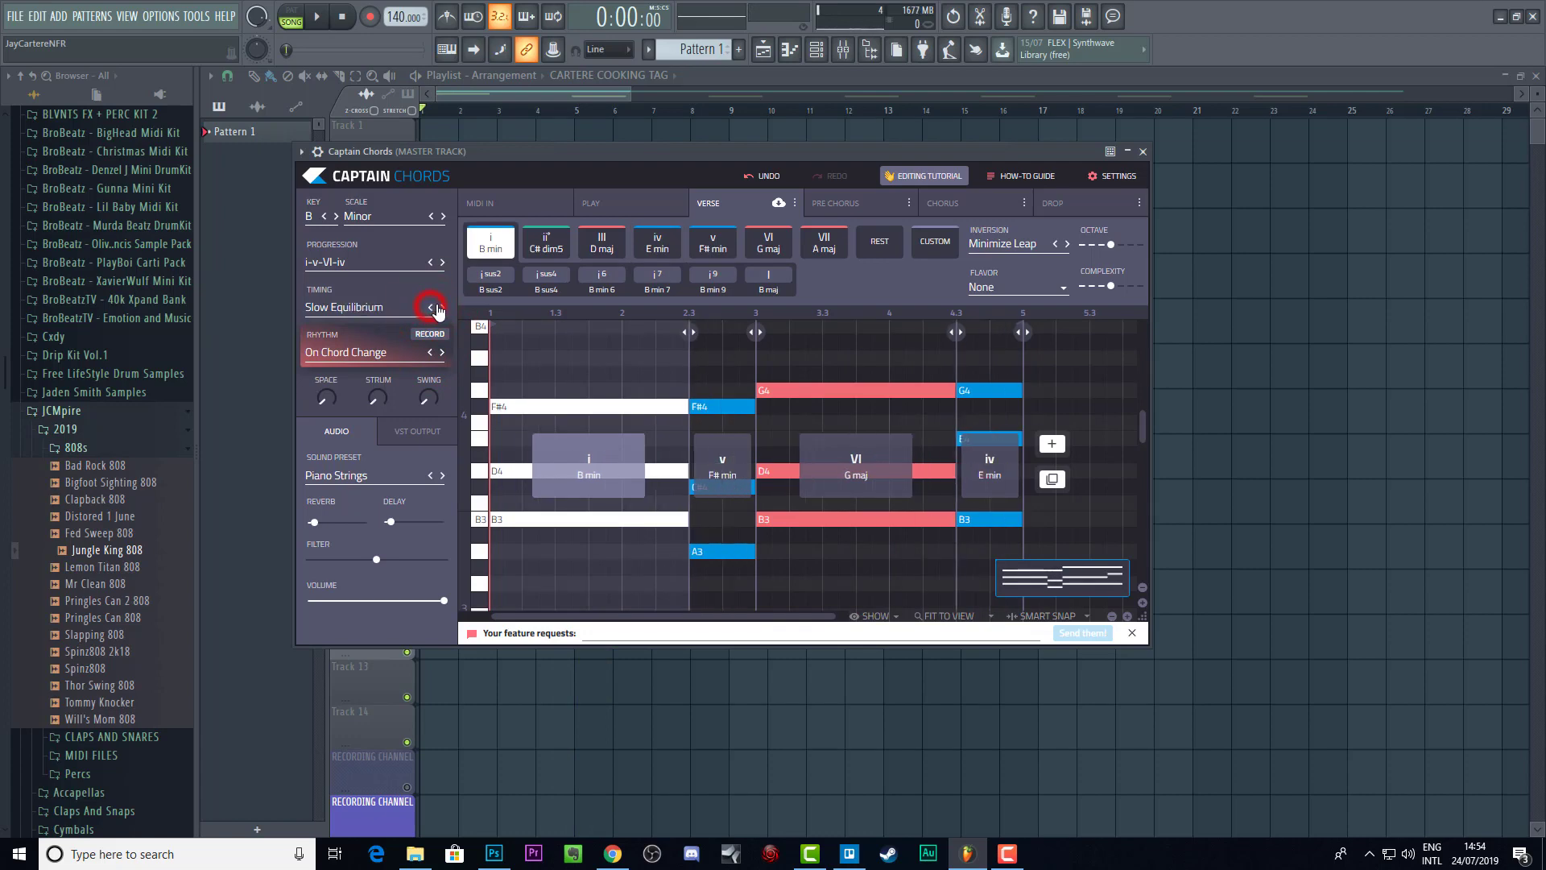
pyautogui.click(442, 307)
# Step: Choose the slow timing pattern Slow Genesis for the verse progression and confirm it
pyautogui.click(372, 307)
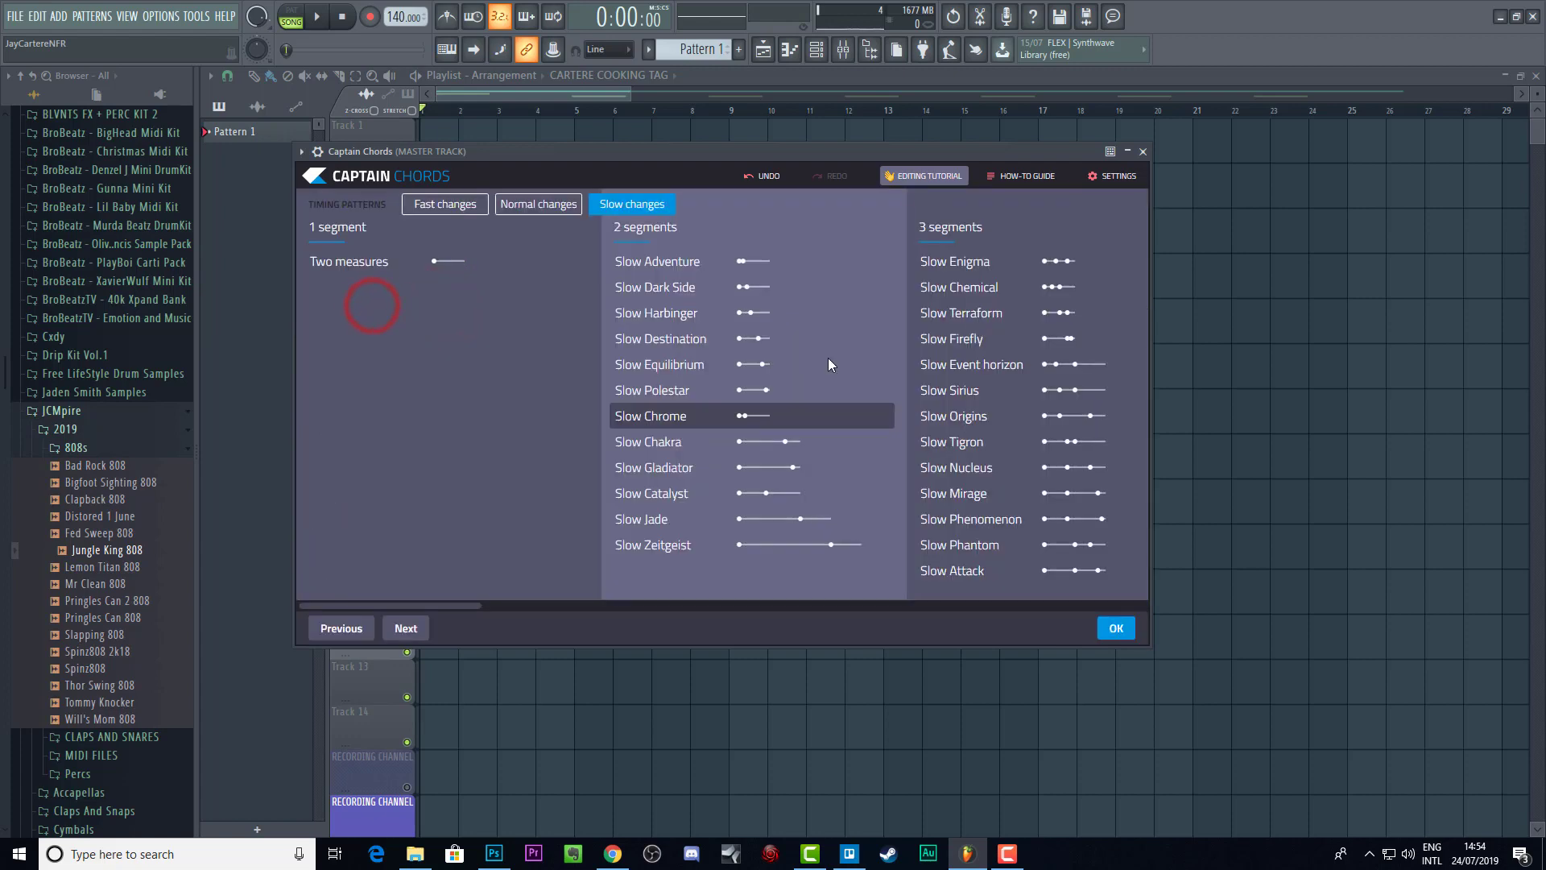
pyautogui.moveTo(442, 607); pyautogui.dragTo(588, 596)
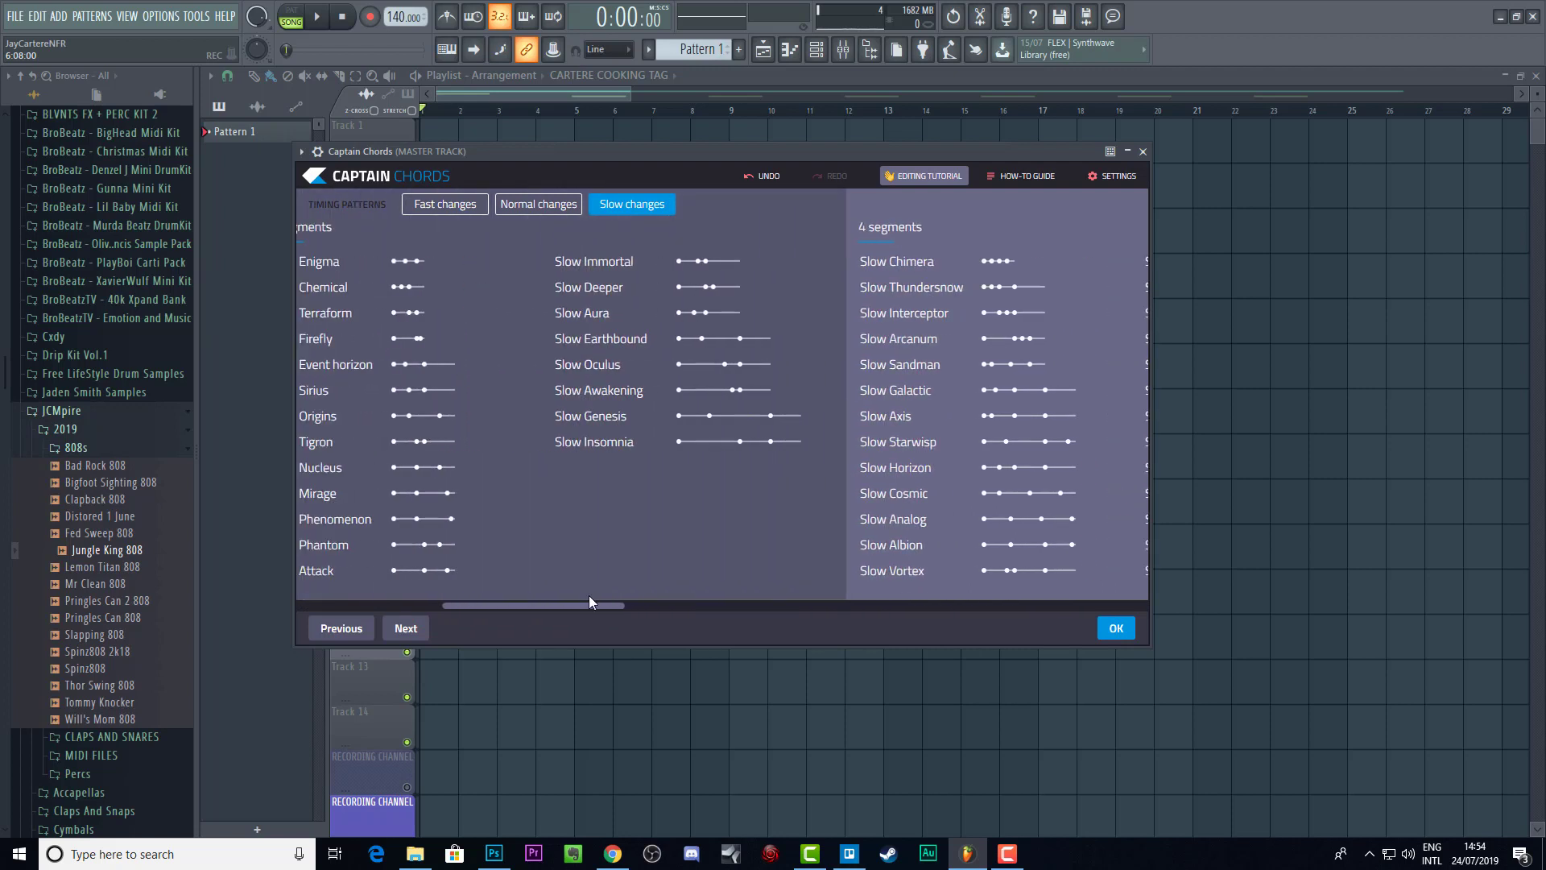
pyautogui.click(729, 413)
pyautogui.click(1116, 628)
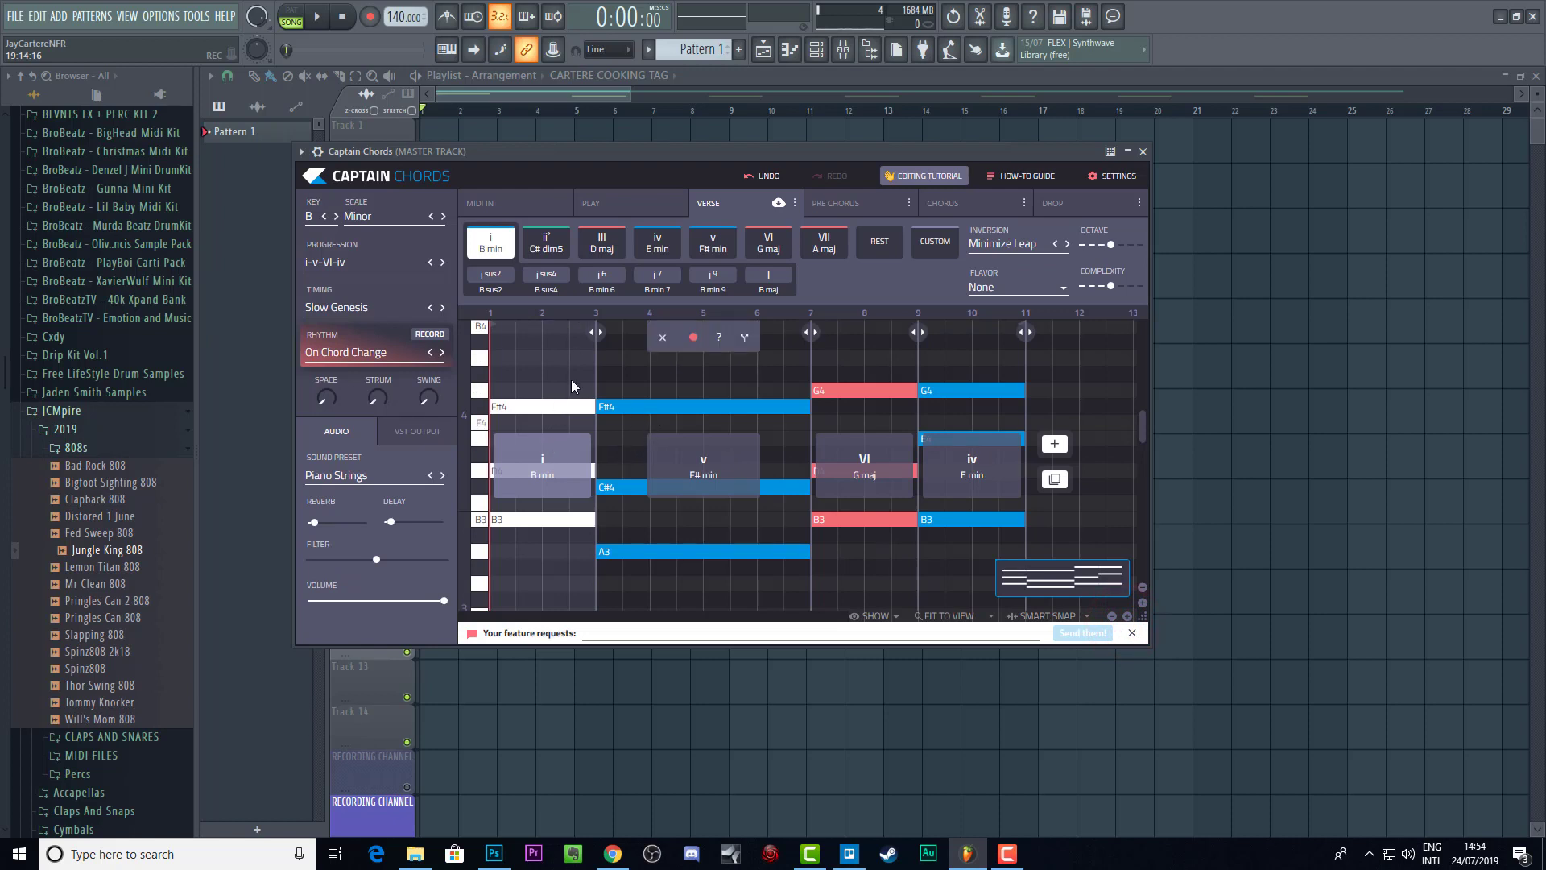
# Step: Save the project and review the four seventh chords of the verse progression
pyautogui.moveTo(656, 330)
pyautogui.hotkey('ctrl', 's')
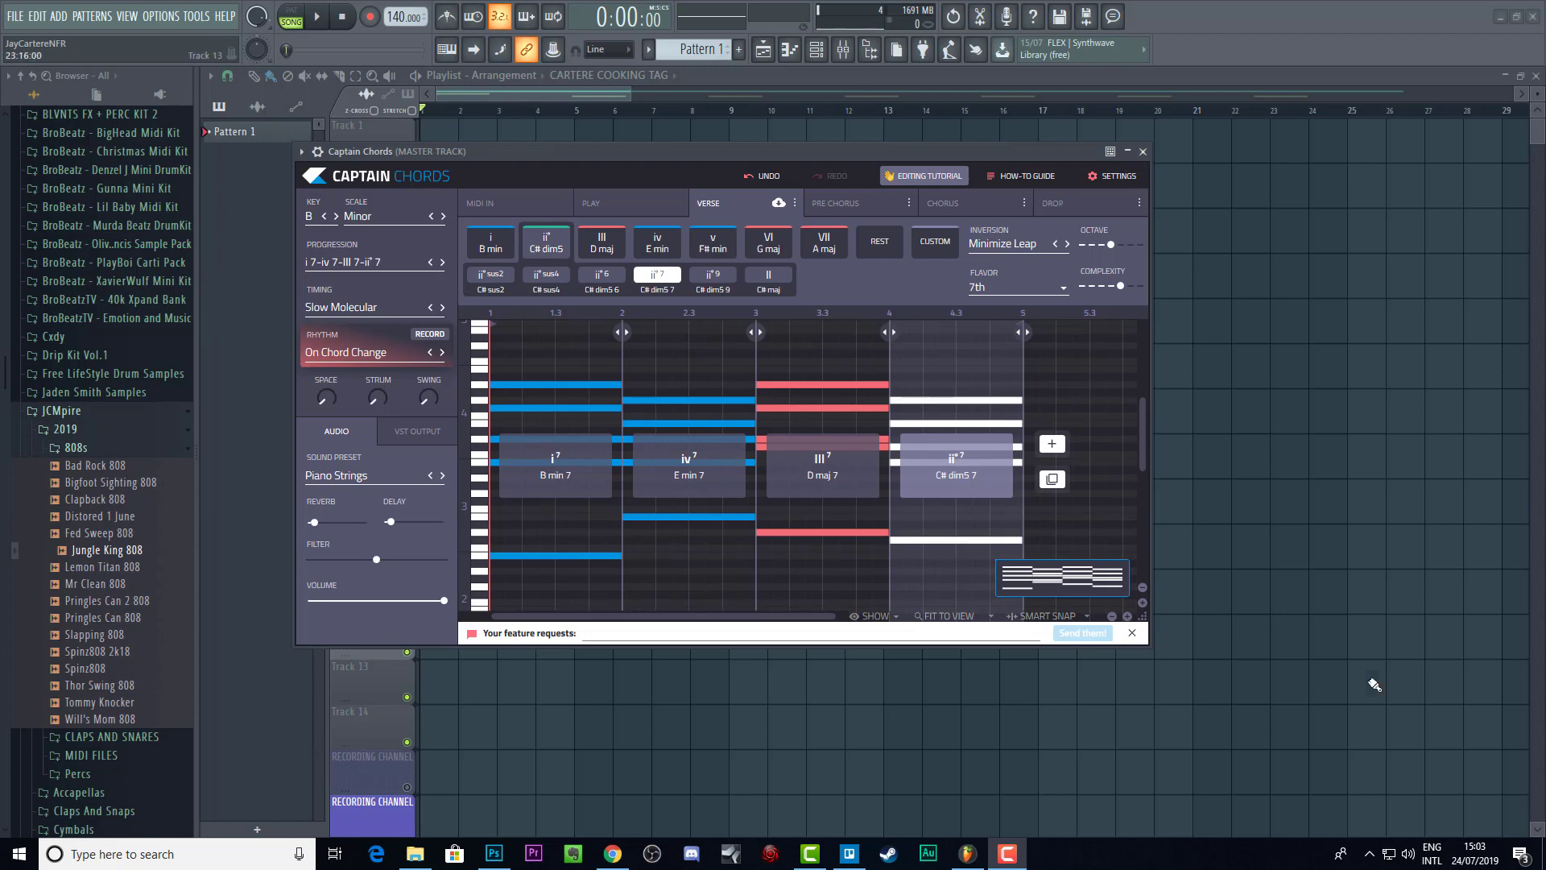
pyautogui.moveTo(516, 450)
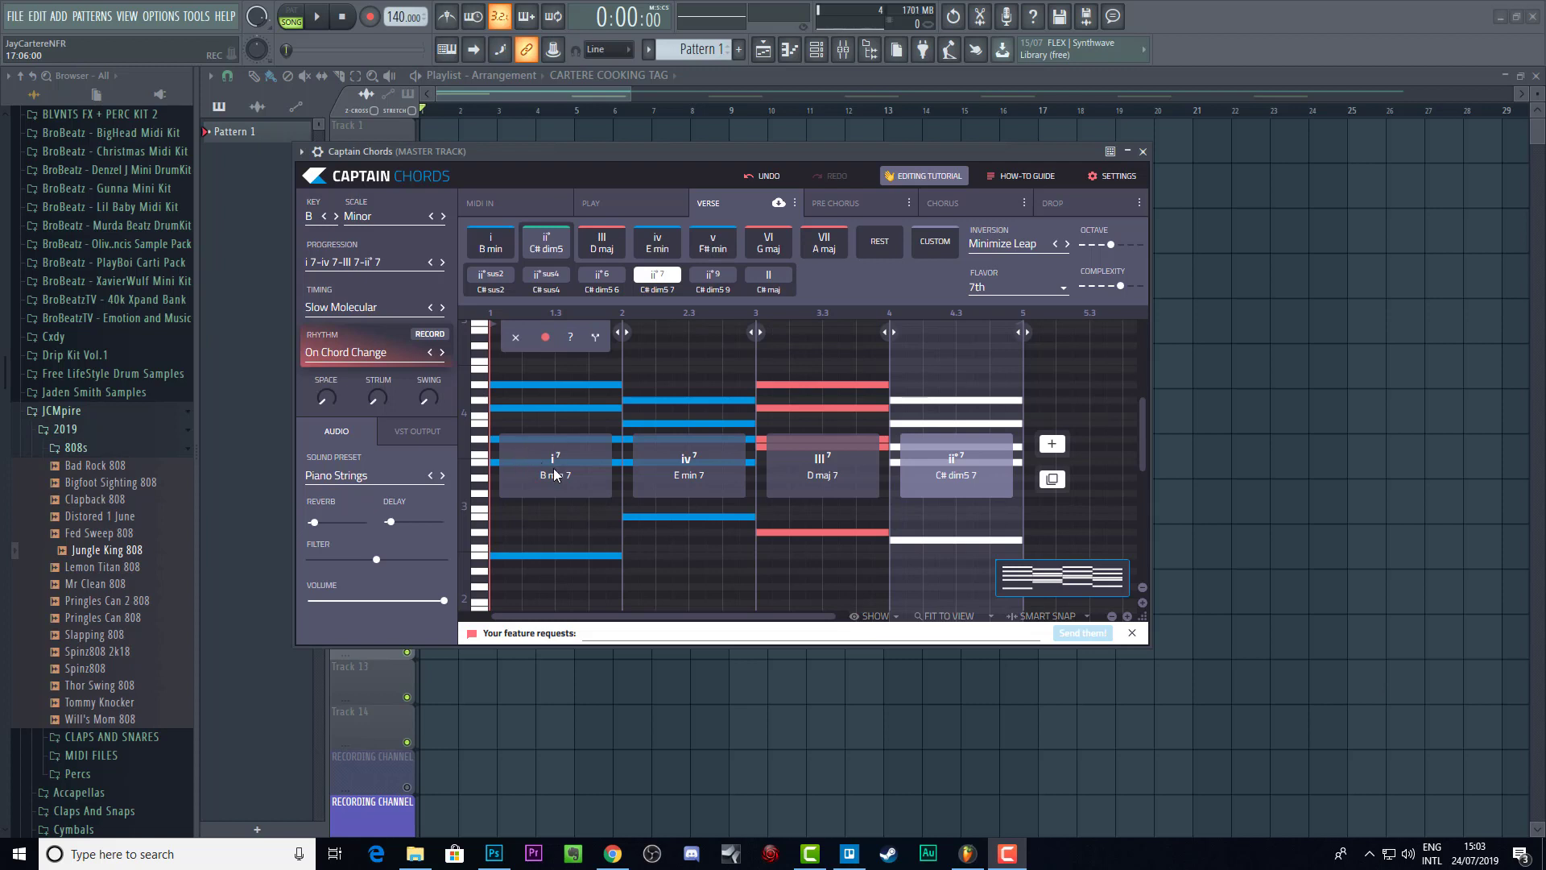
pyautogui.moveTo(724, 445)
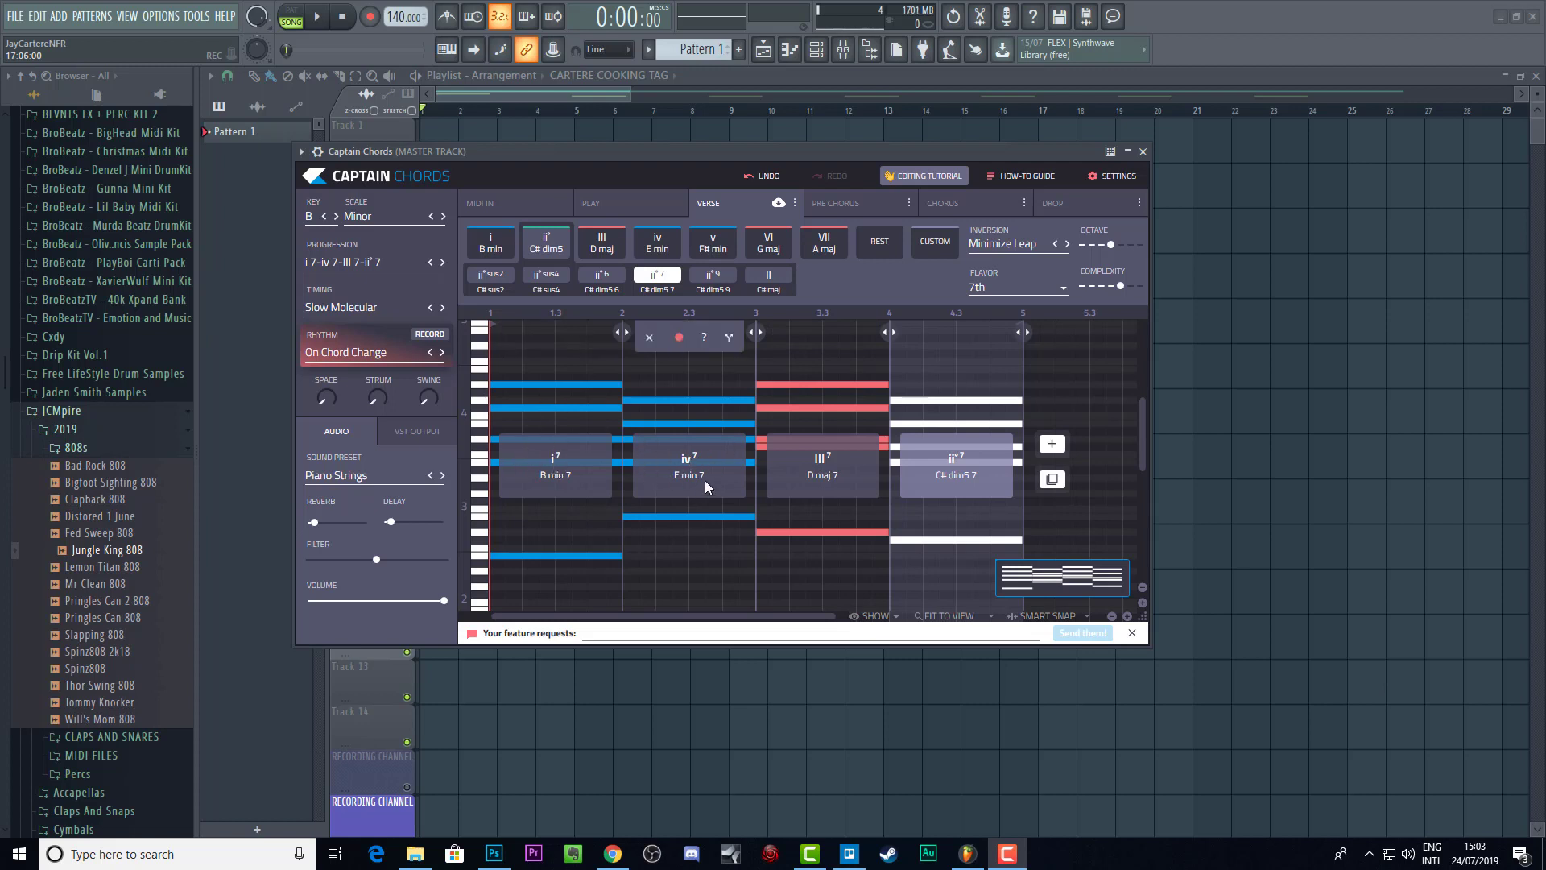
pyautogui.moveTo(829, 398)
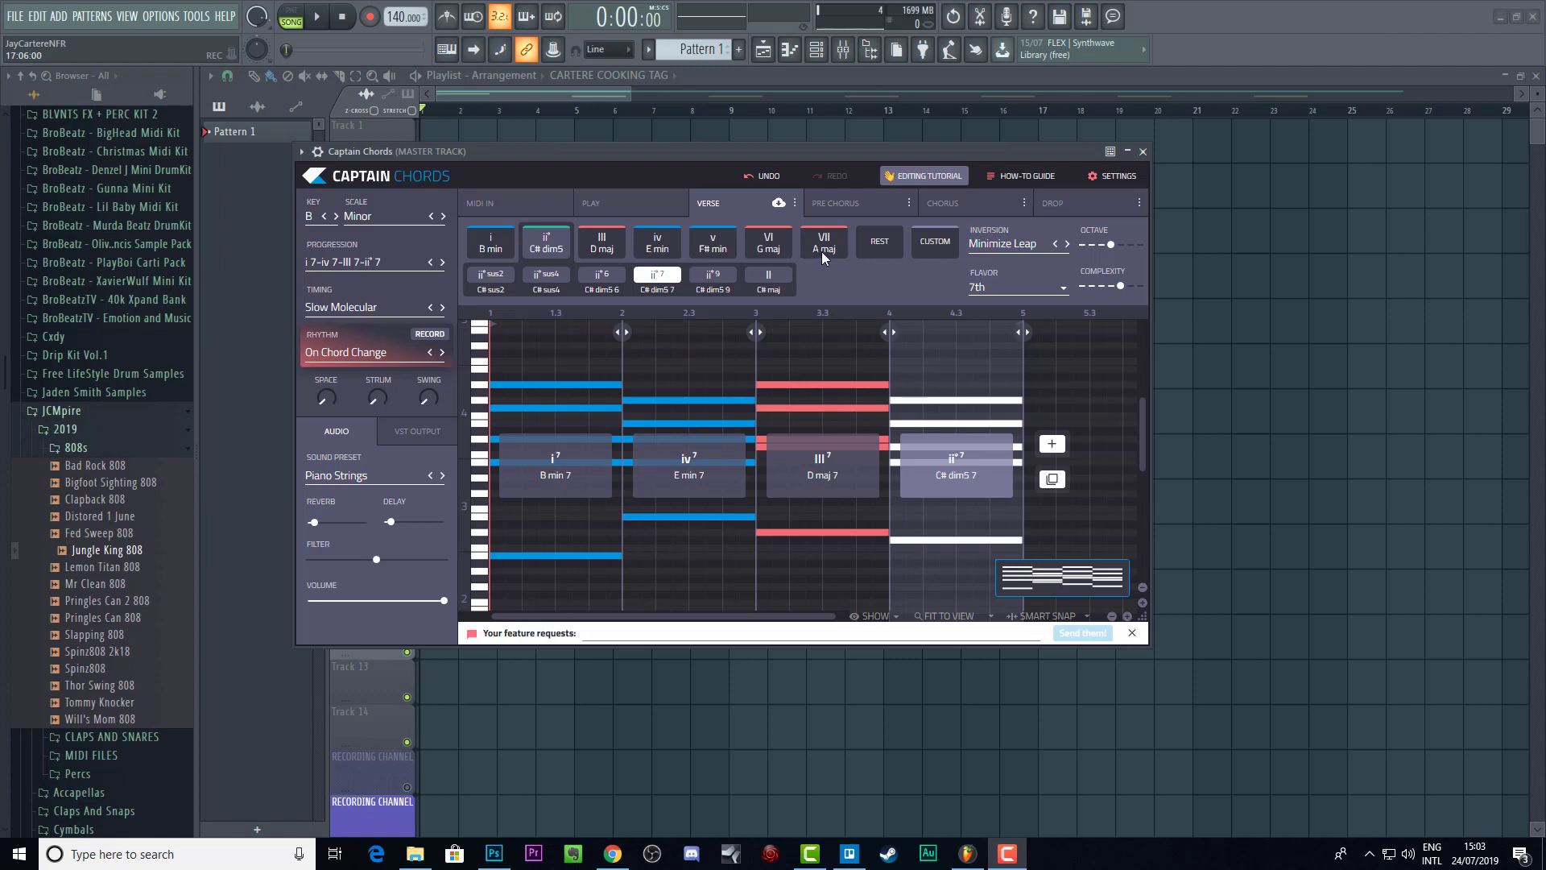
pyautogui.moveTo(576, 443)
# Step: Open the piano roll of the MAIN MELODY PAD and draw a one-bar chord of C5, E5 and G5 in bar 1
pyautogui.press('F7')
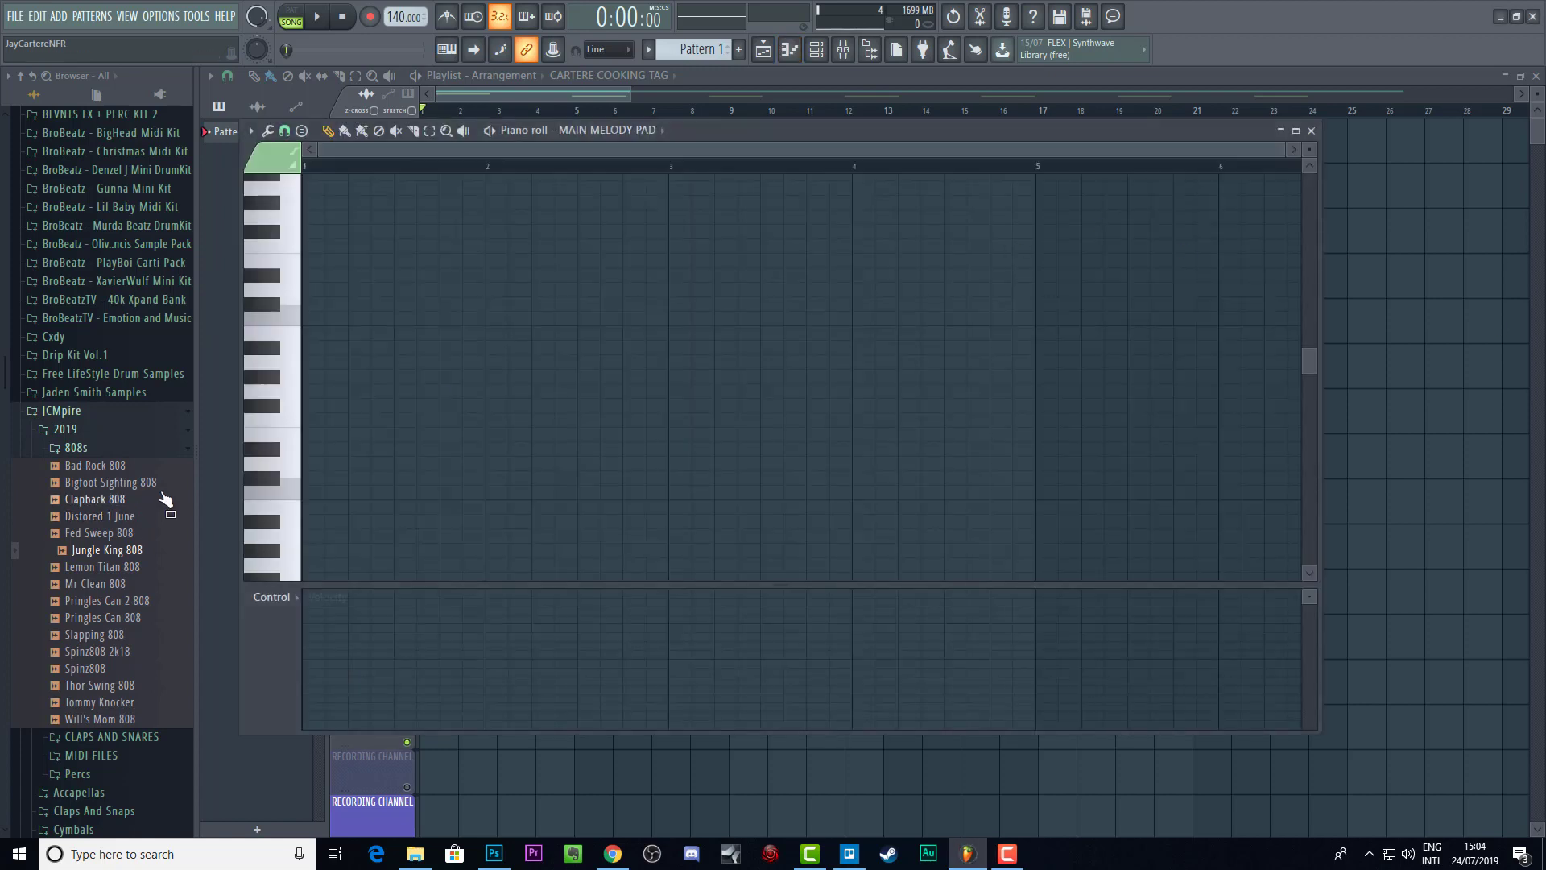
pyautogui.click(310, 492)
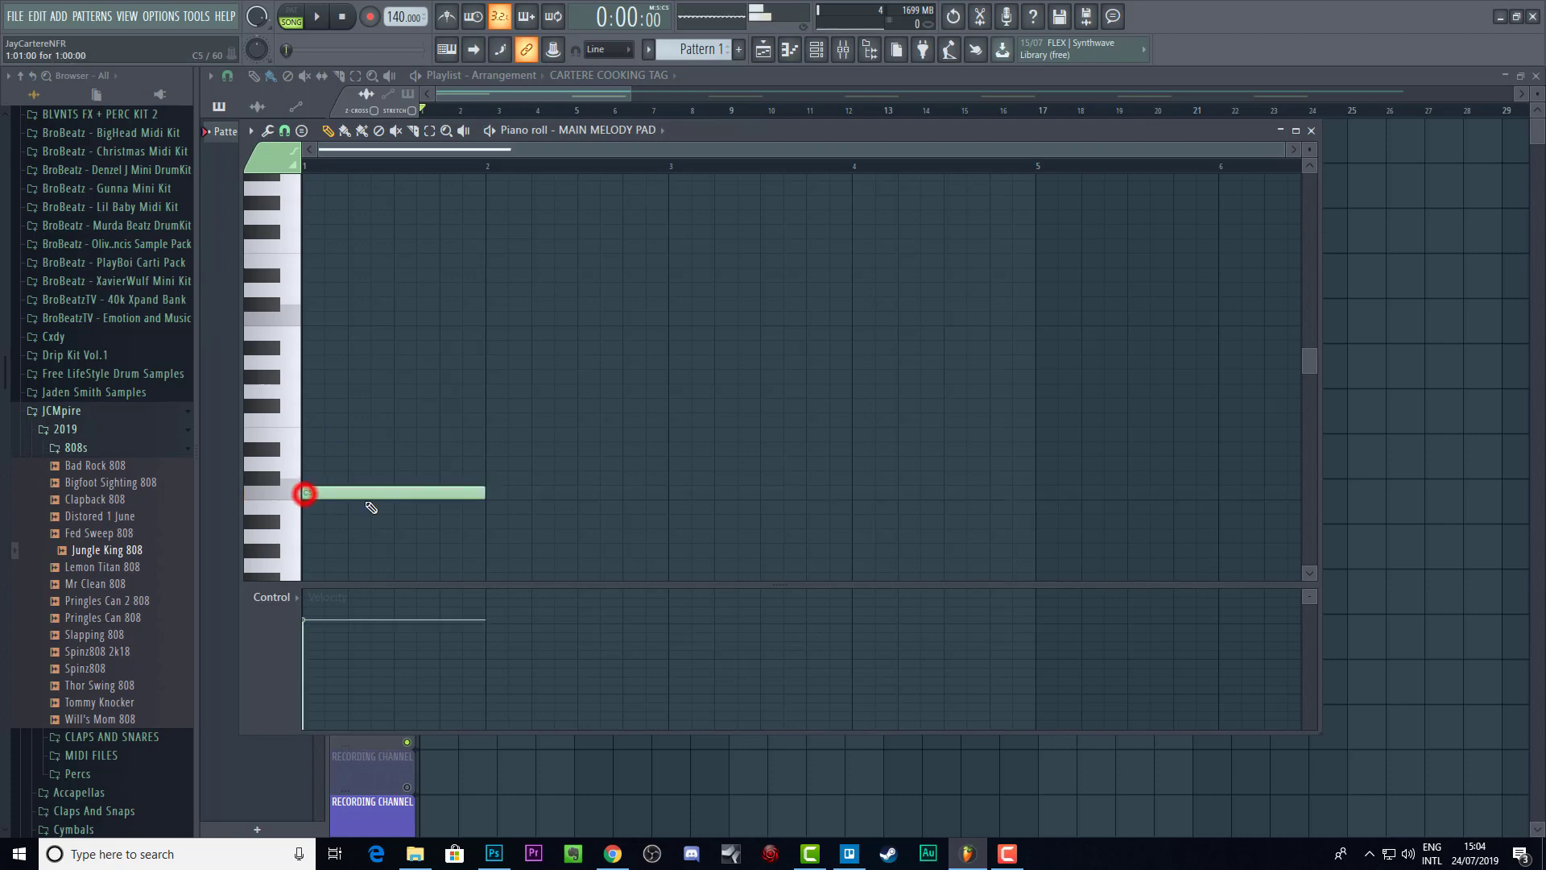
pyautogui.click(312, 463)
pyautogui.moveTo(322, 460); pyautogui.dragTo(321, 437)
pyautogui.click(309, 392)
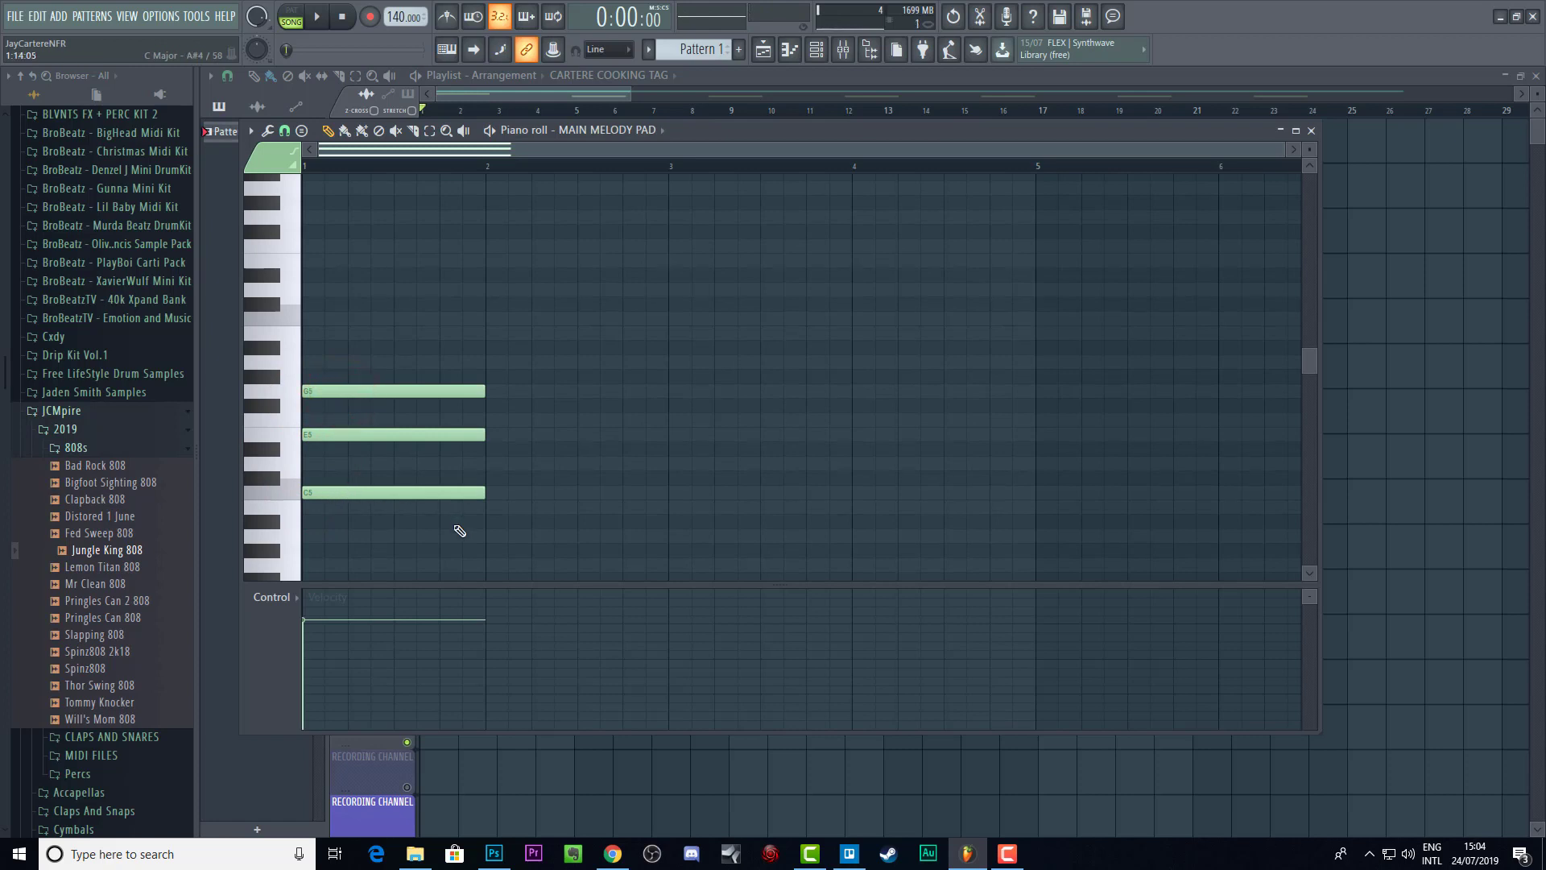
pyautogui.moveTo(485, 550); pyautogui.dragTo(304, 387)
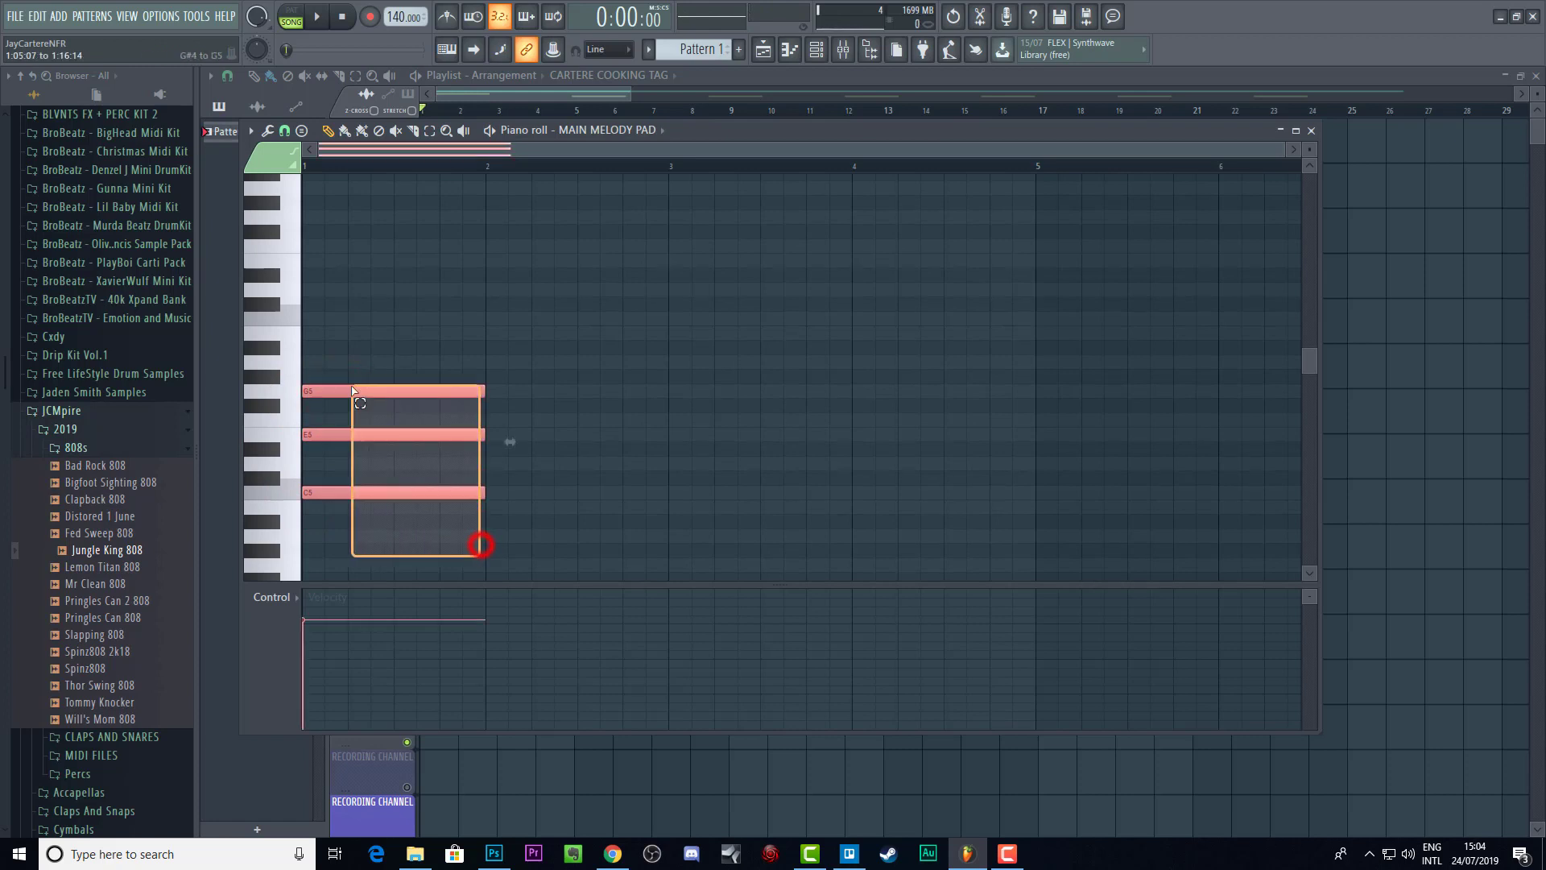
pyautogui.click(504, 494)
pyautogui.rightClick(552, 498)
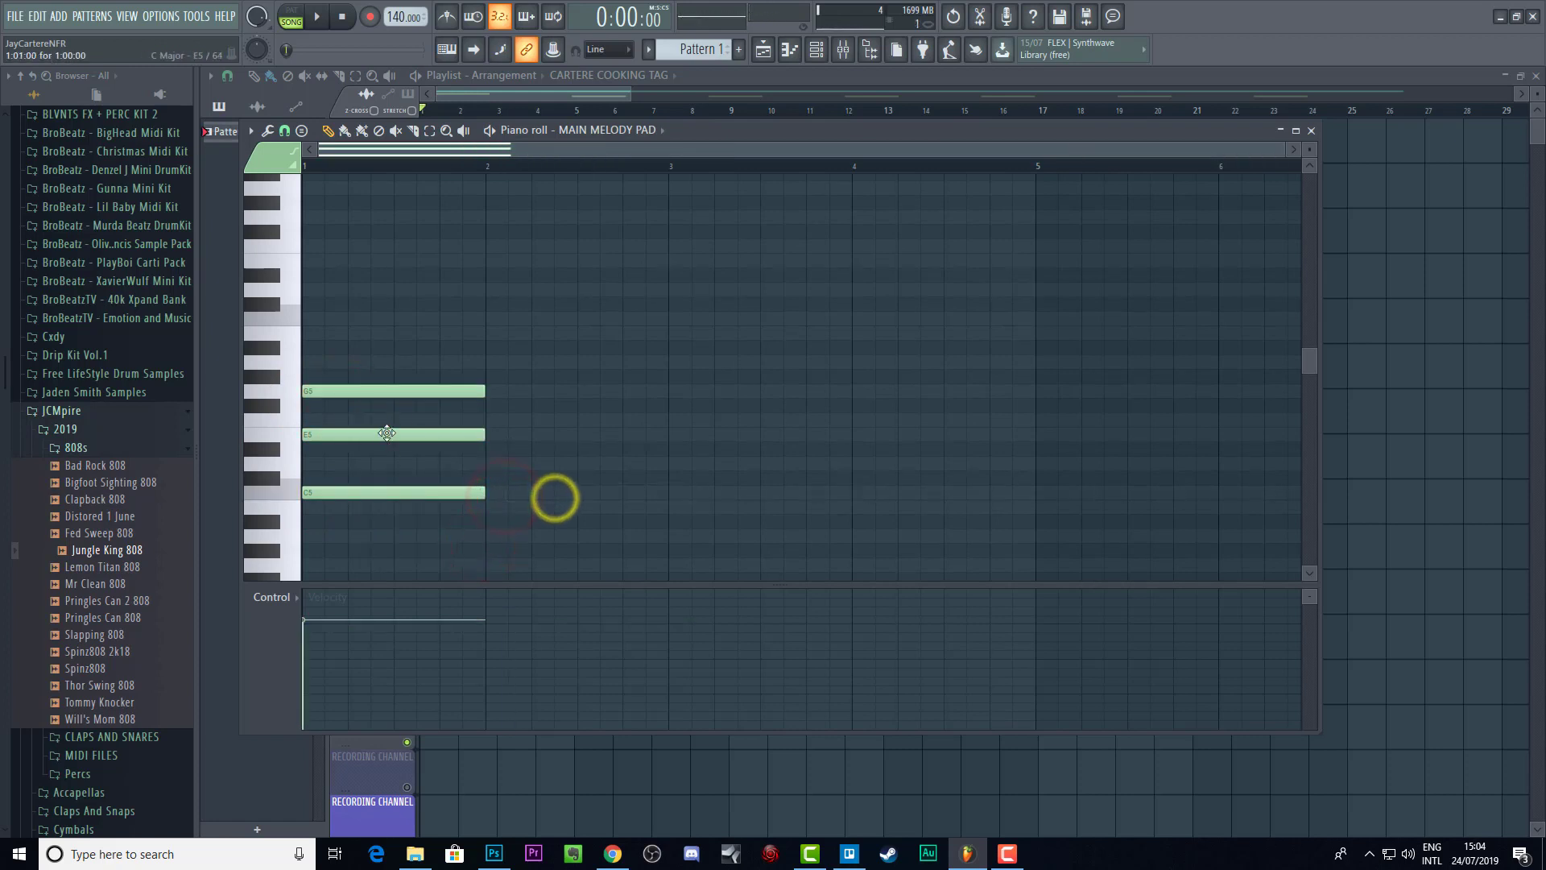
pyautogui.moveTo(387, 435)
pyautogui.mouseDown()
pyautogui.moveTo(363, 550)
pyautogui.moveTo(359, 433)
pyautogui.mouseUp()
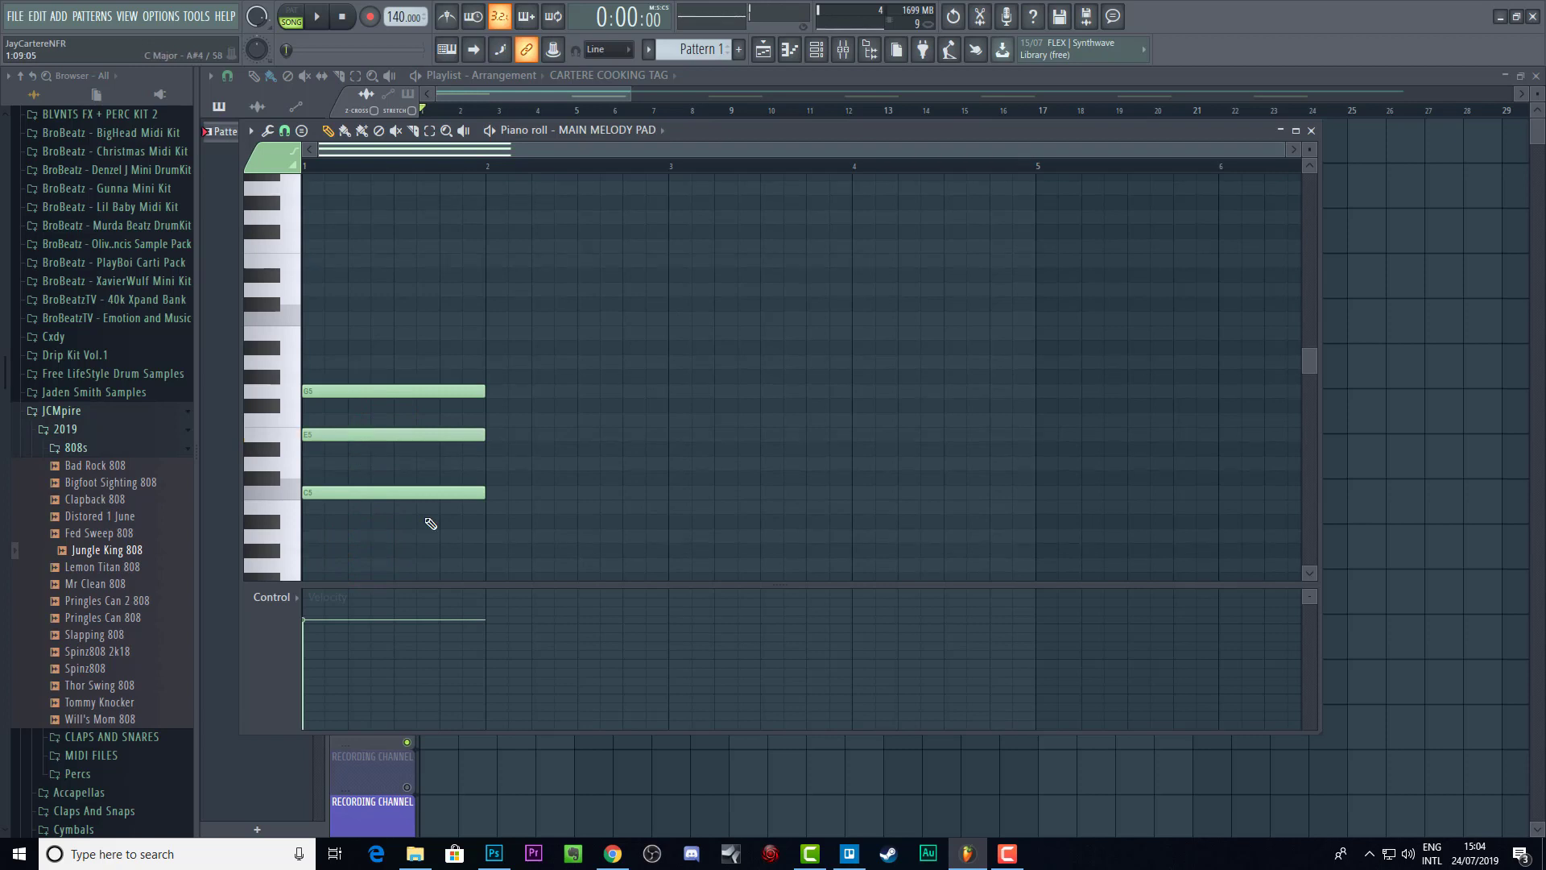
pyautogui.scroll(-1, 418, 470)
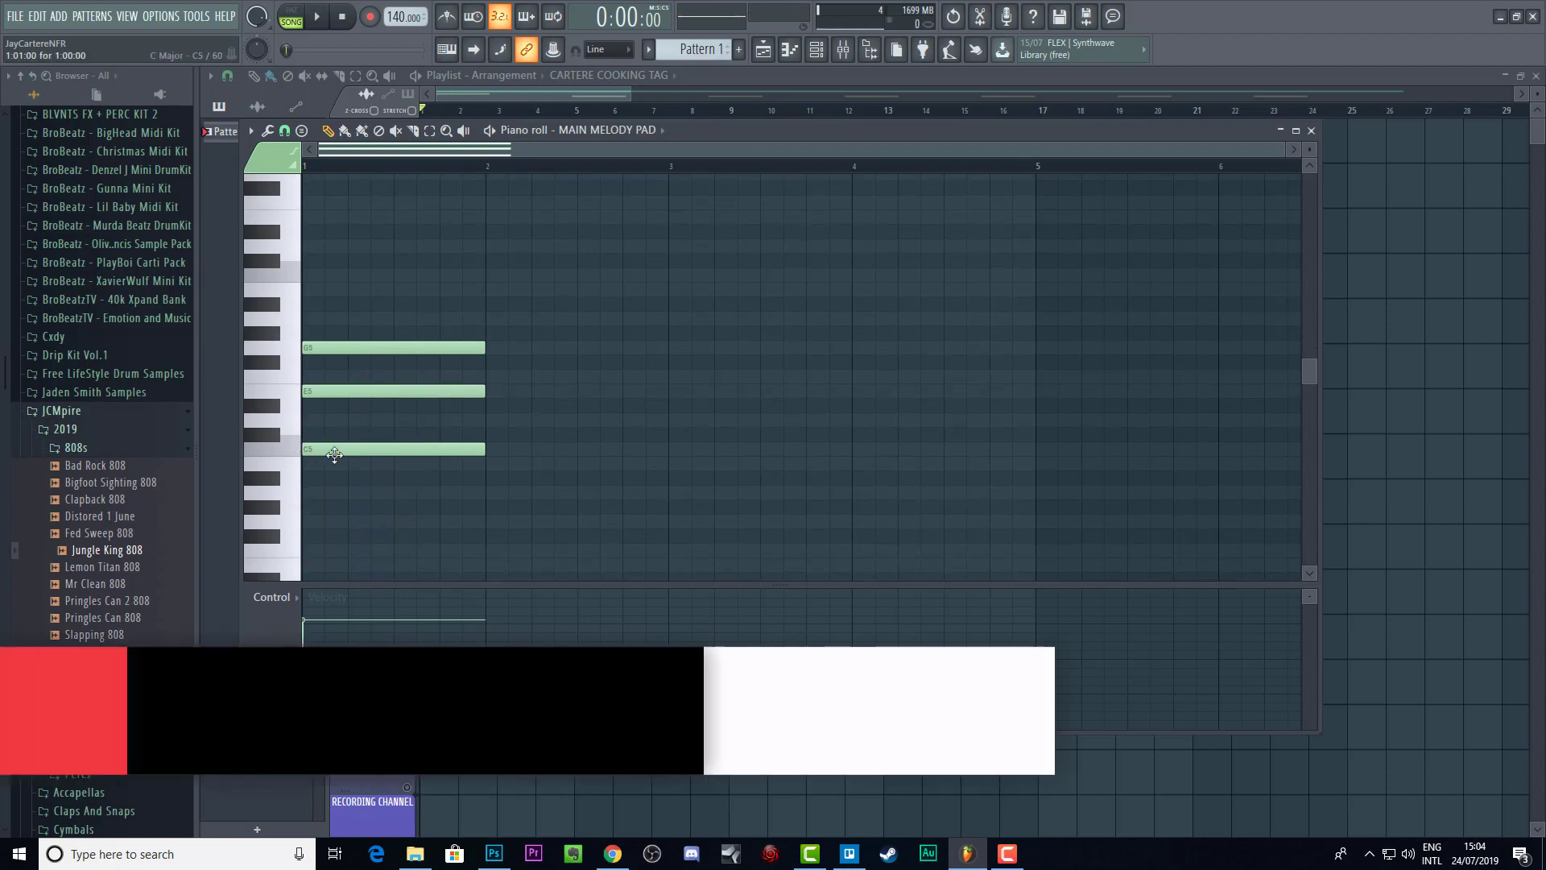
# Step: Reduce the bar 1 chord to its root C5 and add one-bar root notes D5 in bar 2 and F5 in bar 3
pyautogui.click(327, 451)
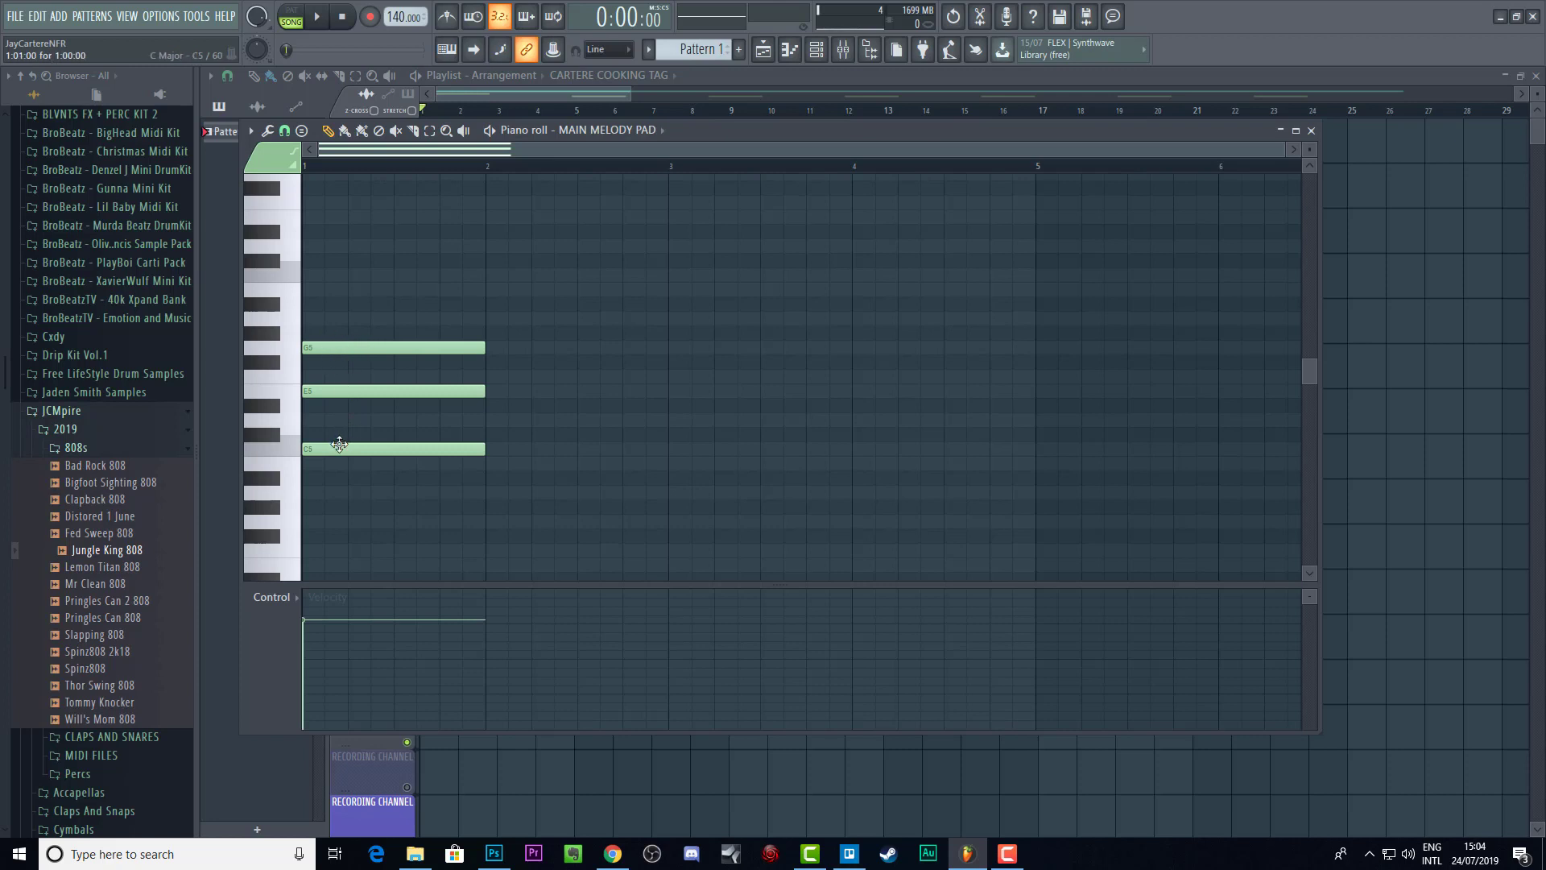
pyautogui.moveTo(338, 448)
pyautogui.mouseDown()
pyautogui.moveTo(335, 273)
pyautogui.moveTo(359, 279)
pyautogui.moveTo(349, 449)
pyautogui.mouseUp()
pyautogui.rightClick(389, 391)
pyautogui.rightClick(390, 347)
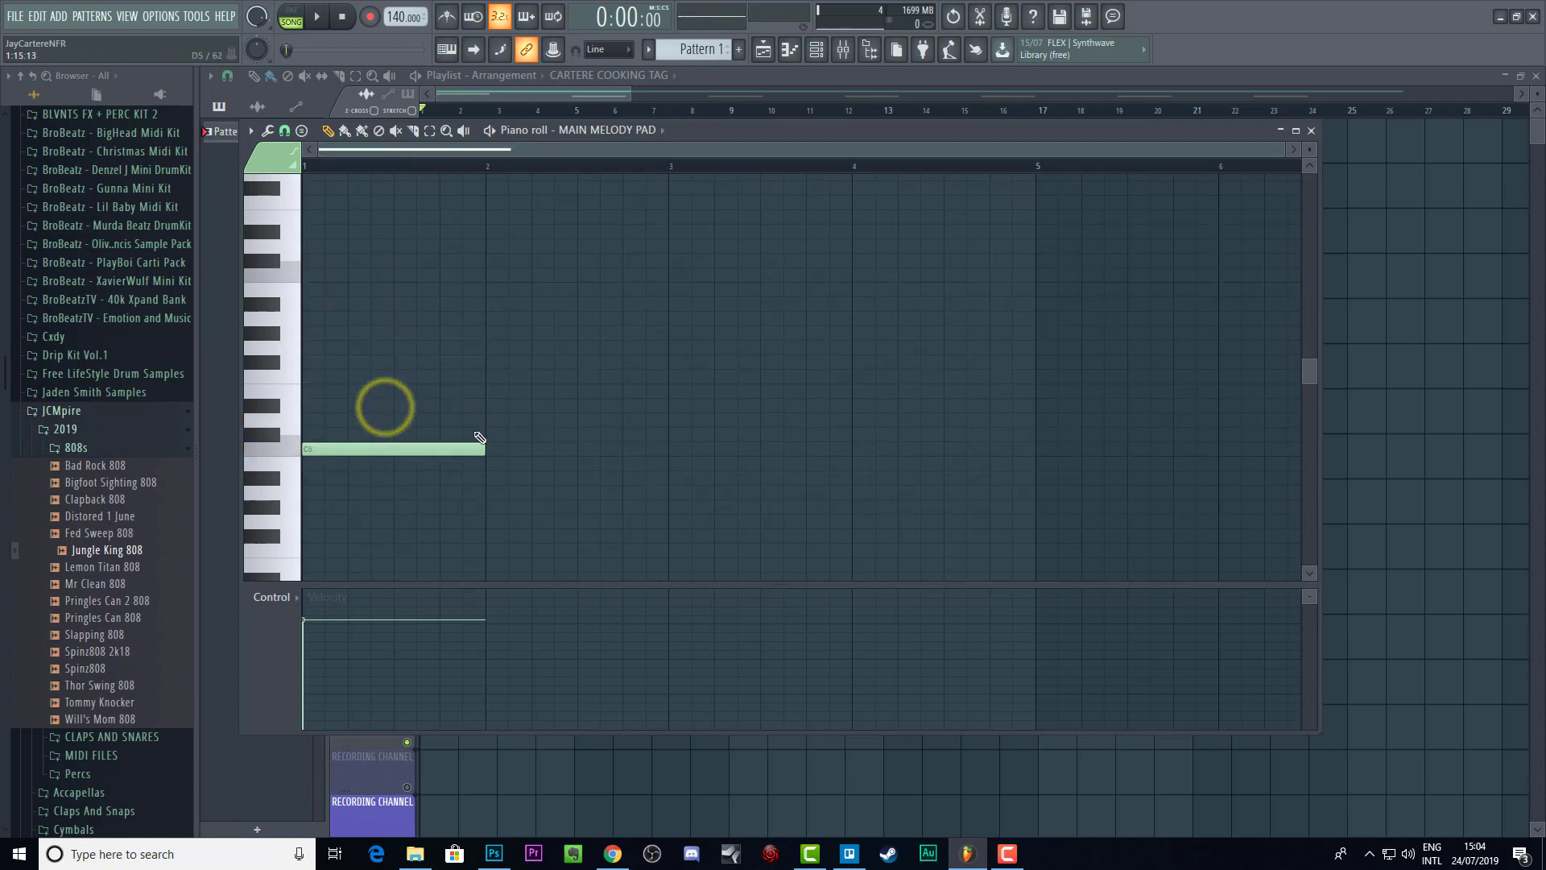
pyautogui.moveTo(482, 445); pyautogui.dragTo(480, 444)
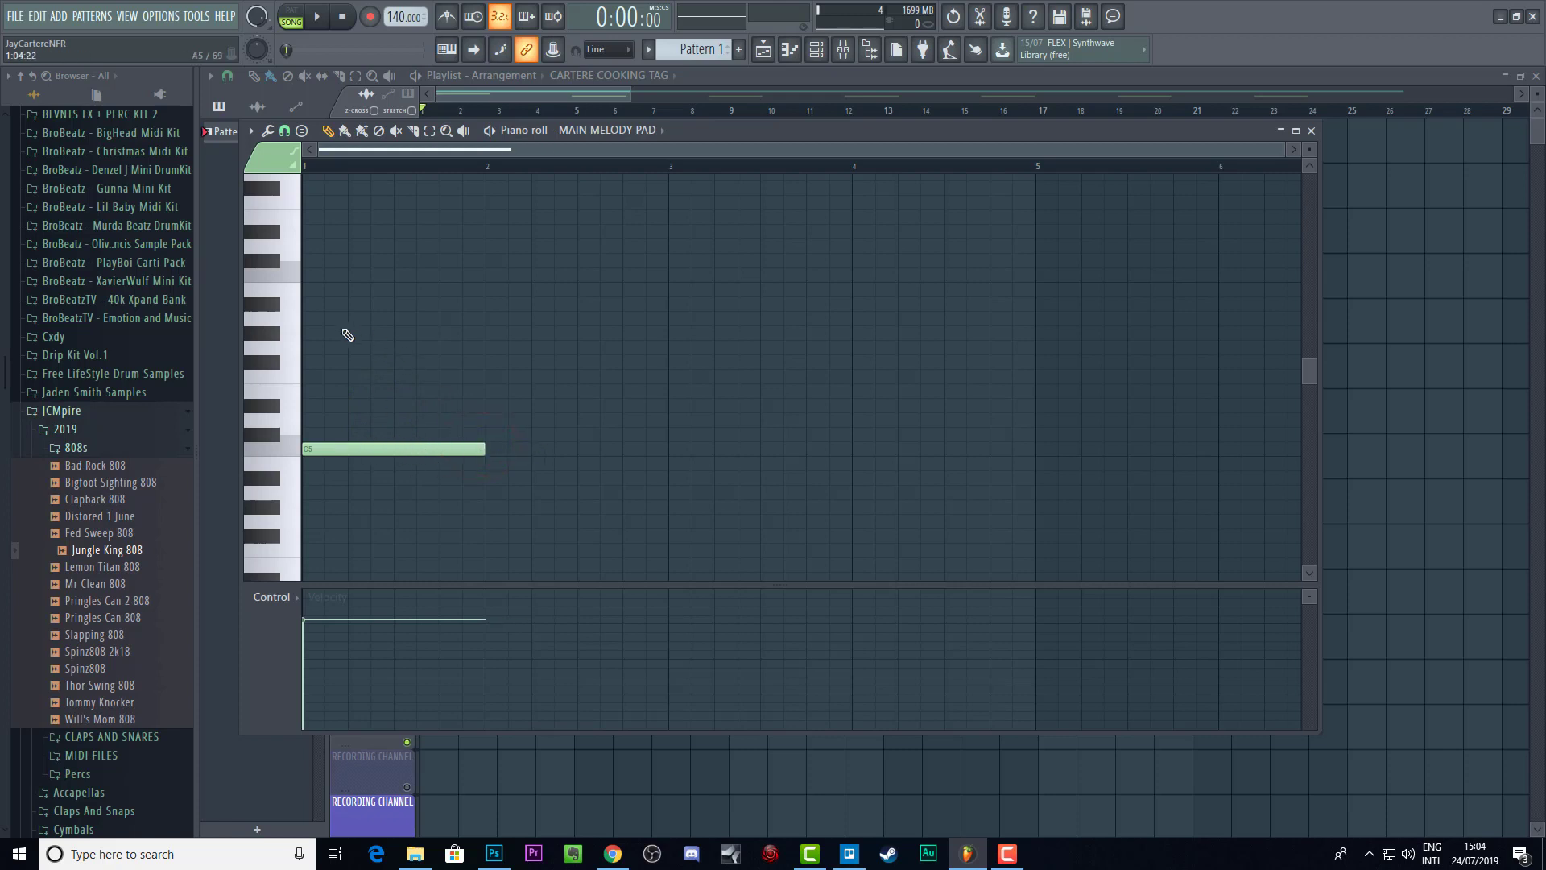
pyautogui.click(488, 419)
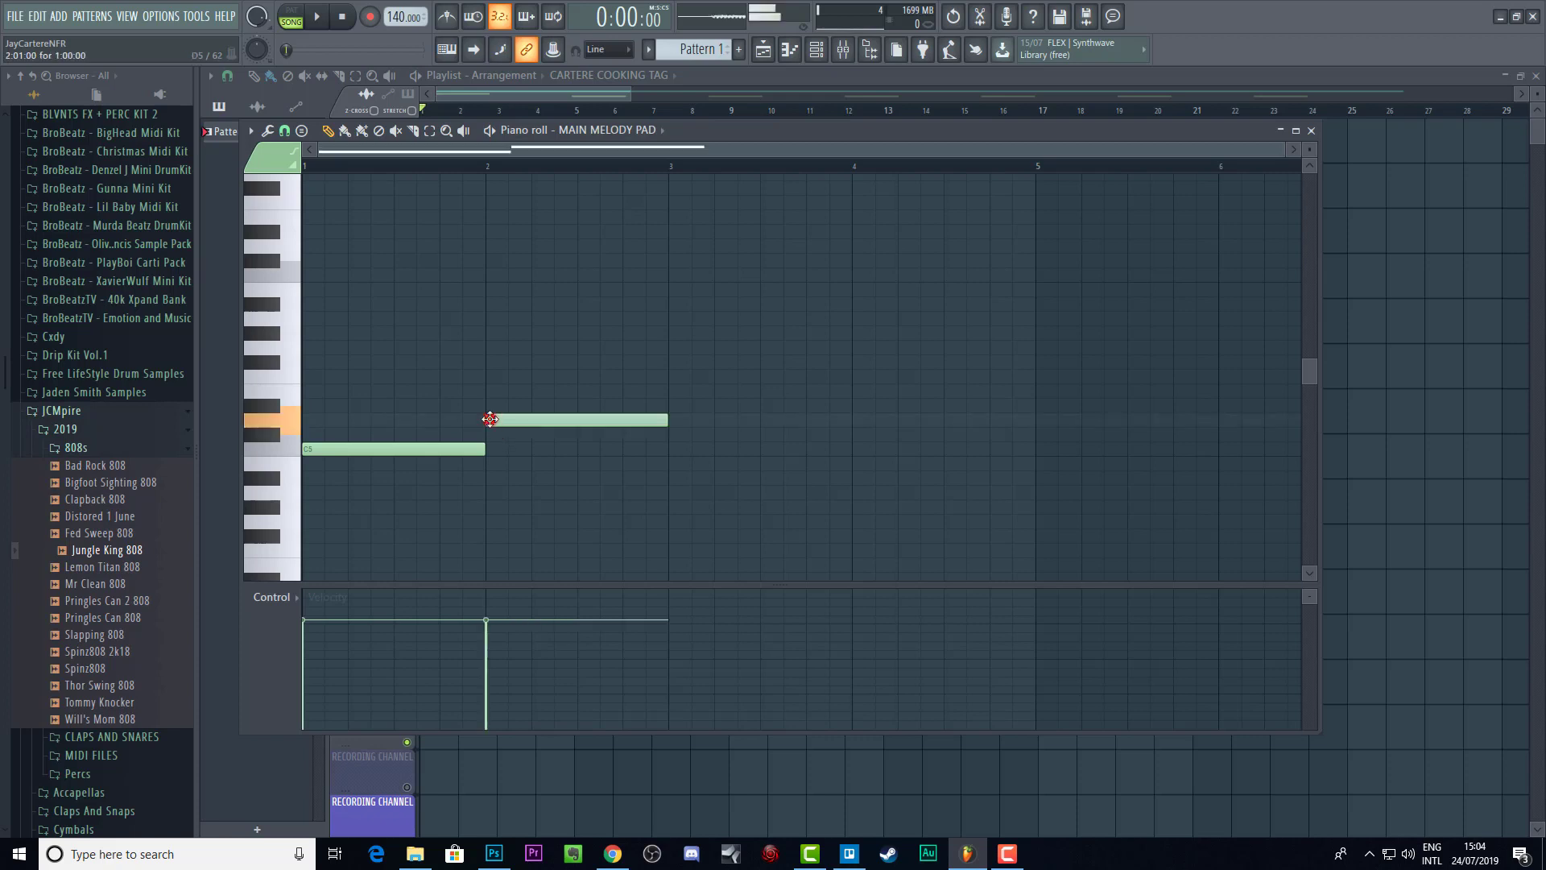
pyautogui.click(678, 376)
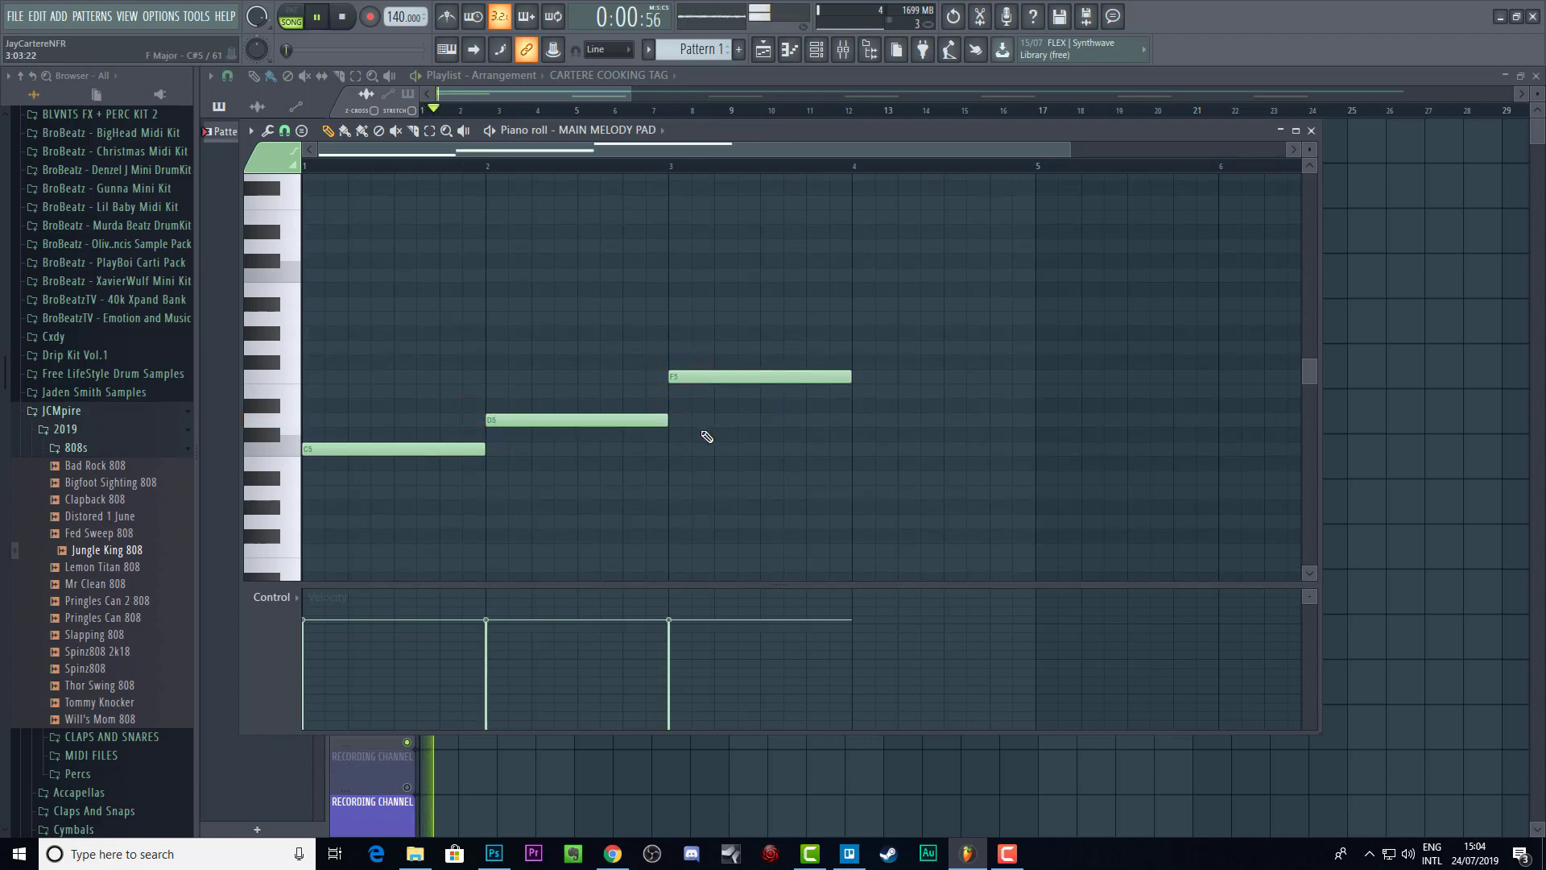
# Step: Play back the three root notes in pattern mode and close the Captain Chords window
pyautogui.press('space')
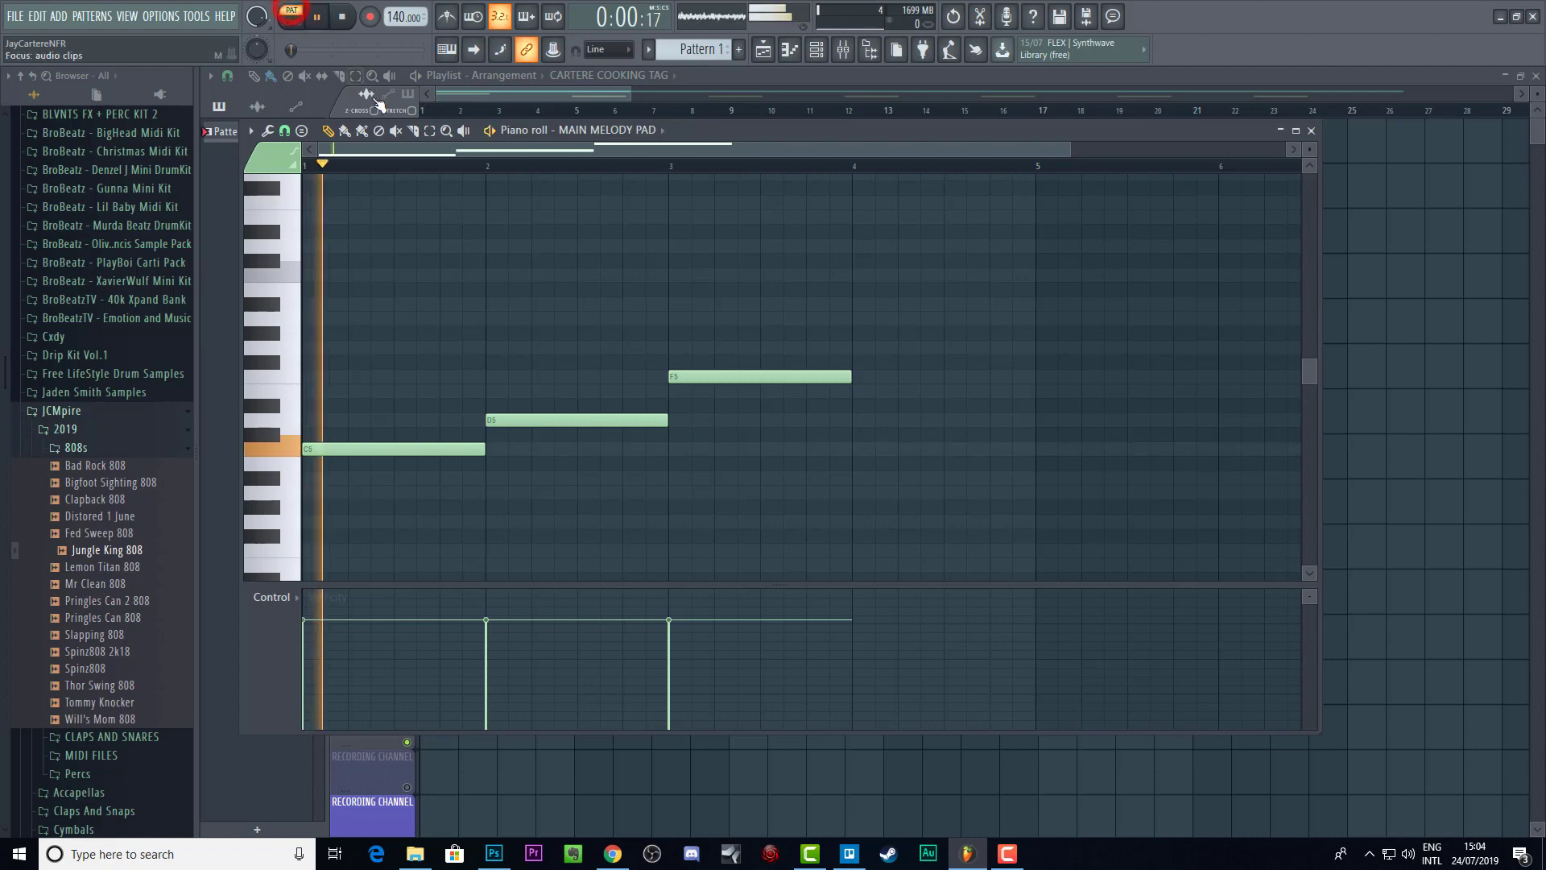
pyautogui.press('space')
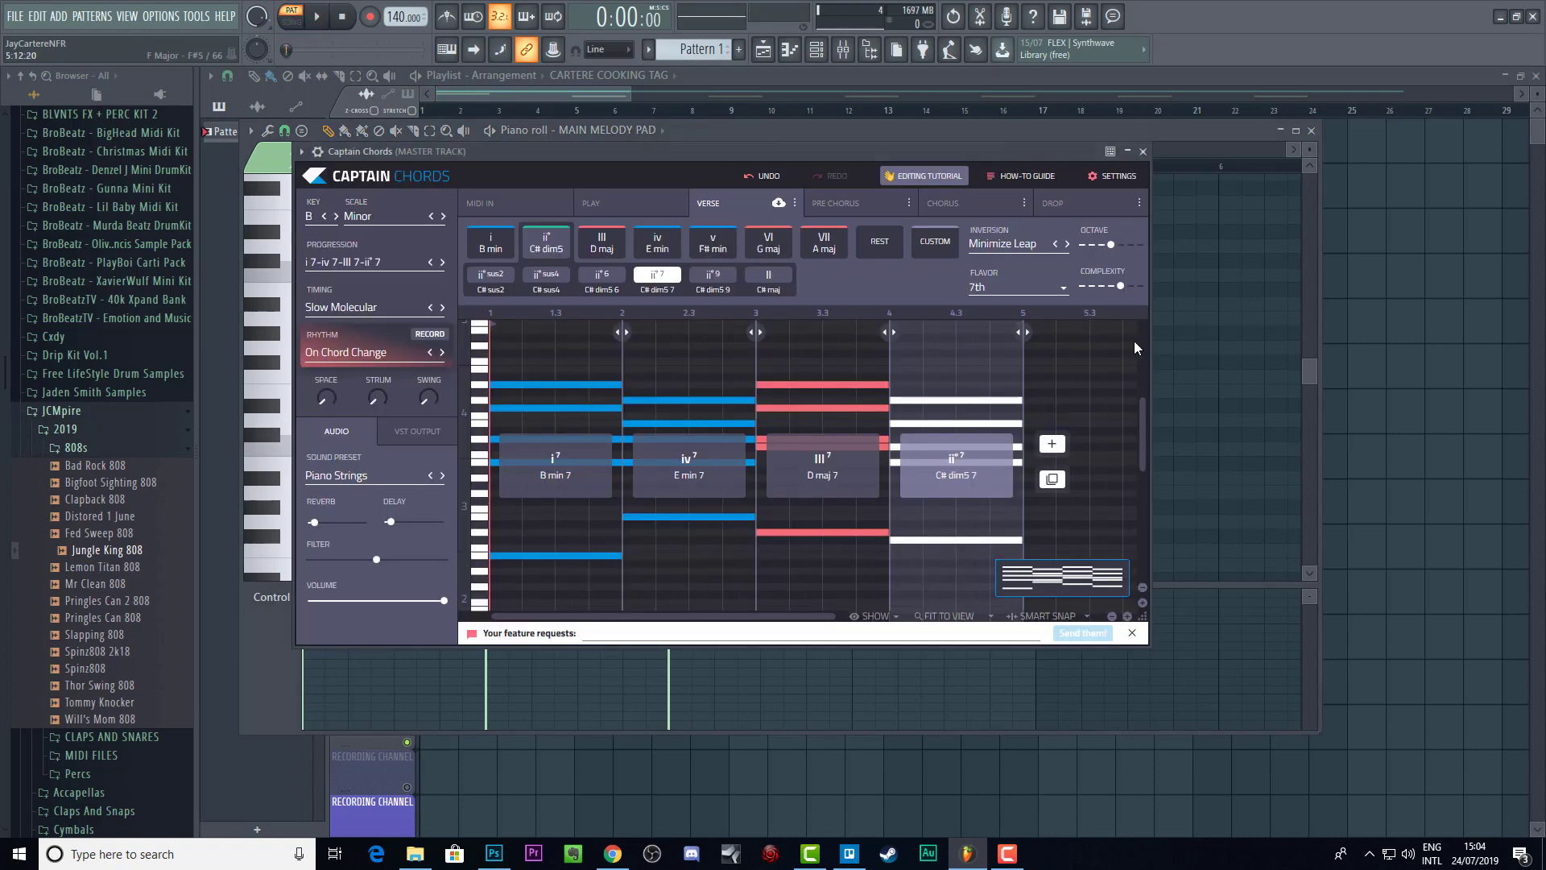
pyautogui.click(1142, 152)
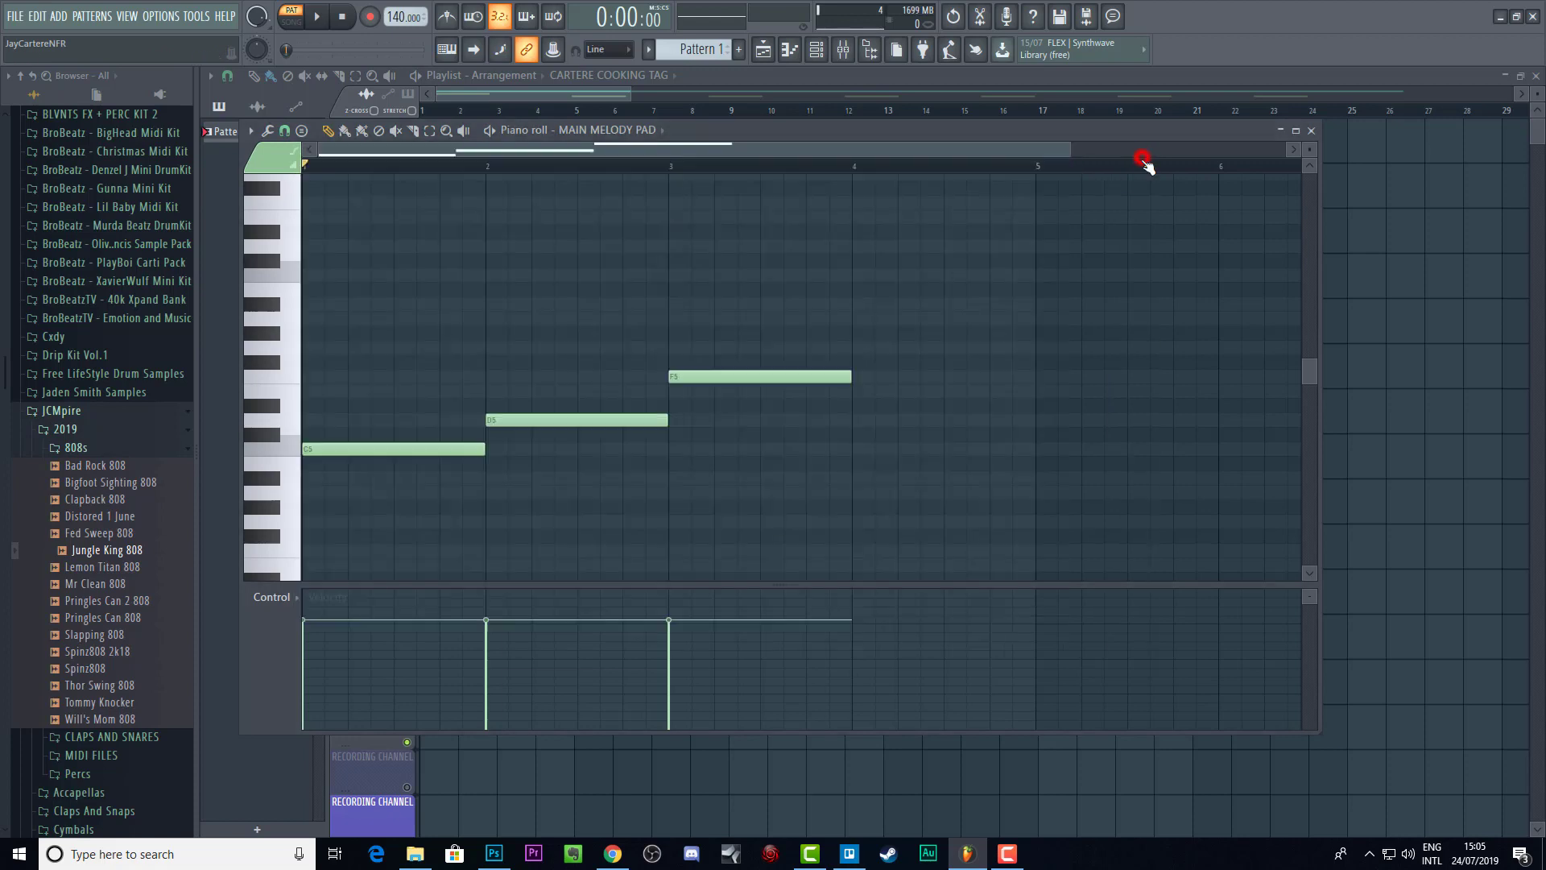
pyautogui.press('space')
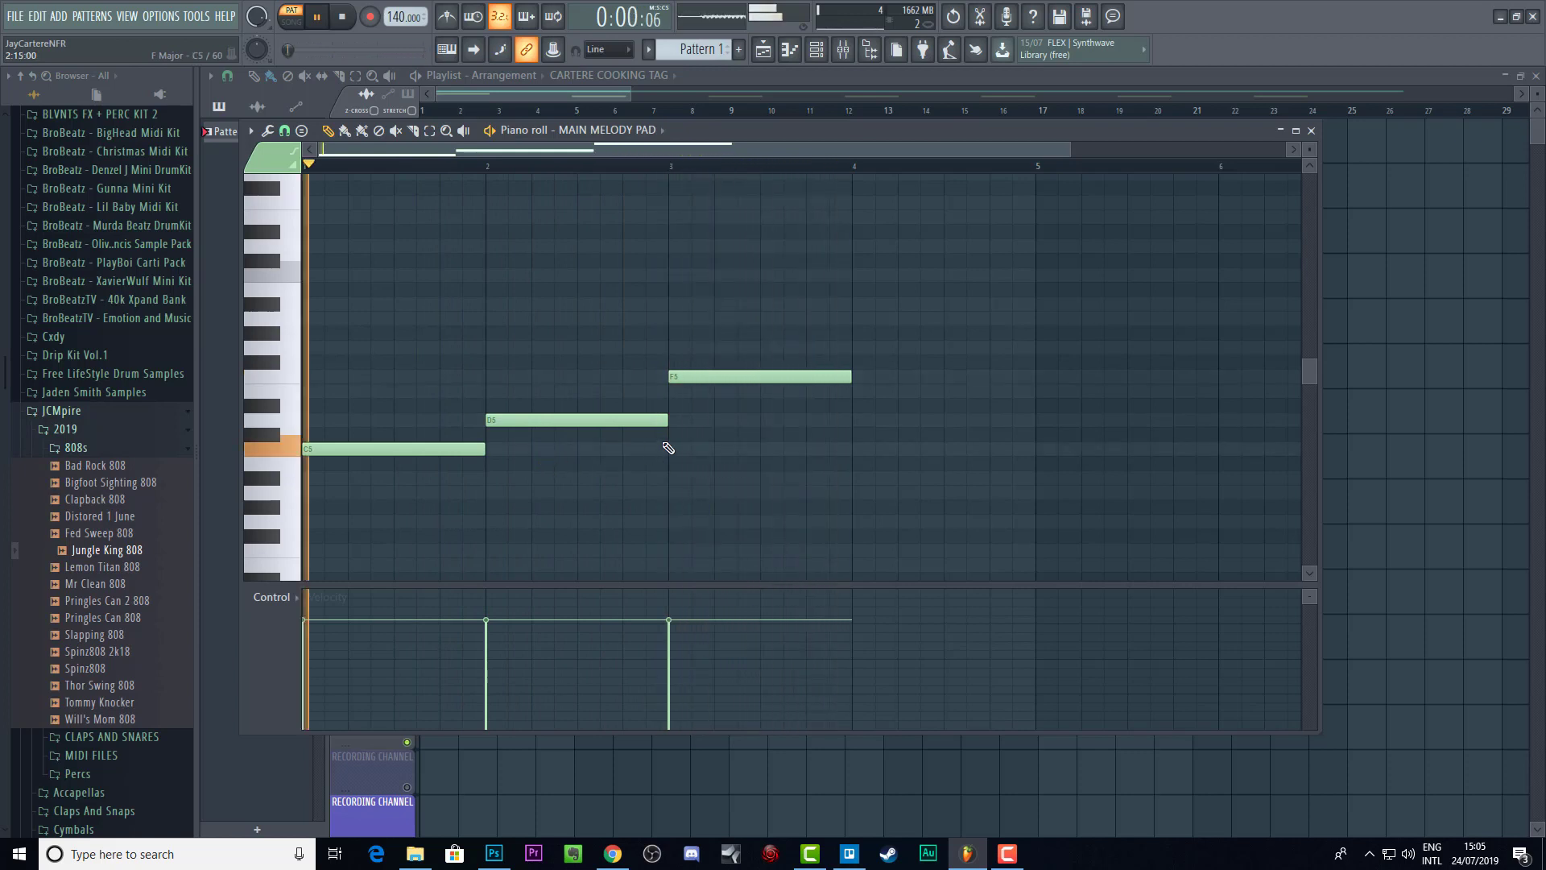
pyautogui.press('space')
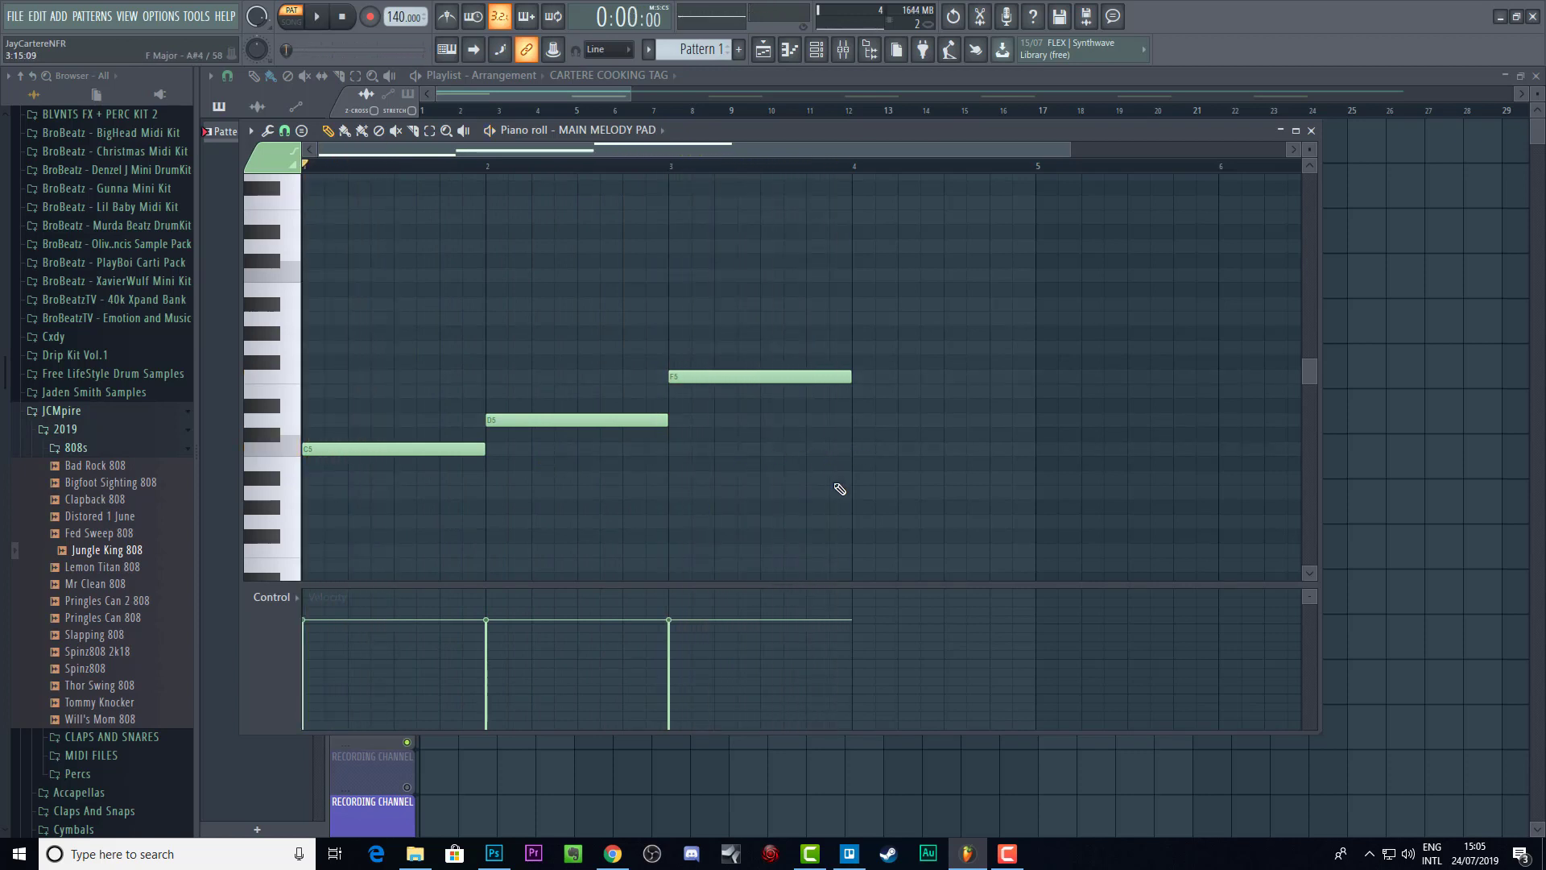
# Step: Transpose all three root notes down one octave and lengthen F4 to two bars, through the end of bar 4
pyautogui.moveTo(833, 483); pyautogui.dragTo(467, 255)
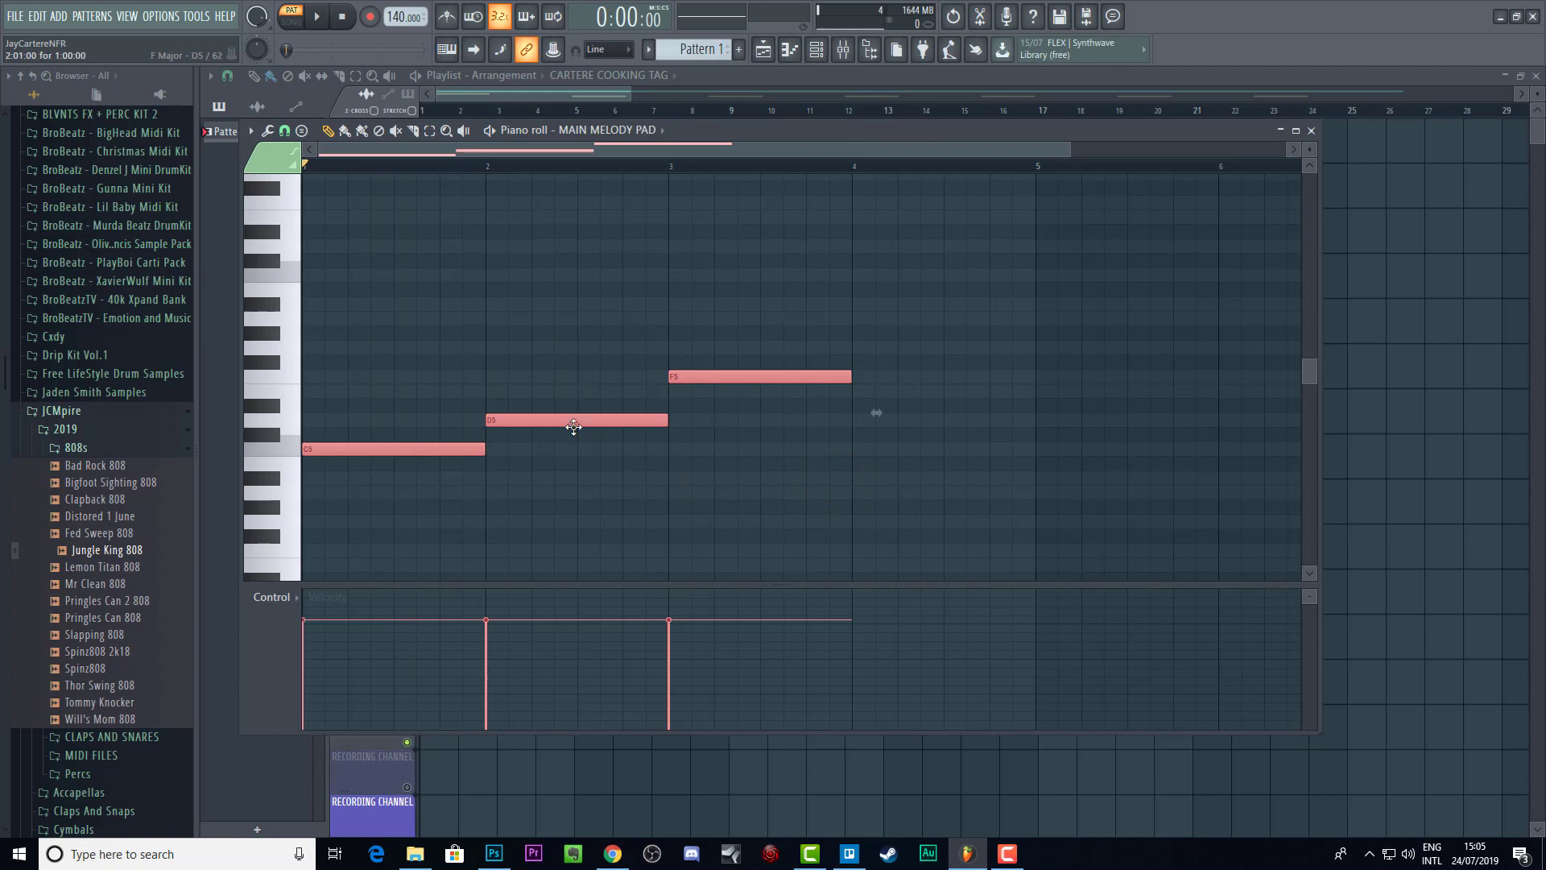
pyautogui.hotkey('ctrl', 'Down')
pyautogui.scroll(-5, 569, 427)
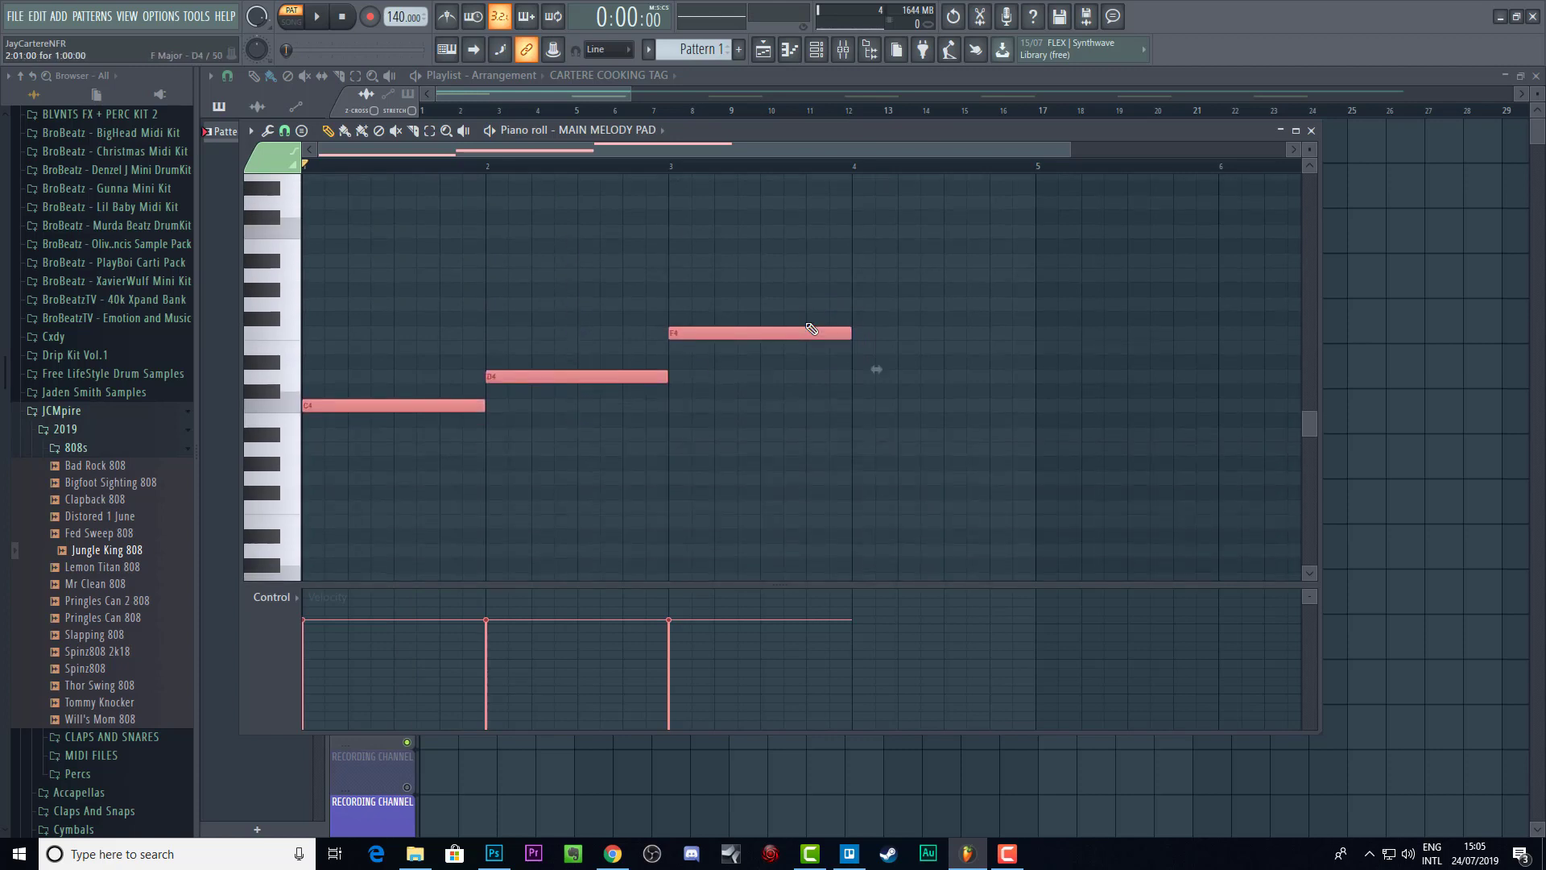
pyautogui.click(810, 378)
pyautogui.rightClick(810, 378)
pyautogui.moveTo(850, 332); pyautogui.dragTo(1035, 333)
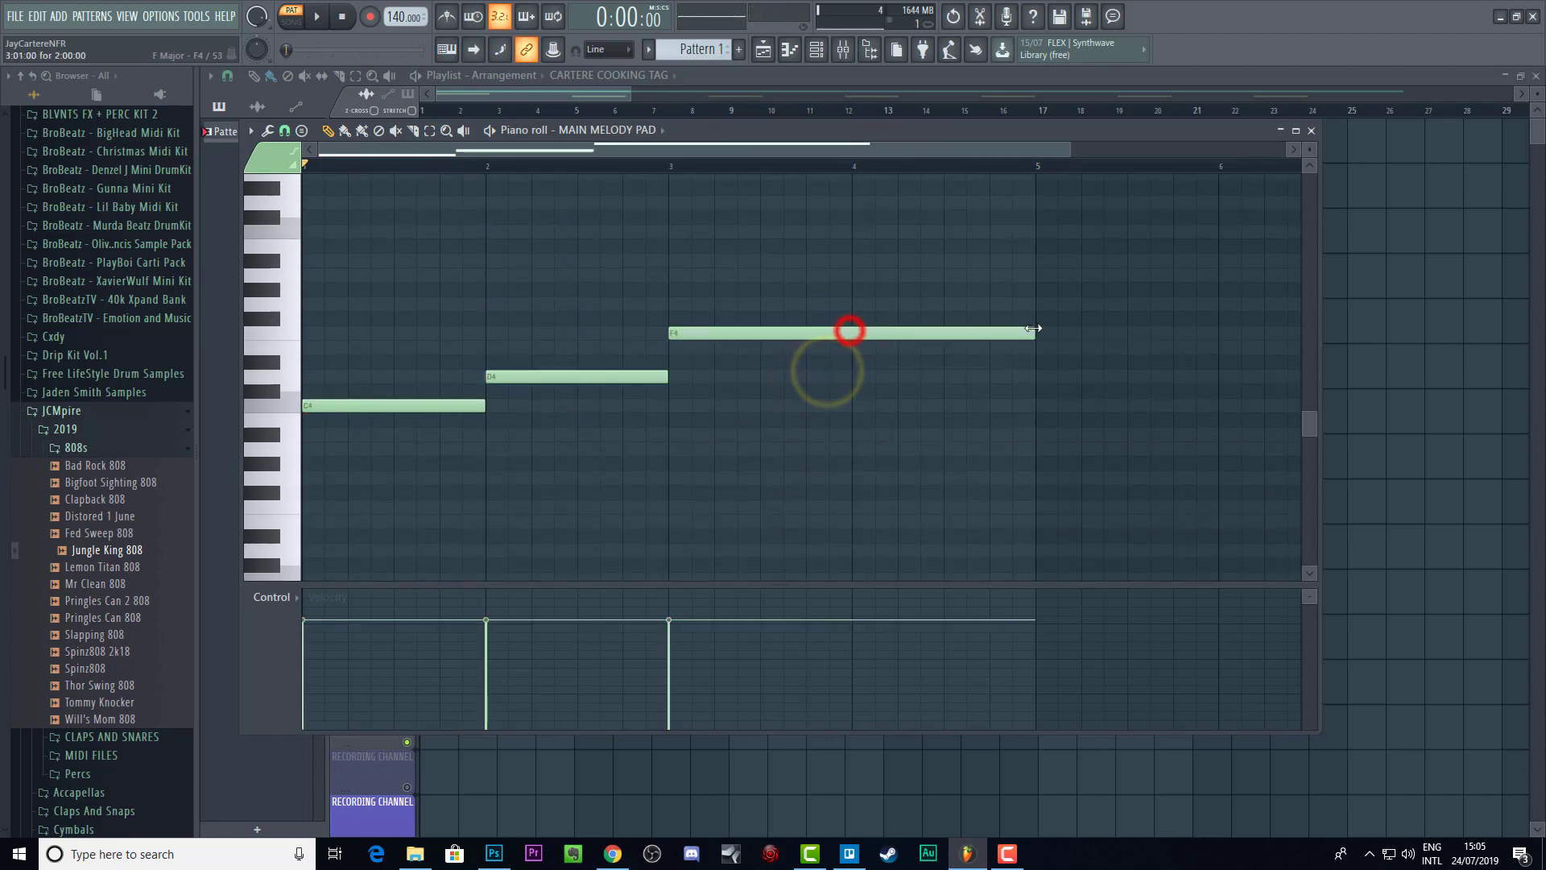
pyautogui.click(312, 378)
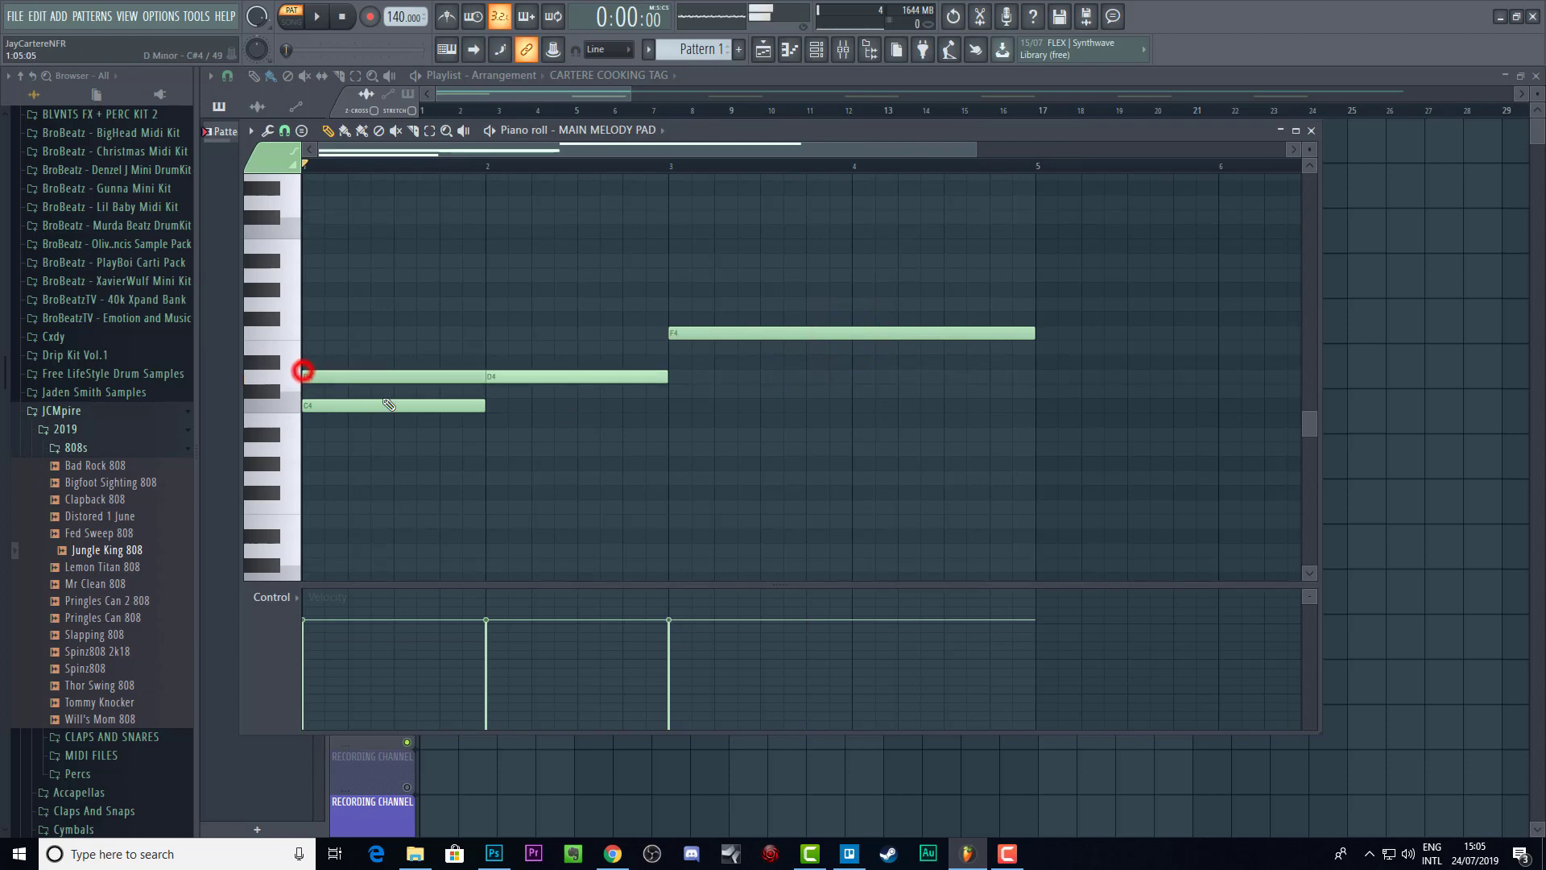
pyautogui.moveTo(362, 378); pyautogui.dragTo(360, 346)
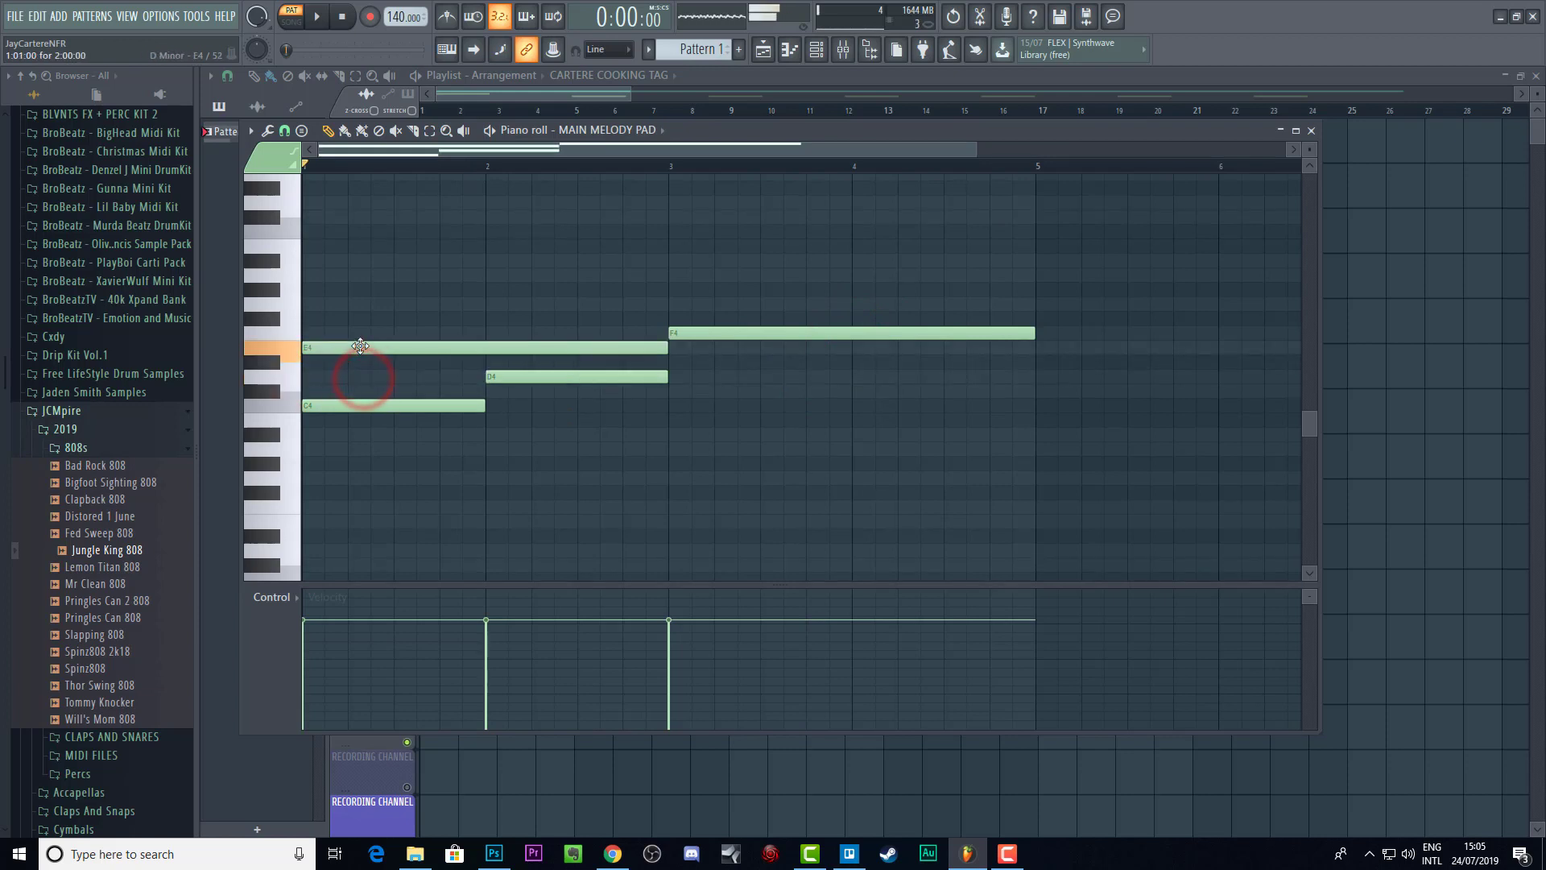
pyautogui.rightClick(432, 346)
# Step: Build a one-bar chord on the C4 root in bar 1 by adding E4 and G4
pyautogui.click(390, 405)
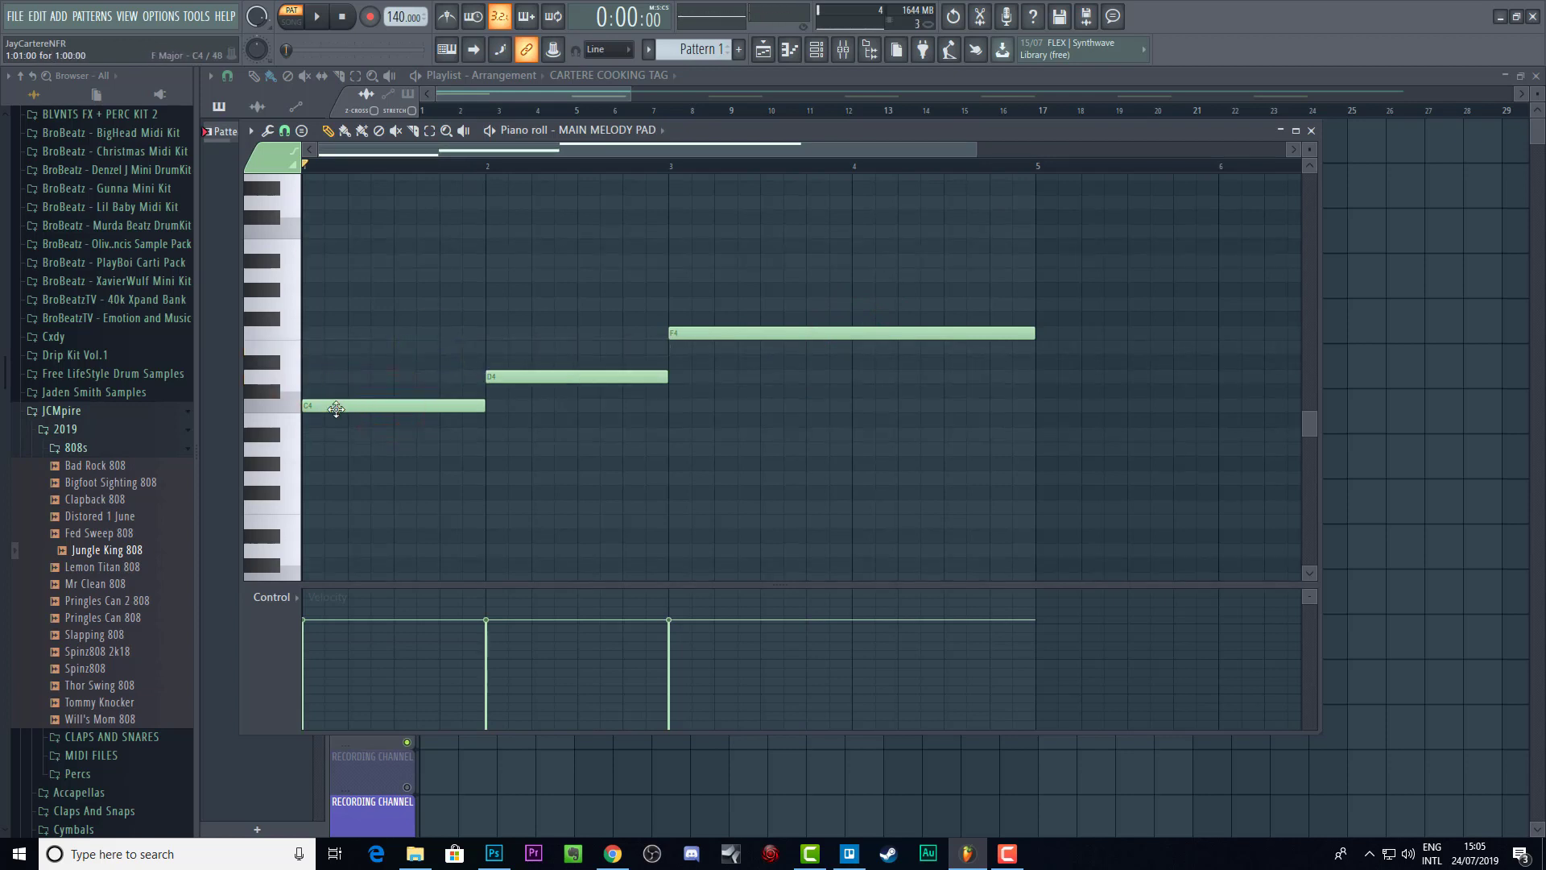
pyautogui.click(333, 408)
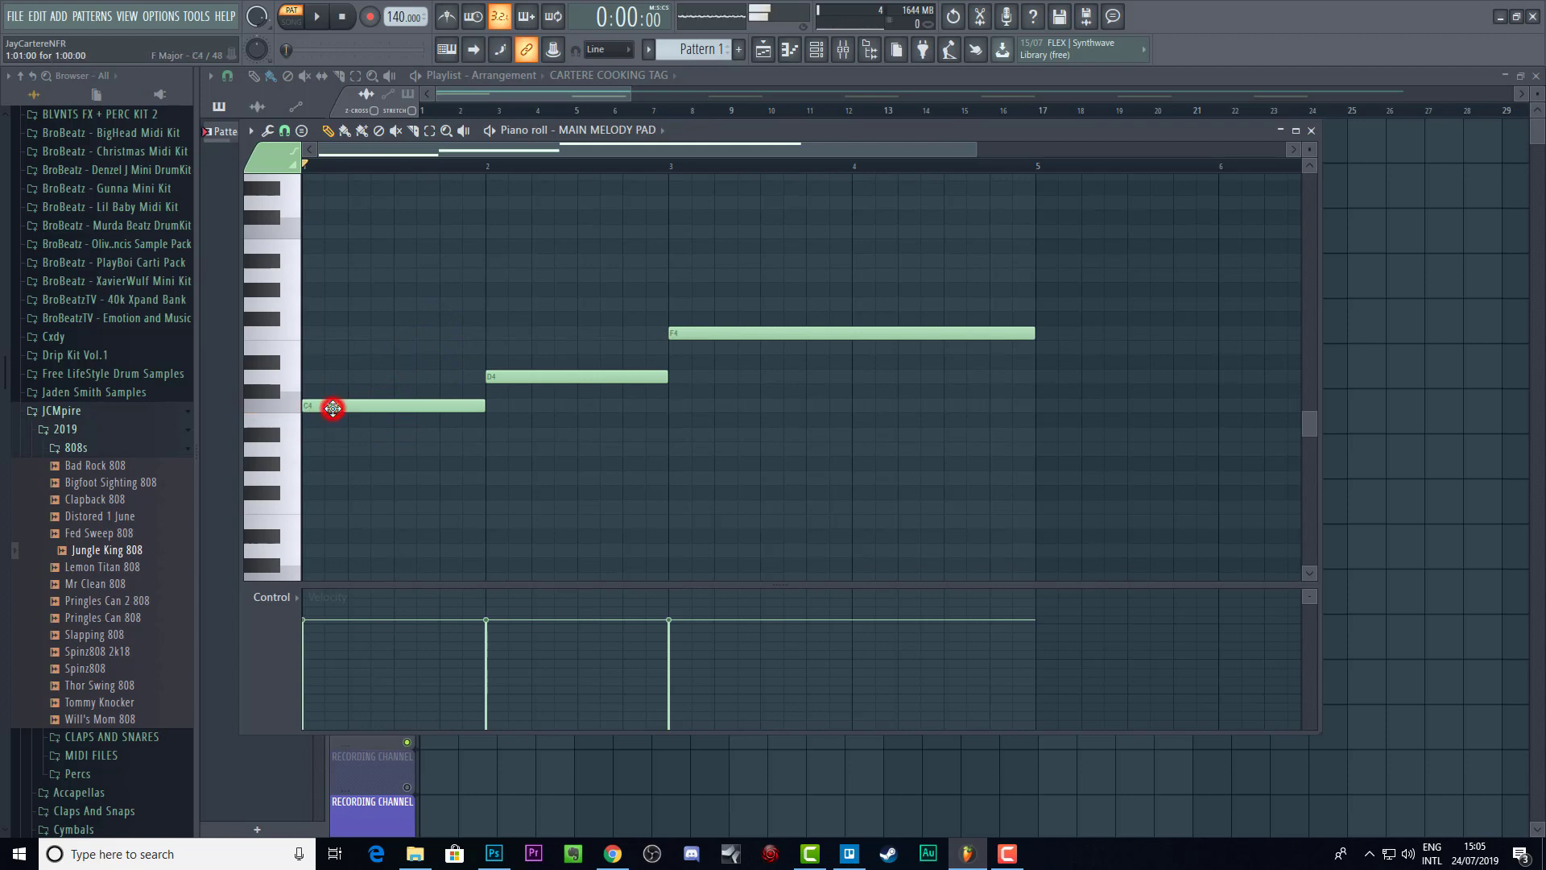
pyautogui.click(315, 362)
pyautogui.moveTo(339, 362); pyautogui.dragTo(338, 346)
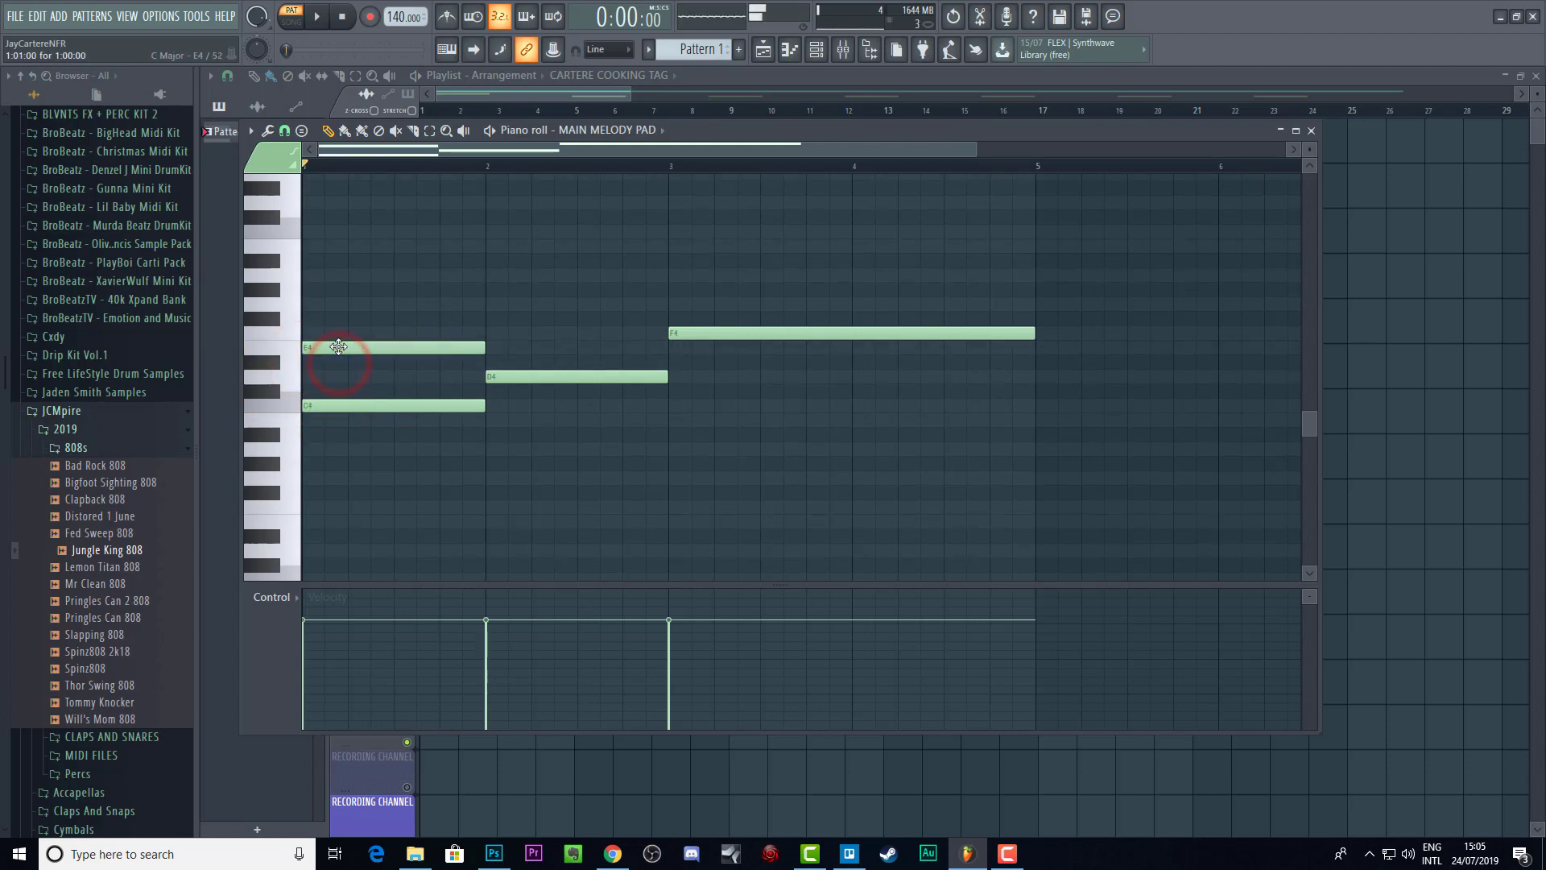
pyautogui.click(313, 304)
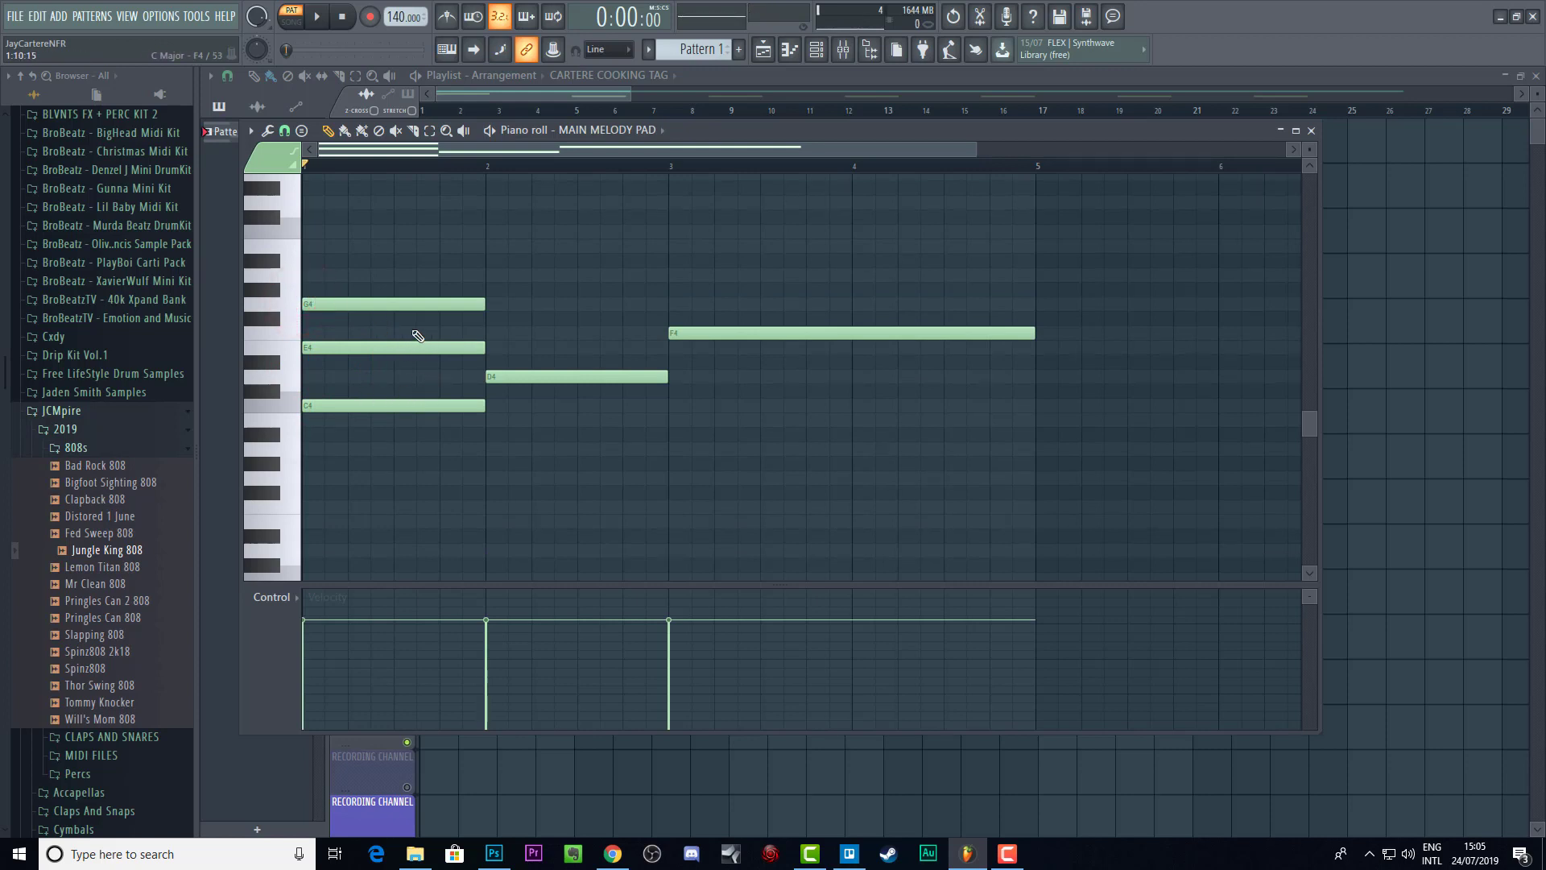
# Step: Build a one-bar chord on the D4 root in bar 2 by adding F#4 and A4
pyautogui.click(509, 379)
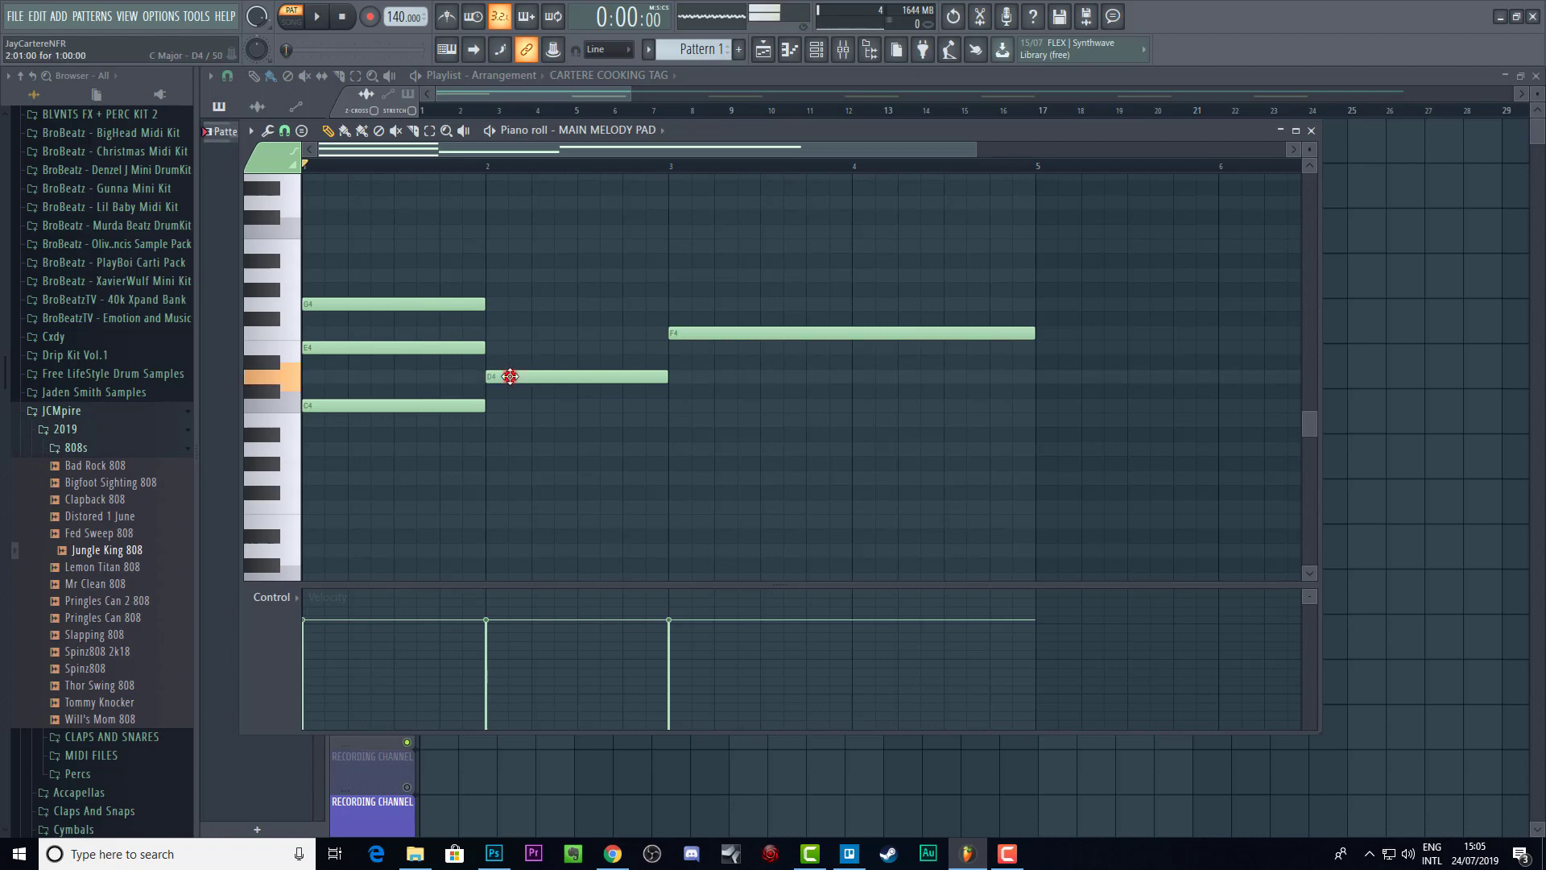
pyautogui.click(493, 319)
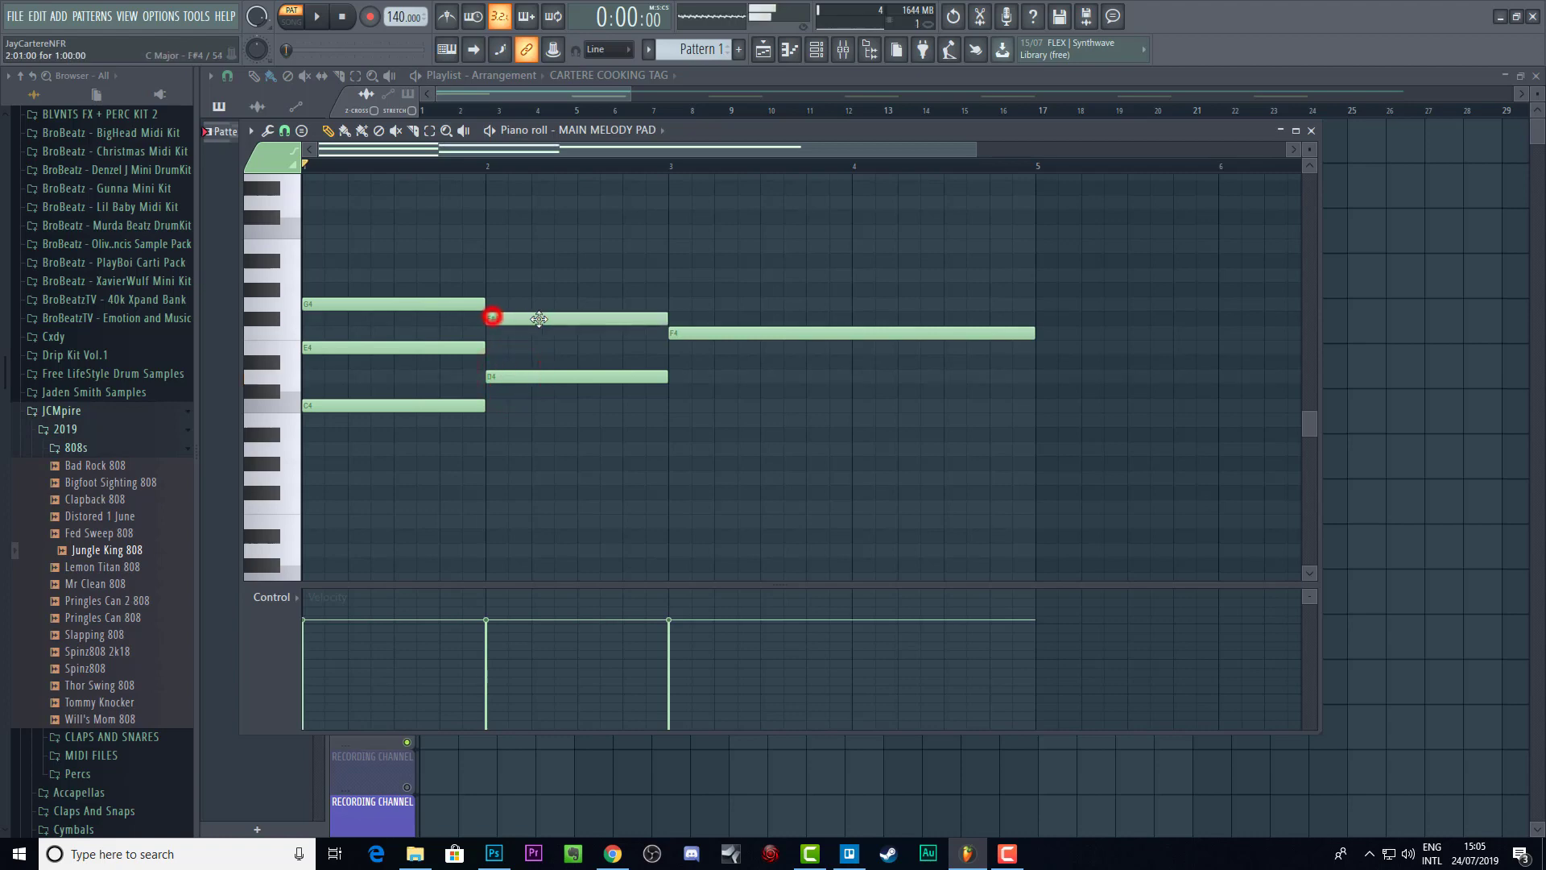
pyautogui.click(495, 274)
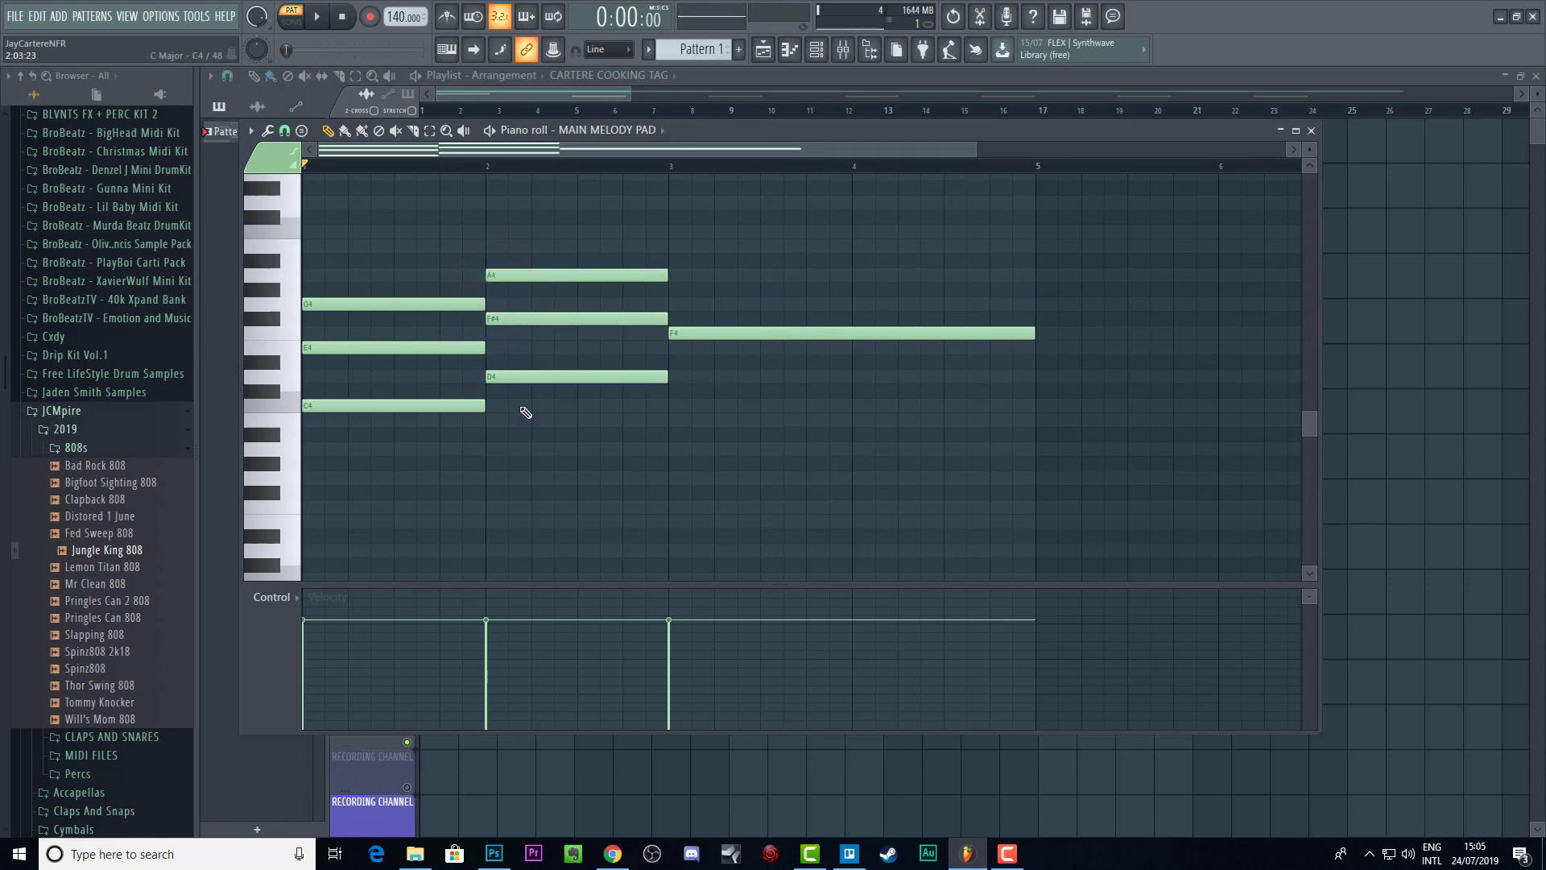
pyautogui.moveTo(525, 318)
pyautogui.mouseDown()
pyautogui.moveTo(526, 336)
pyautogui.moveTo(516, 318)
pyautogui.mouseUp()
# Step: Add A4 and C5 above the F4 root in bar 3 and lengthen both notes to two bars
pyautogui.click(681, 290)
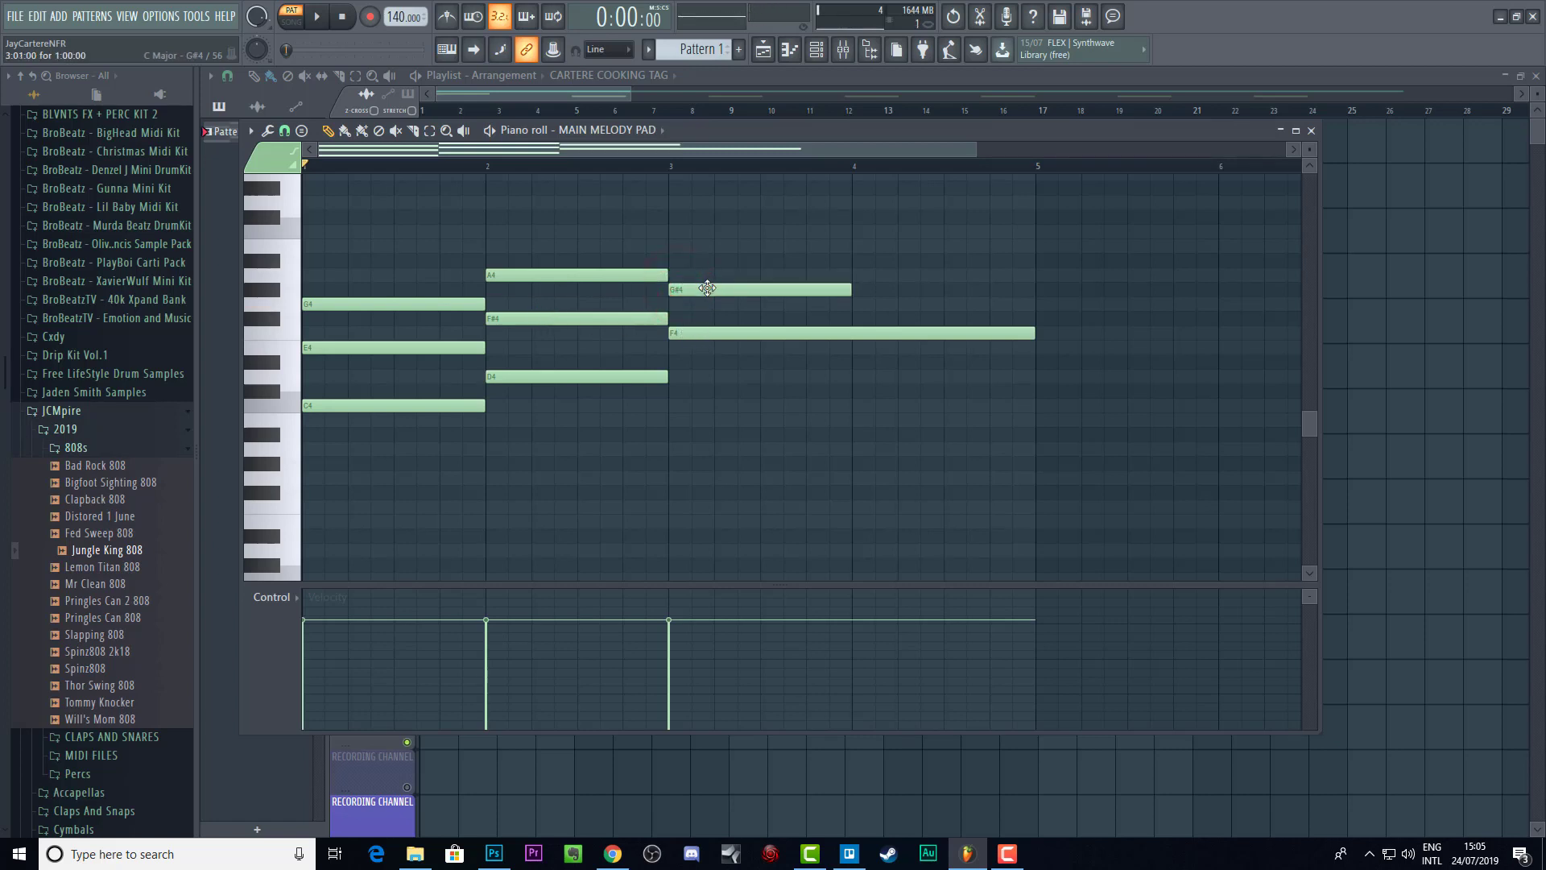
pyautogui.moveTo(707, 289); pyautogui.dragTo(689, 270)
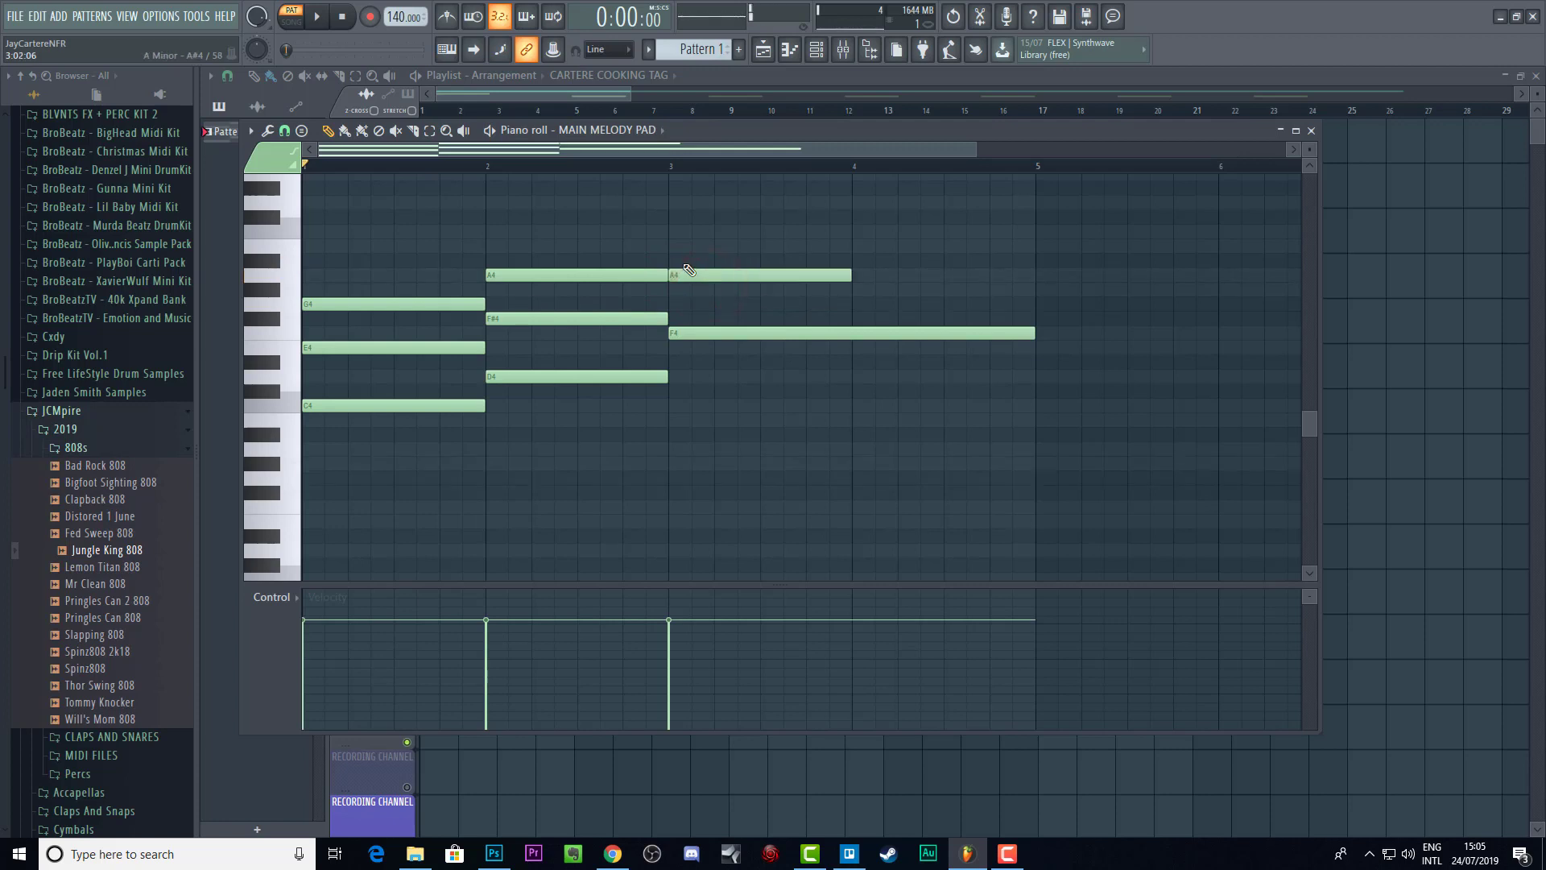
pyautogui.click(675, 217)
pyautogui.moveTo(700, 231); pyautogui.dragTo(699, 246)
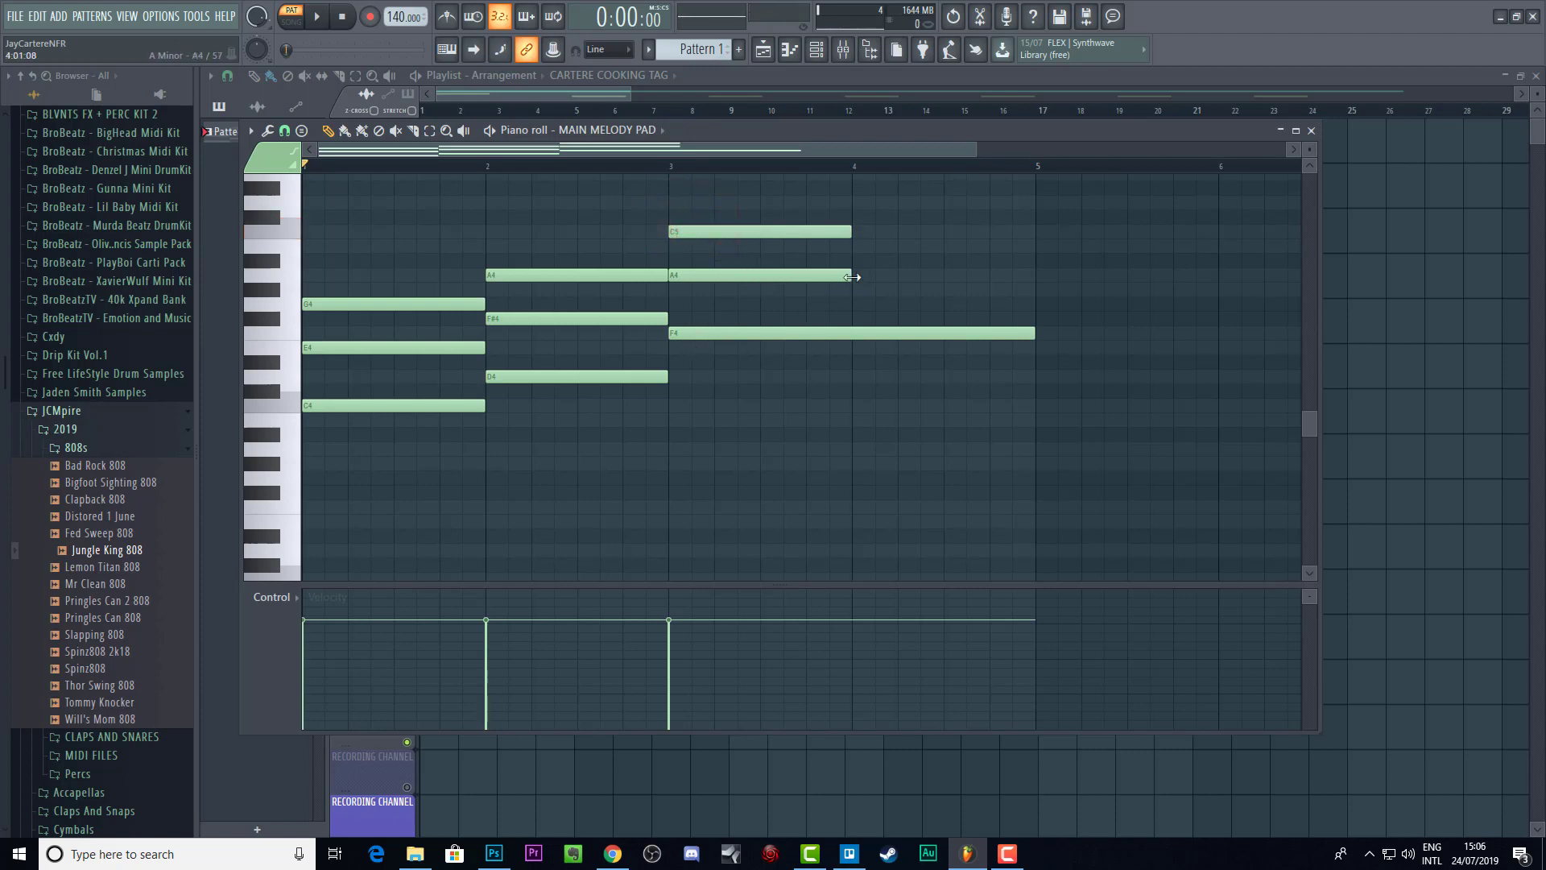
pyautogui.moveTo(851, 277); pyautogui.dragTo(1035, 277)
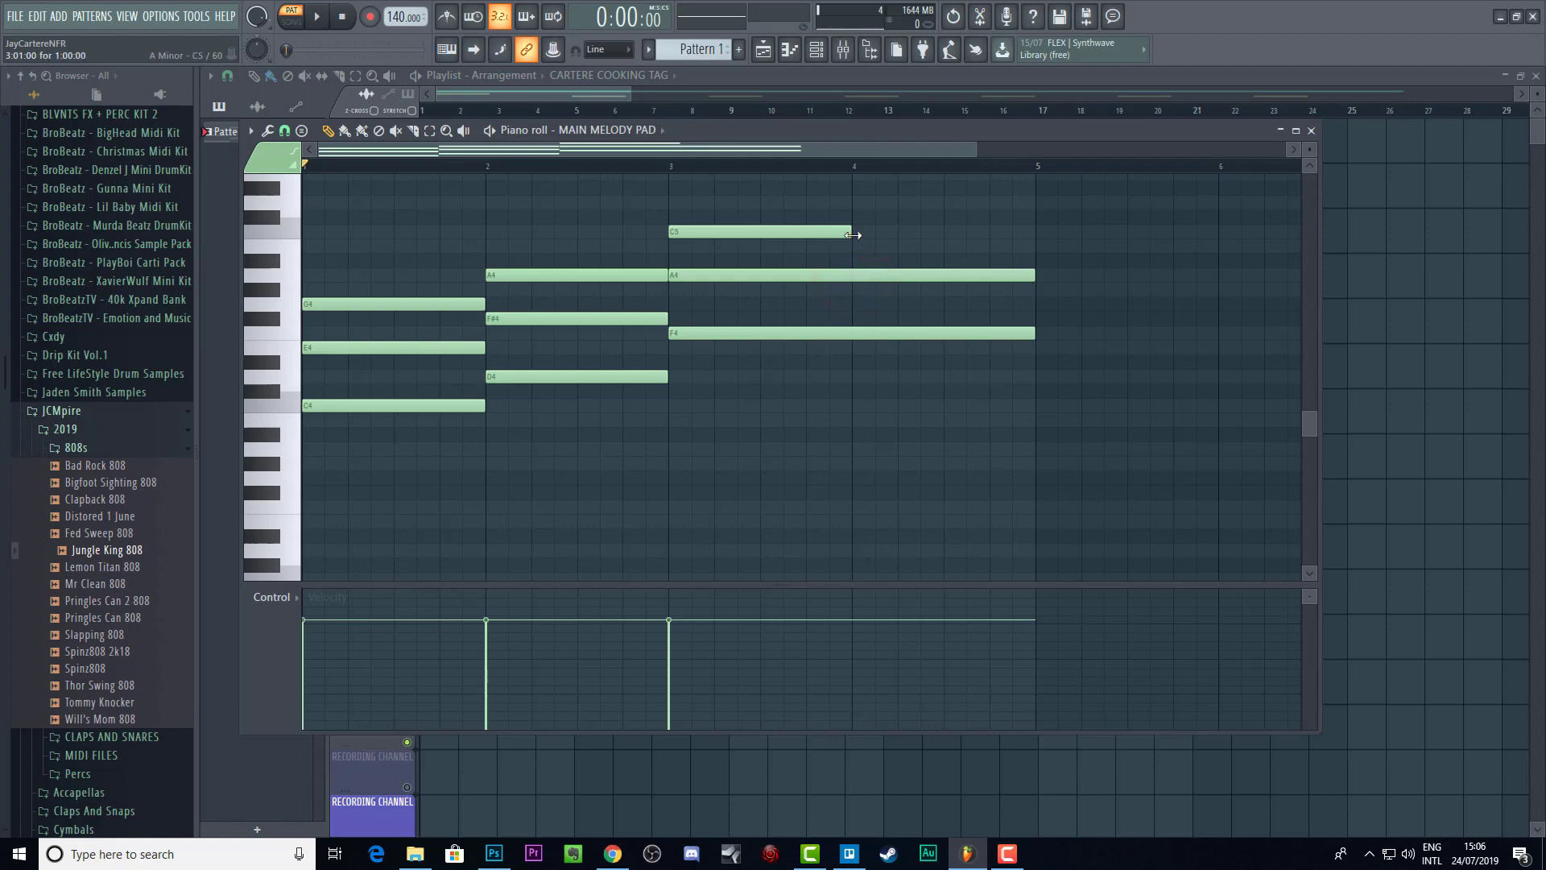
pyautogui.moveTo(852, 234); pyautogui.dragTo(1035, 235)
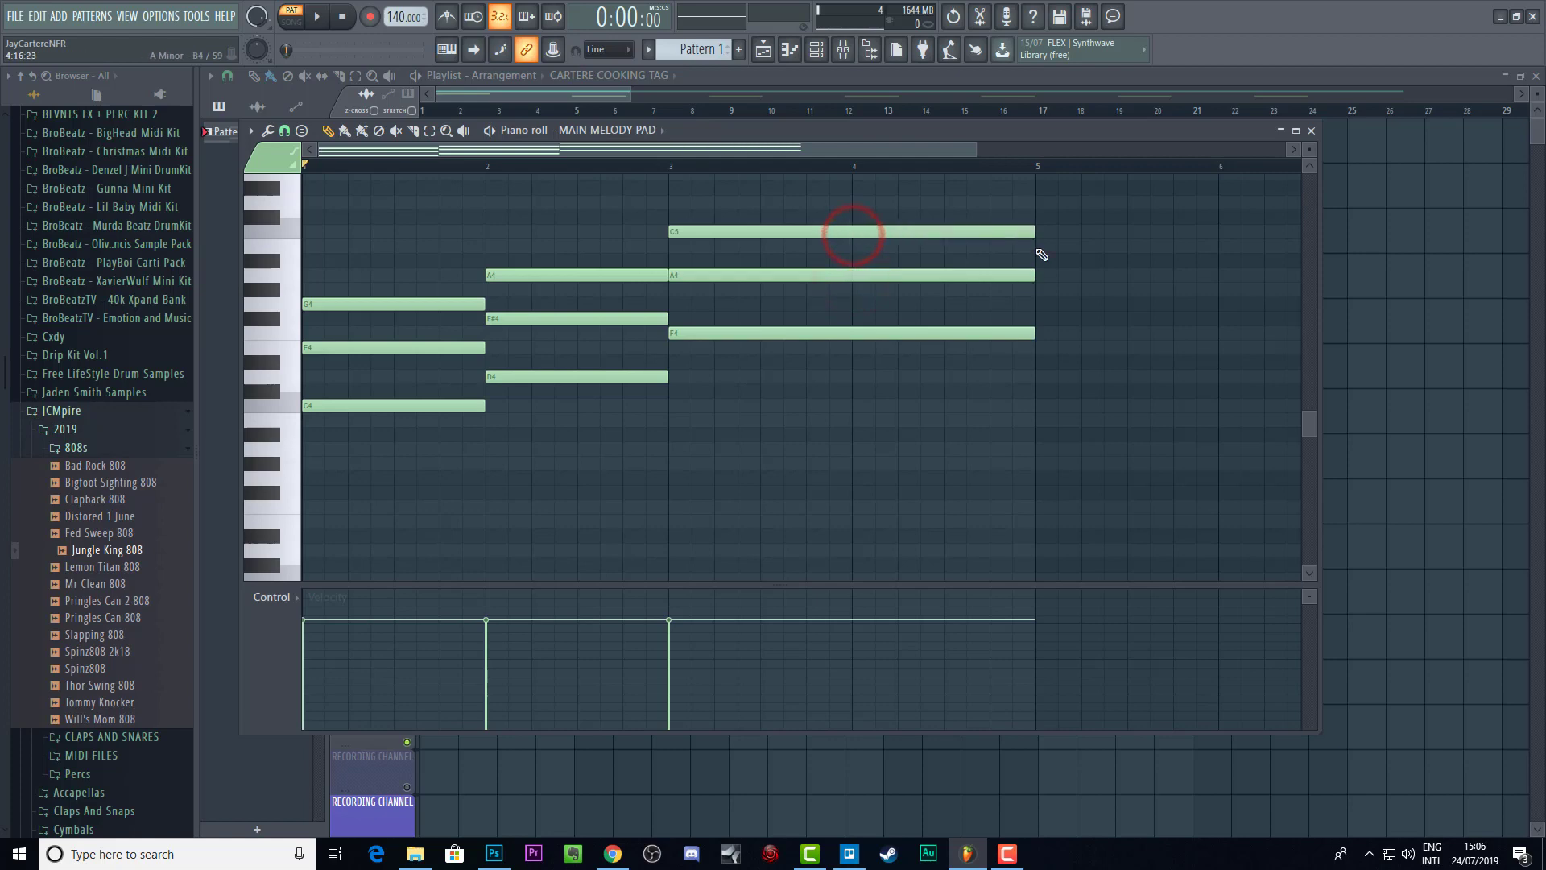
# Step: Invert the last chord by moving its C5 note down an octave to C4, and play the progression
pyautogui.click(737, 235)
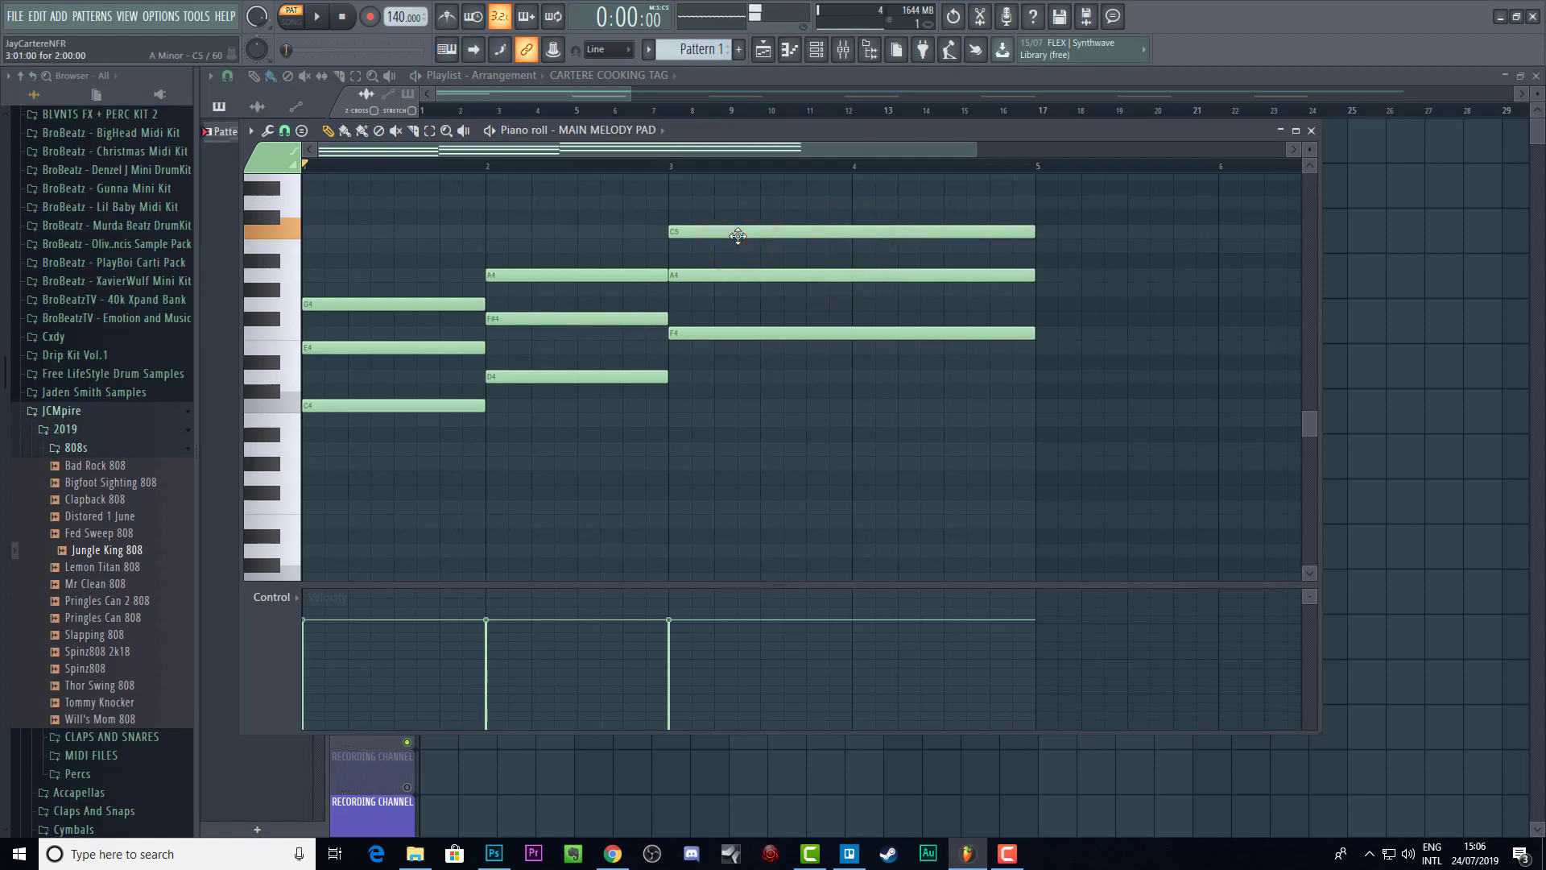
pyautogui.moveTo(737, 235); pyautogui.dragTo(633, 211)
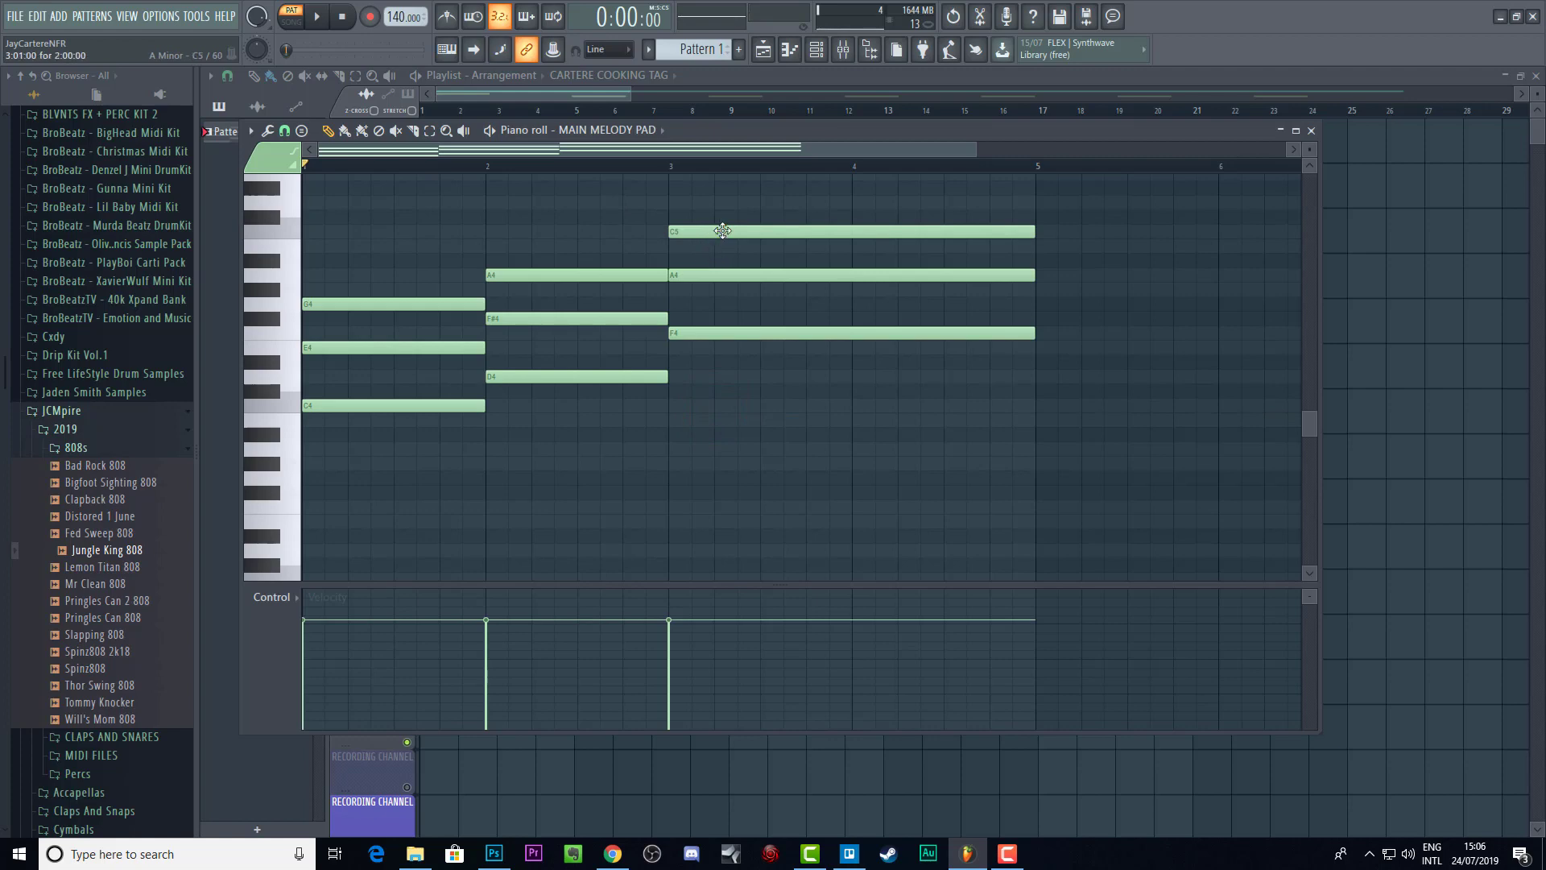
pyautogui.moveTo(722, 231); pyautogui.dragTo(705, 403)
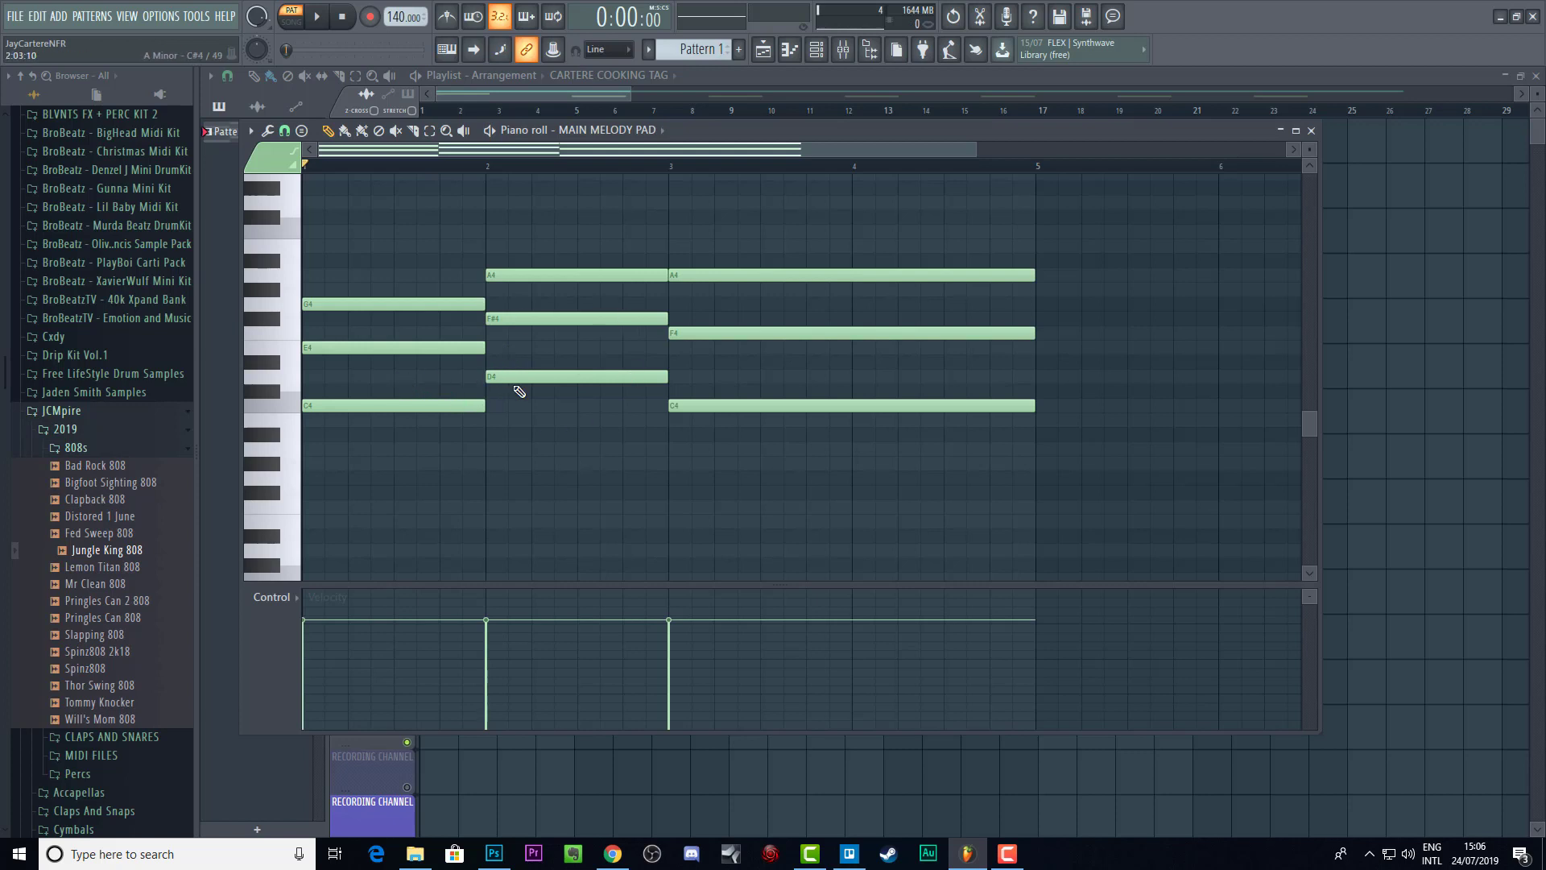
pyautogui.press('space')
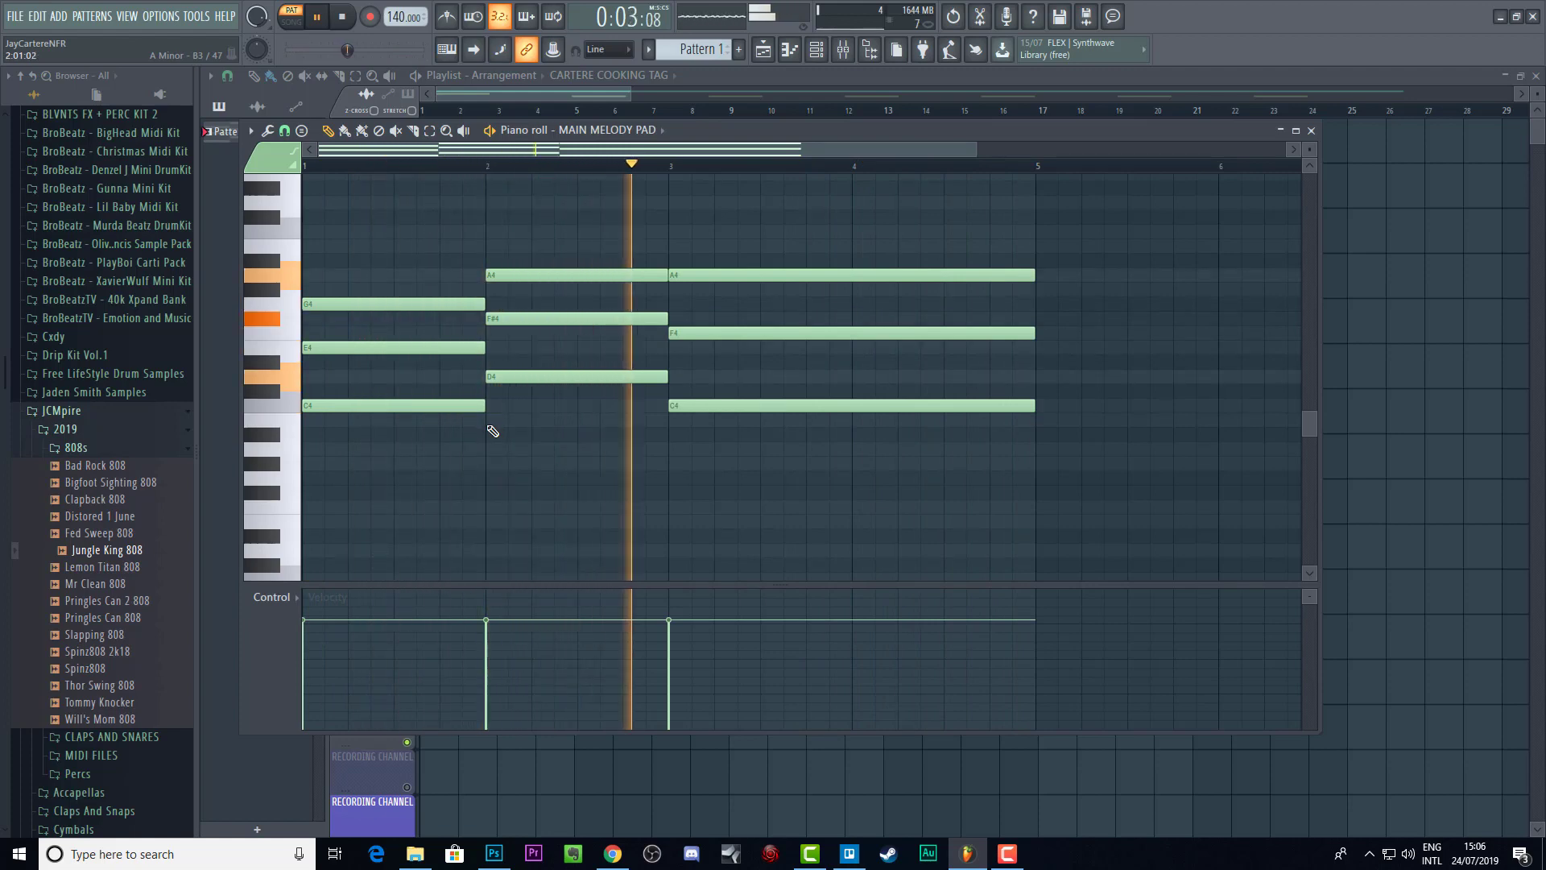
# Step: Stop playback and clear all chord notes from the MAIN MELODY PAD piano roll
pyautogui.press('space')
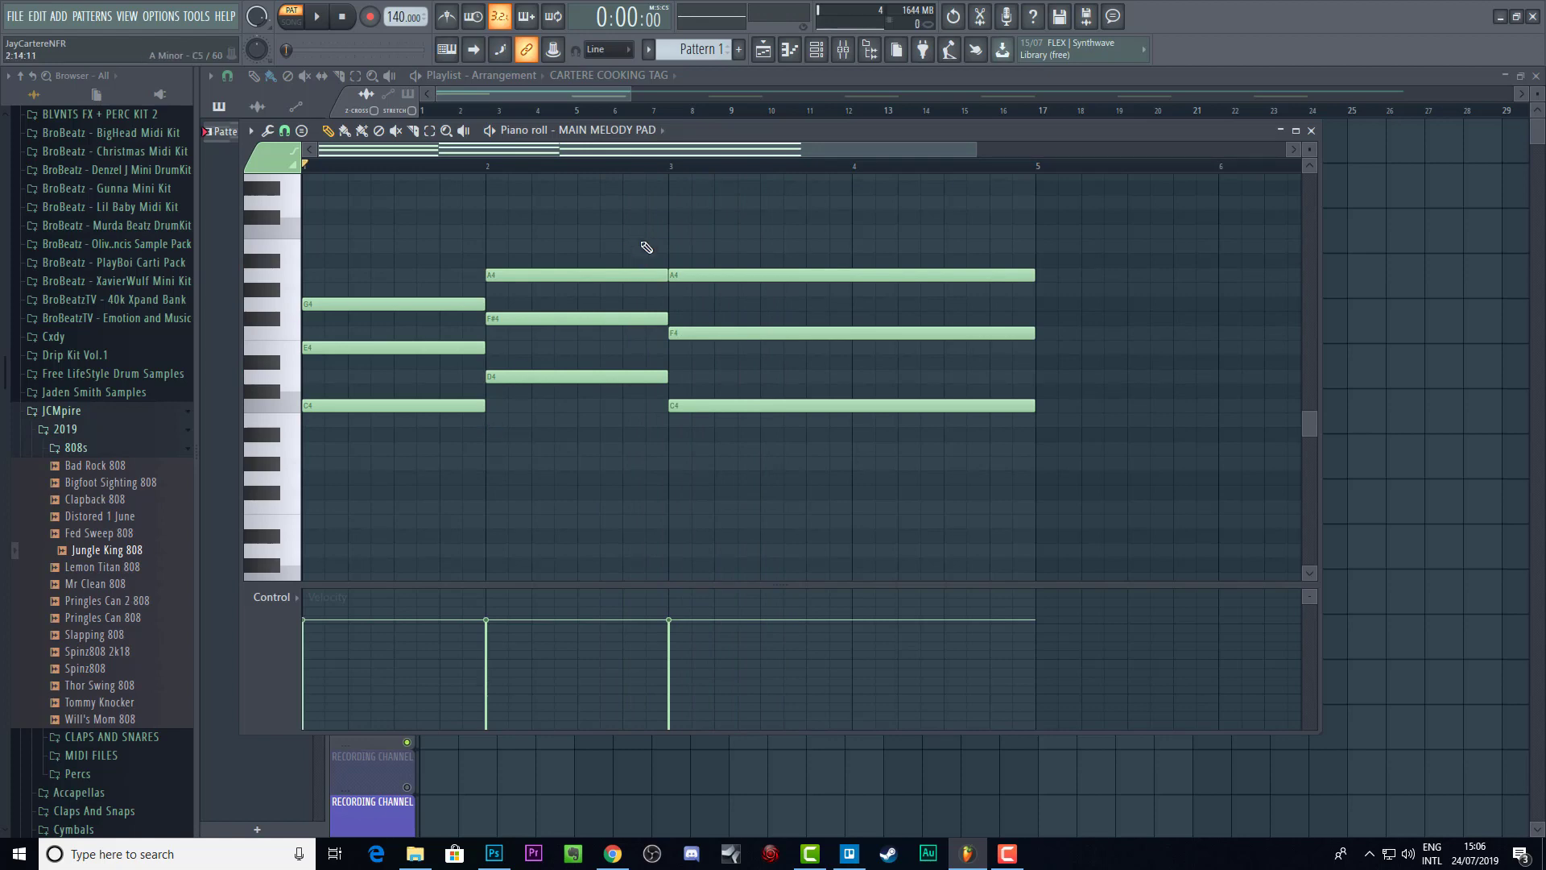
pyautogui.moveTo(705, 128); pyautogui.dragTo(684, 115)
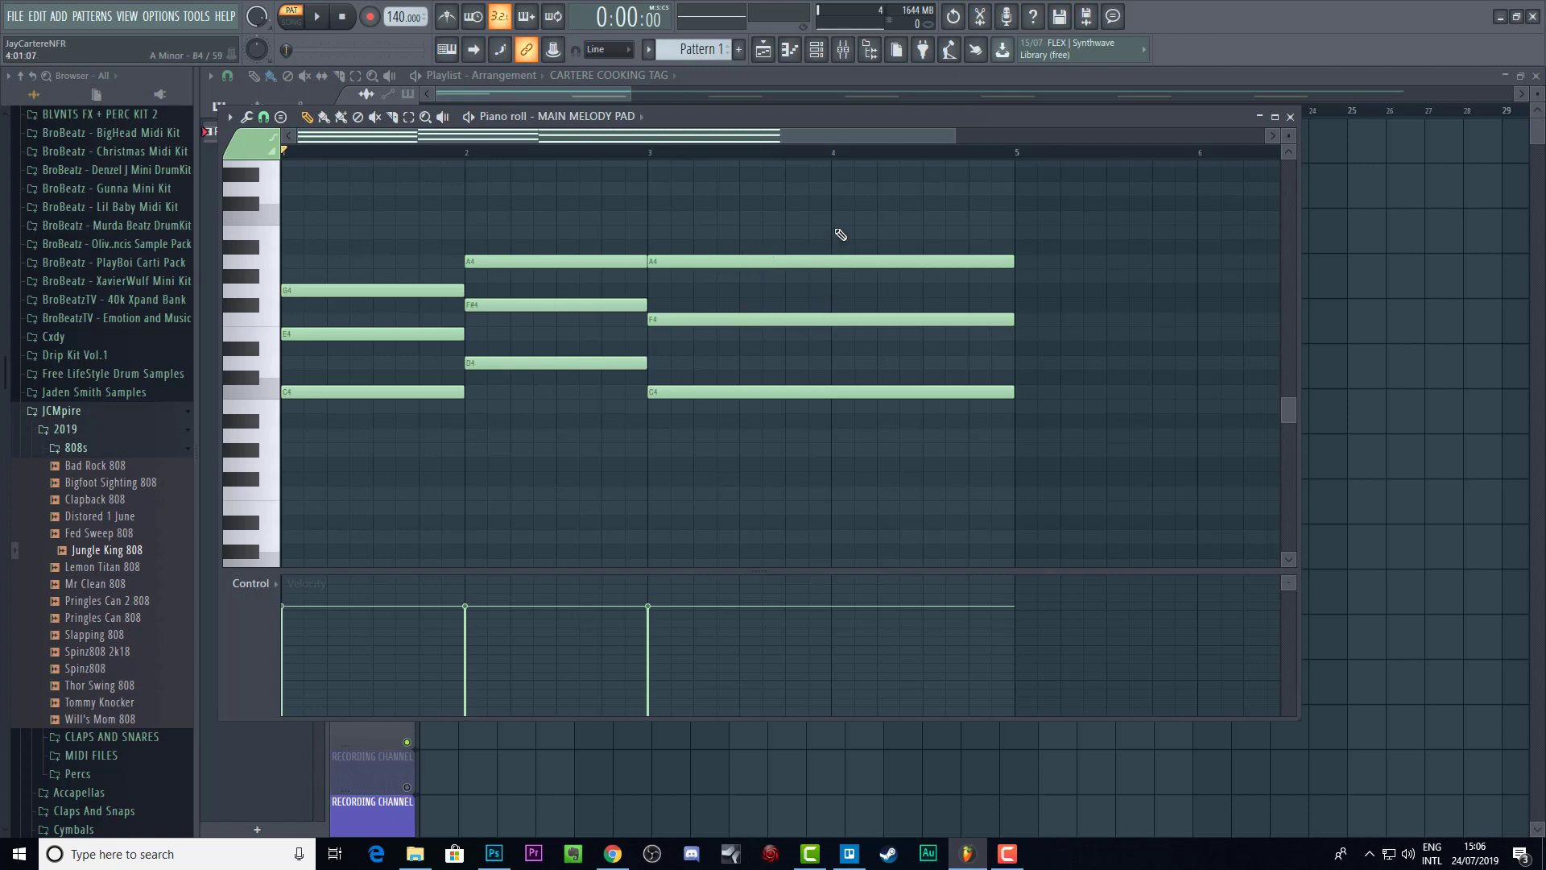
pyautogui.moveTo(838, 234)
pyautogui.mouseDown()
pyautogui.moveTo(835, 299)
pyautogui.moveTo(569, 152)
pyautogui.moveTo(370, 348)
pyautogui.moveTo(424, 424)
pyautogui.mouseUp()
pyautogui.moveTo(818, 114)
pyautogui.mouseDown()
pyautogui.moveTo(968, 385)
pyautogui.moveTo(956, 101)
pyautogui.moveTo(977, 158)
pyautogui.mouseUp()
# Step: Open Captain Chords from the channel rack and show its Verse chord progression
pyautogui.press('F6')
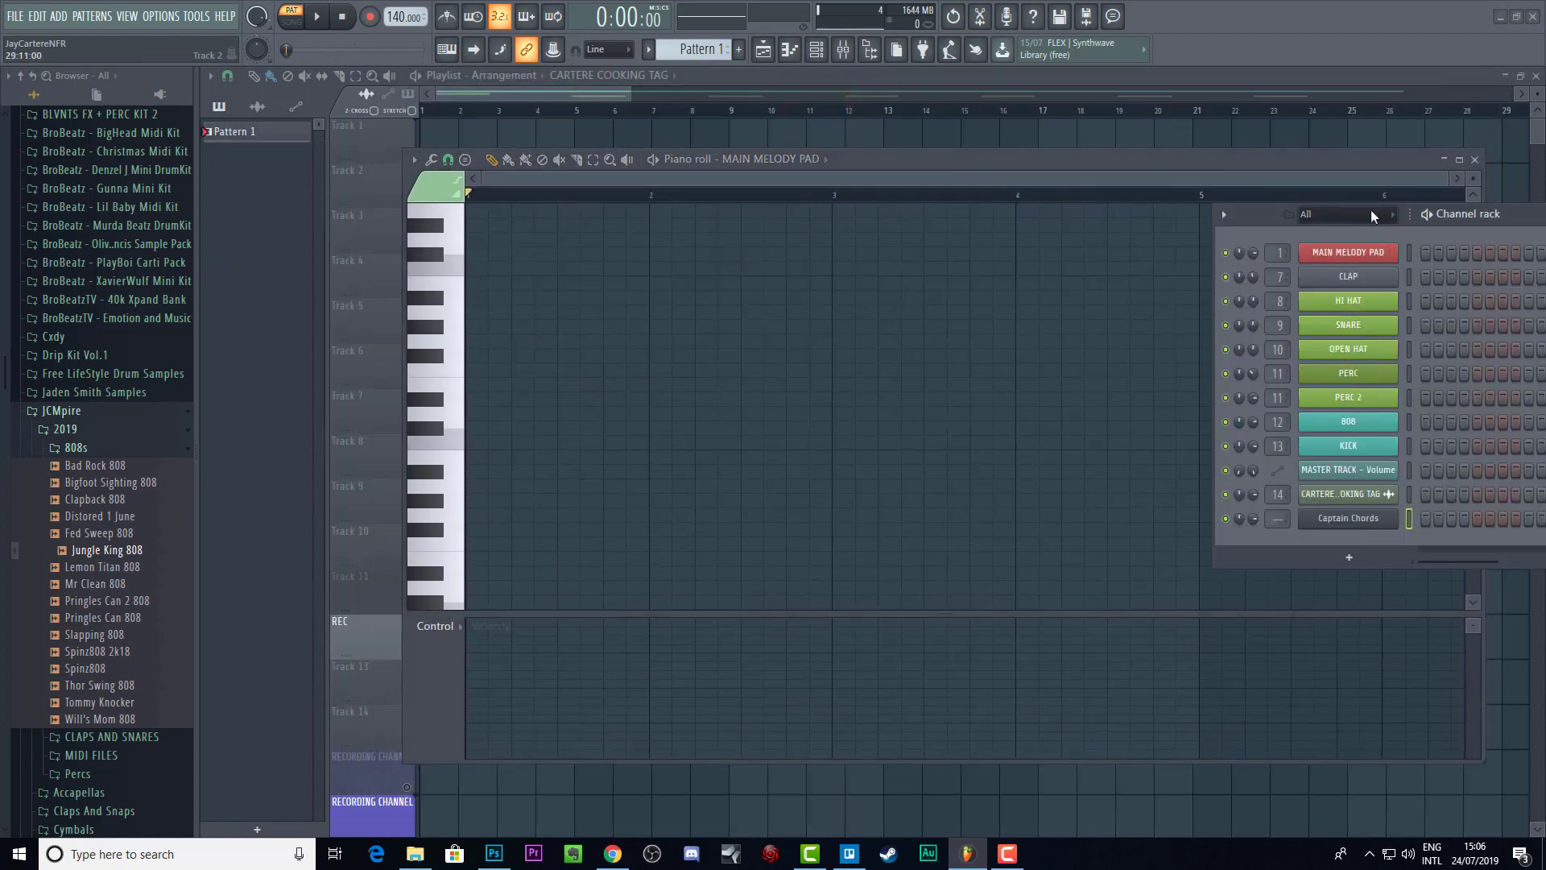
pyautogui.moveTo(1514, 211); pyautogui.dragTo(1545, 297)
pyautogui.click(586, 486)
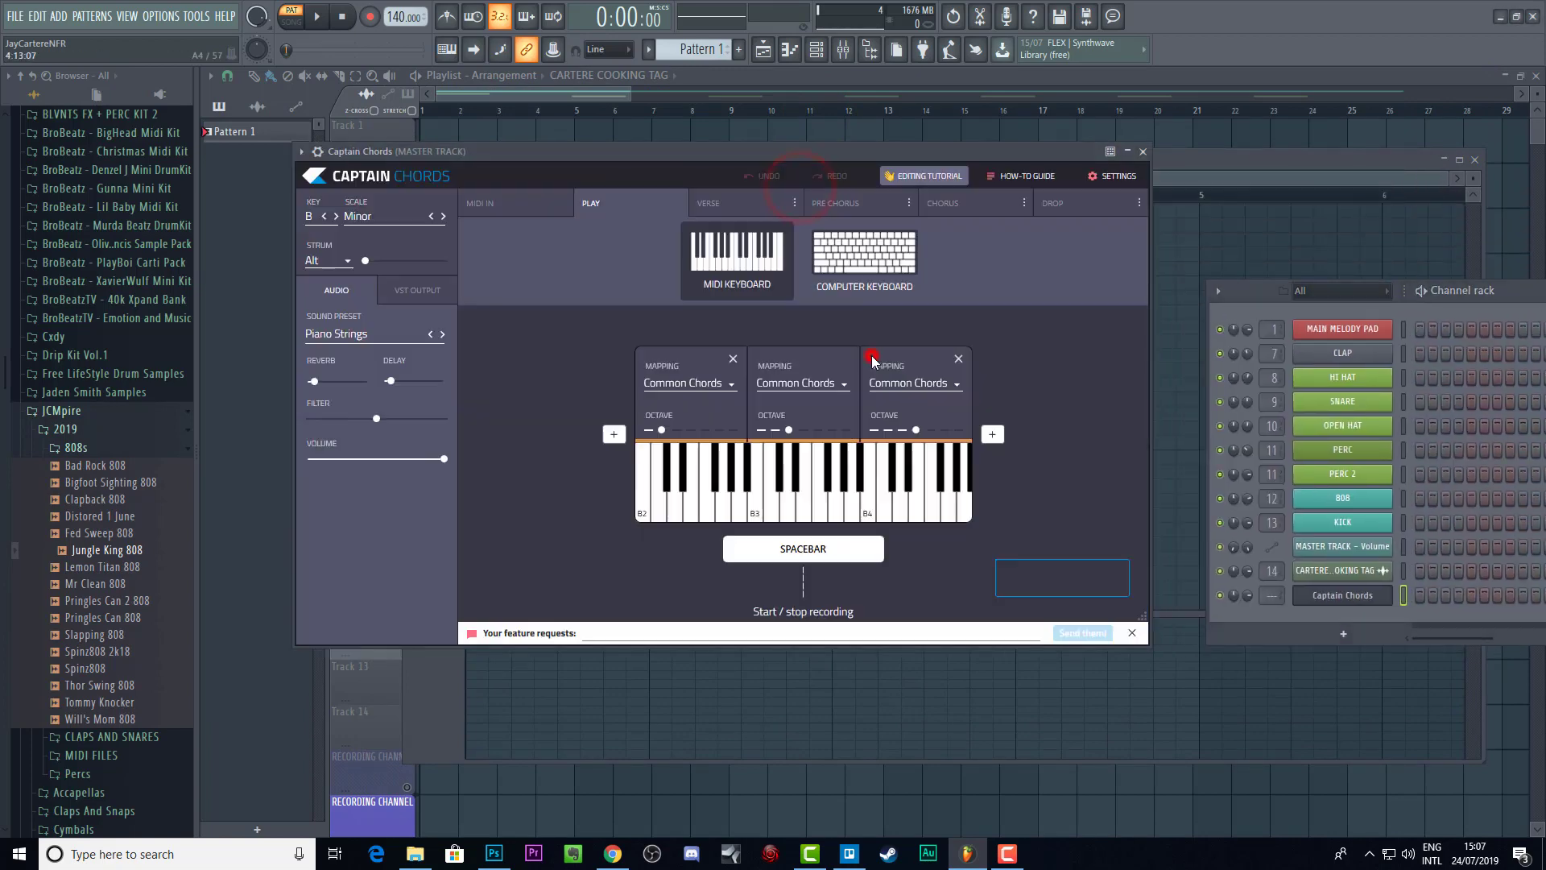
pyautogui.click(719, 203)
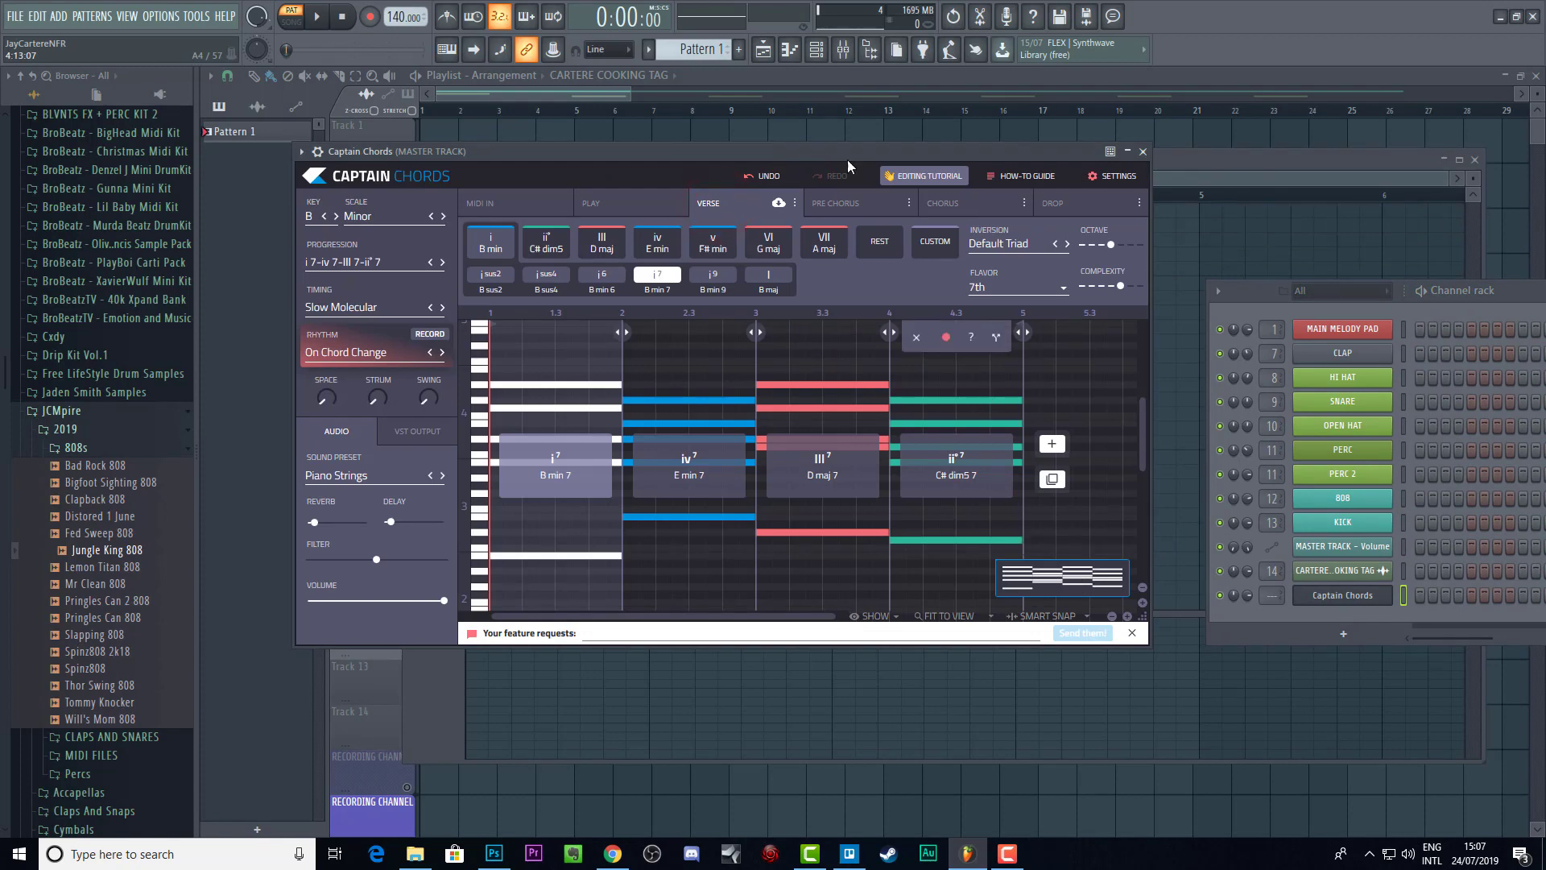
# Step: Transfer the Verse chord clip from Captain Chords to the MAIN MELODY PAD channel and close the plugin
pyautogui.moveTo(853, 160); pyautogui.dragTo(459, 71)
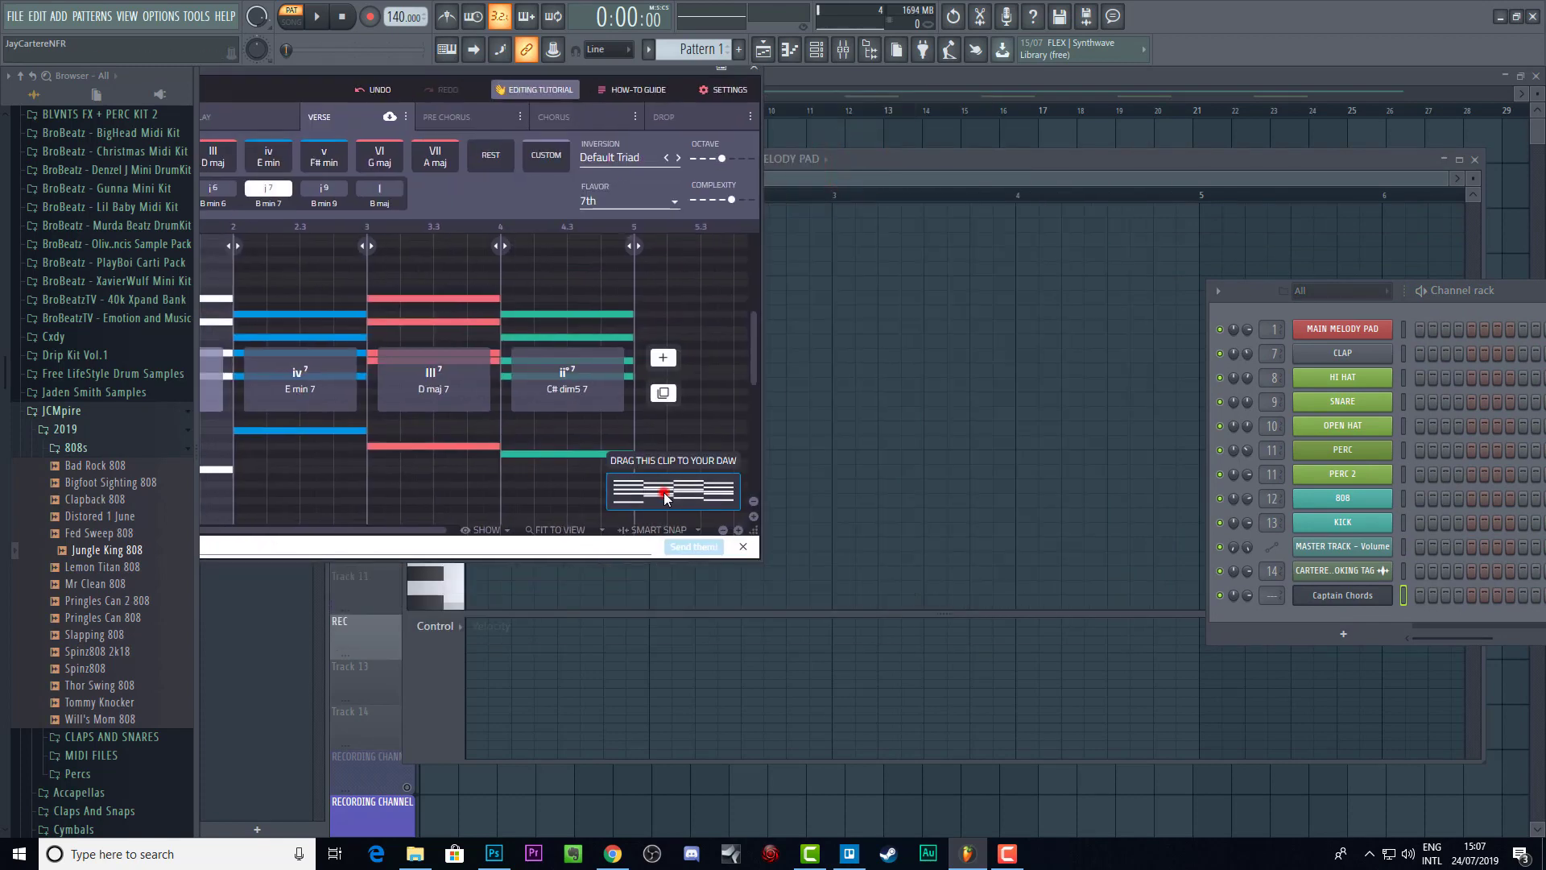
pyautogui.click(663, 492)
pyautogui.moveTo(1365, 328); pyautogui.dragTo(1365, 328)
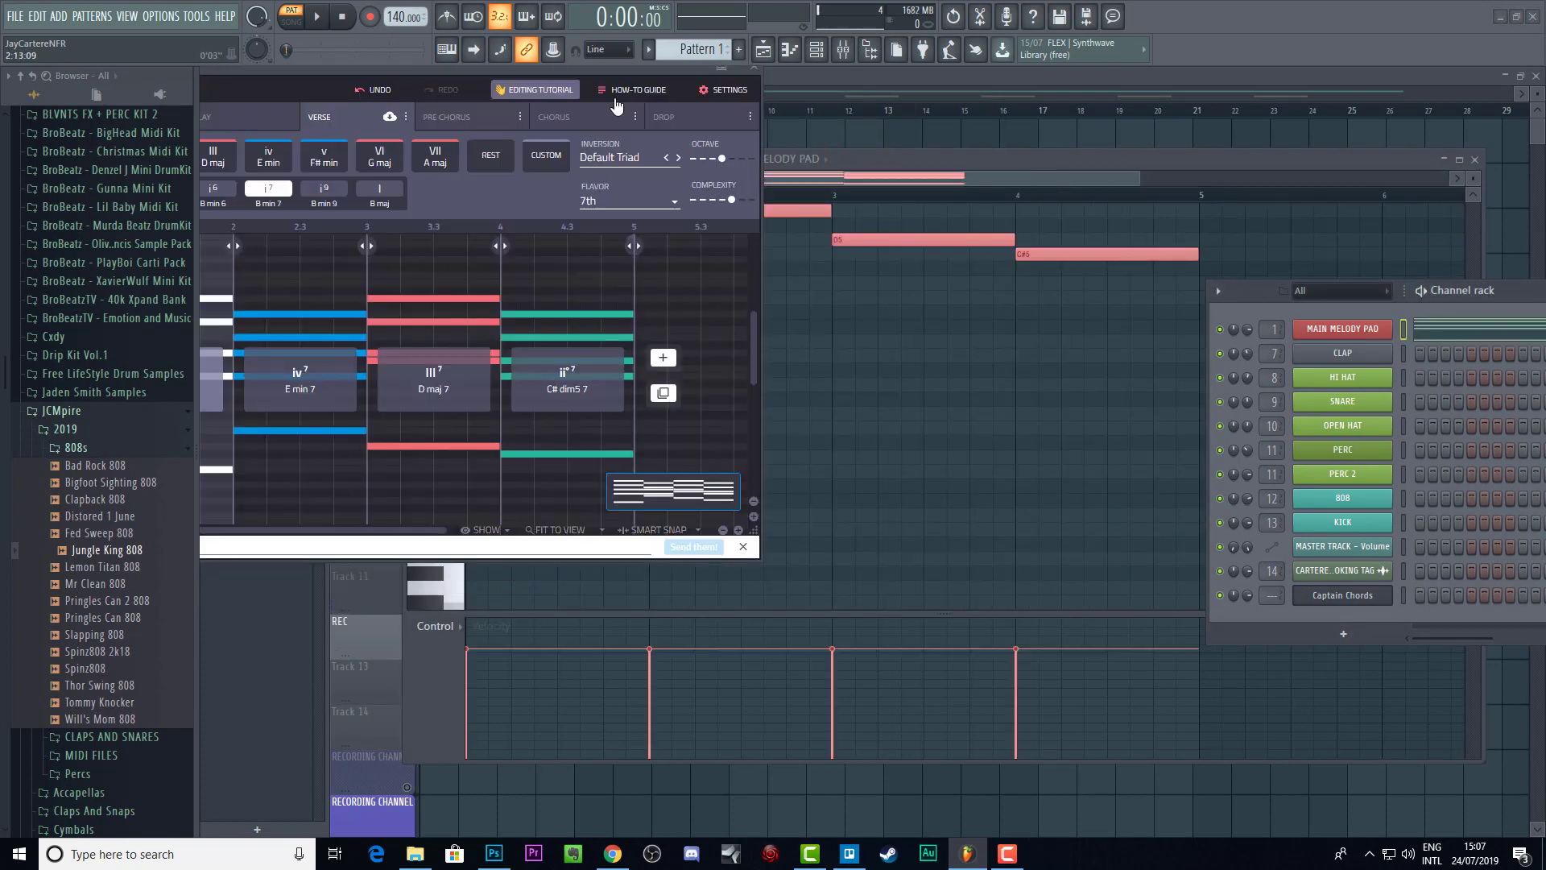
pyautogui.click(693, 60)
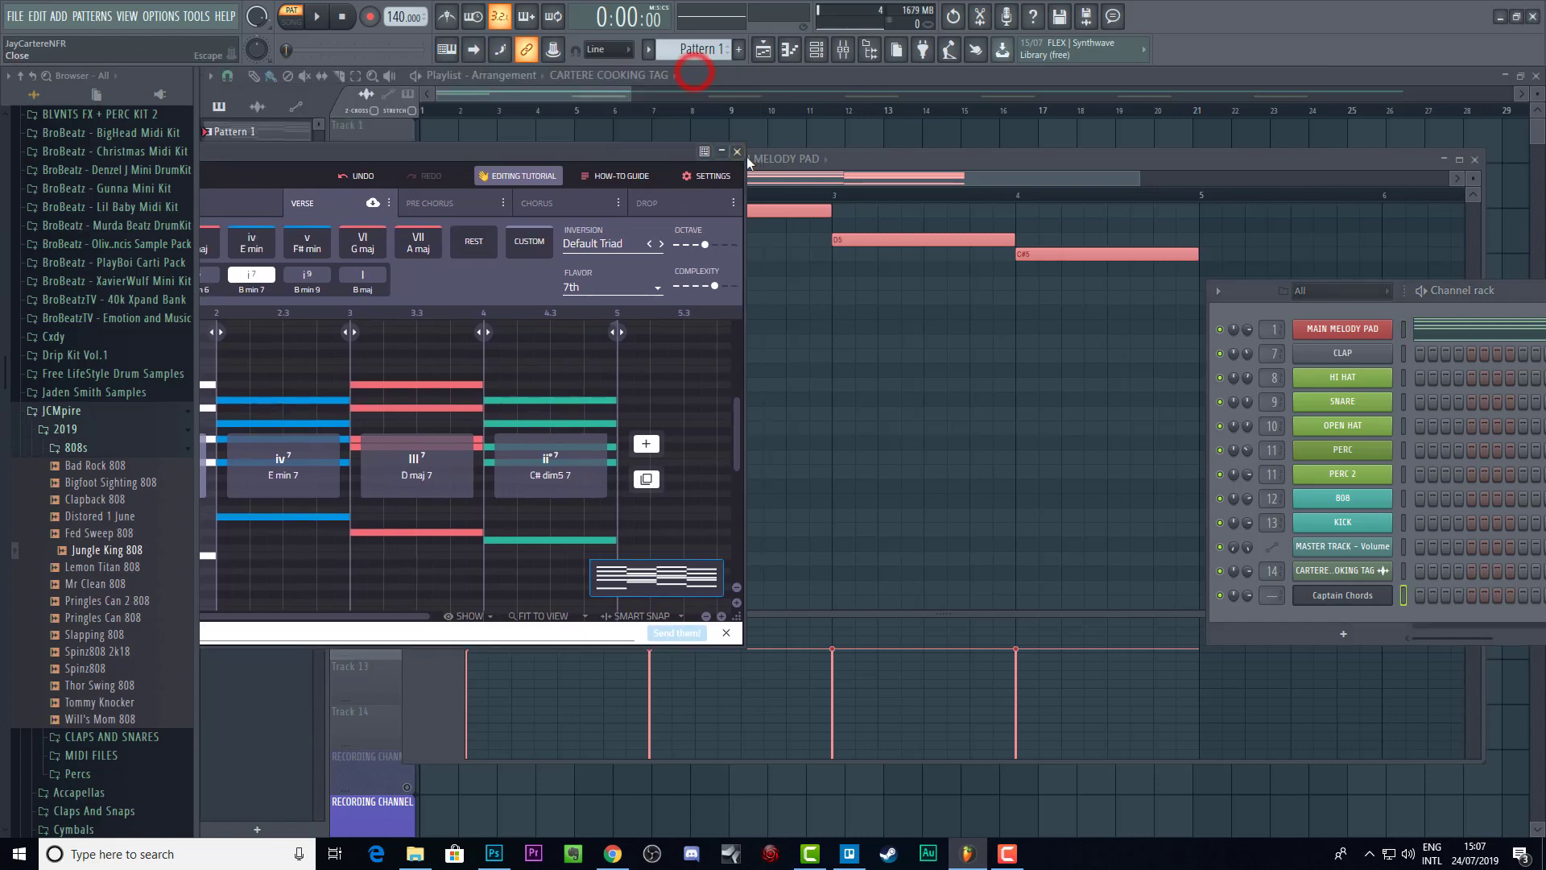
pyautogui.click(738, 152)
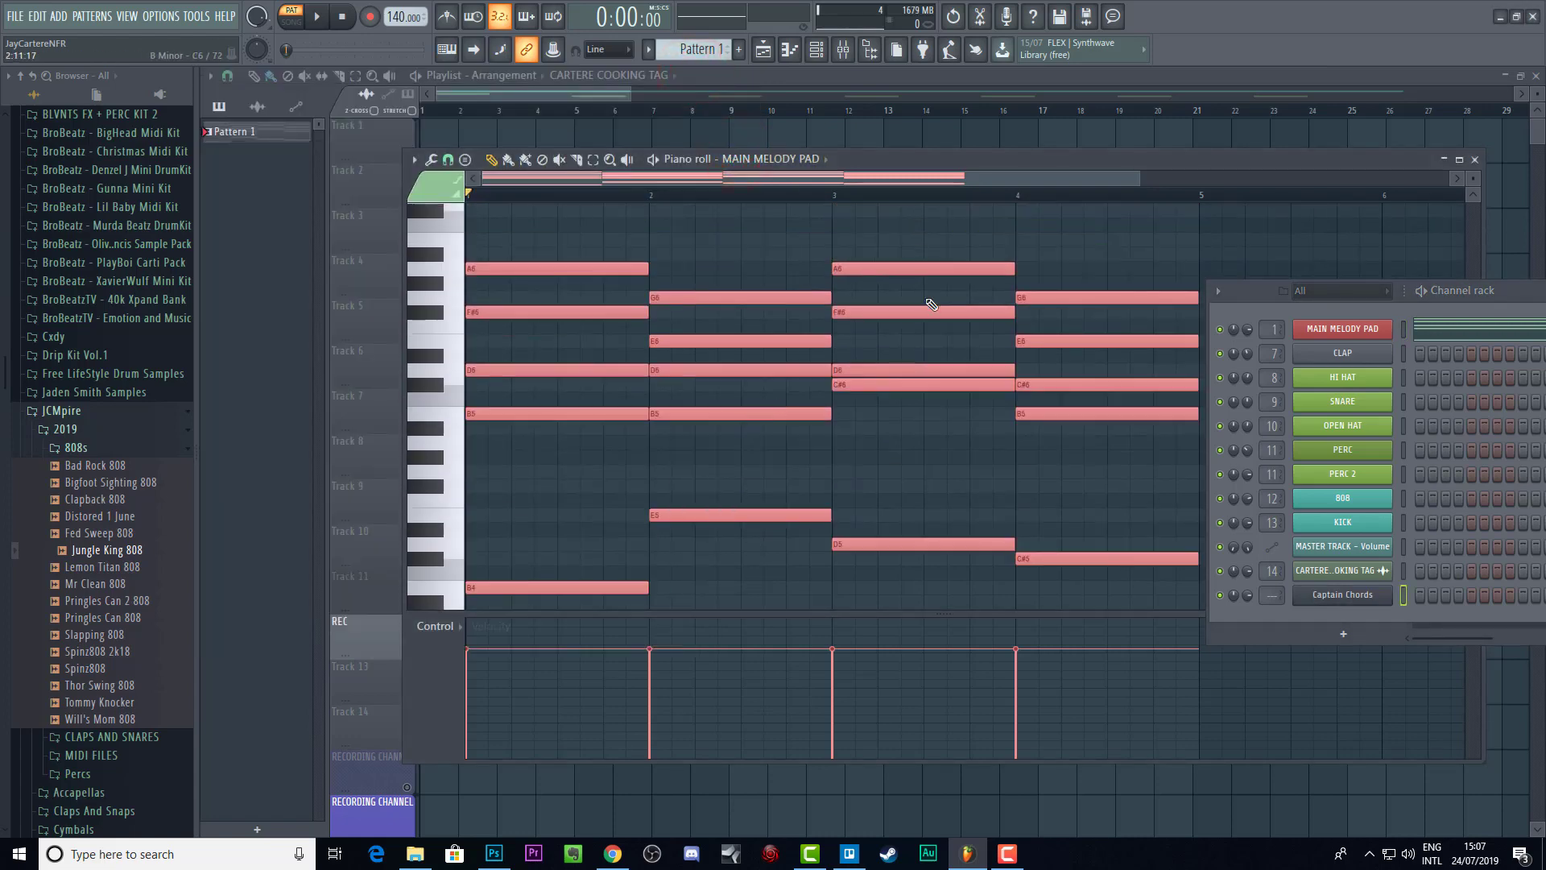
pyautogui.moveTo(1139, 182); pyautogui.dragTo(1454, 201)
pyautogui.moveTo(1504, 291); pyautogui.dragTo(806, 190)
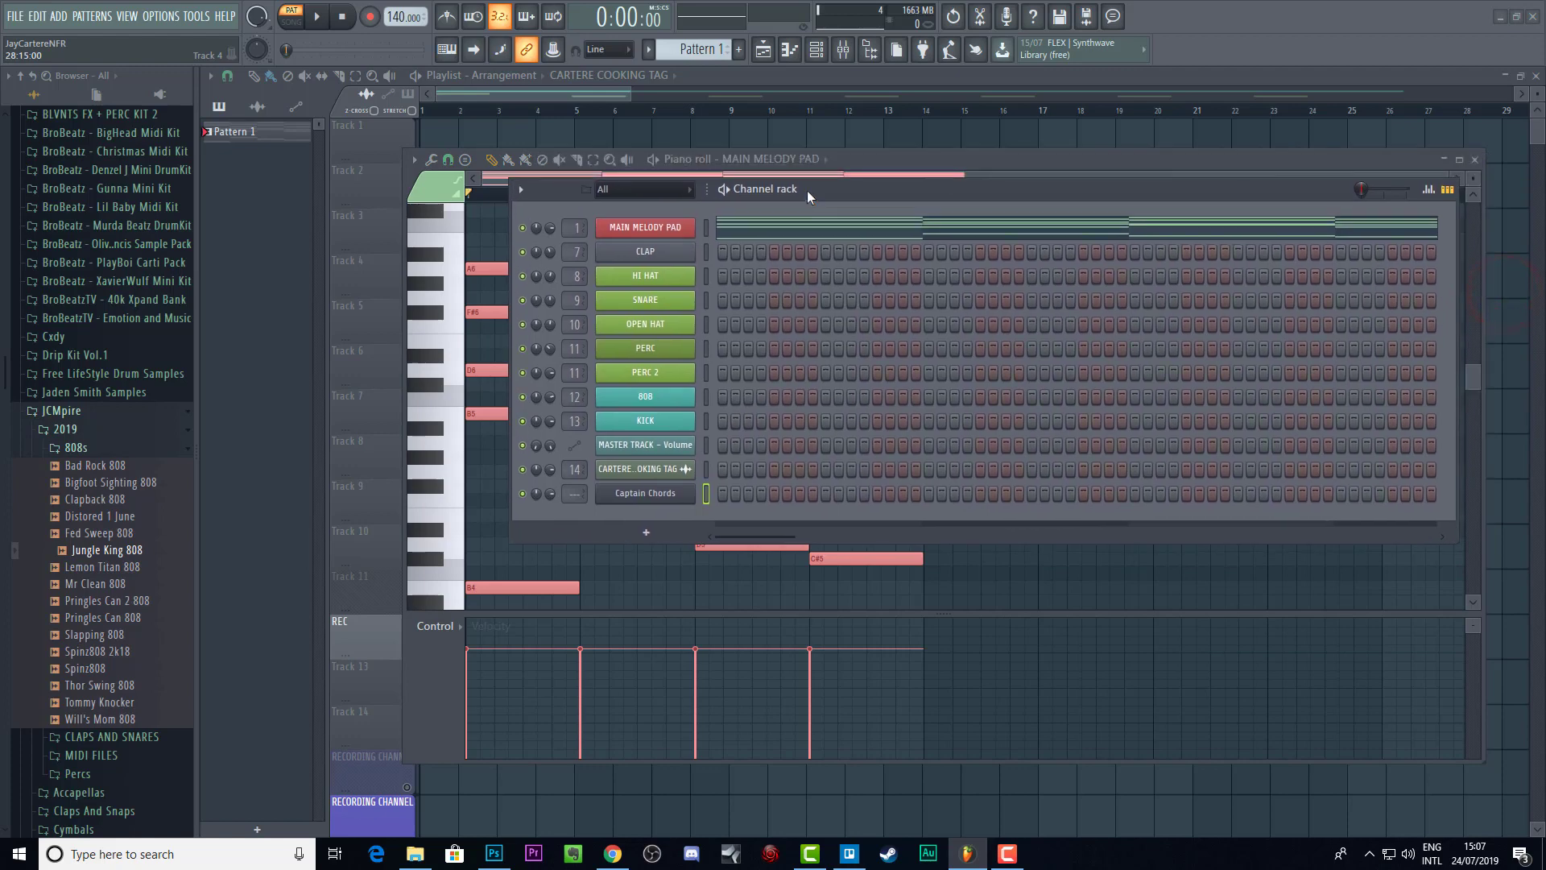
pyautogui.click(652, 492)
pyautogui.click(239, 205)
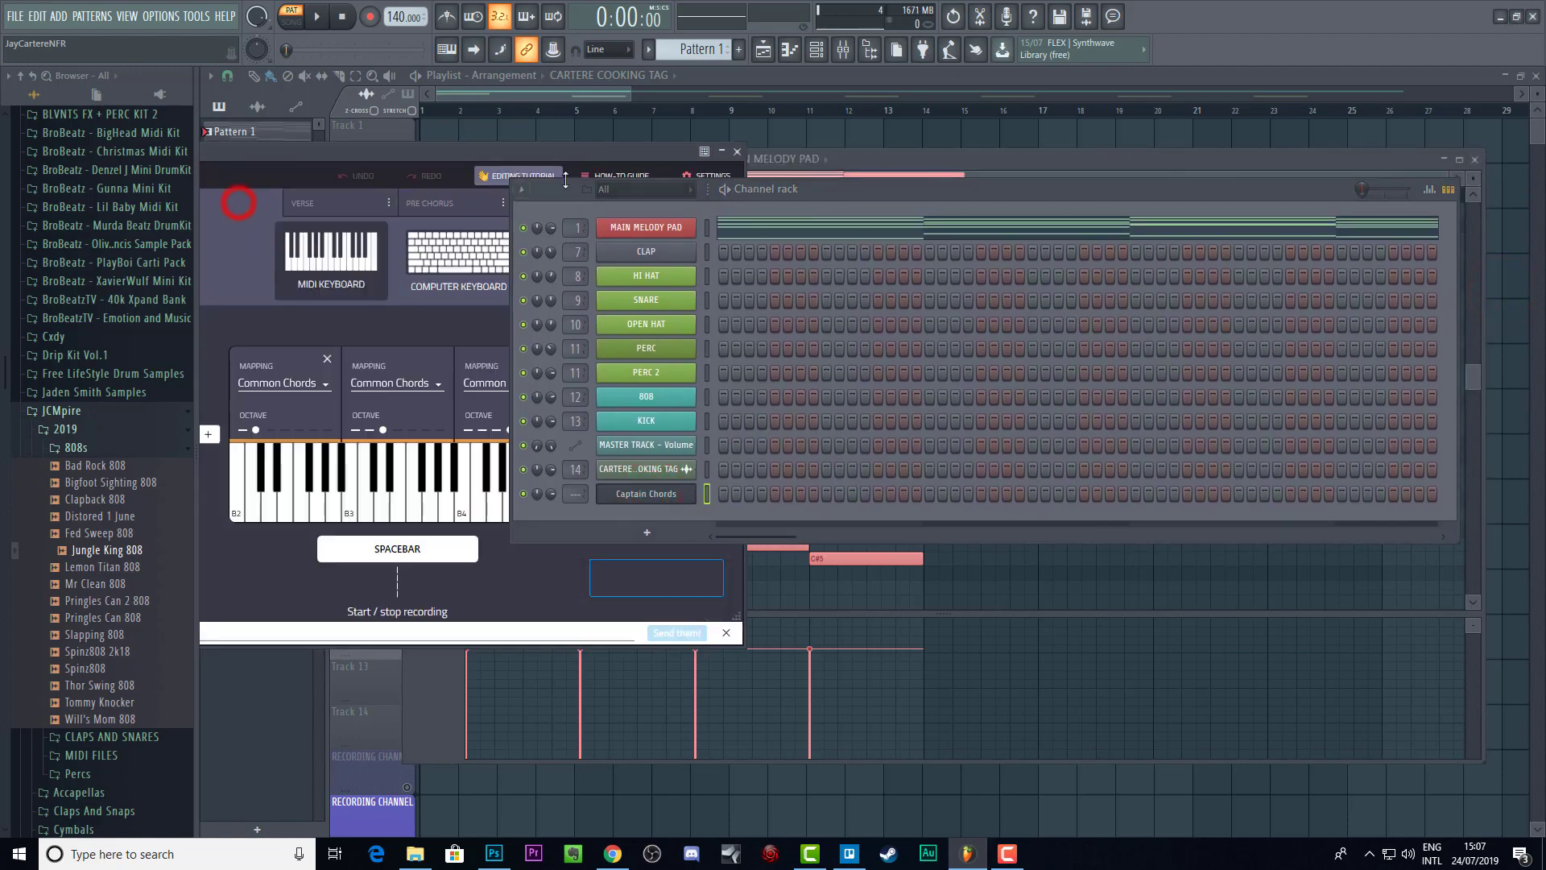
pyautogui.click(736, 152)
# Step: Select the MAIN MELODY PAD channel and play the imported chord progression in the piano roll
pyautogui.moveTo(843, 191); pyautogui.dragTo(1015, 178)
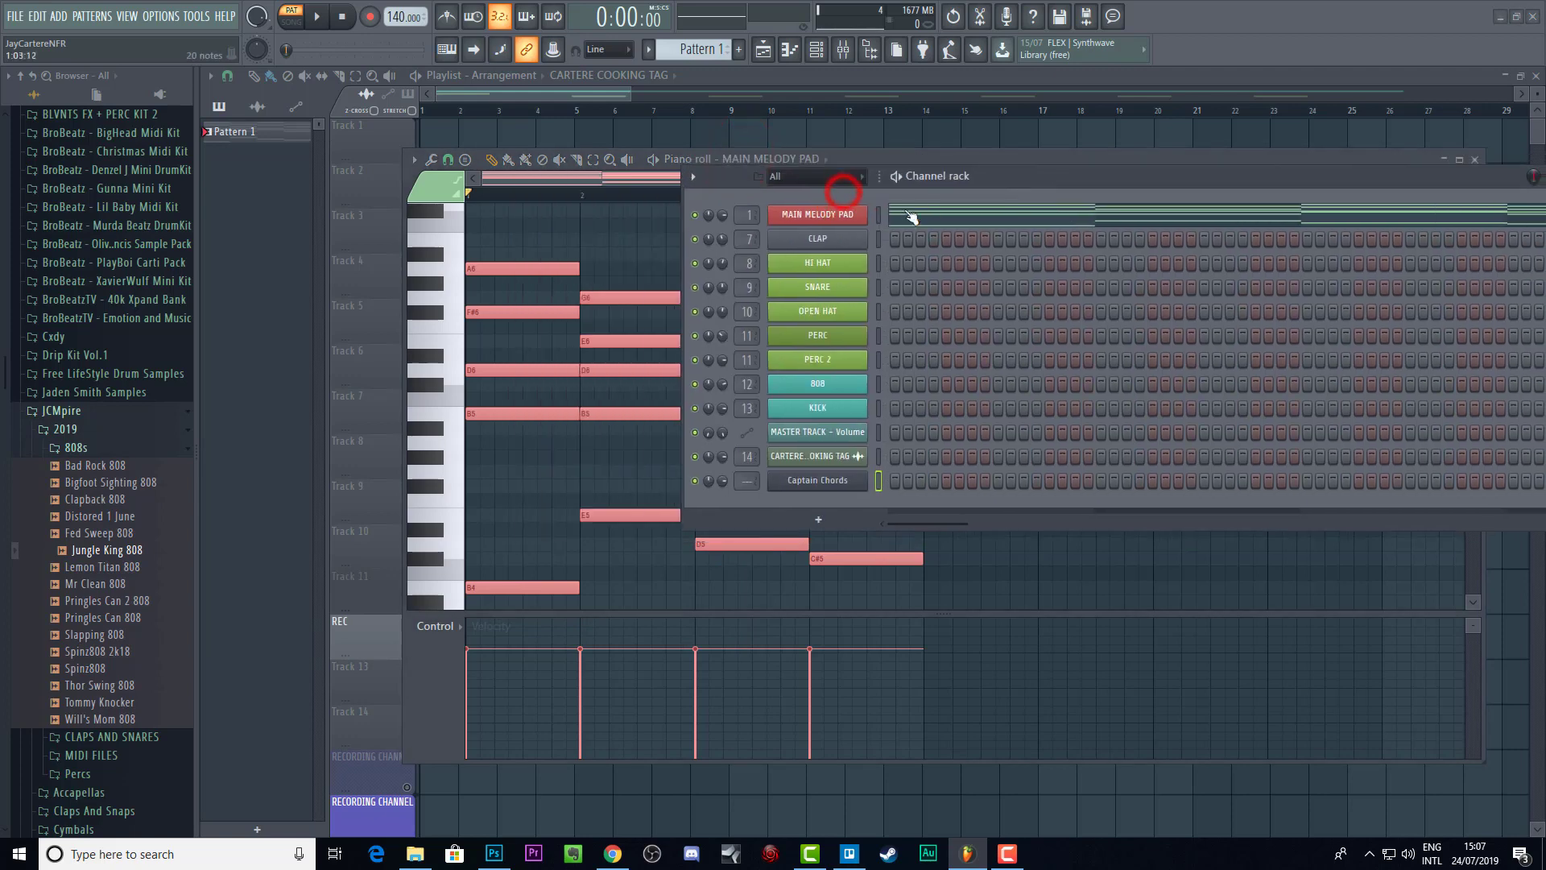
pyautogui.click(879, 214)
pyautogui.click(1022, 167)
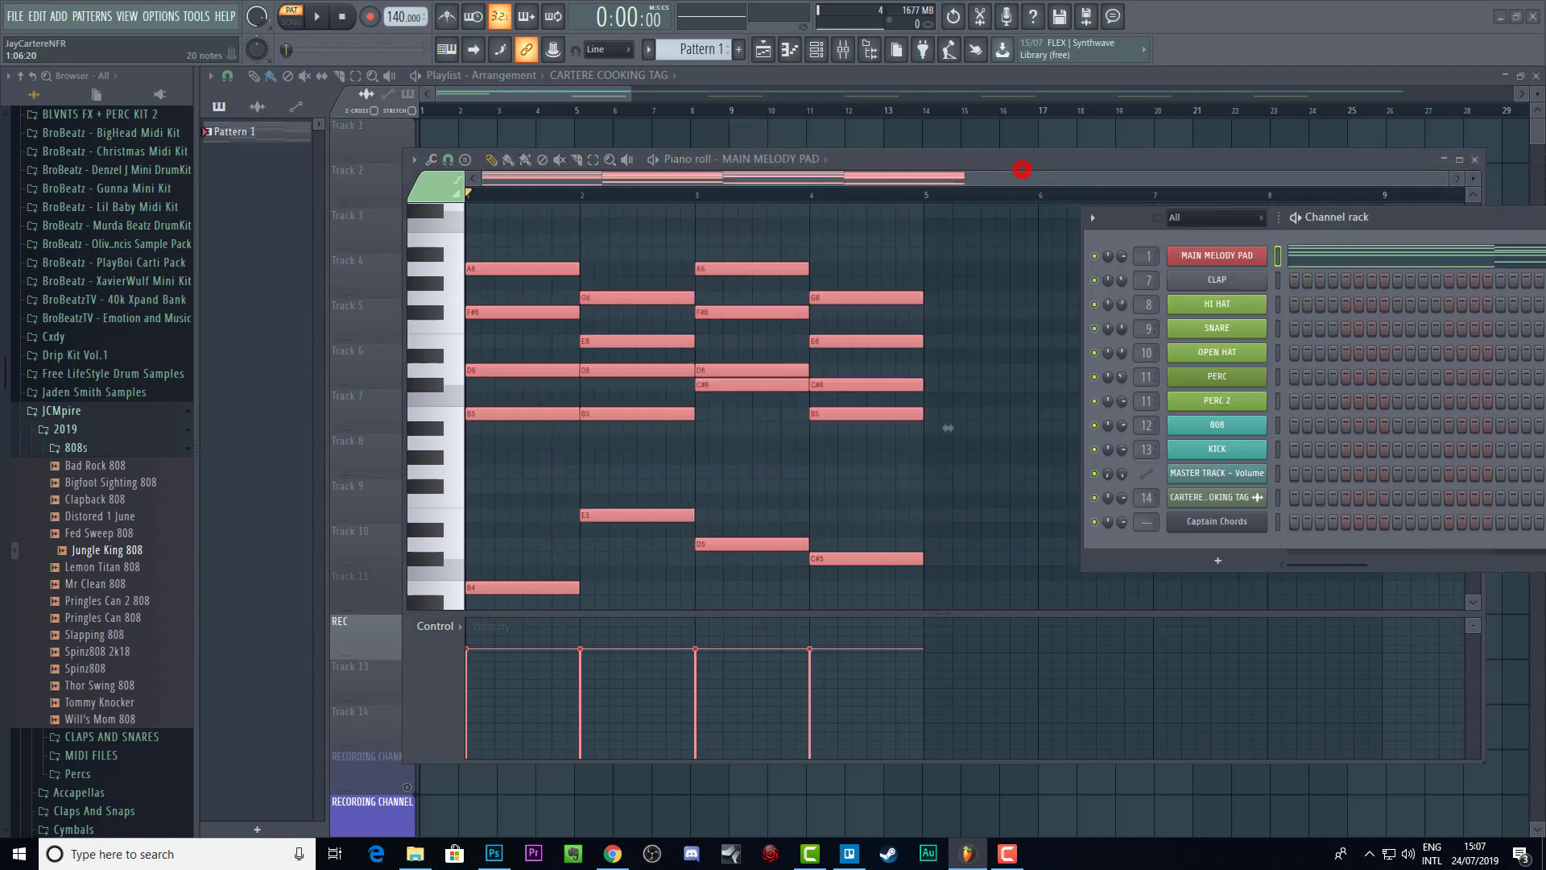
pyautogui.press('space')
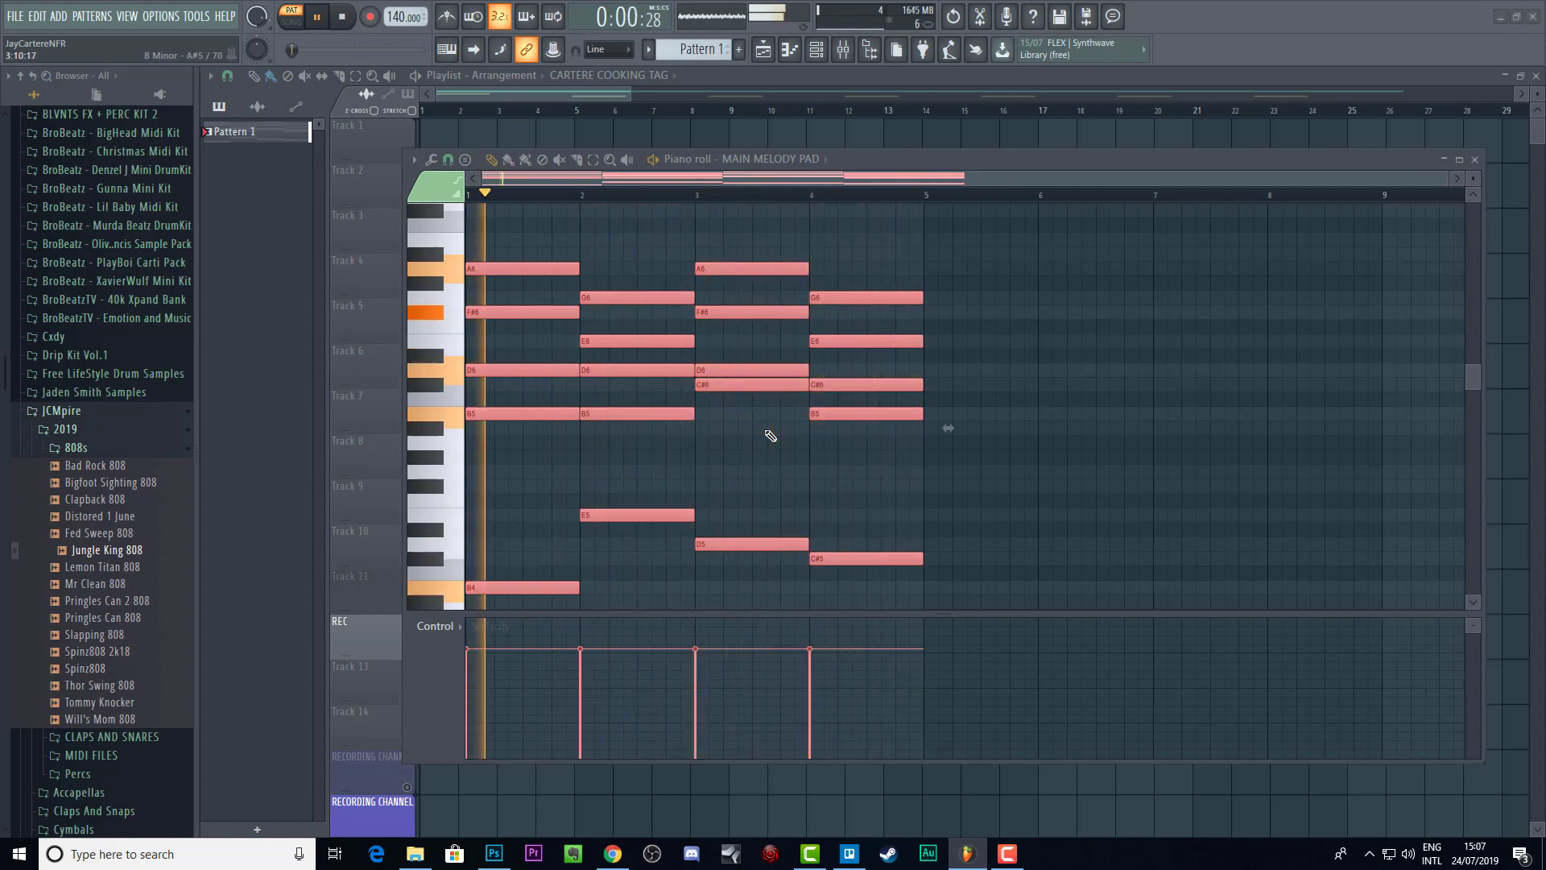
pyautogui.scroll(2, 771, 435)
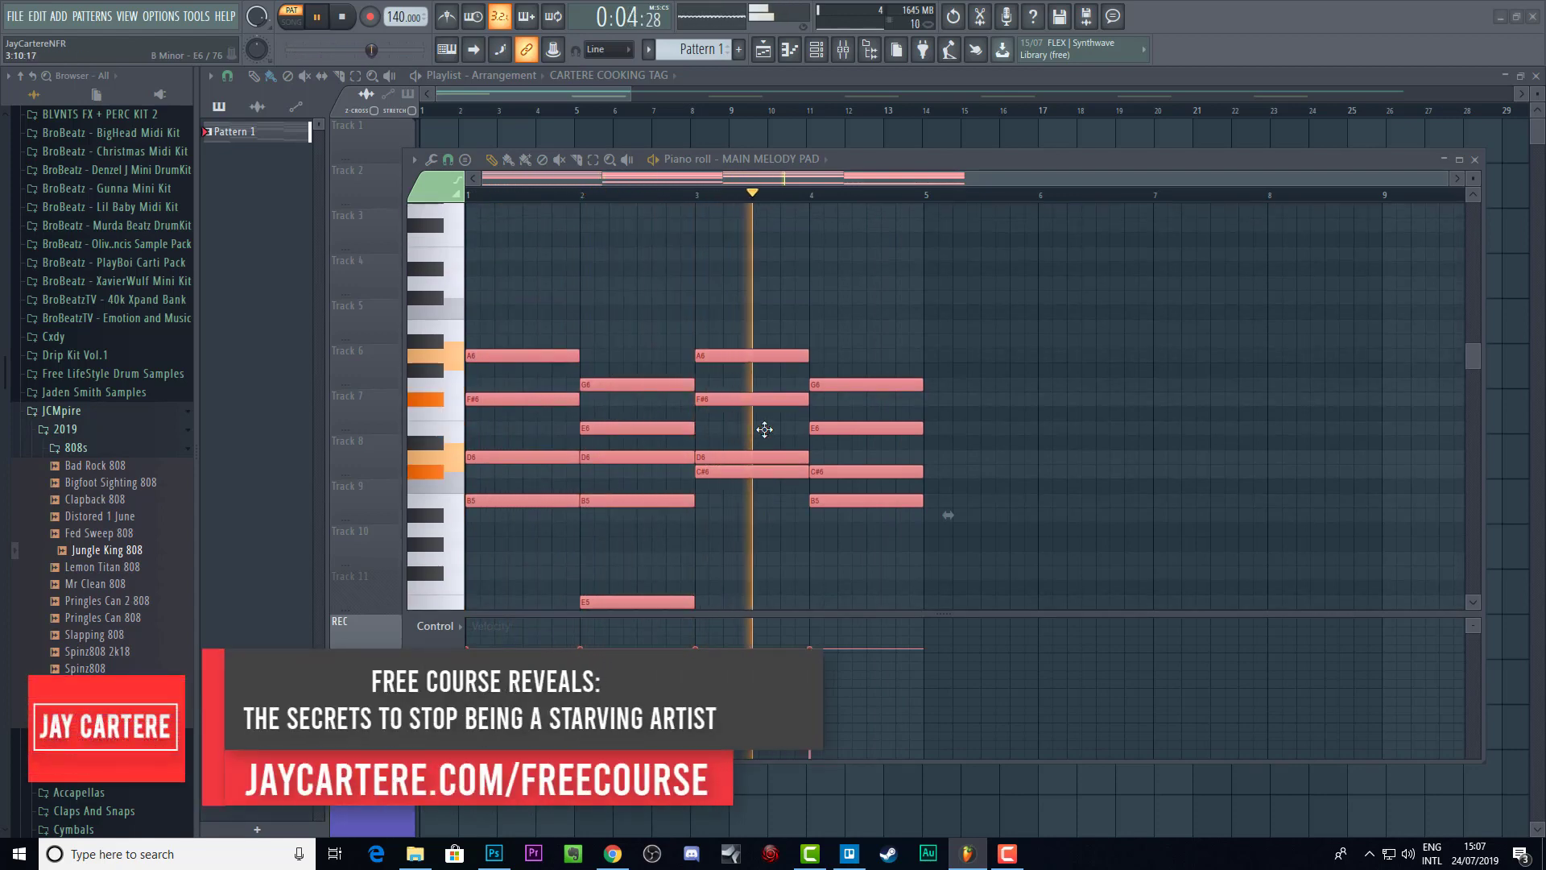
pyautogui.press('space')
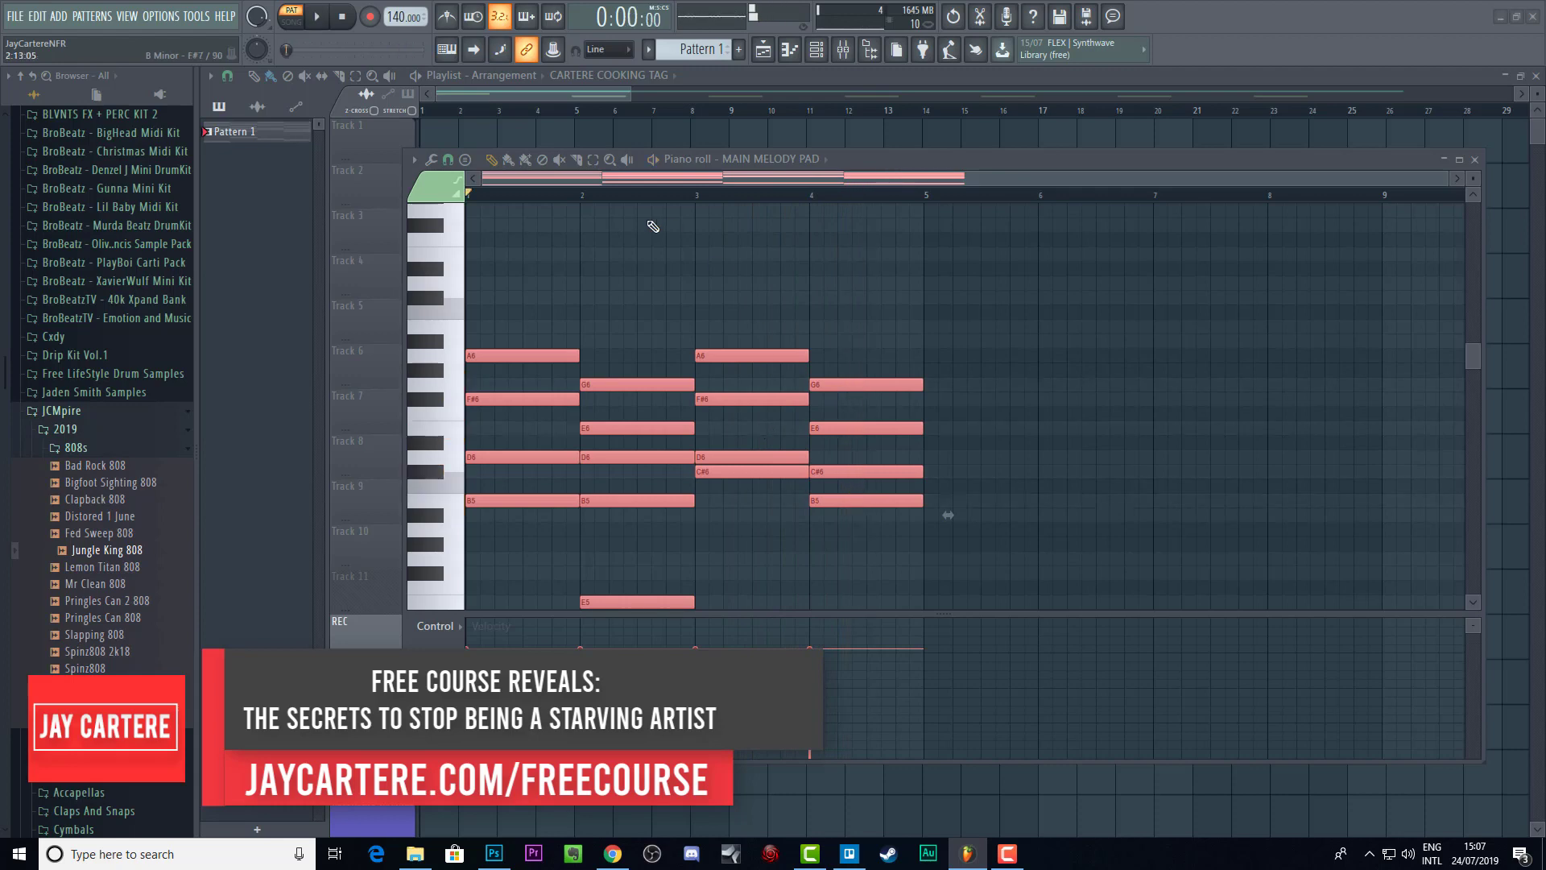
# Step: Examine the upper and lower notes of the imported four-bar chord progression
pyautogui.scroll(2, 674, 214)
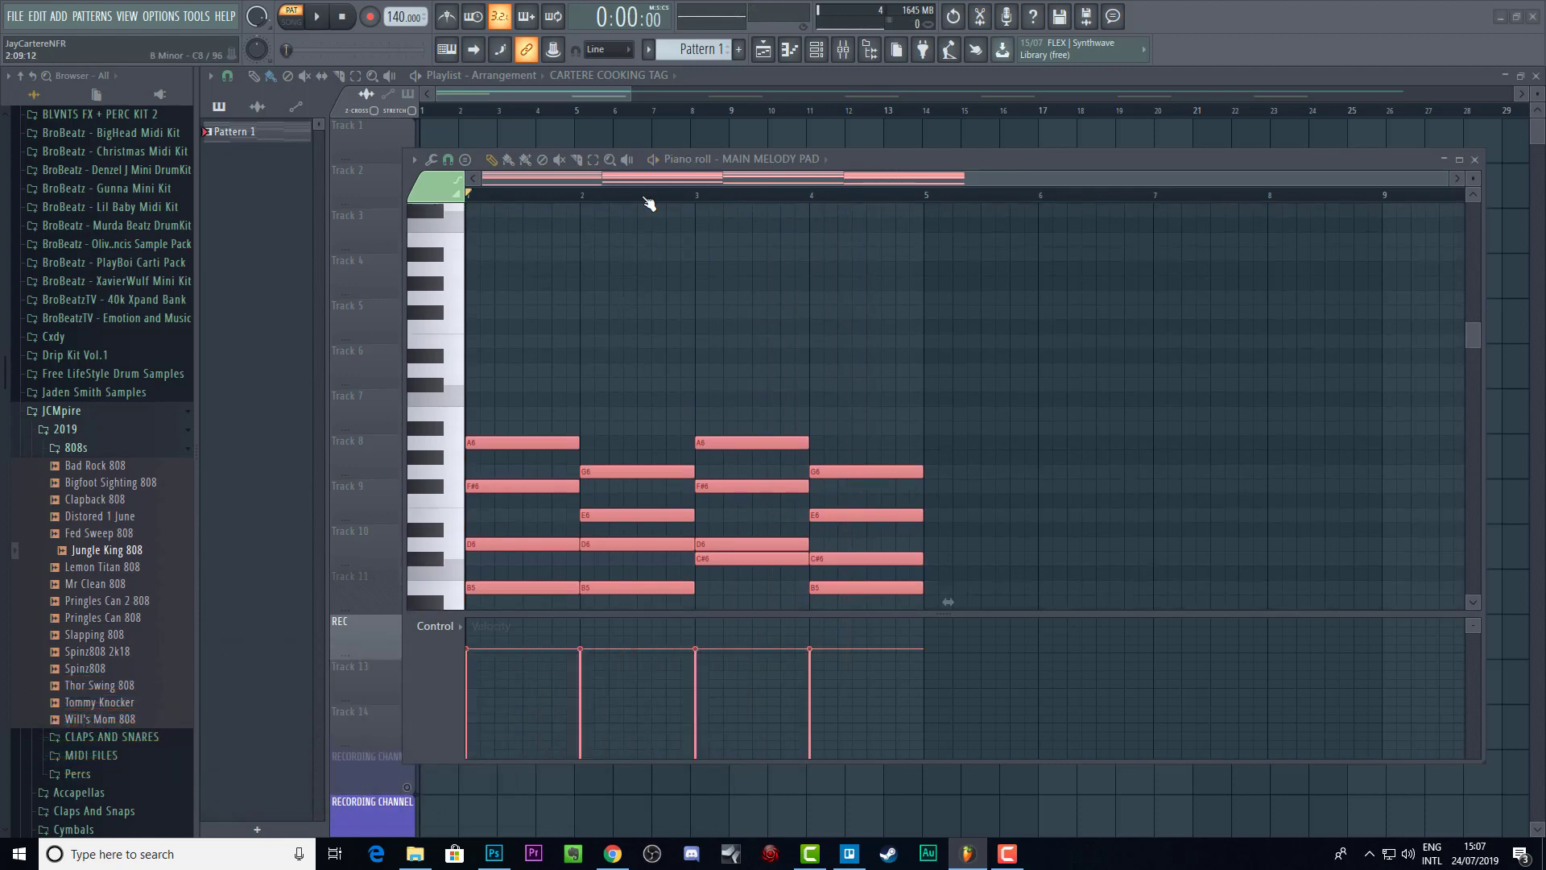
pyautogui.scroll(-4, 627, 318)
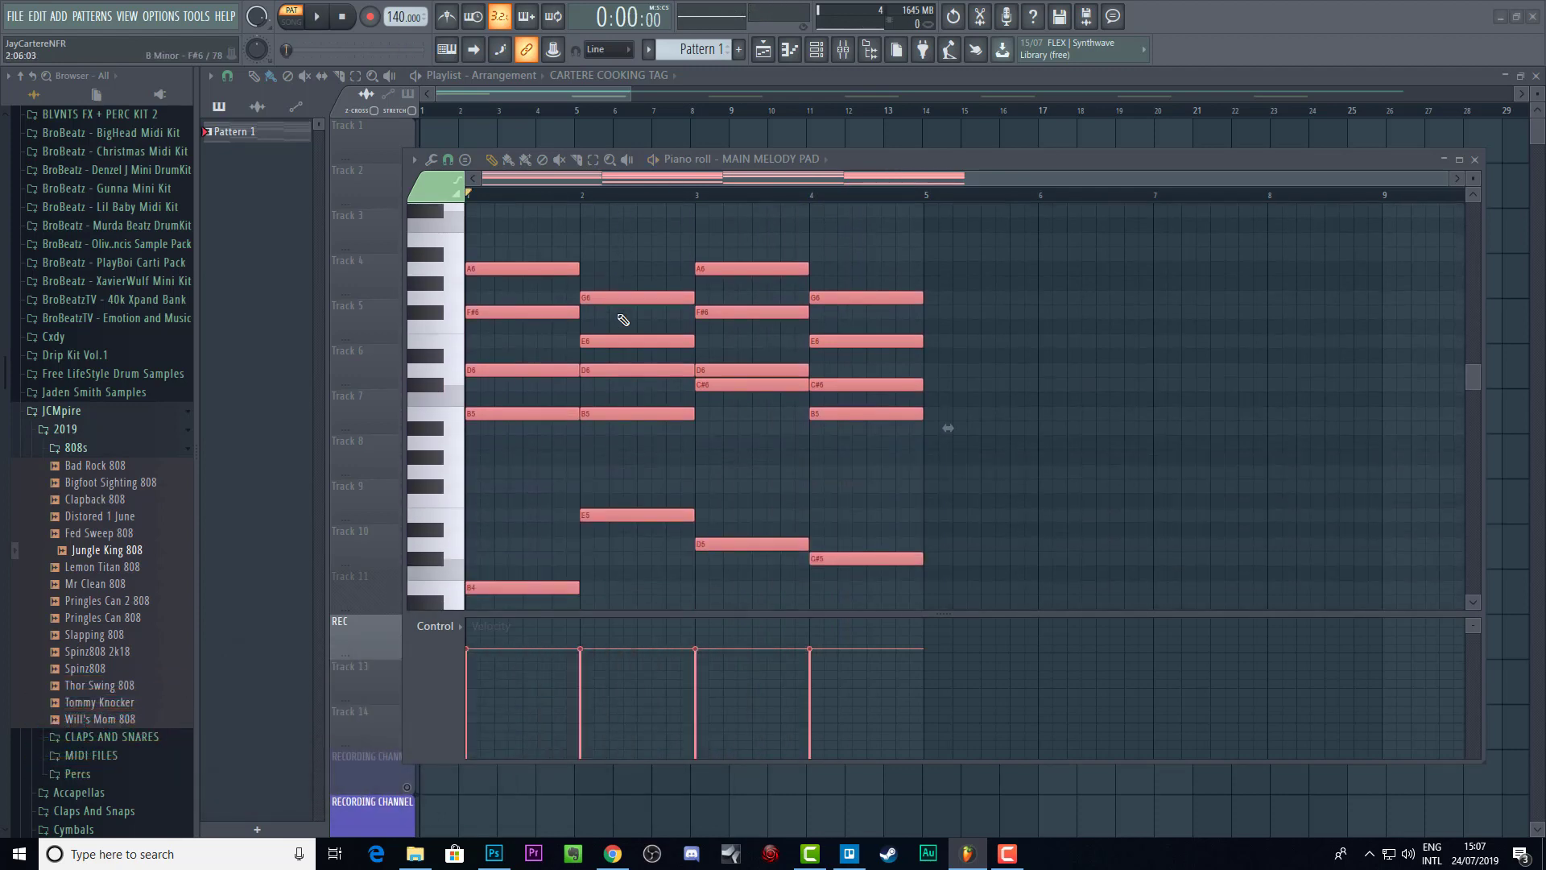
pyautogui.scroll(-2, 623, 319)
pyautogui.scroll(2, 618, 323)
pyautogui.scroll(2, 641, 365)
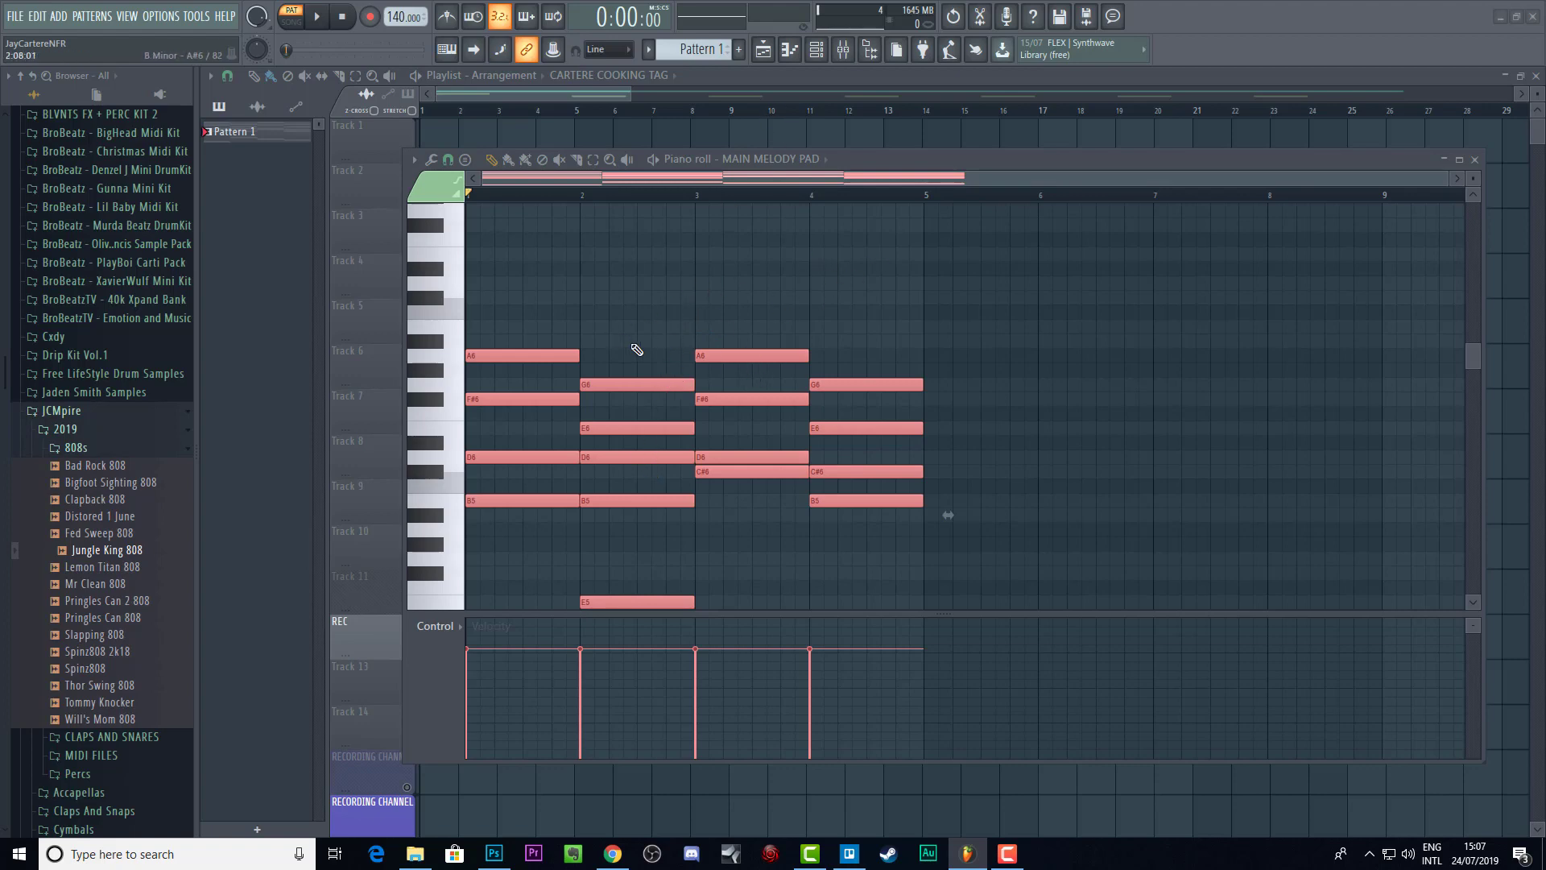
pyautogui.scroll(-5, 638, 339)
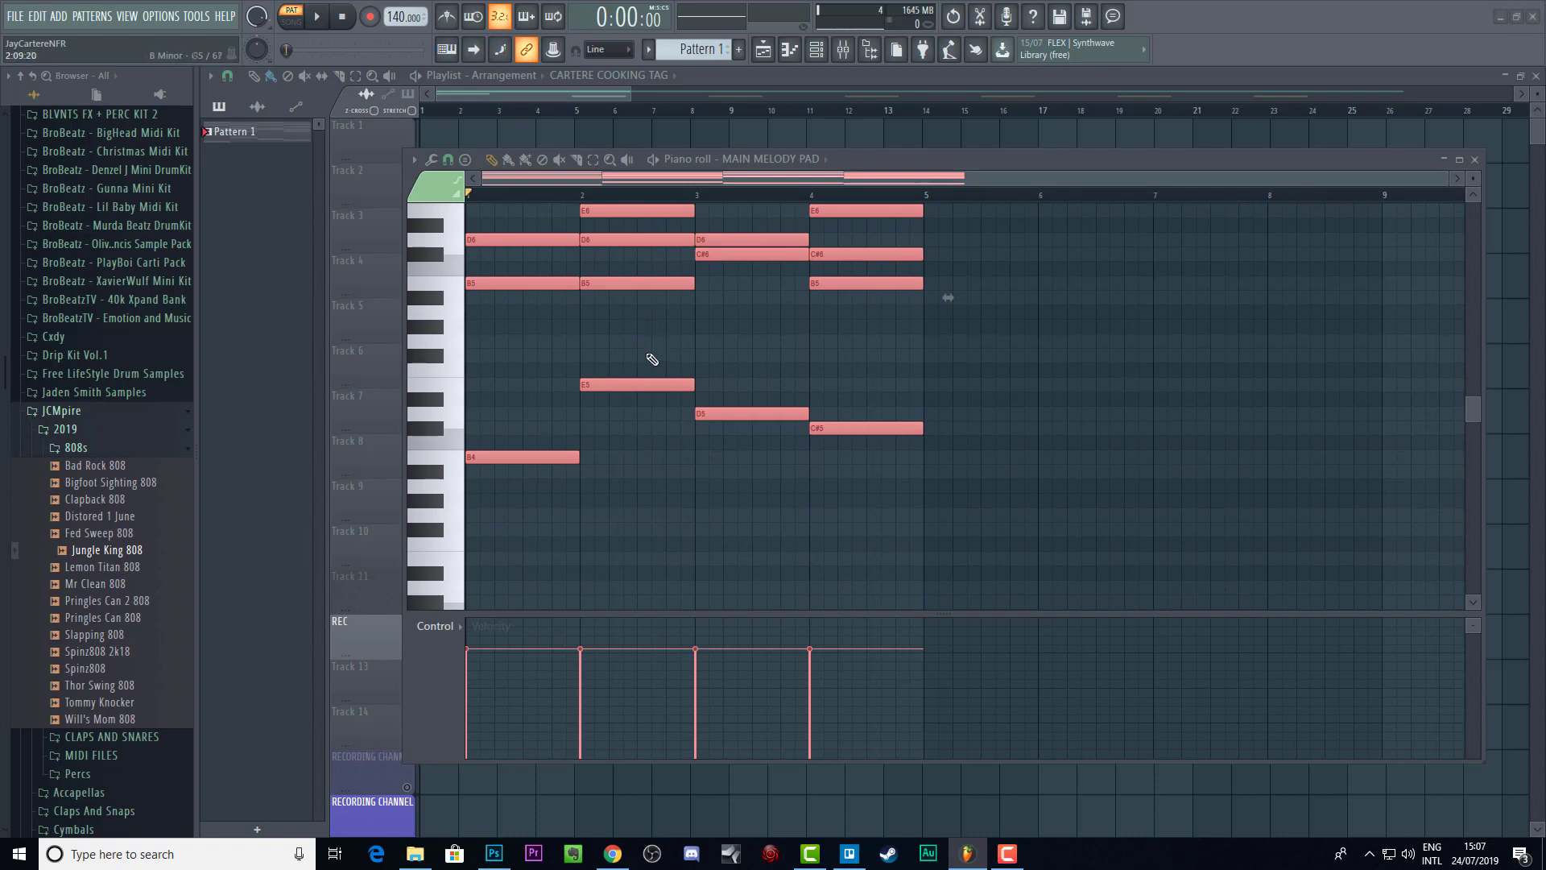
pyautogui.scroll(4, 652, 359)
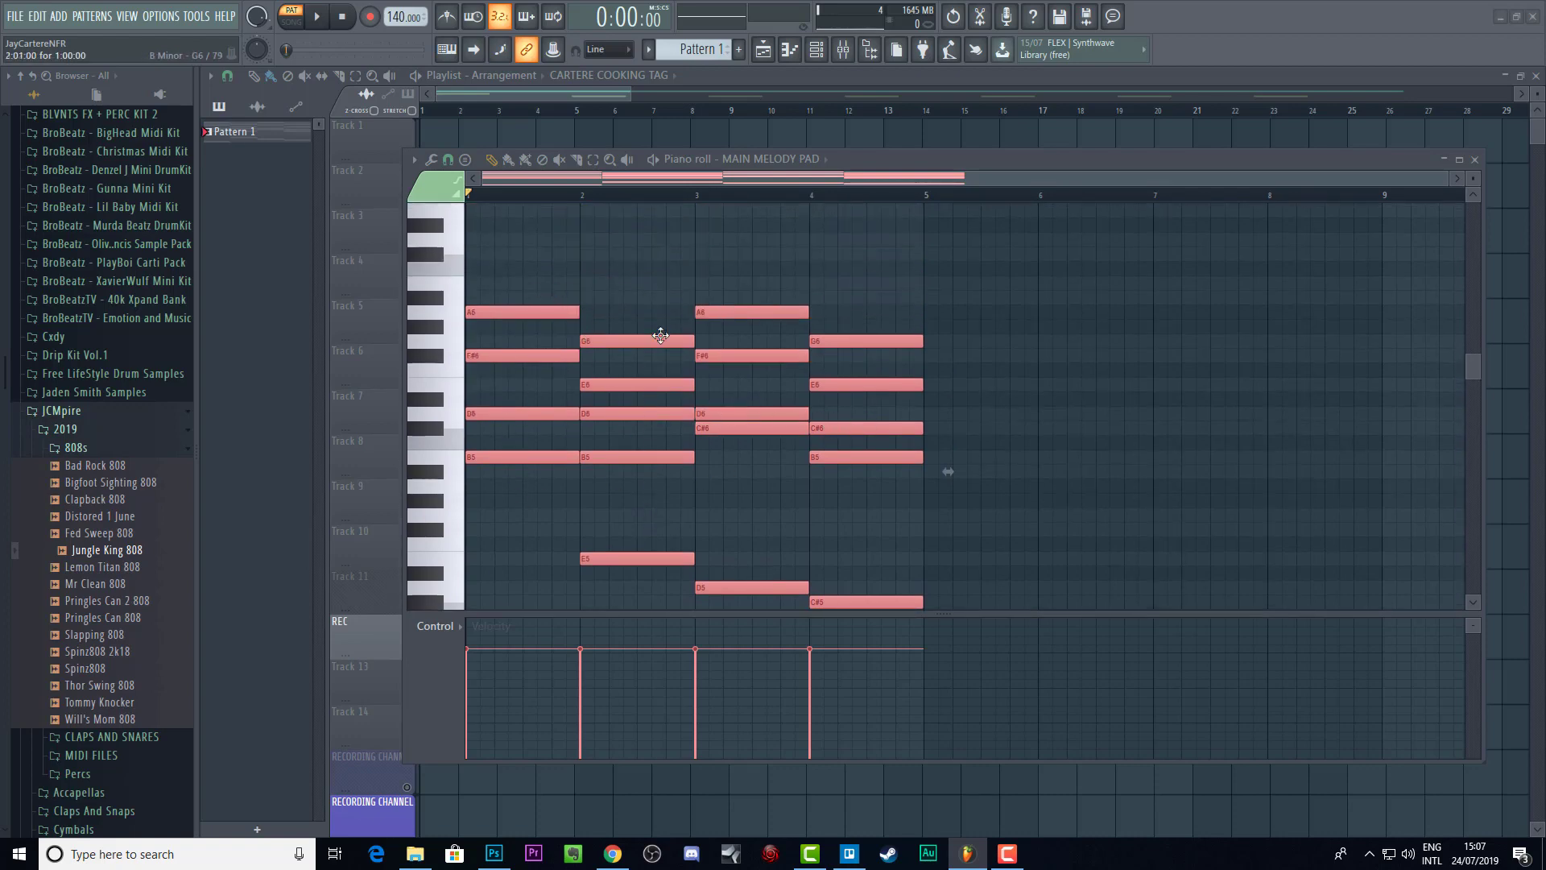
pyautogui.scroll(2, 661, 336)
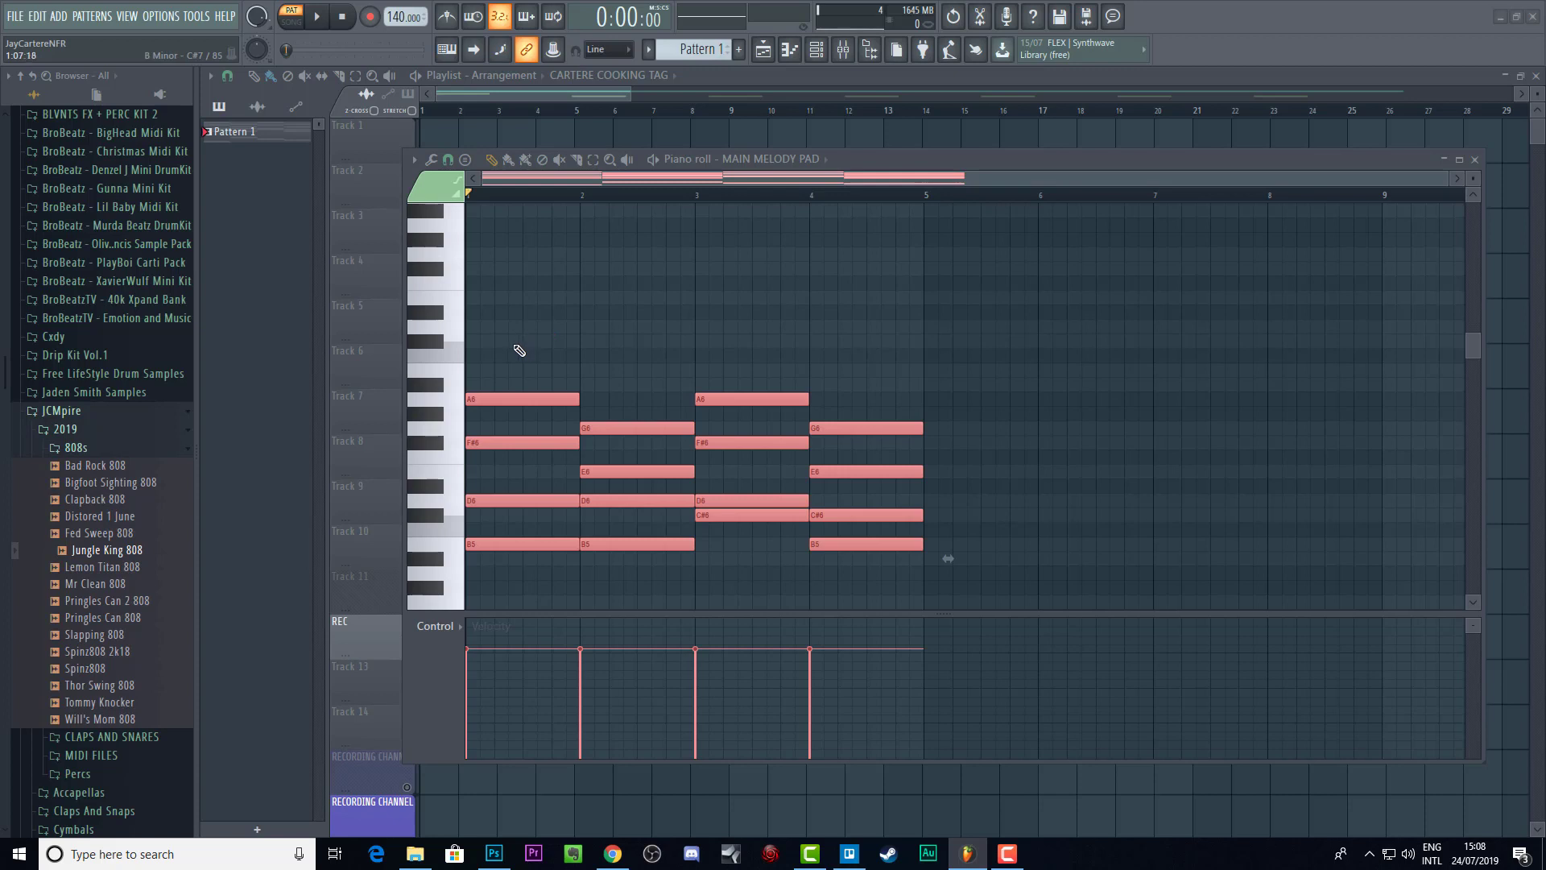
pyautogui.scroll(-4, 547, 435)
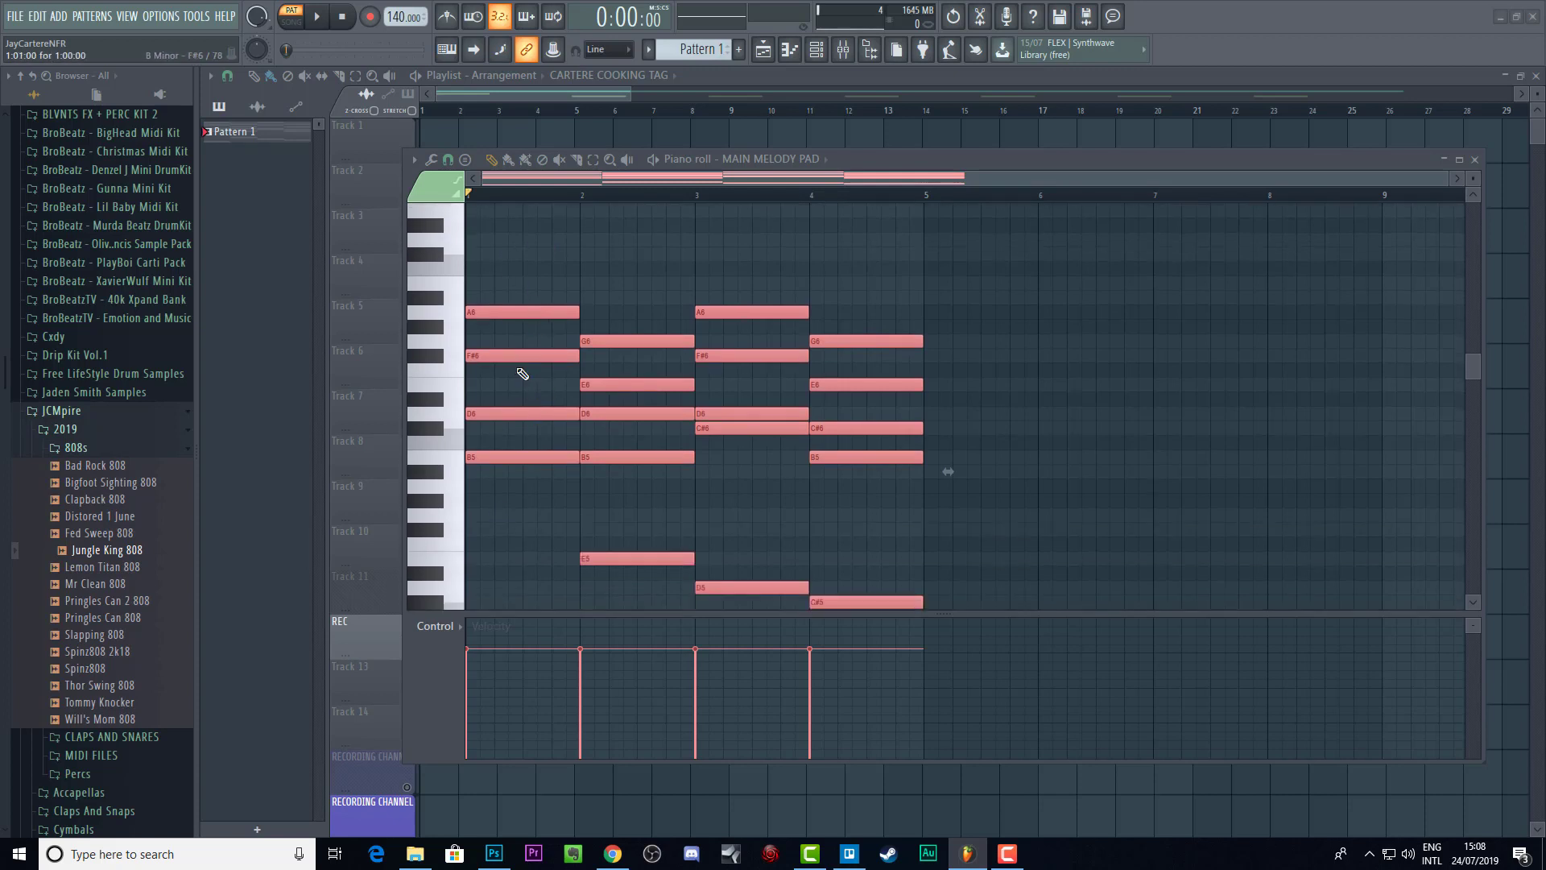
pyautogui.scroll(4, 503, 354)
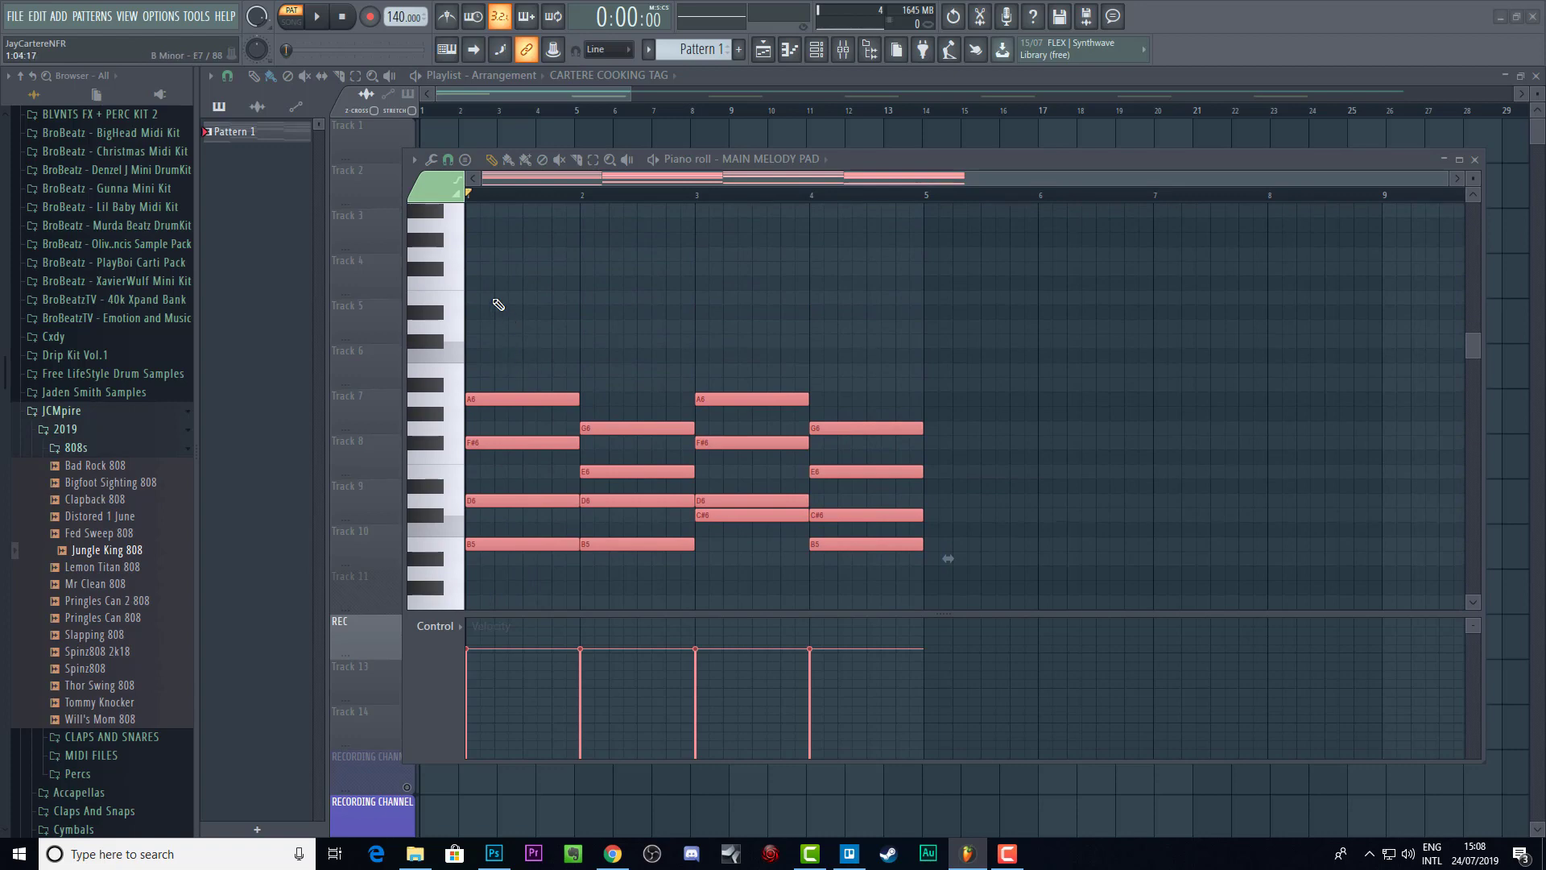
# Step: Draw a B7 melody note at the start of bar 1 and shorten it to half a bar
pyautogui.moveTo(498, 284)
pyautogui.mouseDown()
pyautogui.moveTo(539, 287)
pyautogui.moveTo(521, 299)
pyautogui.moveTo(515, 274)
pyautogui.mouseUp()
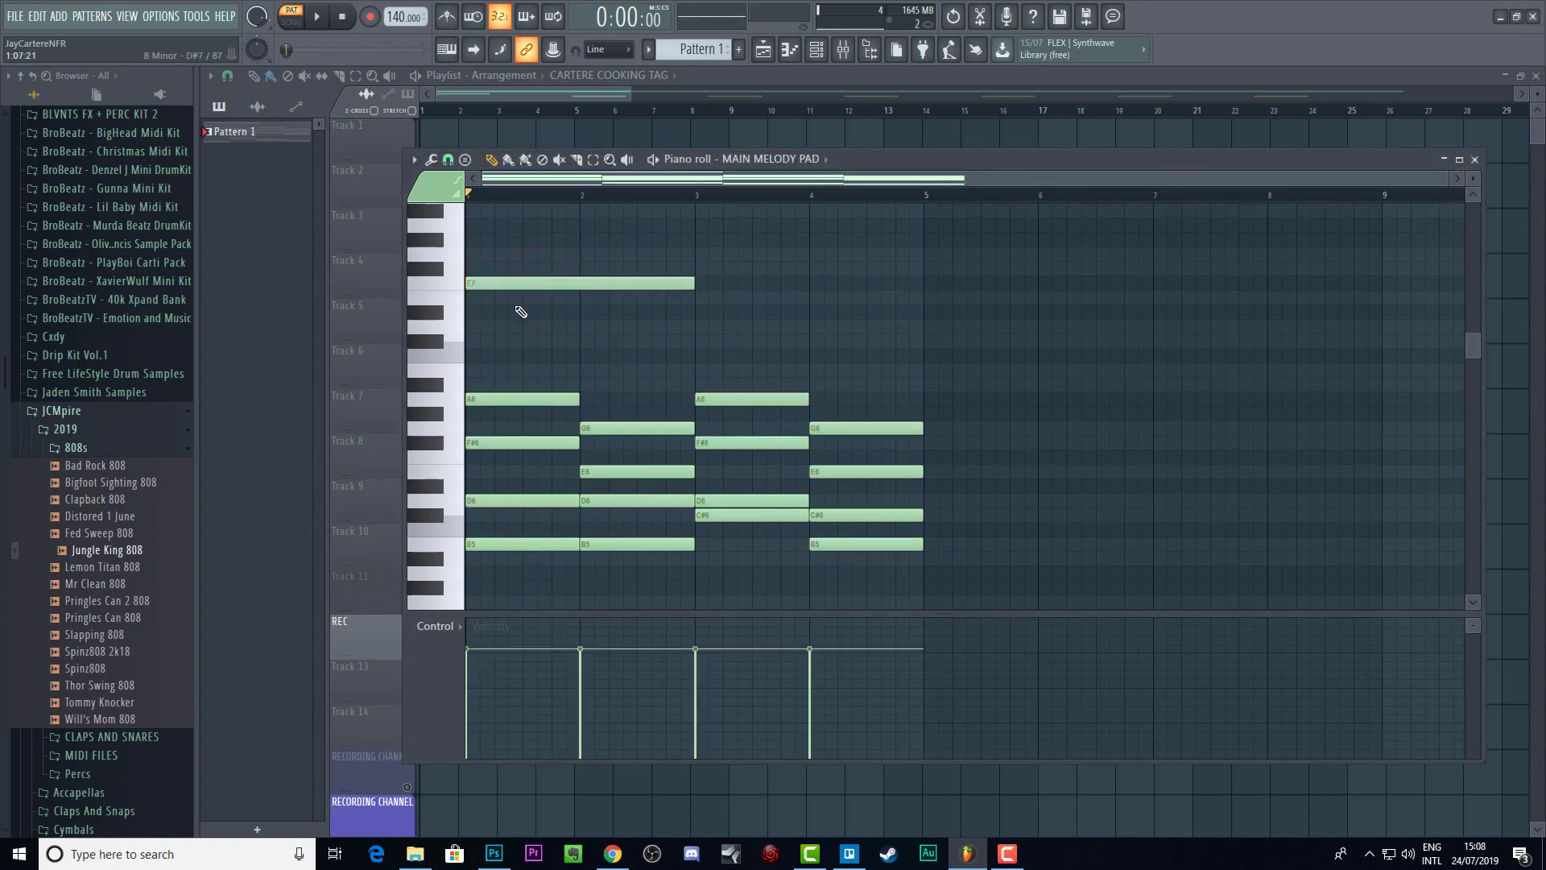
pyautogui.scroll(2, 502, 369)
pyautogui.moveTo(500, 369); pyautogui.dragTo(509, 281)
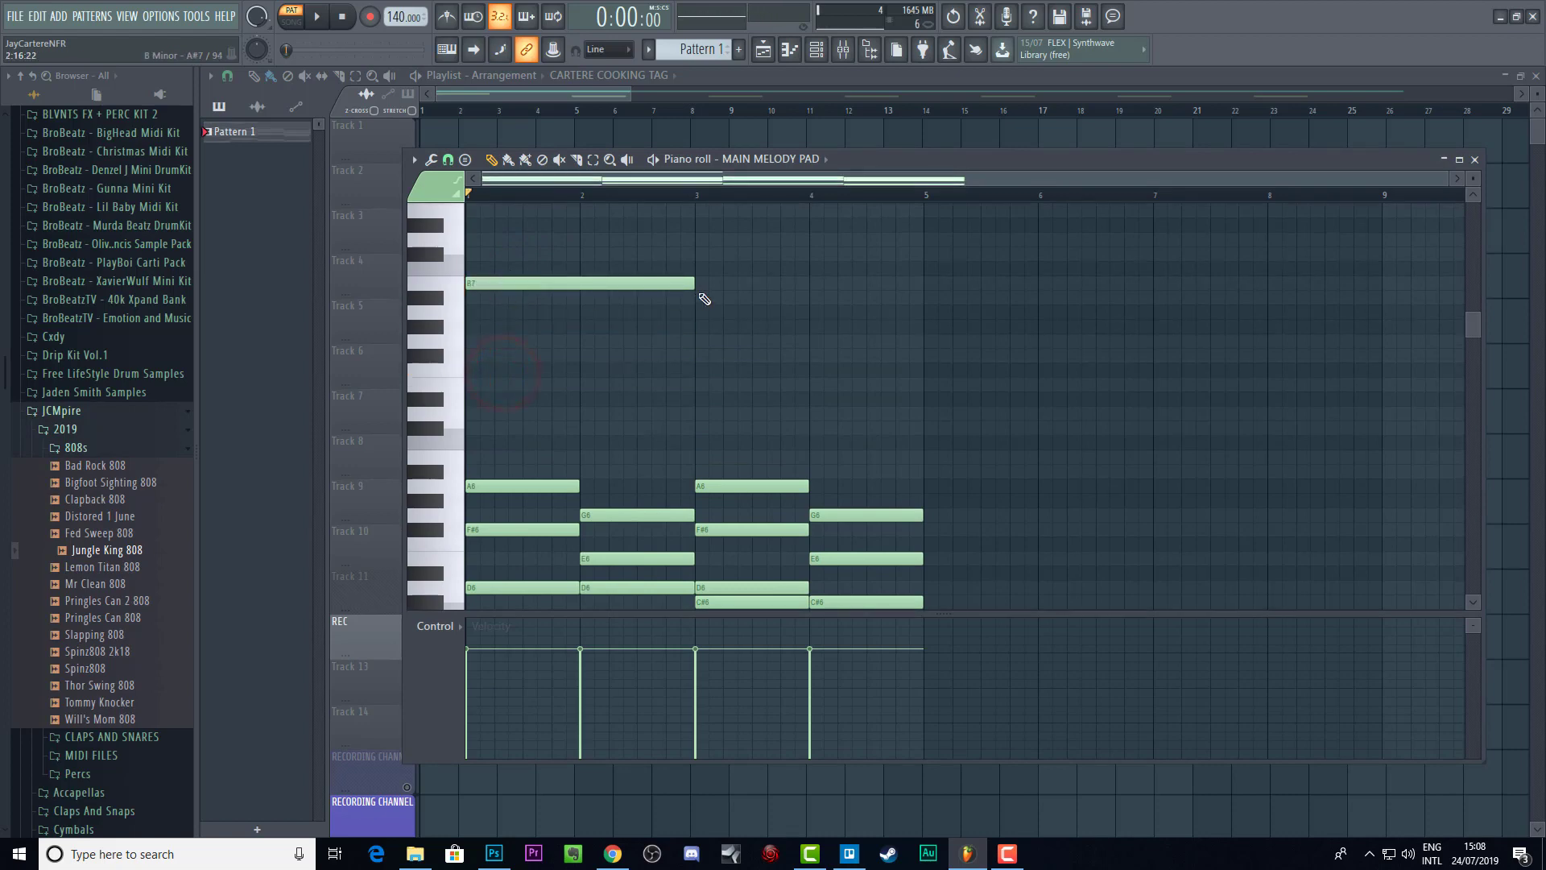
pyautogui.moveTo(695, 284); pyautogui.dragTo(526, 289)
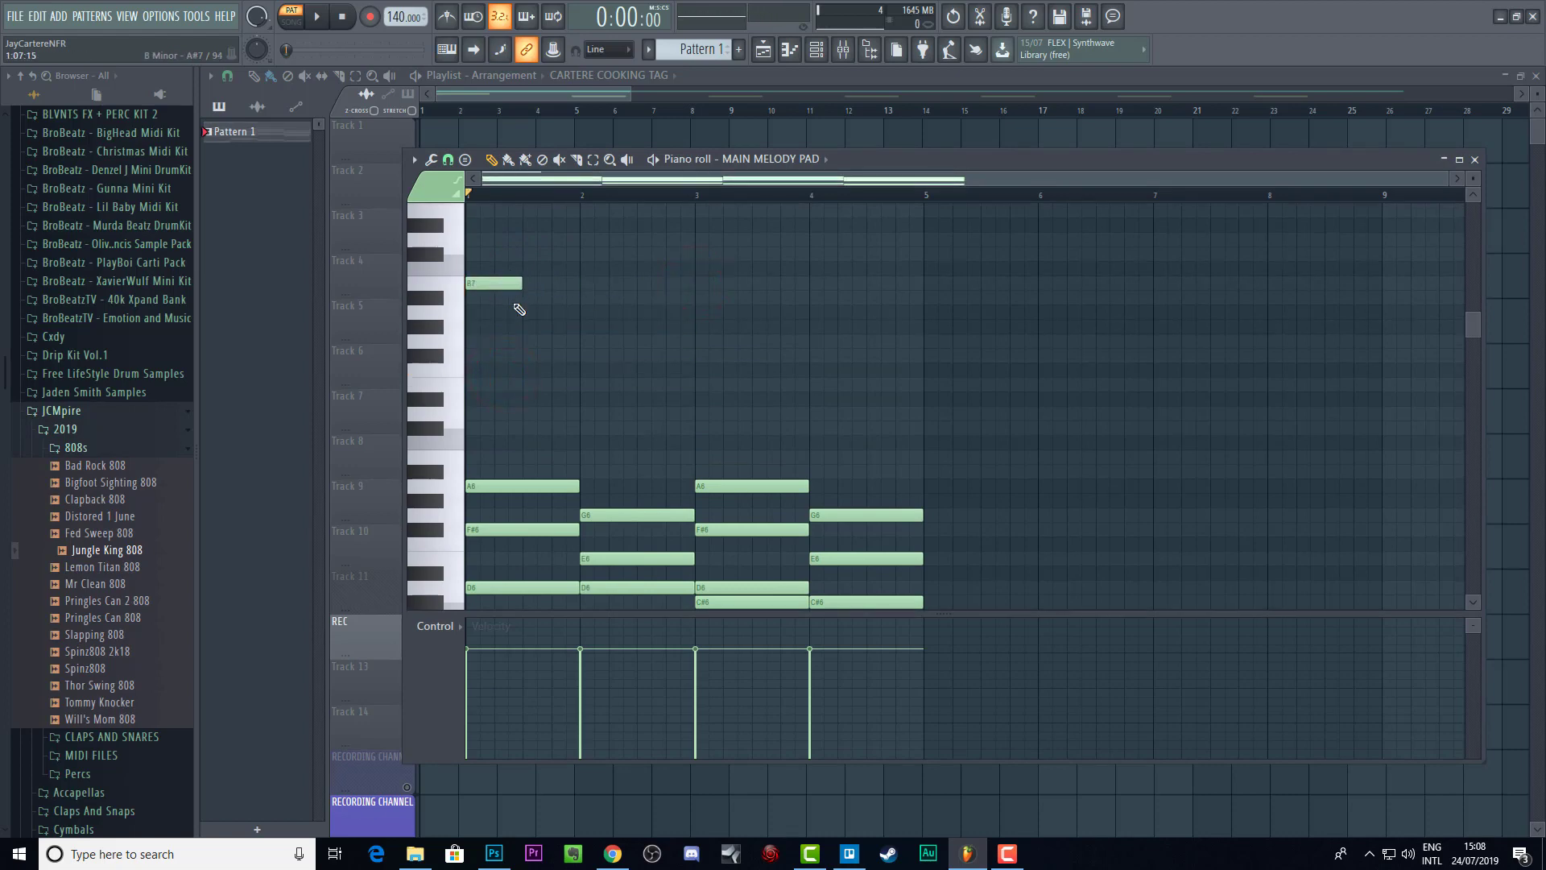
# Step: Add half-bar A7 and F#7 melody notes on beats 2 and 3 of bar 1
pyautogui.click(496, 314)
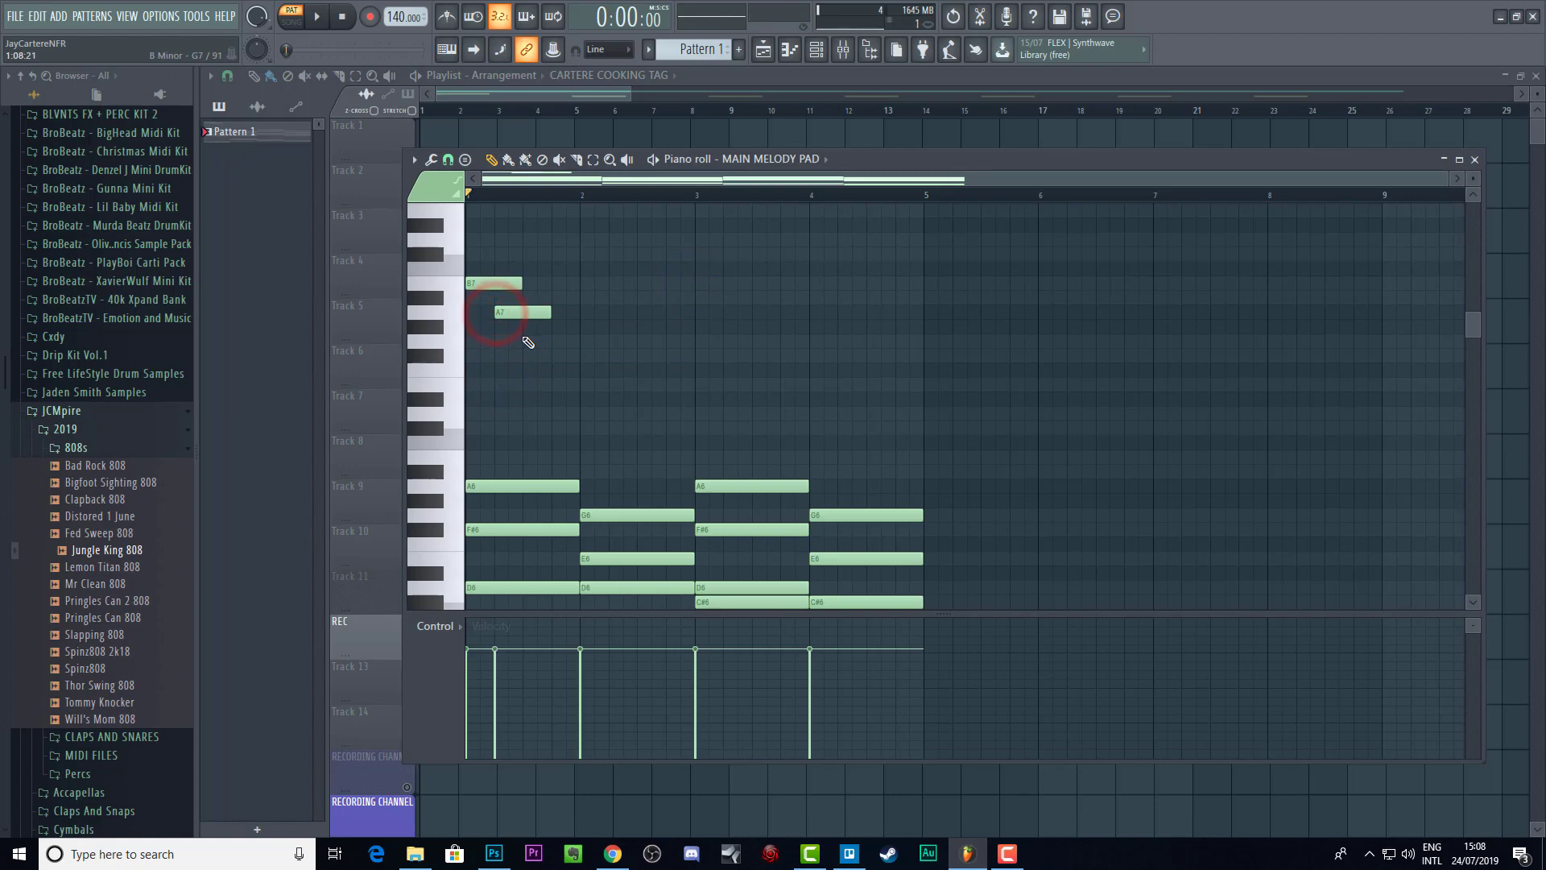
pyautogui.scroll(-2, 540, 366)
pyautogui.scroll(2, 515, 396)
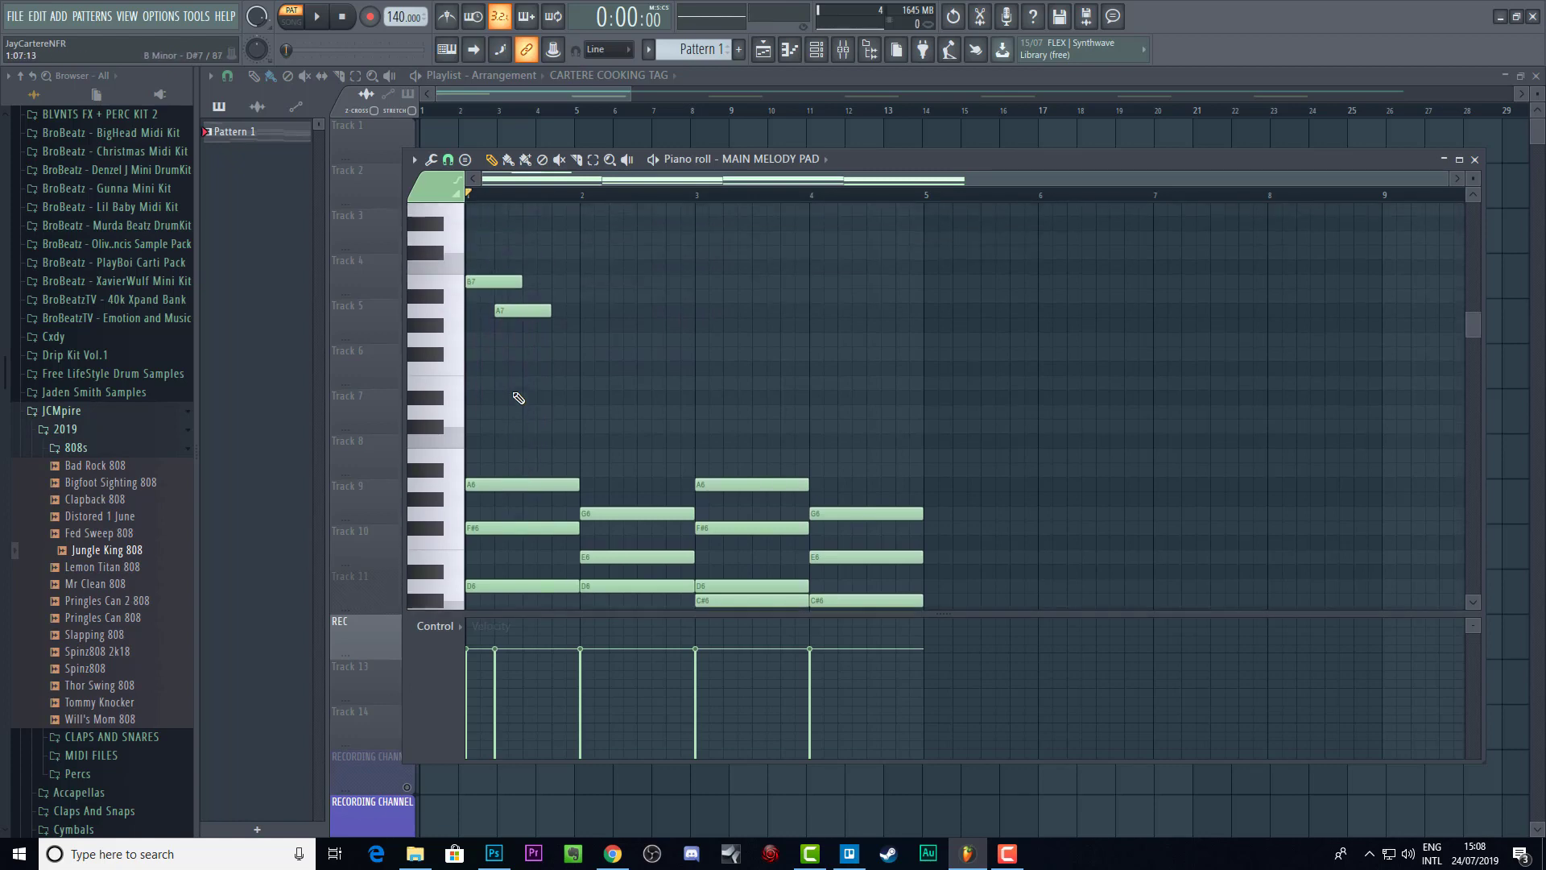
pyautogui.click(519, 353)
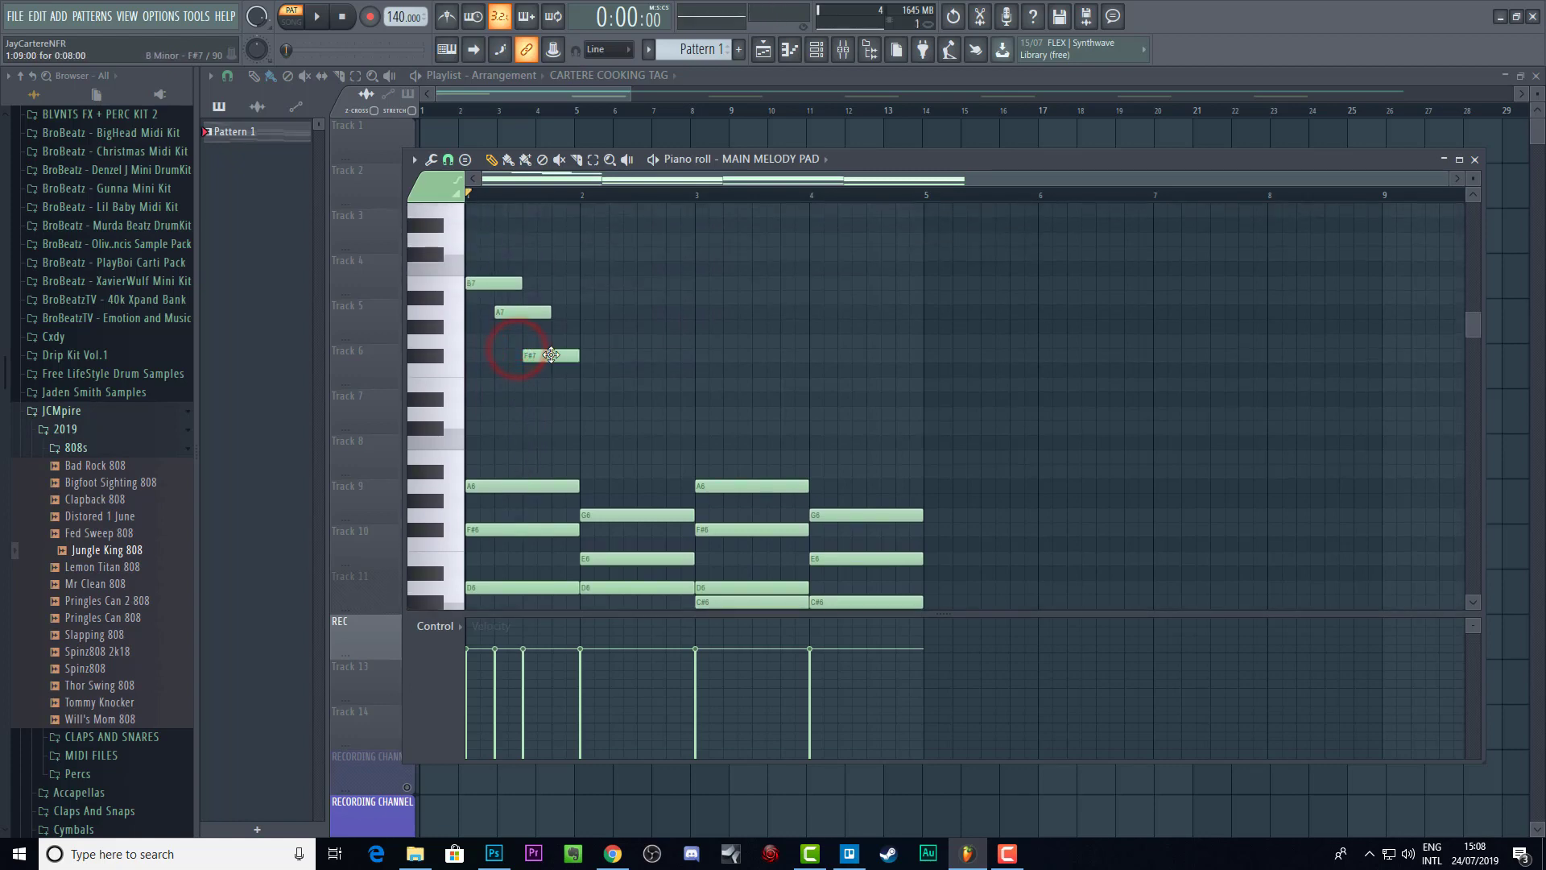
# Step: Play the pattern and add half-bar F#7 melody notes on beat 3 of bars 2 and 3
pyautogui.press('space')
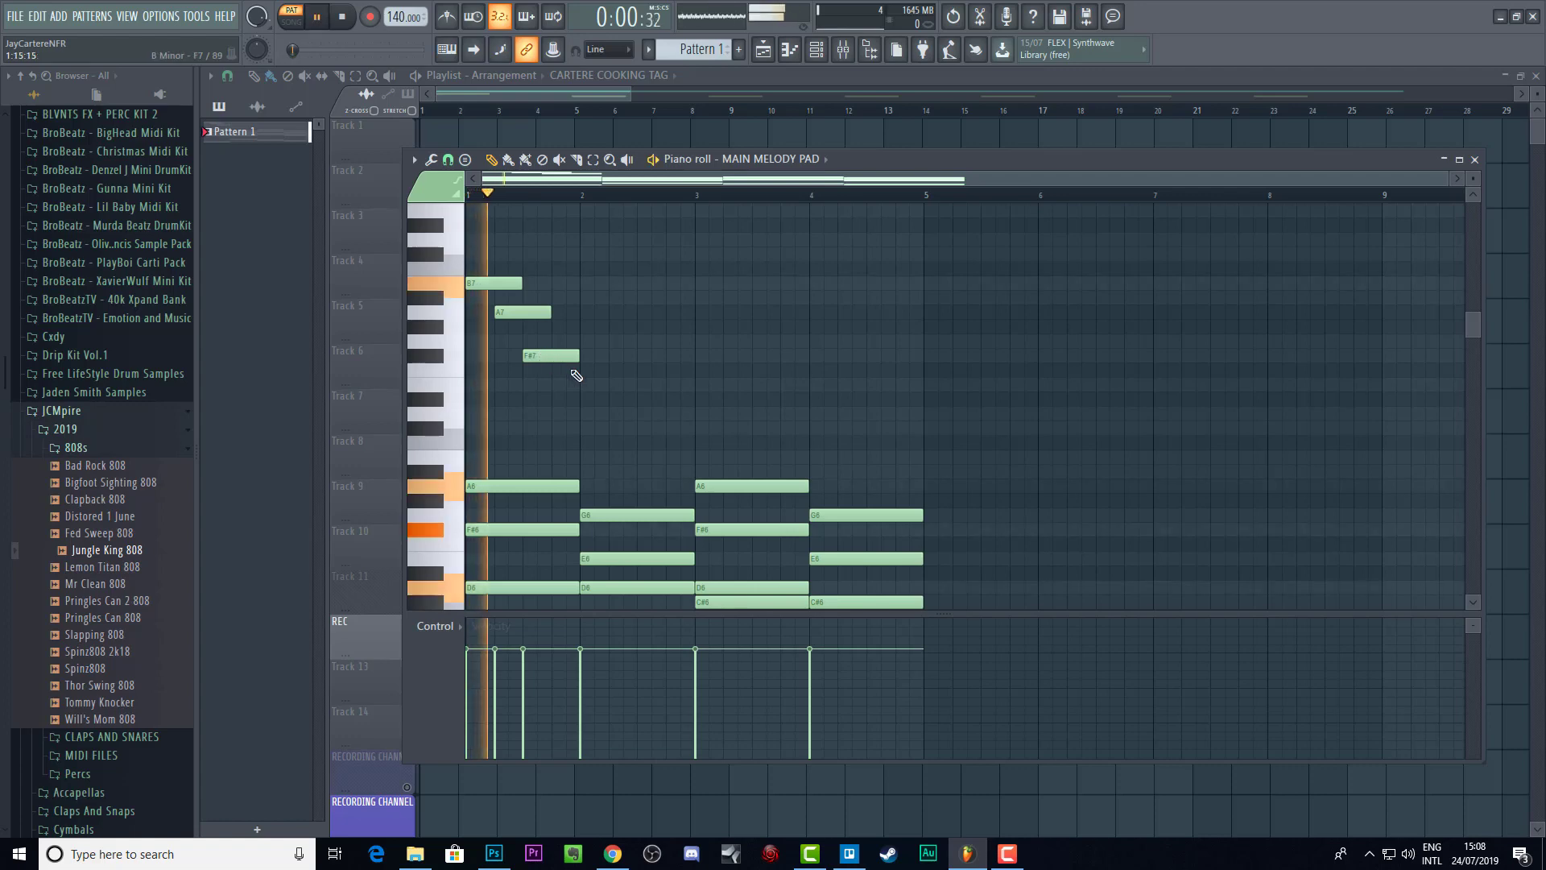
pyautogui.press('space')
pyautogui.press('space')
pyautogui.click(640, 354)
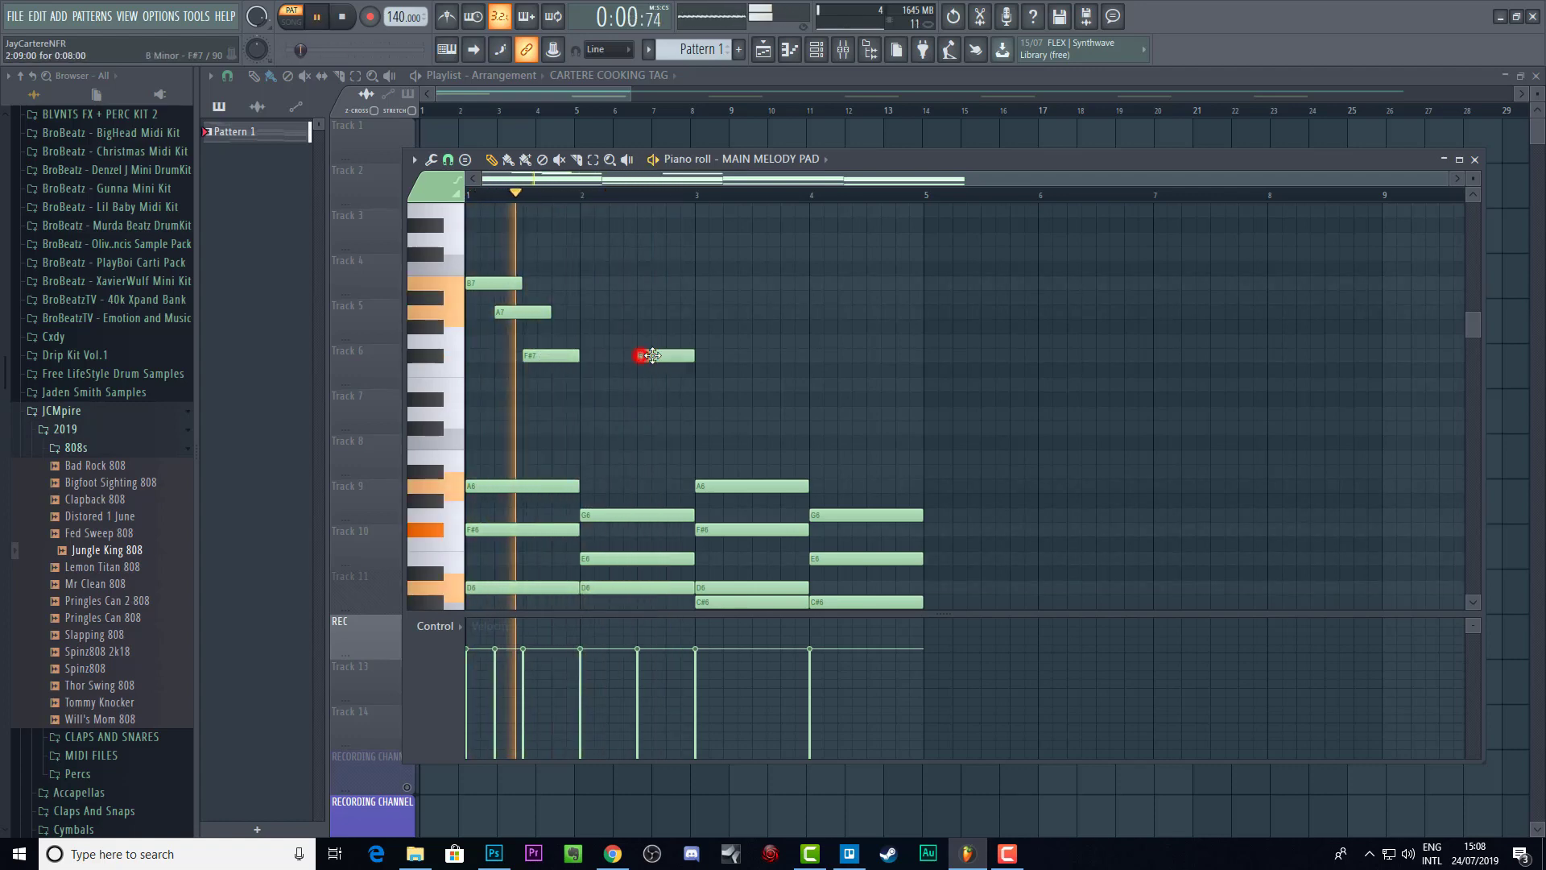
pyautogui.click(755, 355)
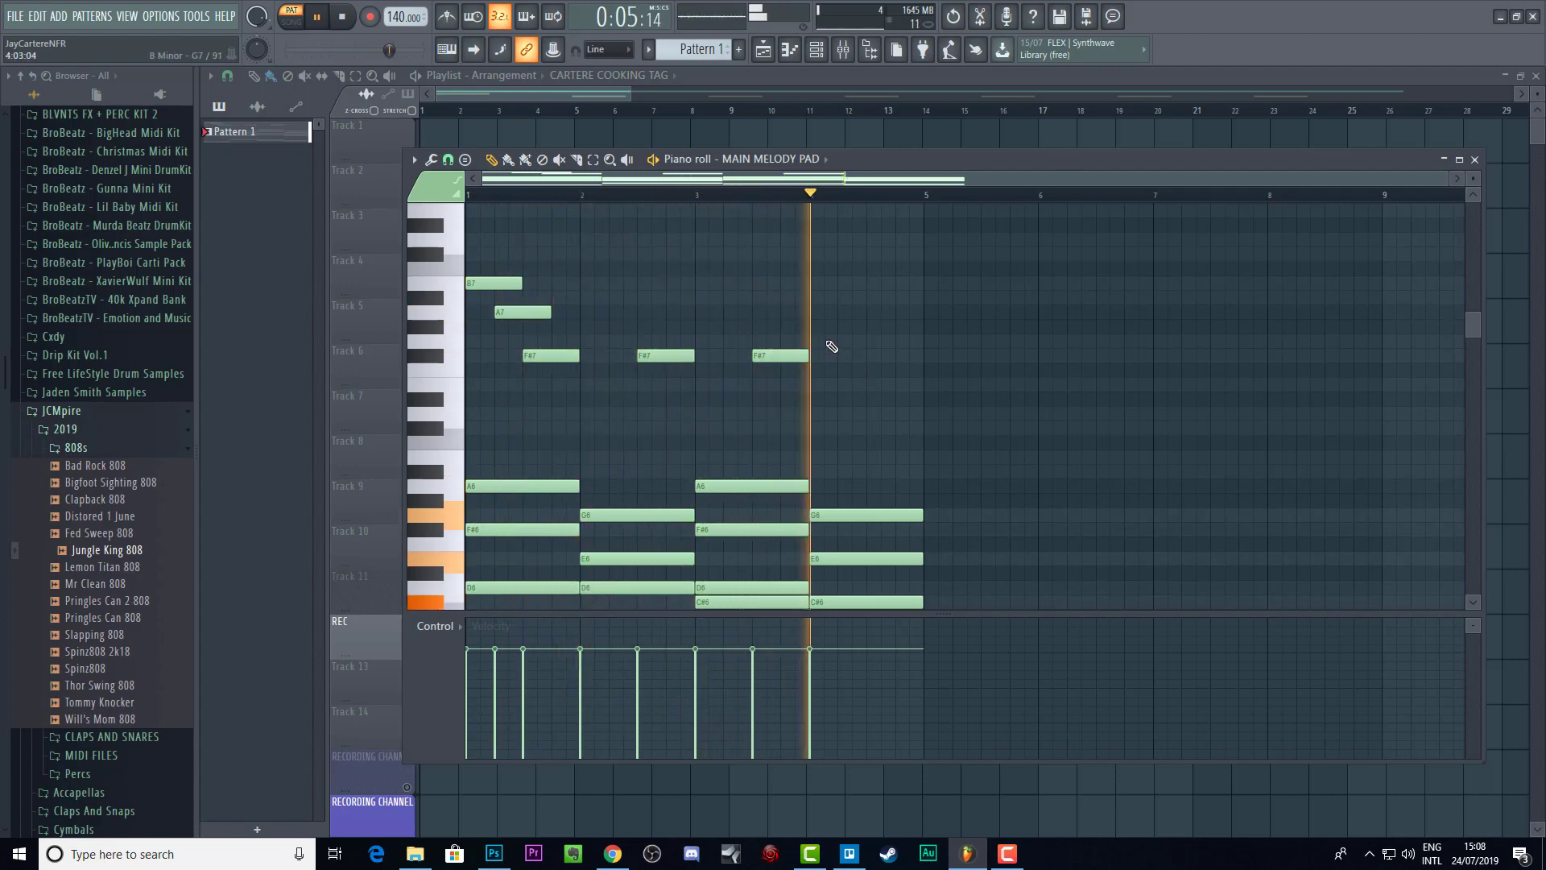
pyautogui.press('space')
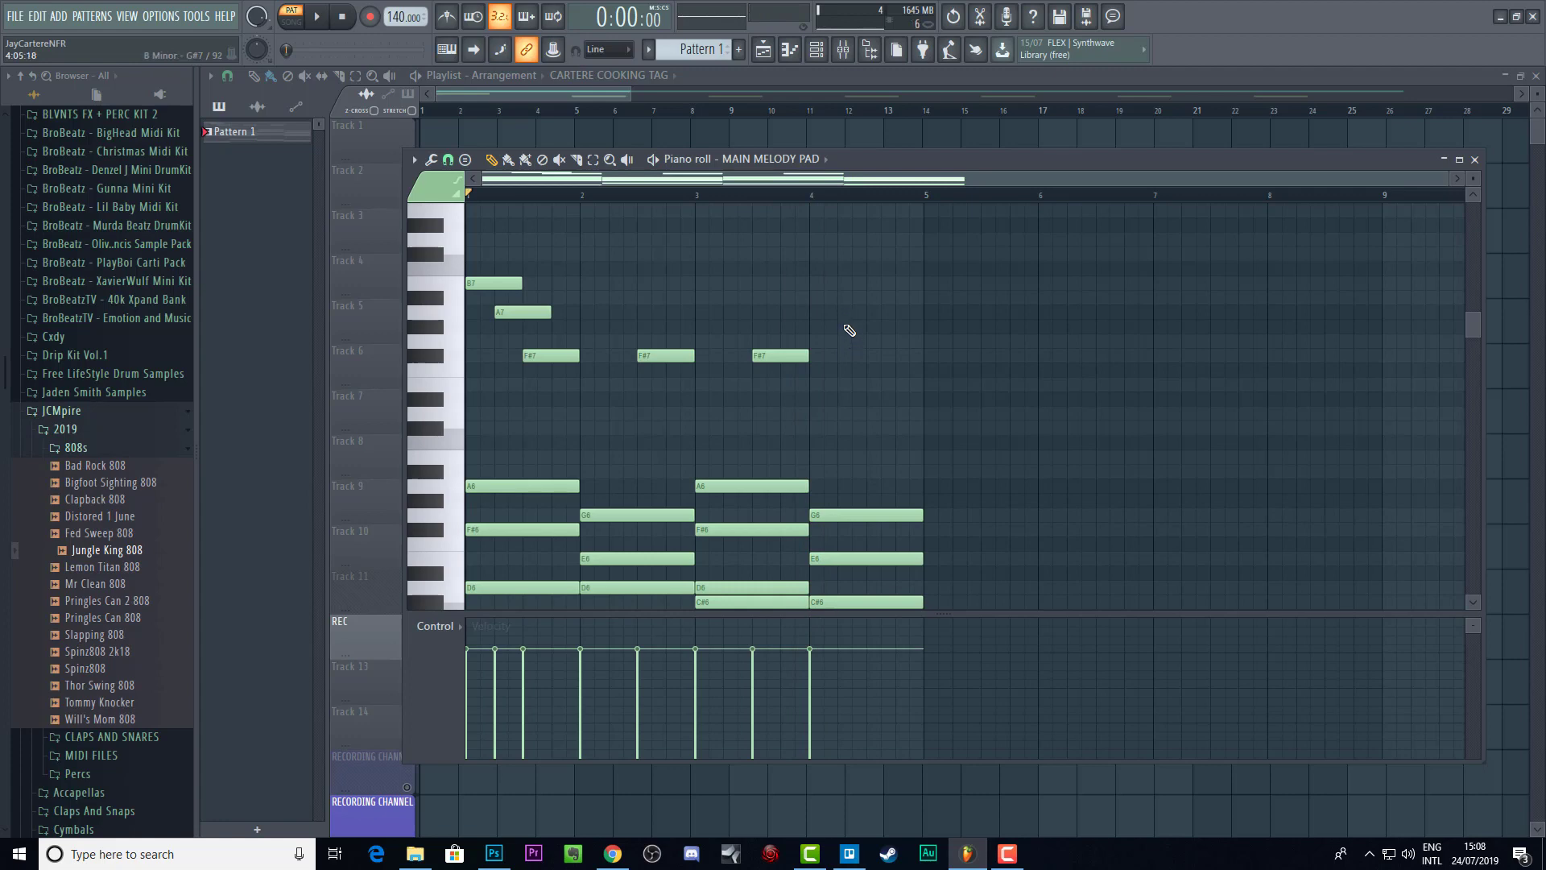
pyautogui.scroll(-1, 850, 330)
pyautogui.scroll(2, 849, 326)
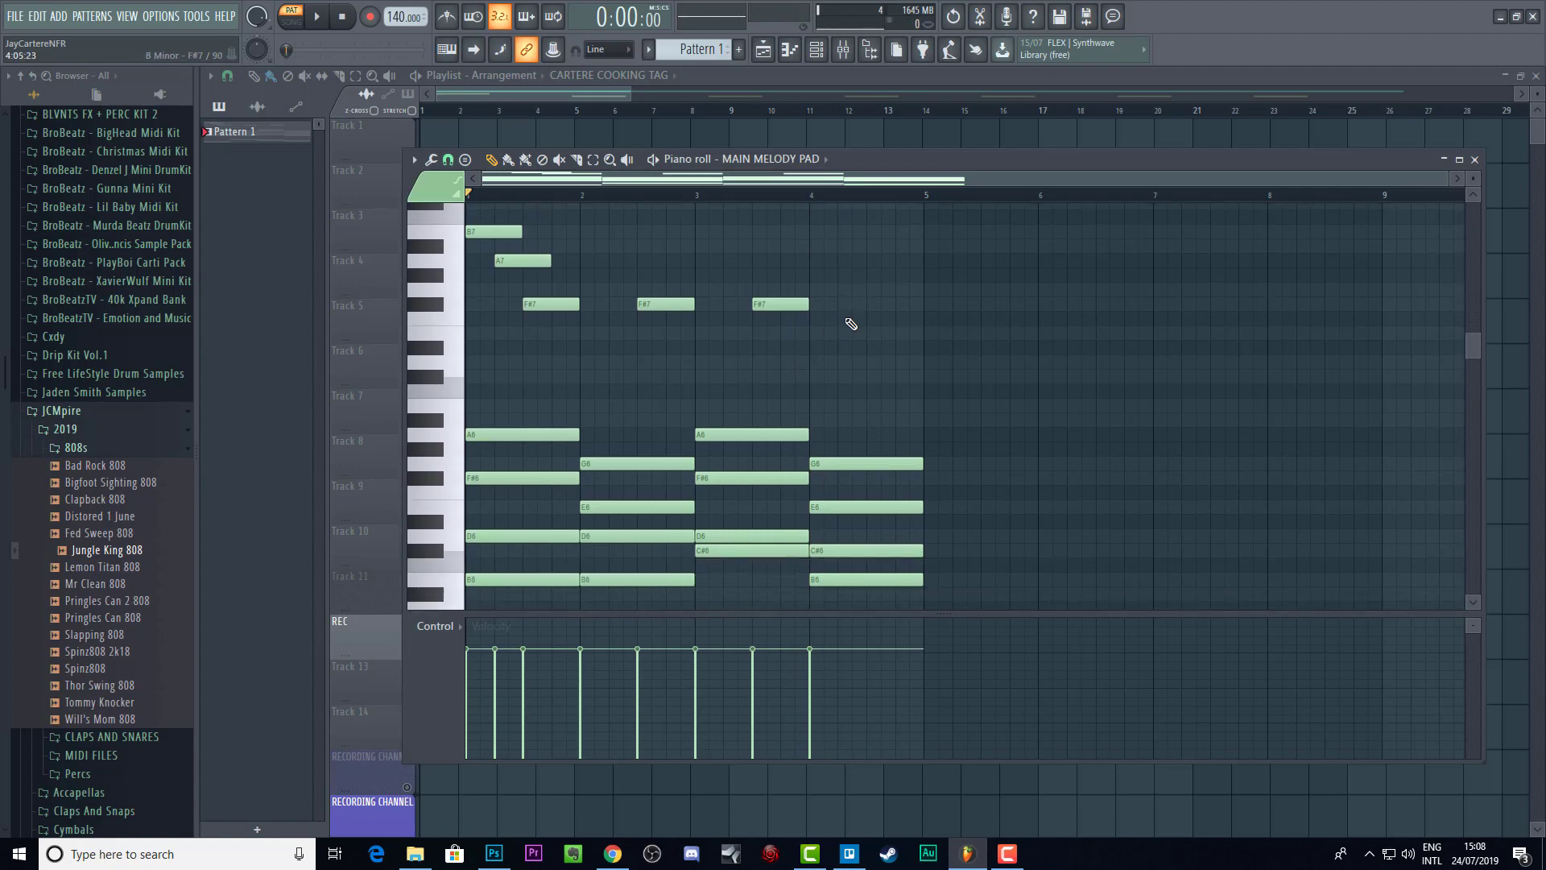
# Step: Add half-bar G7 and B7 melody notes on beats 2 and 3 of bar 4
pyautogui.click(848, 355)
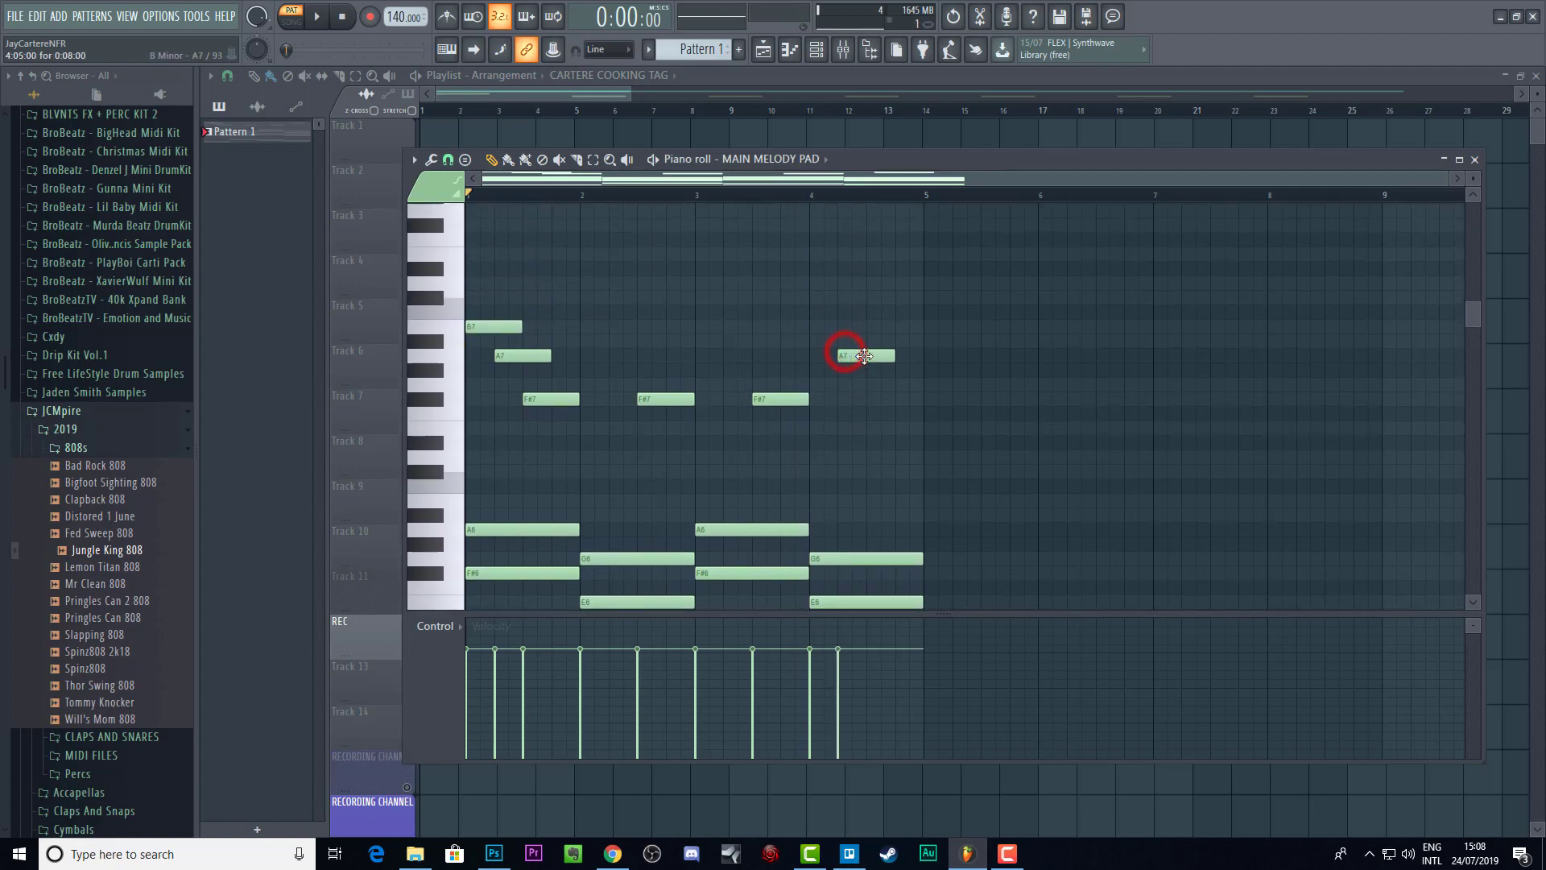
pyautogui.moveTo(866, 356); pyautogui.dragTo(862, 383)
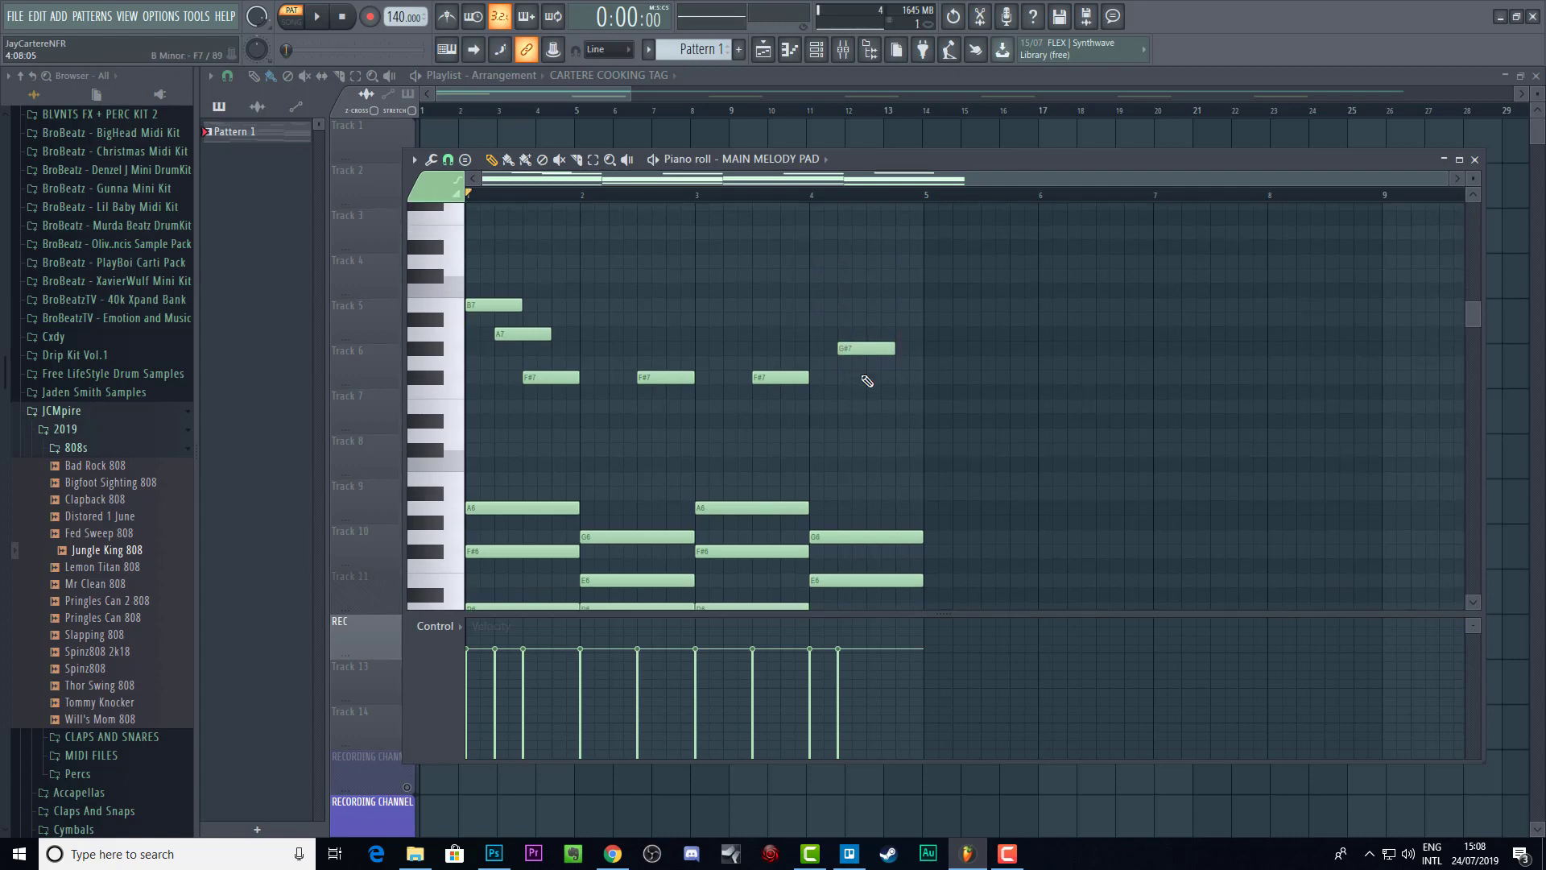
pyautogui.moveTo(861, 374); pyautogui.dragTo(874, 328)
pyautogui.click(868, 355)
pyautogui.scroll(-1, 879, 357)
pyautogui.scroll(-1, 879, 357)
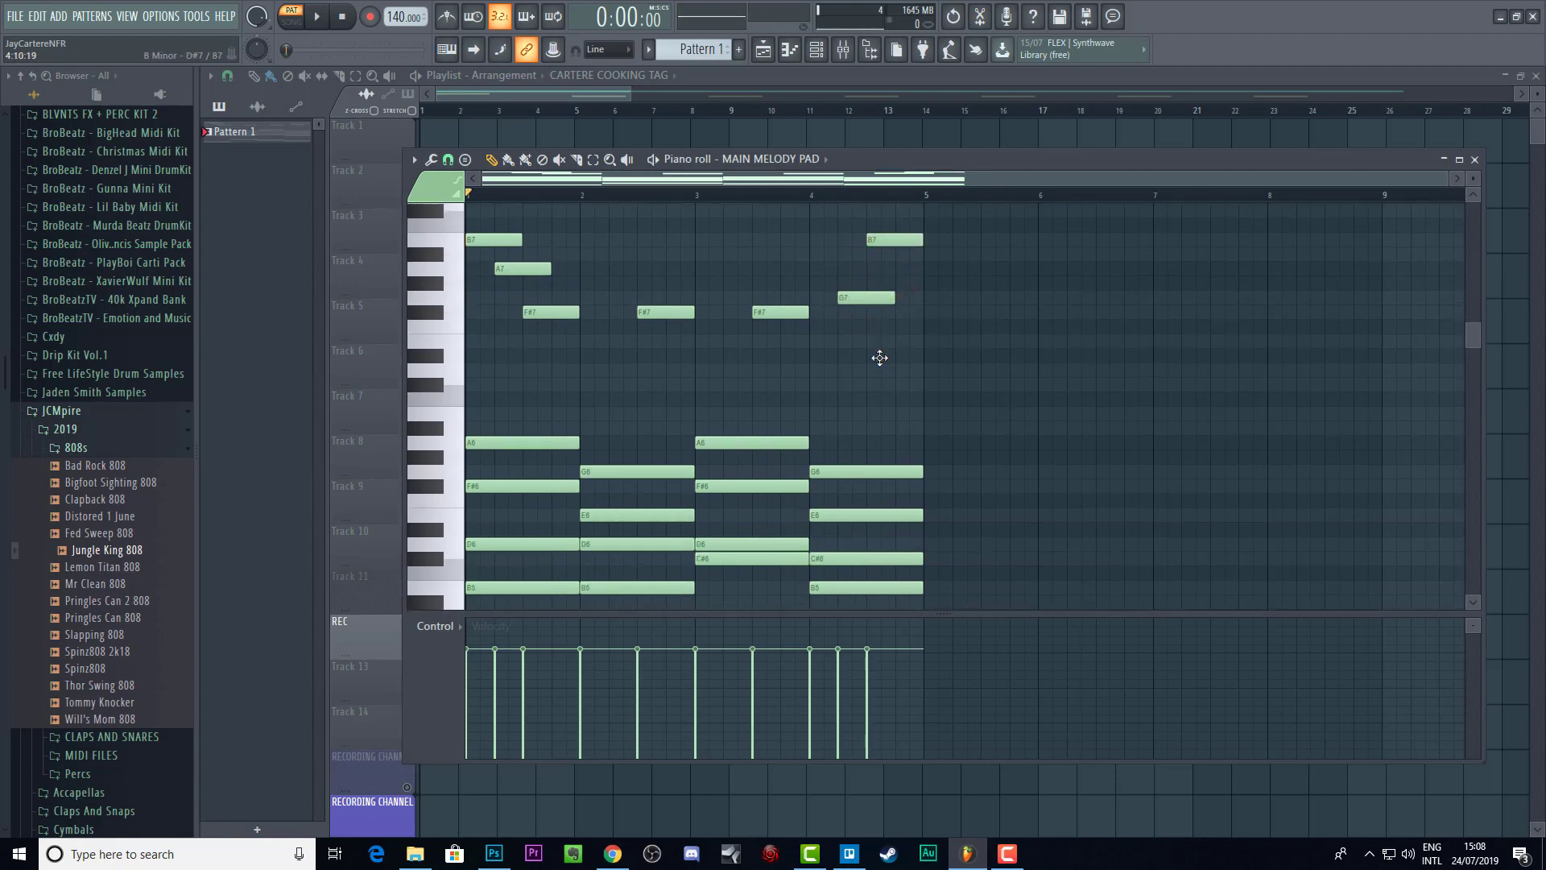
pyautogui.scroll(-1, 885, 362)
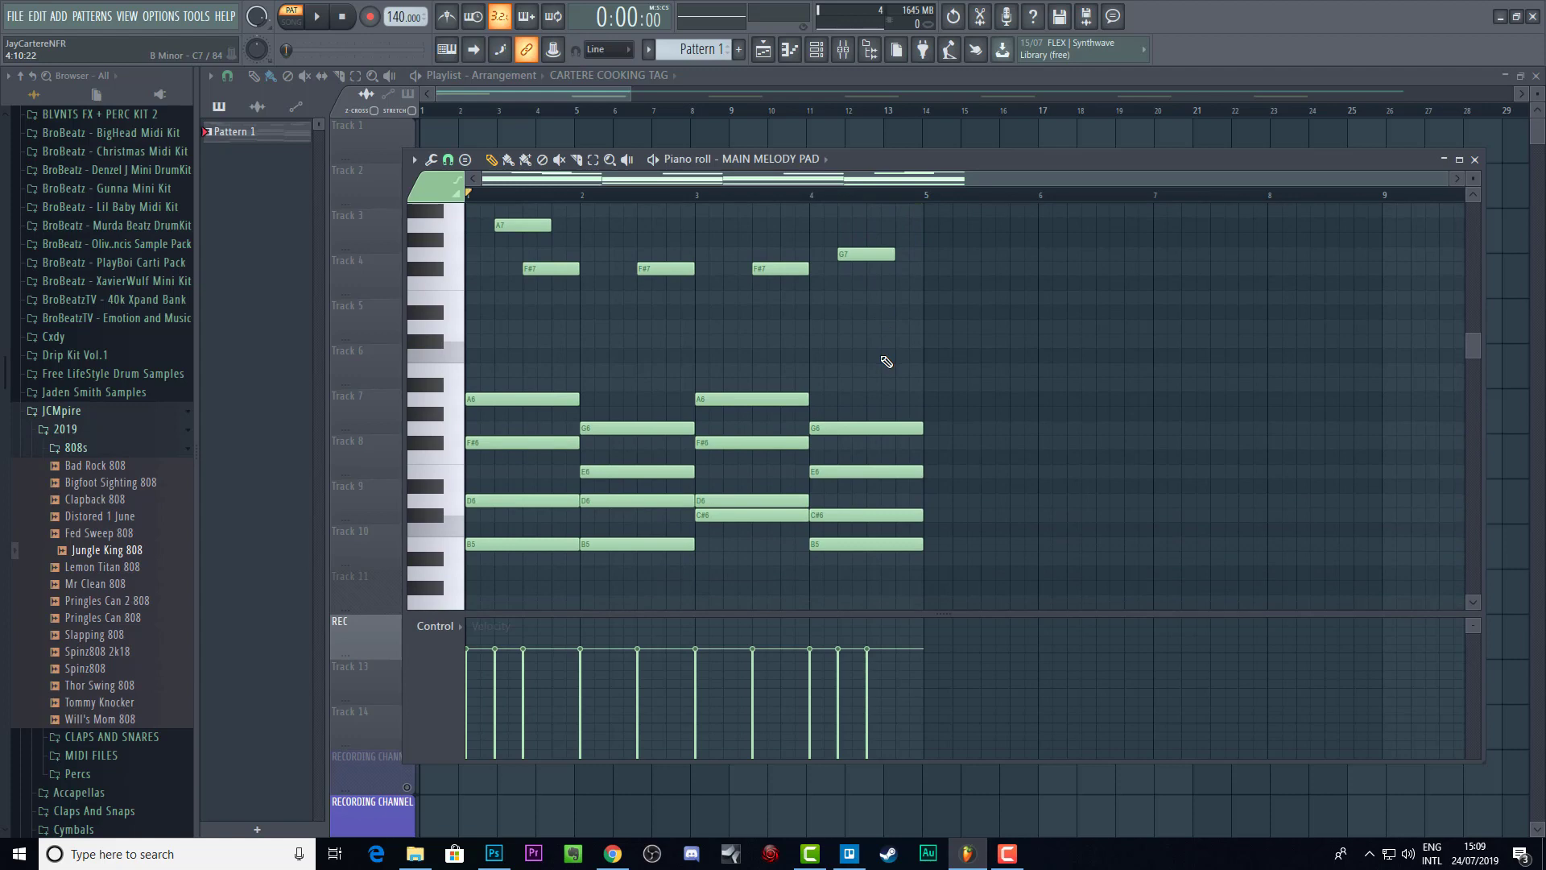
pyautogui.click(858, 465)
pyautogui.click(855, 530)
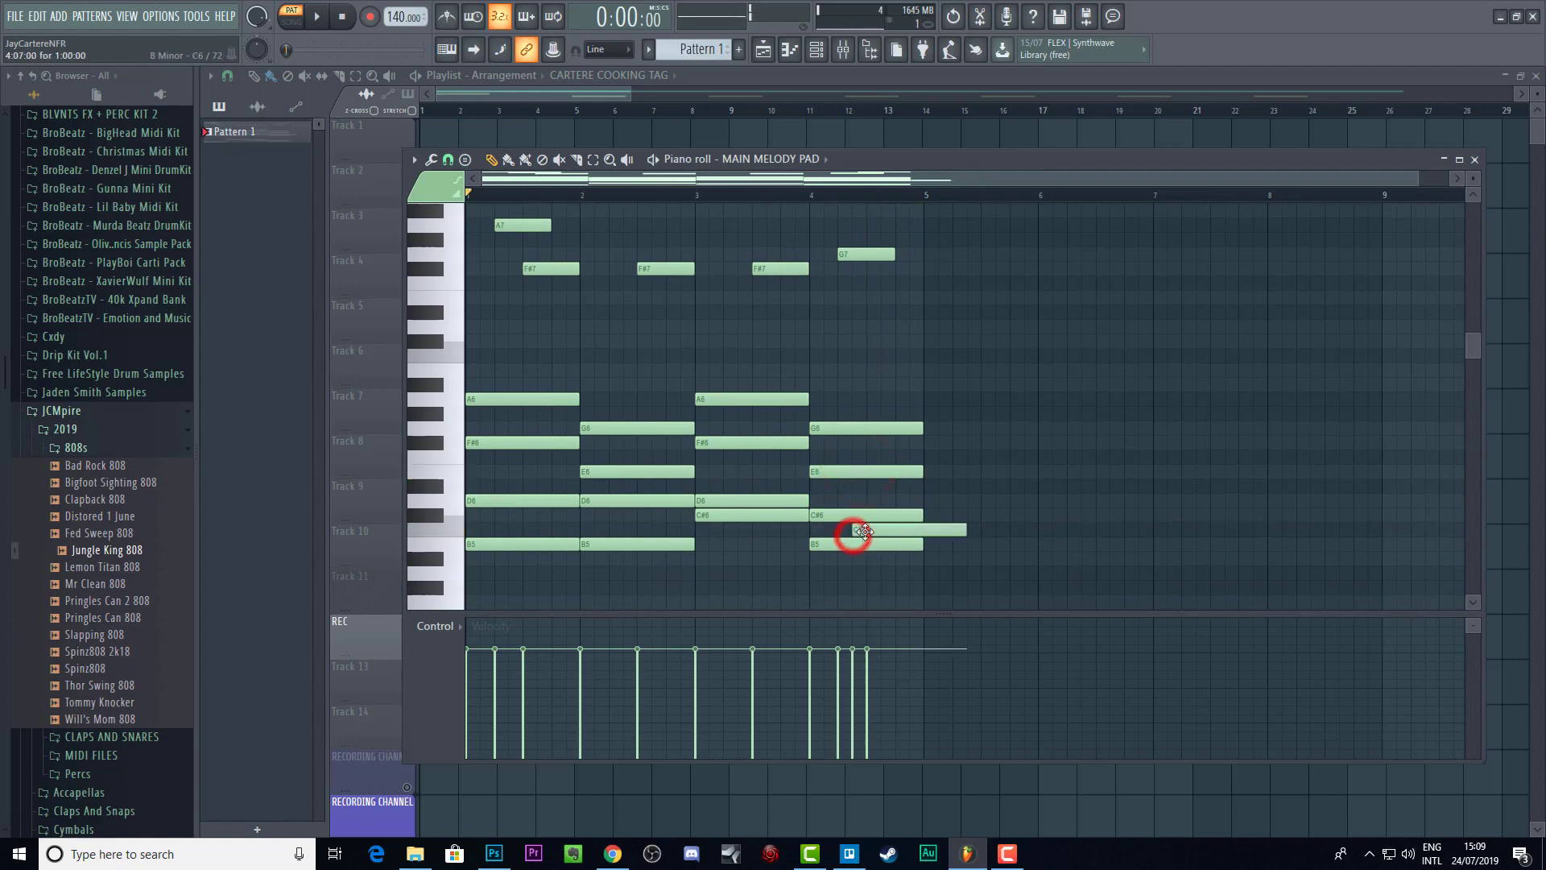
pyautogui.rightClick(864, 529)
# Step: Add a quarter-bar A7 melody note on beat 4 of bar 4 and play the pattern
pyautogui.scroll(3, 862, 535)
pyautogui.click(883, 321)
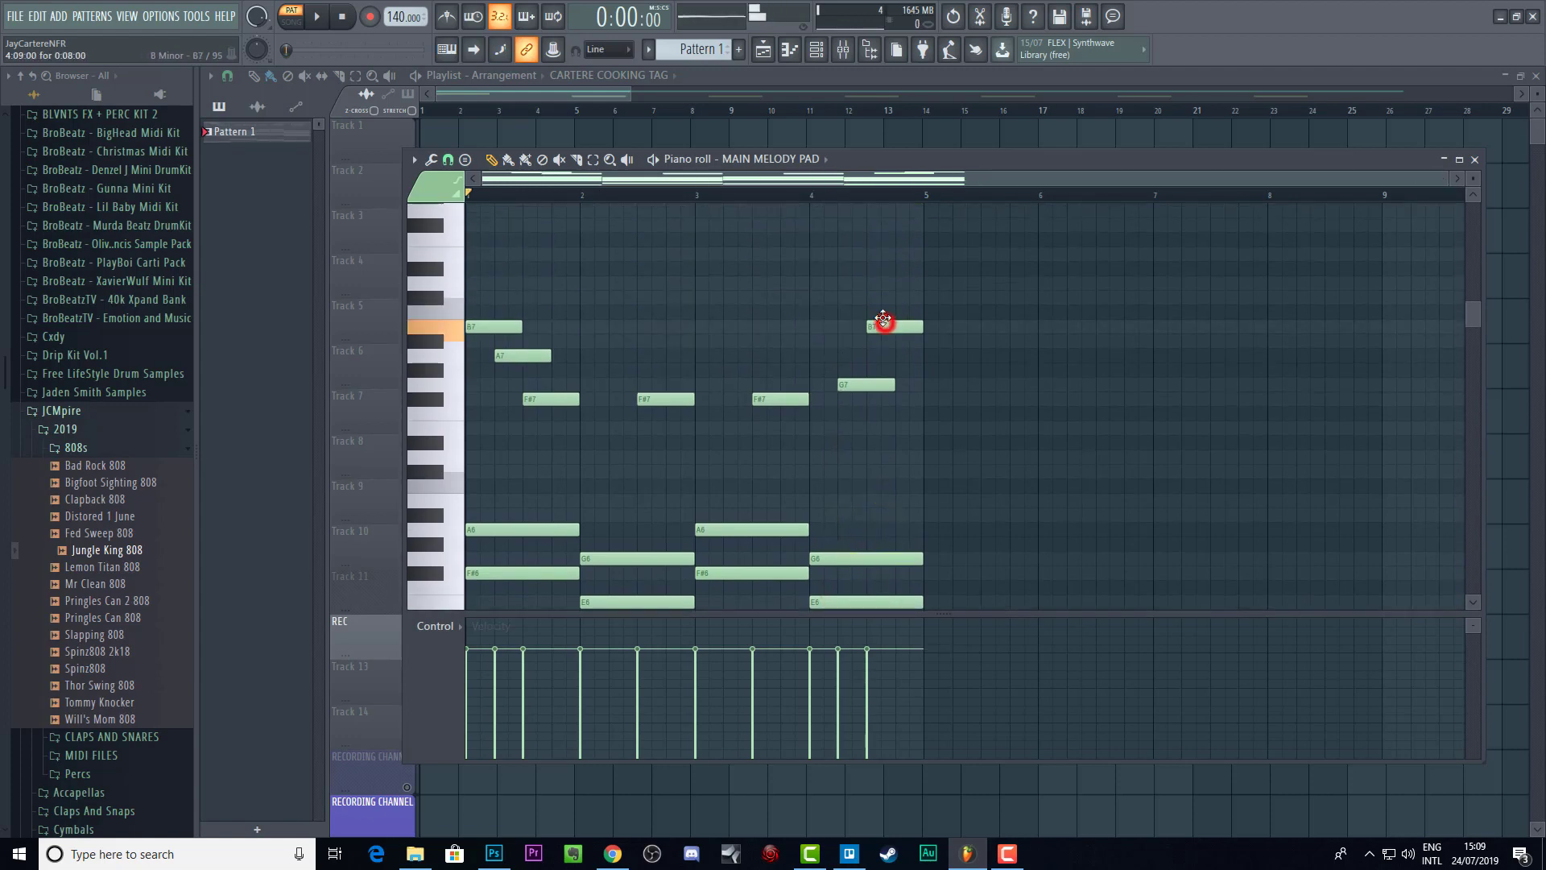
pyautogui.moveTo(883, 321); pyautogui.dragTo(923, 355)
pyautogui.click(892, 355)
pyautogui.press('space')
pyautogui.scroll(-4, 892, 447)
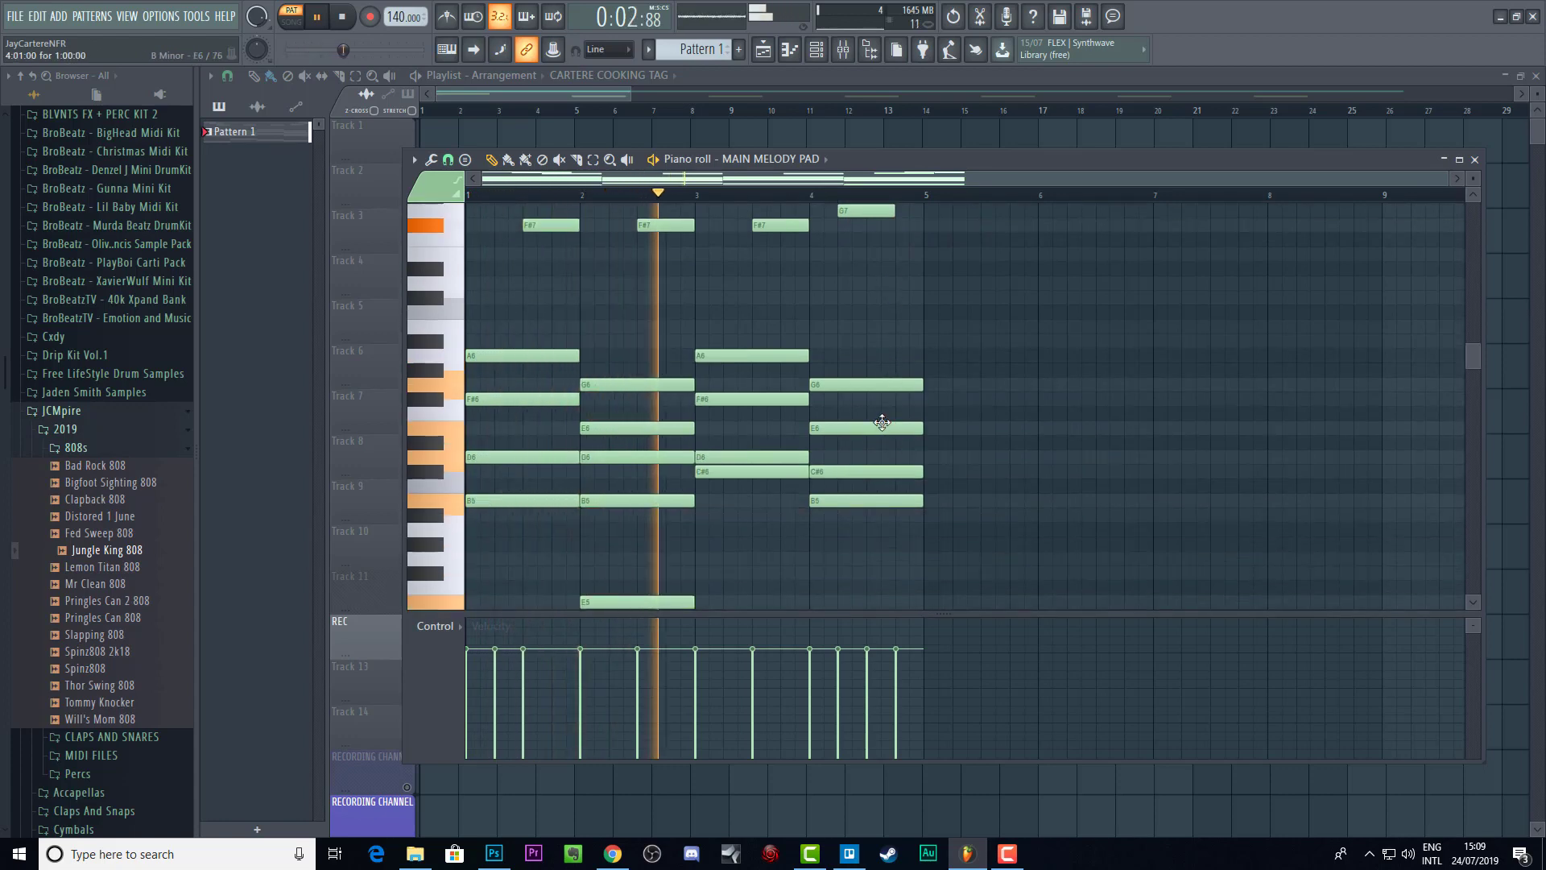
pyautogui.scroll(5, 883, 417)
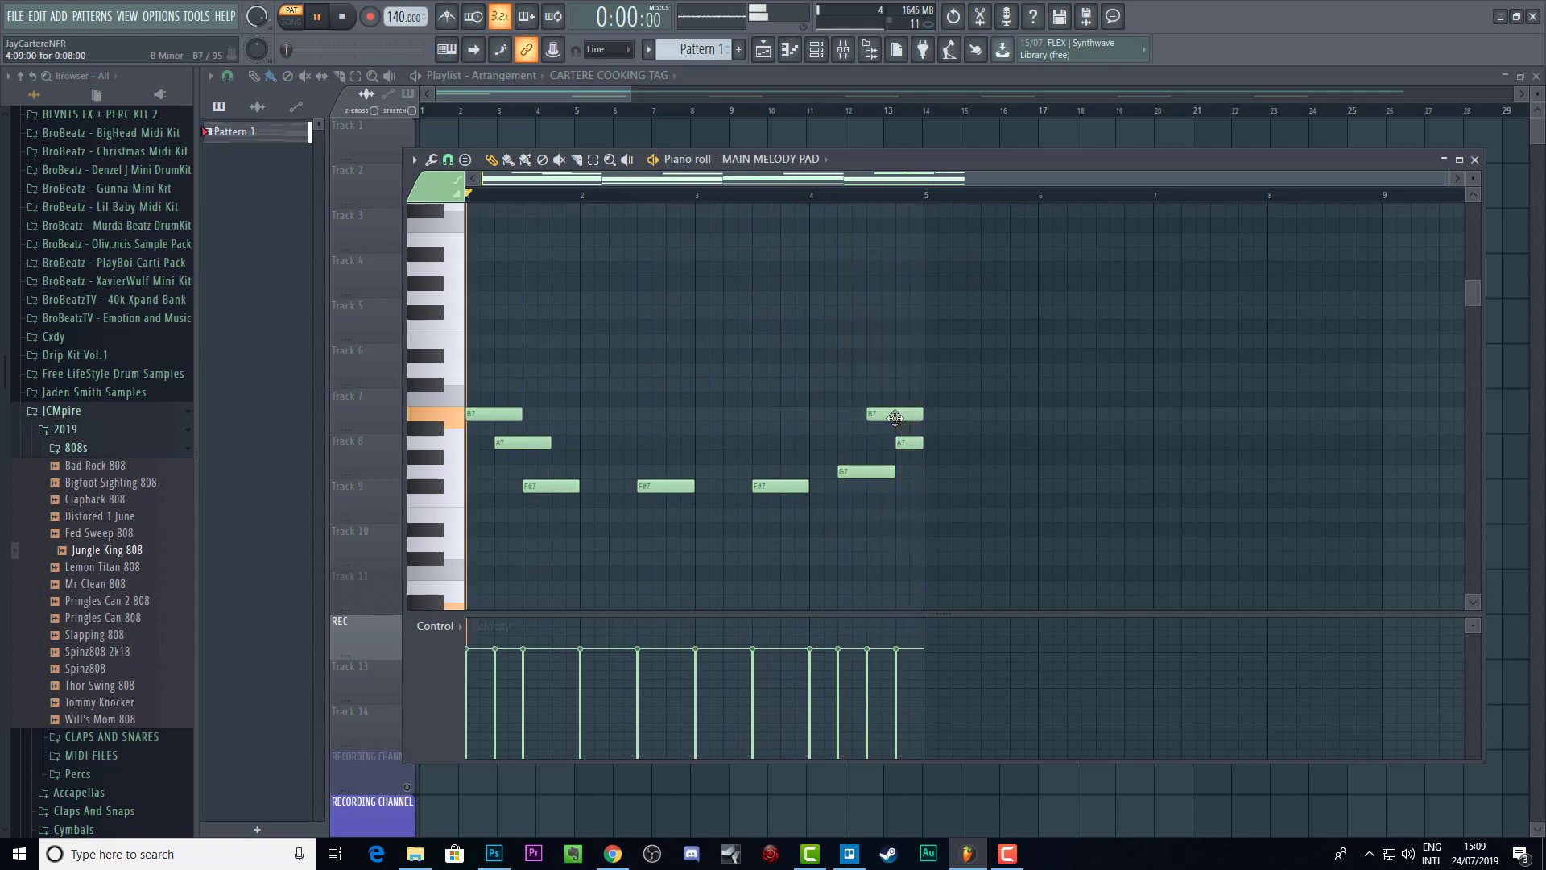
# Step: Try alternative pitches such as C#8, A#7 and G7 for the last two melody notes of bar 4, then restore B7 and A7
pyautogui.moveTo(896, 413); pyautogui.dragTo(897, 384)
pyautogui.moveTo(904, 437); pyautogui.dragTo(904, 409)
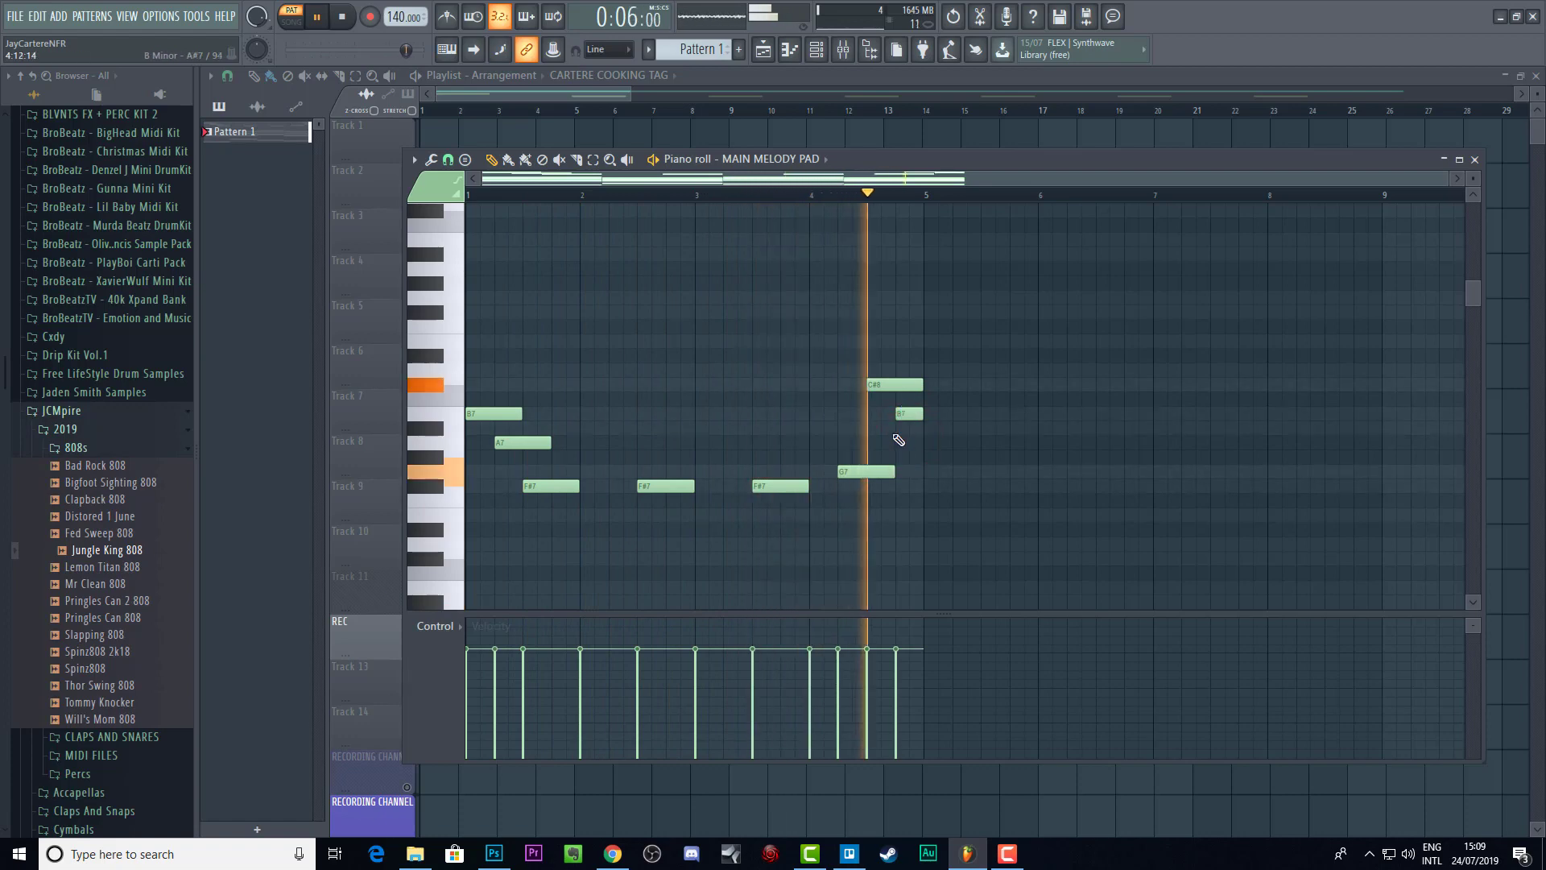
pyautogui.click(907, 415)
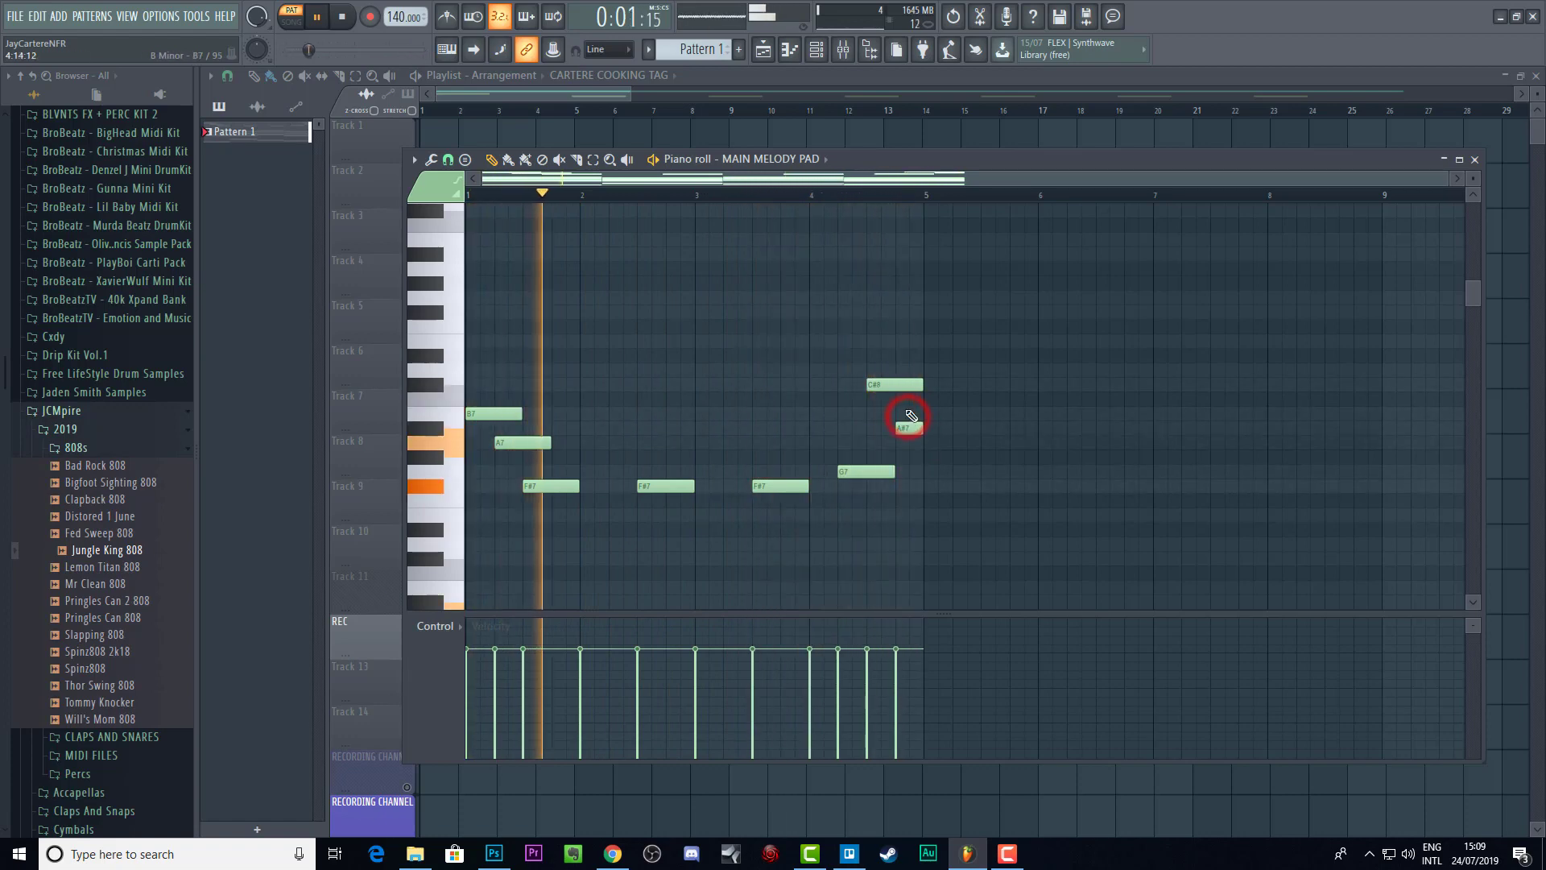
pyautogui.moveTo(906, 416); pyautogui.dragTo(909, 474)
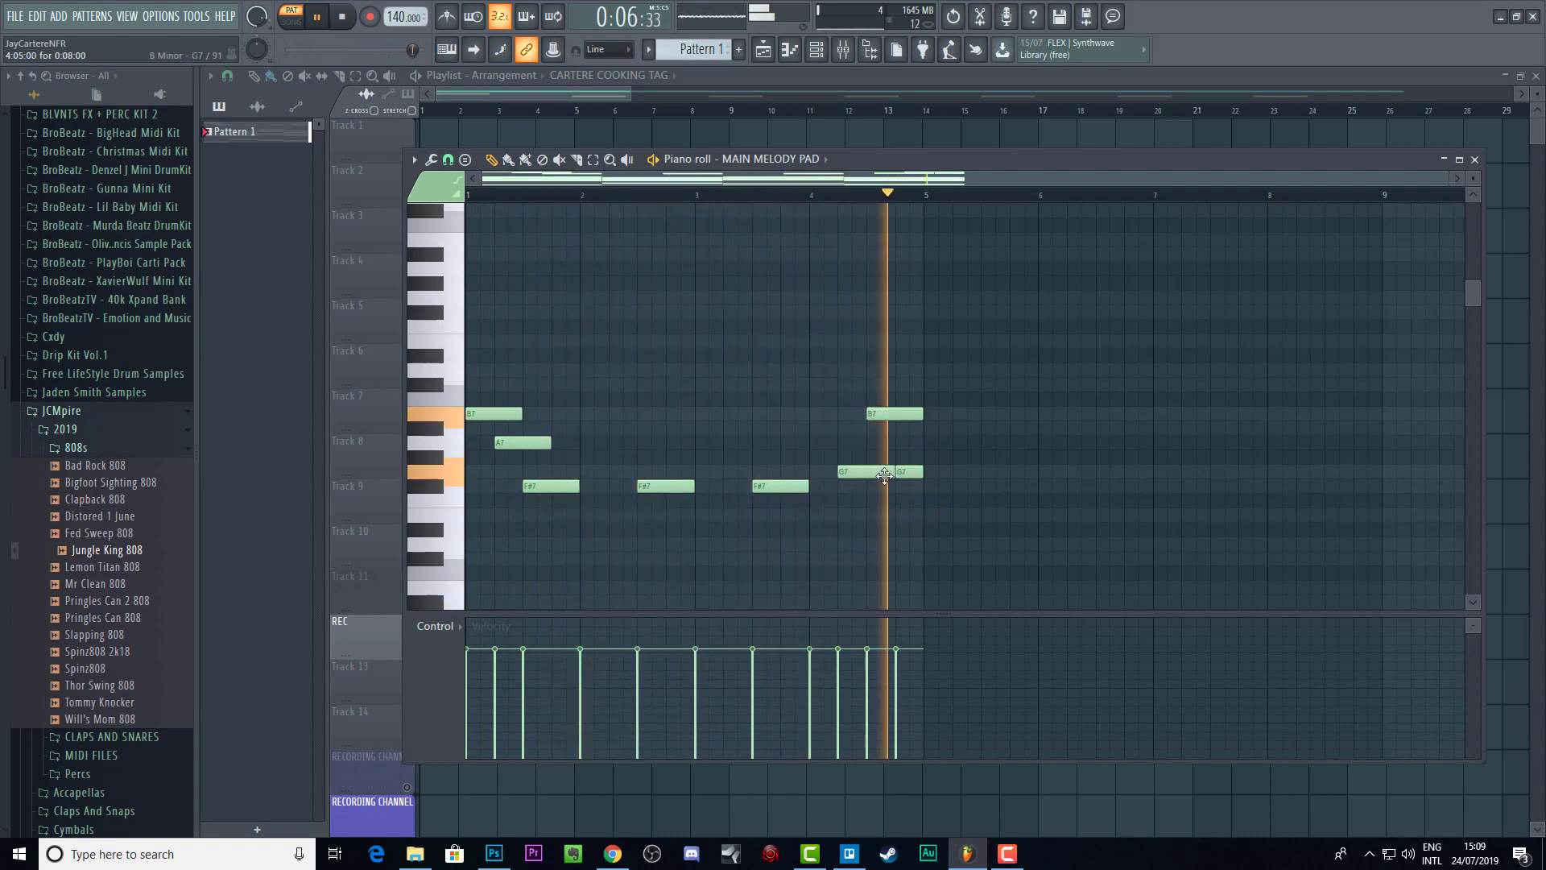
pyautogui.moveTo(910, 472); pyautogui.dragTo(910, 441)
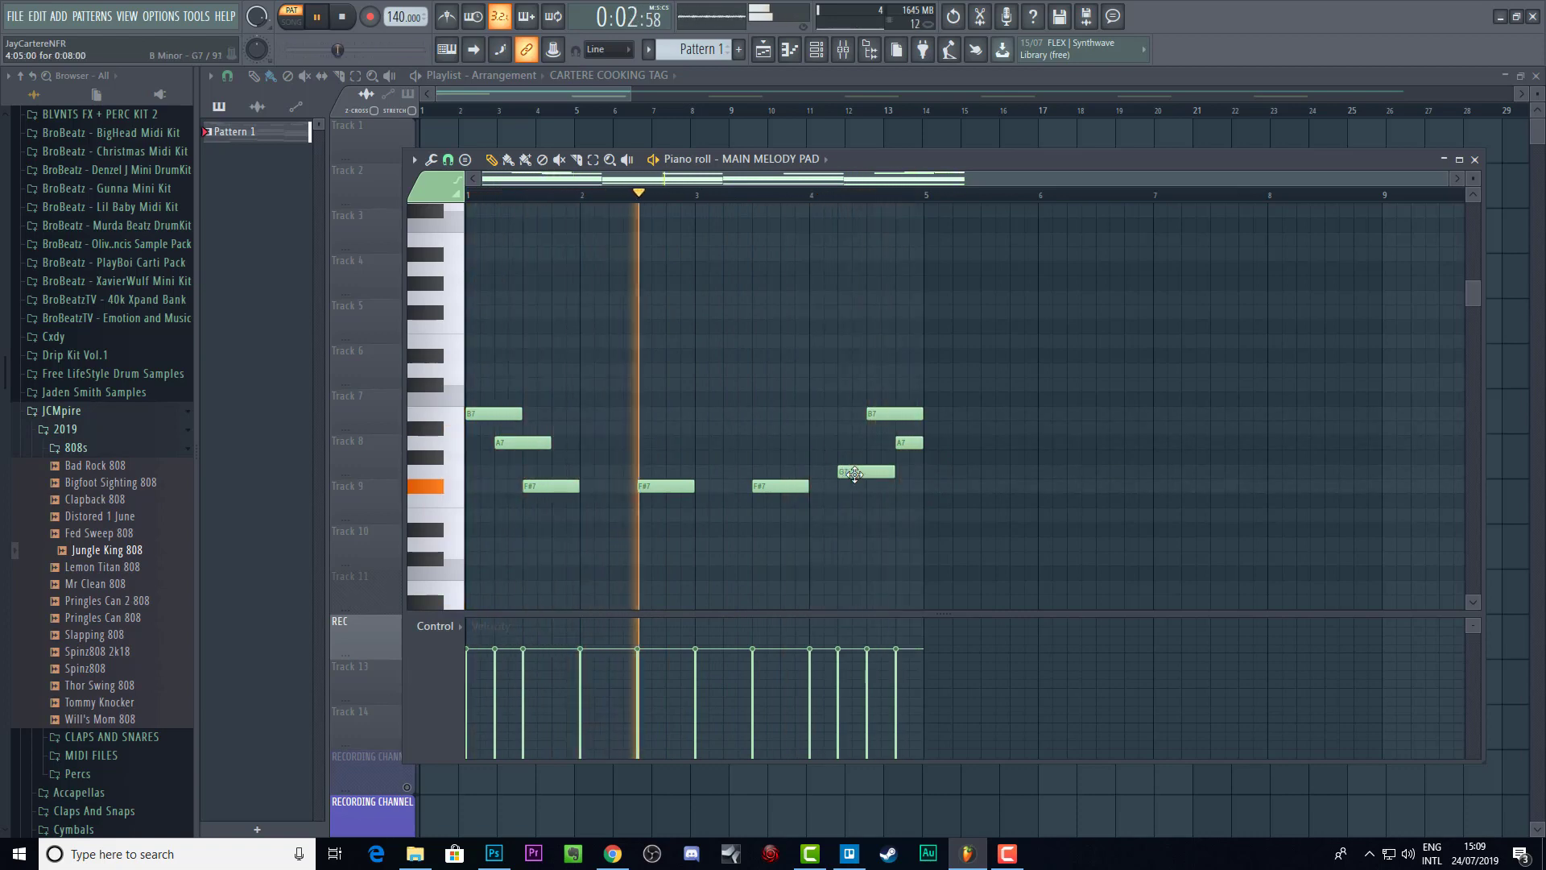
# Step: Lower the beat 2 melody note of bar 4 to F#7 and stop playback
pyautogui.moveTo(855, 474); pyautogui.dragTo(872, 490)
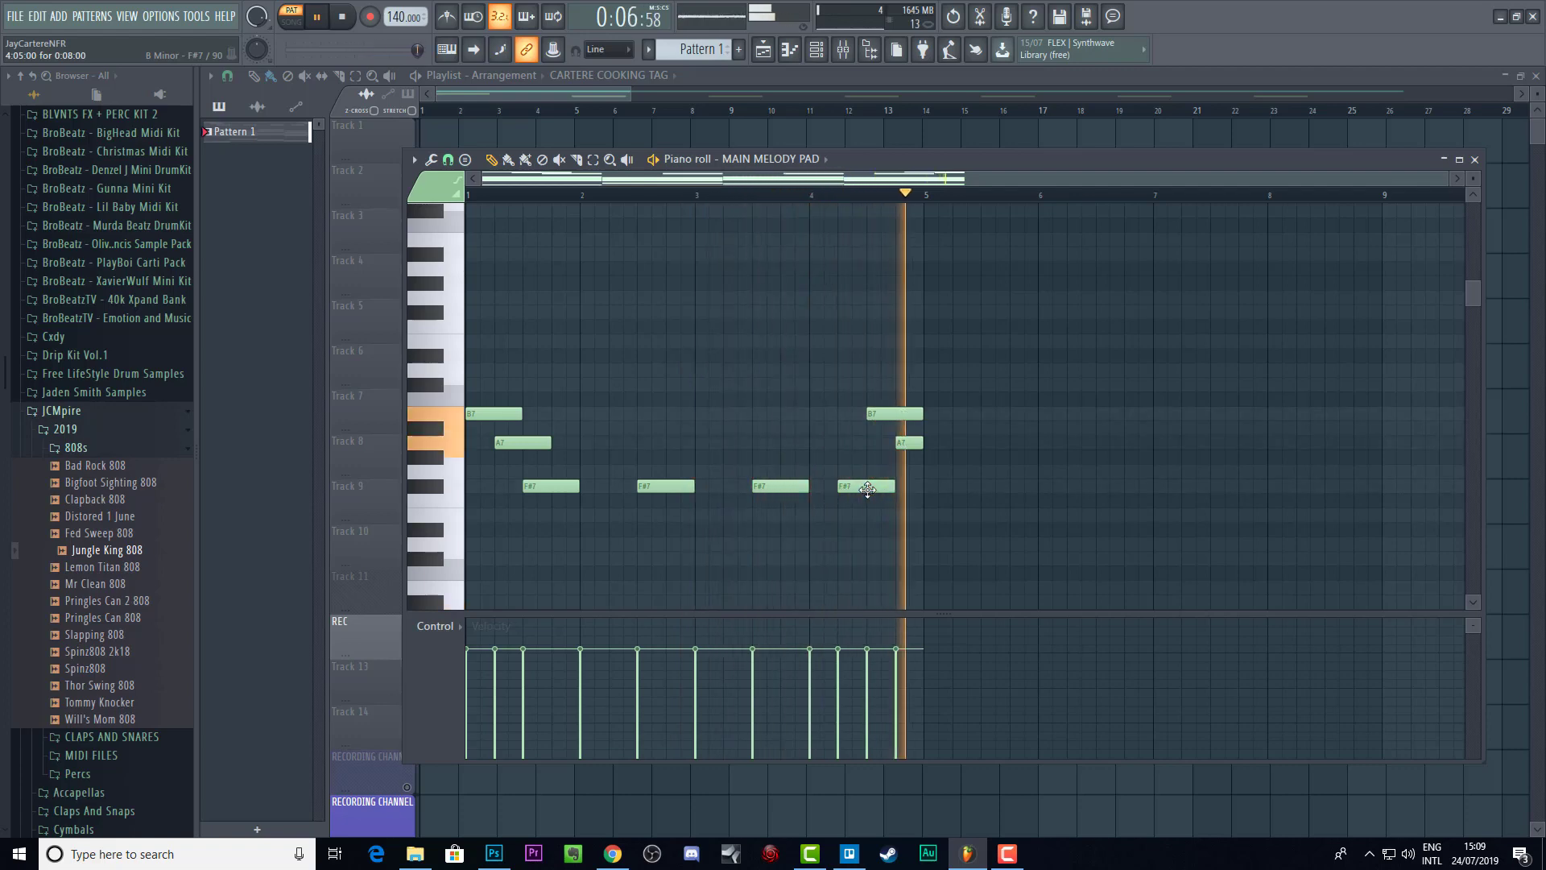
pyautogui.press('space')
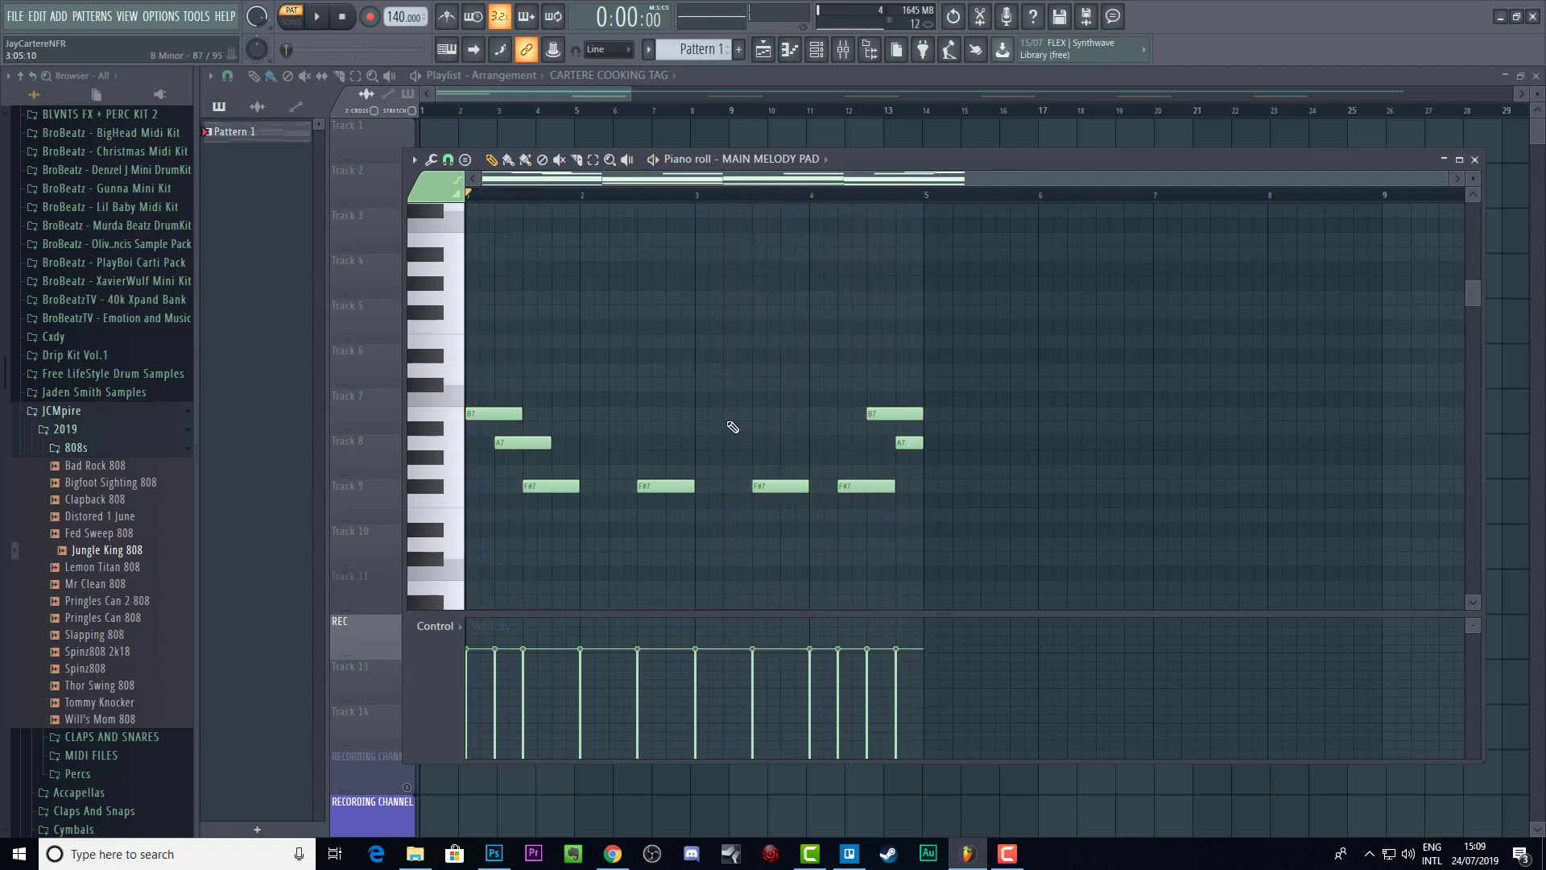
pyautogui.scroll(-3, 733, 427)
pyautogui.scroll(3, 733, 426)
pyautogui.scroll(-3, 733, 430)
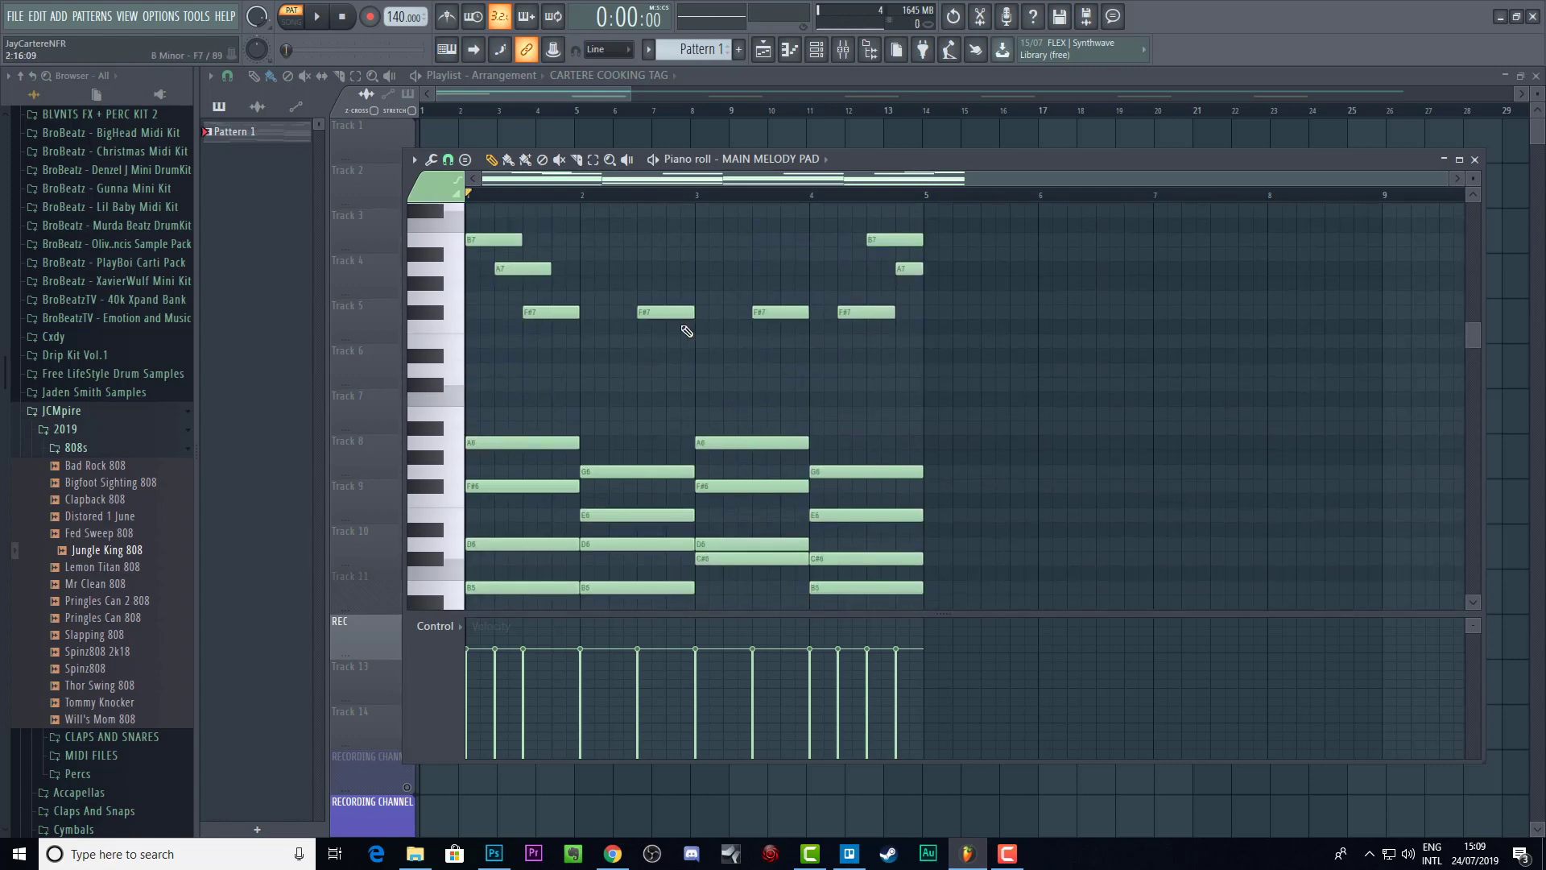
pyautogui.scroll(2, 707, 310)
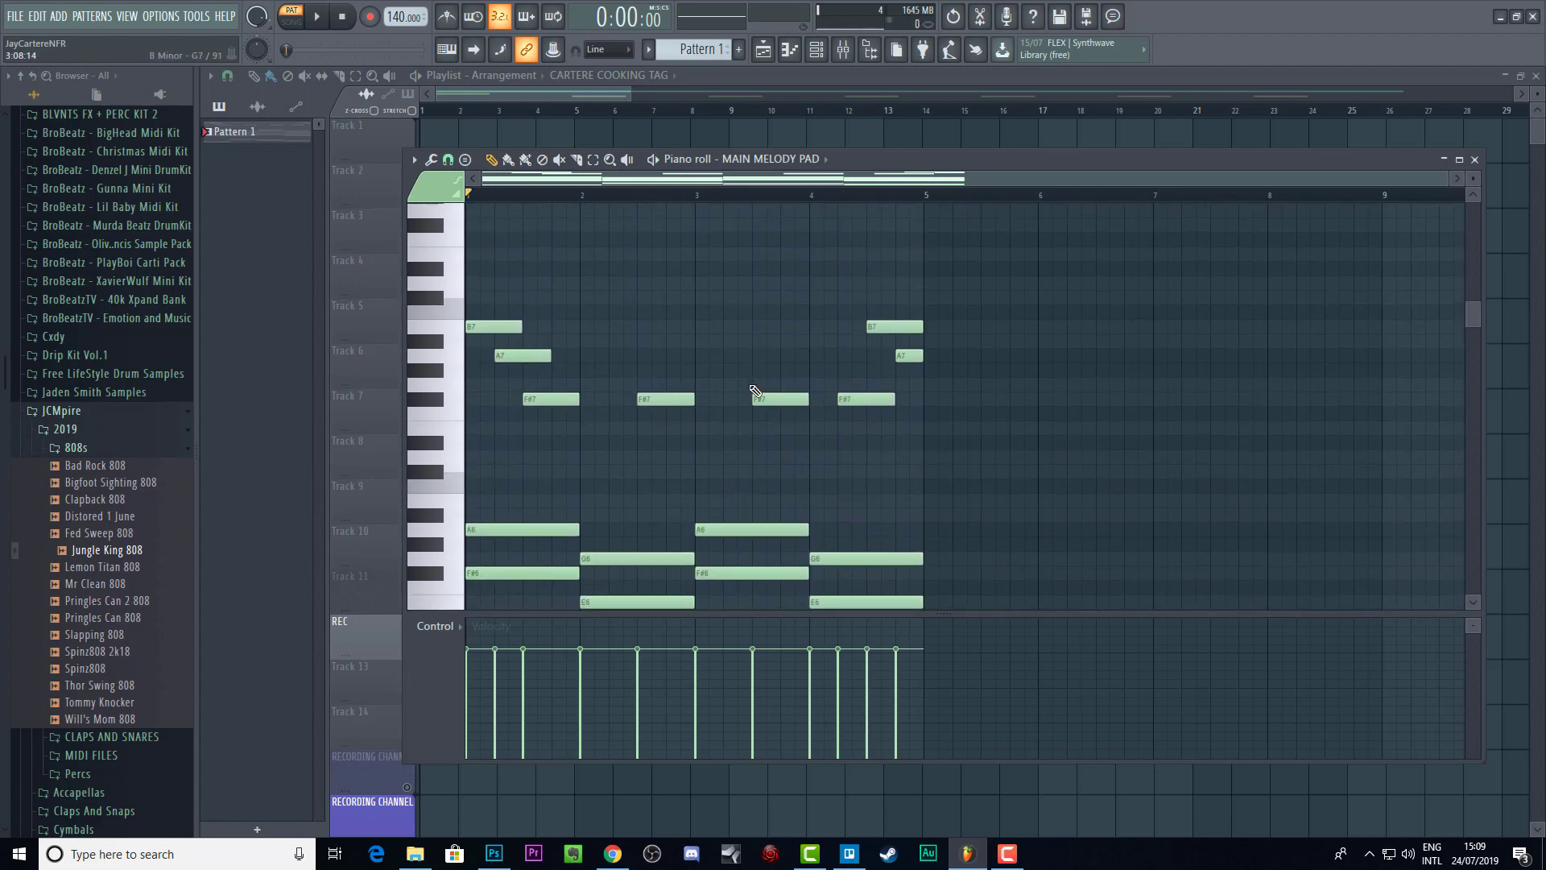
# Step: Open the Save As dialog and close it without saving
pyautogui.hotkey('ctrl', 's')
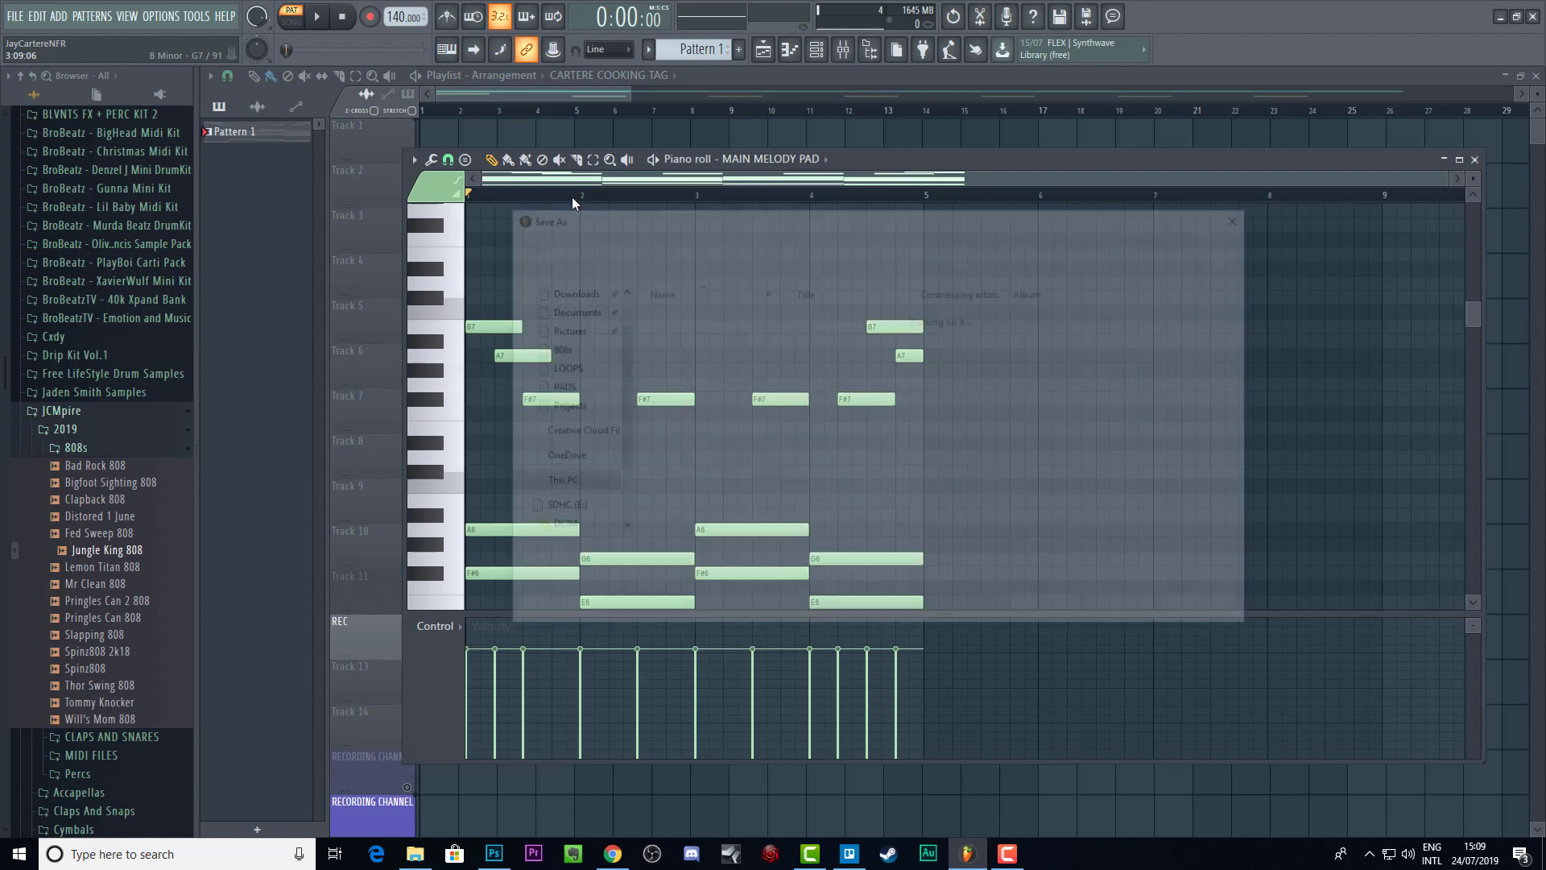
pyautogui.click(1241, 213)
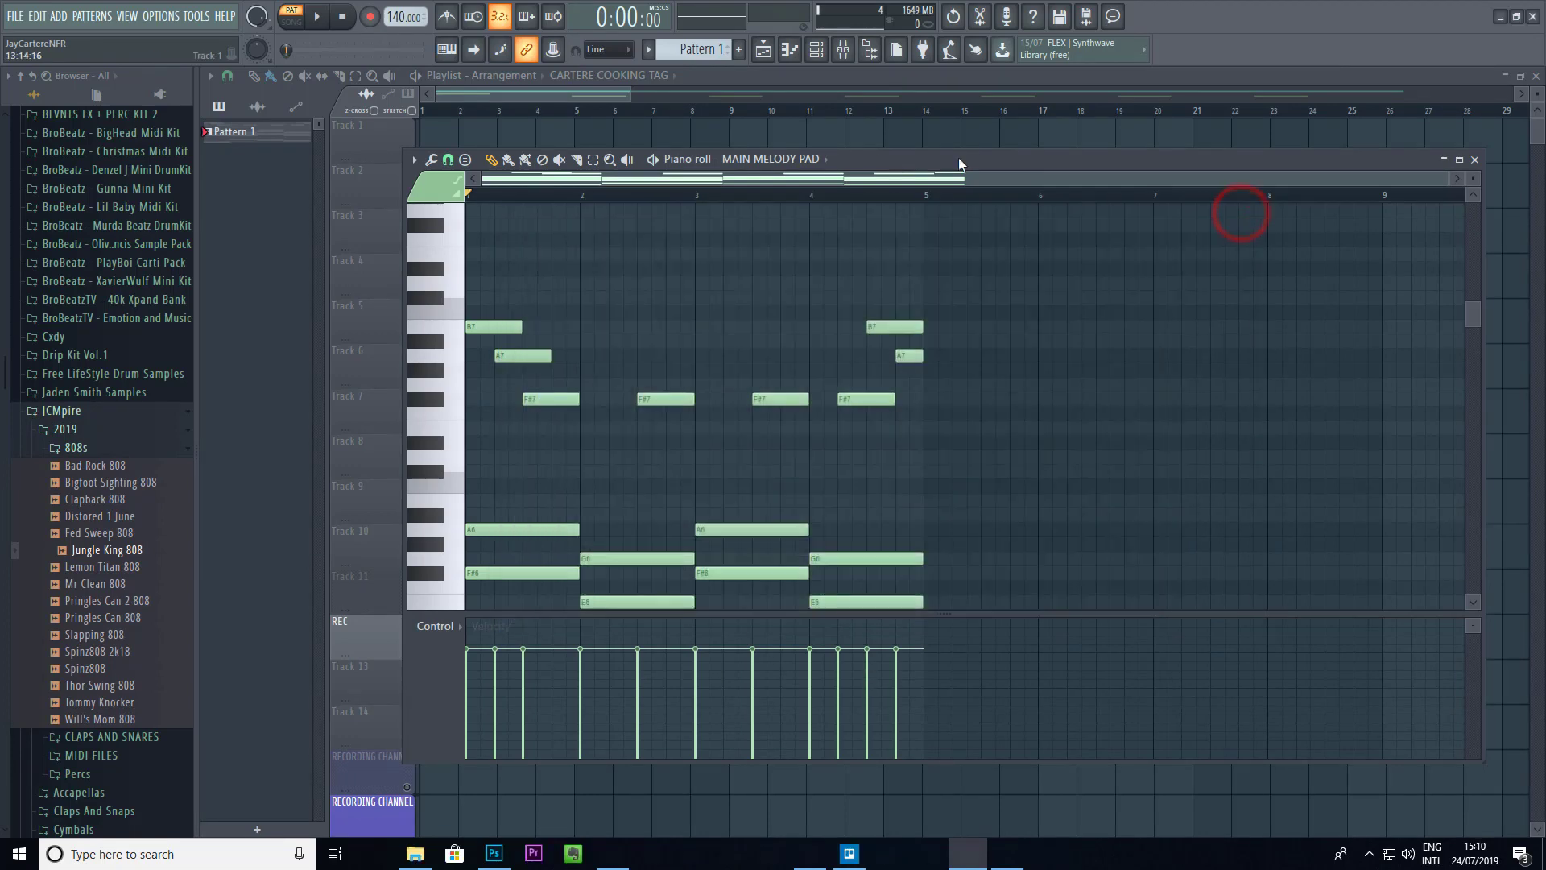
# Step: Reposition the piano roll window and examine the finished melody together with the chord and bass notes
pyautogui.moveTo(968, 159); pyautogui.dragTo(948, 128)
pyautogui.scroll(-3, 862, 345)
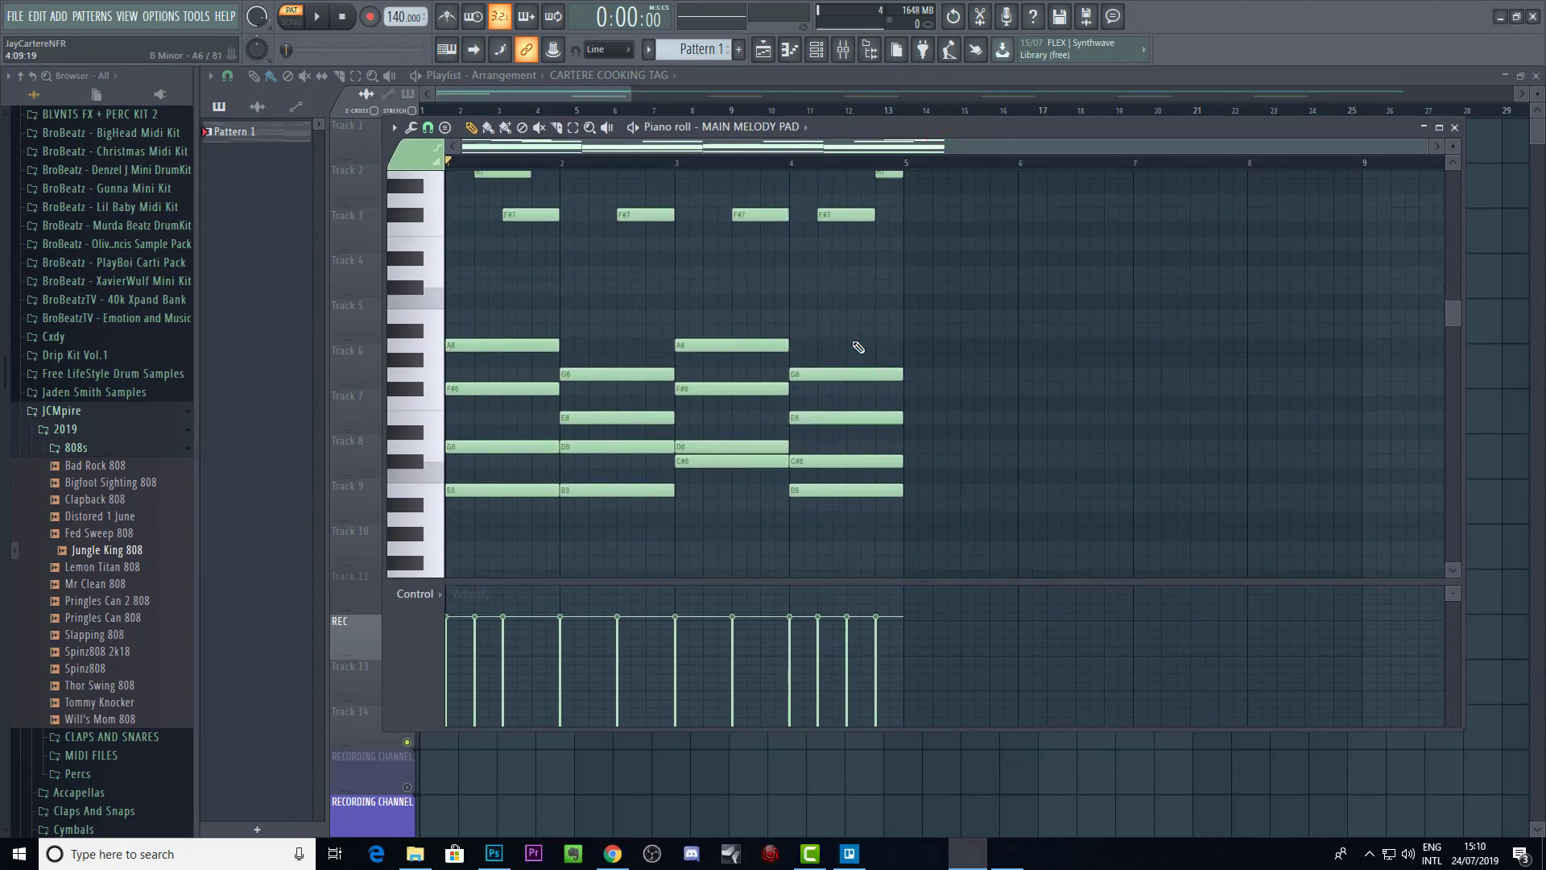
pyautogui.moveTo(838, 127); pyautogui.dragTo(878, 129)
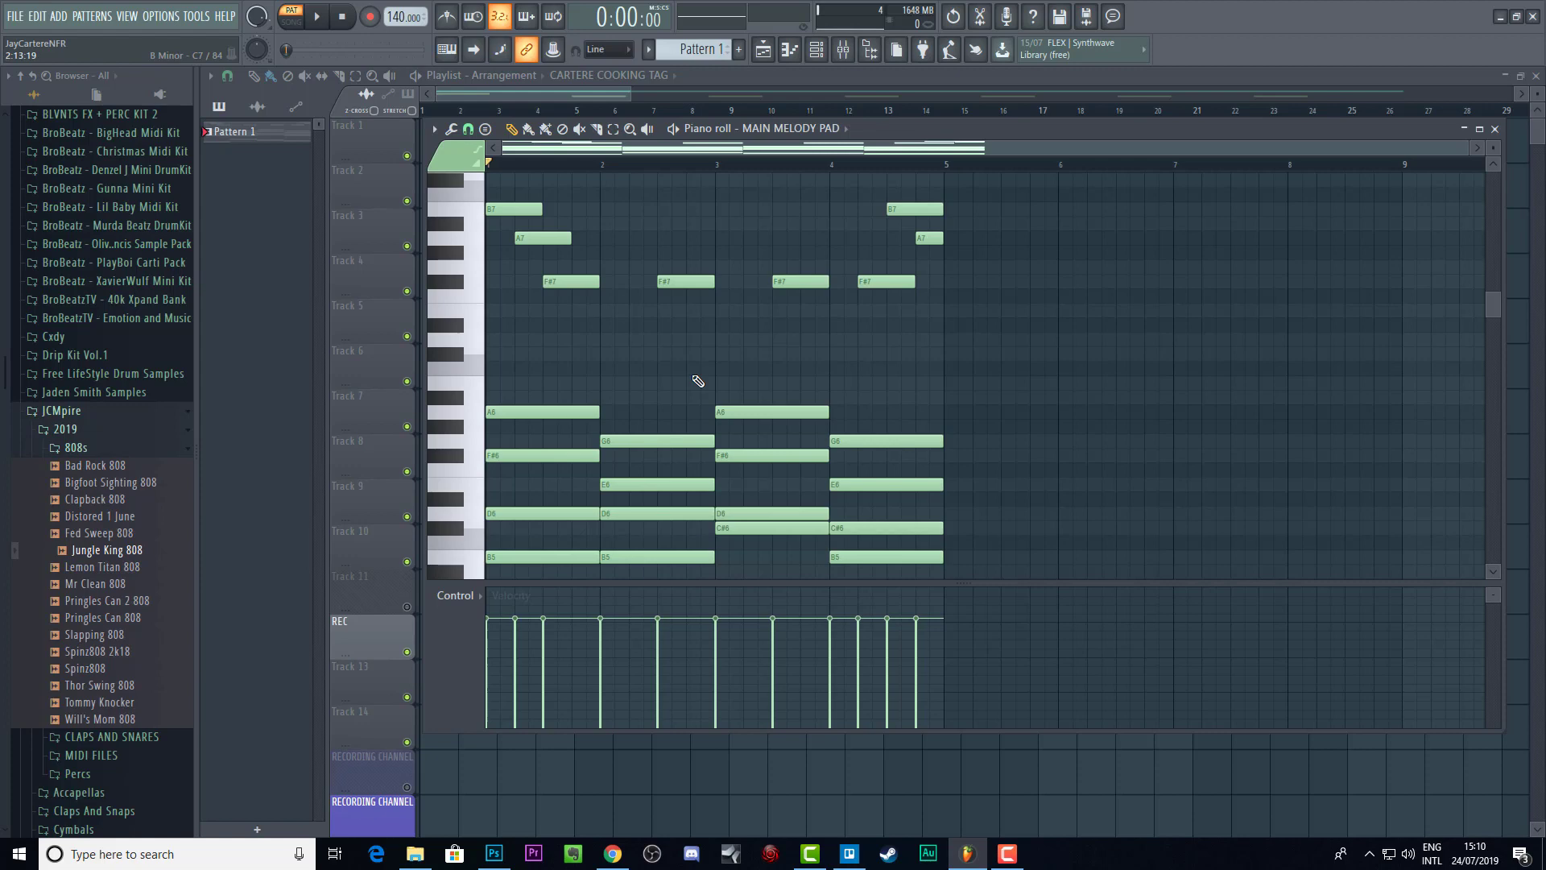
pyautogui.scroll(2, 698, 381)
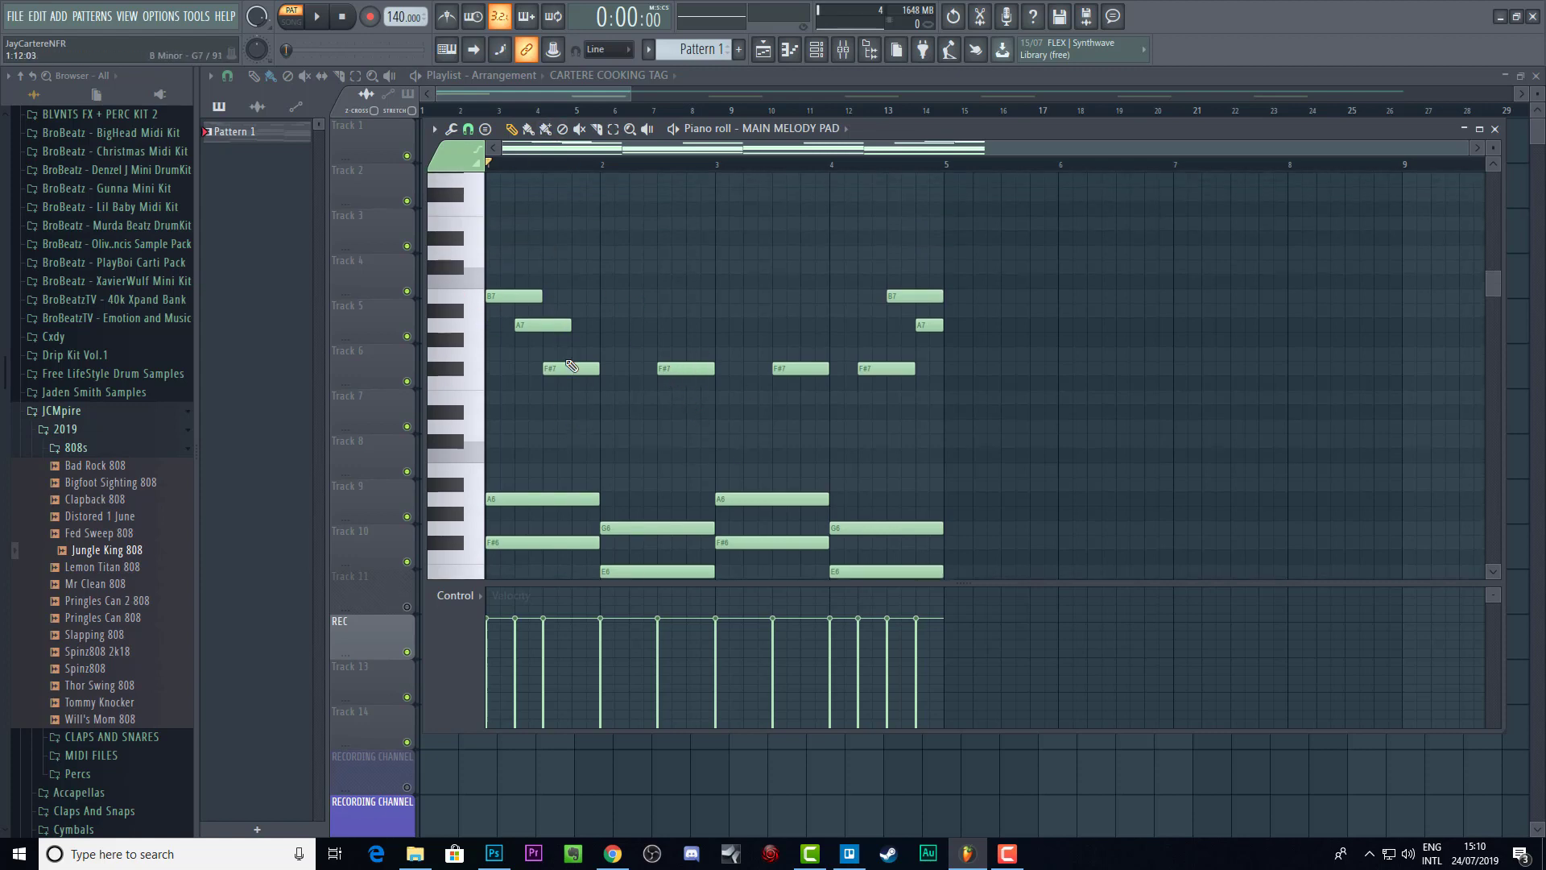
pyautogui.scroll(-1, 583, 366)
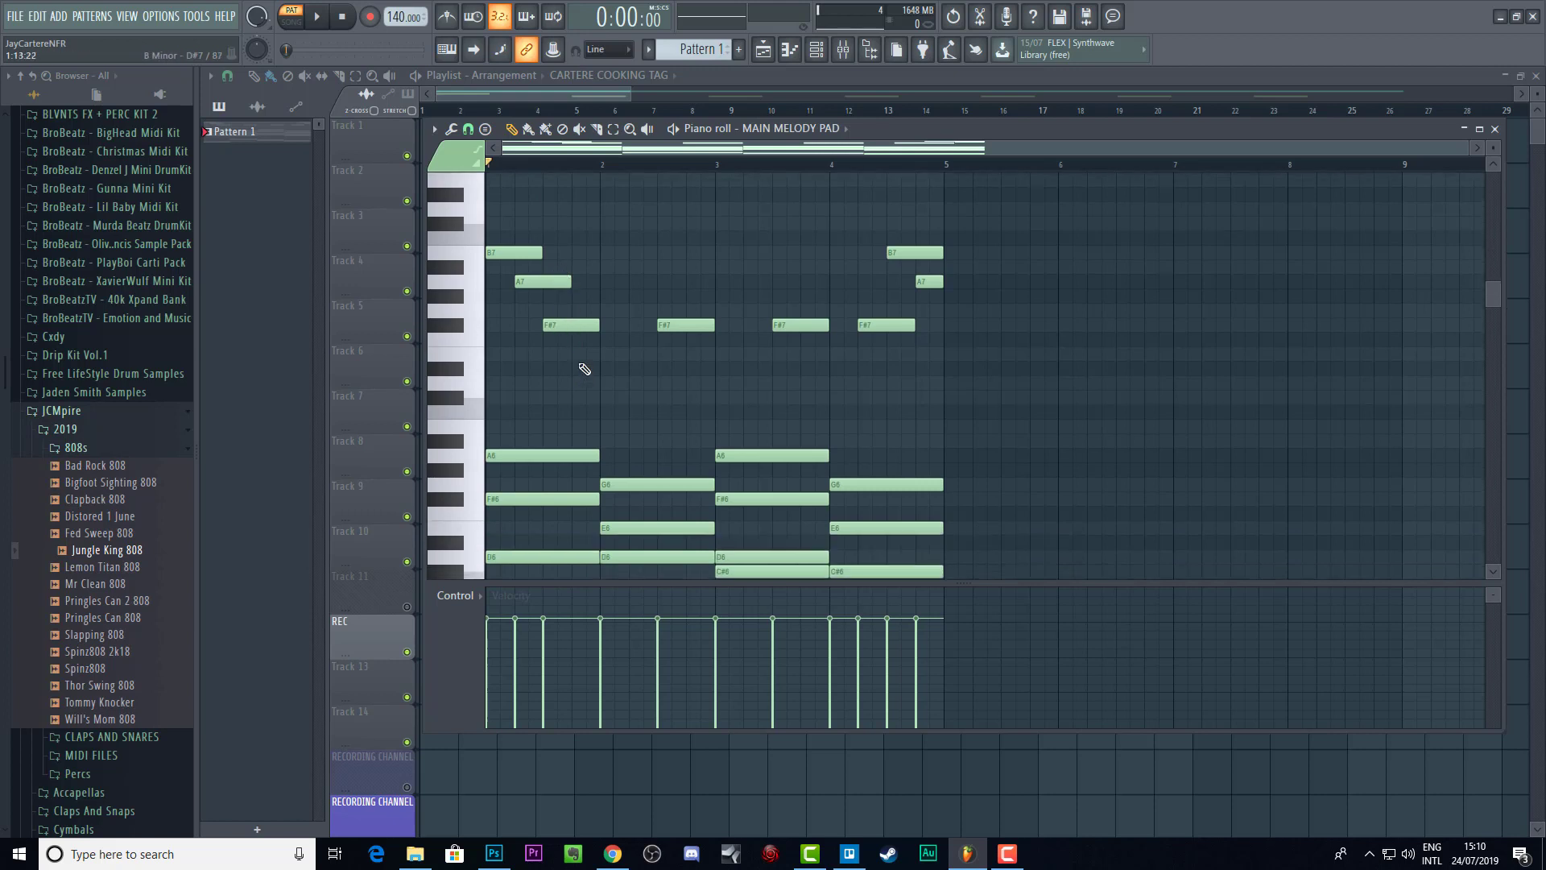
pyautogui.scroll(-5, 588, 382)
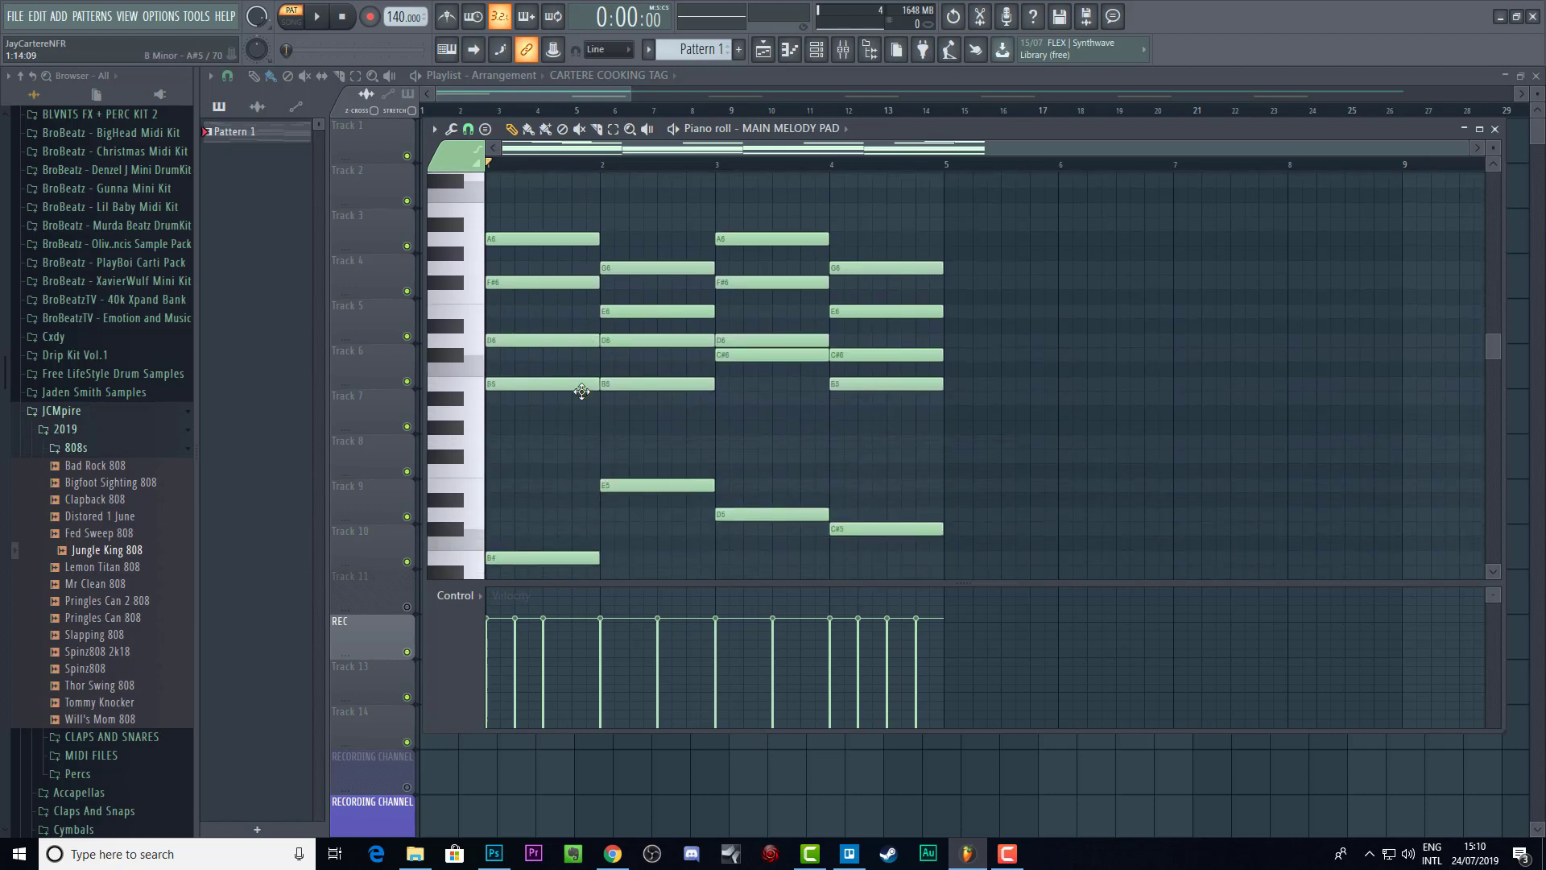
pyautogui.scroll(2, 571, 516)
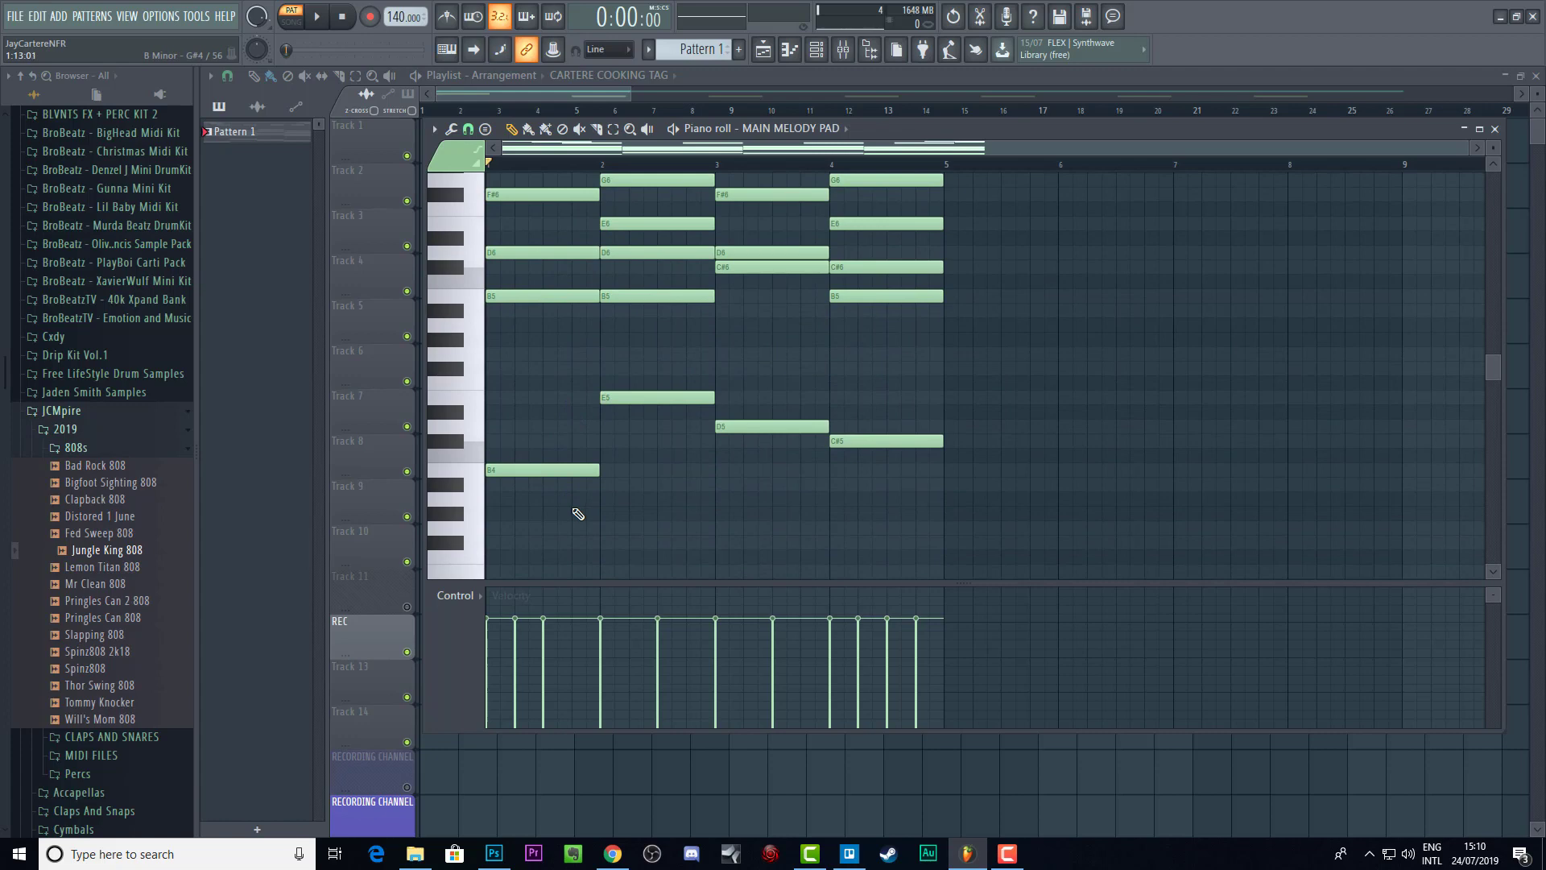
pyautogui.scroll(2, 616, 491)
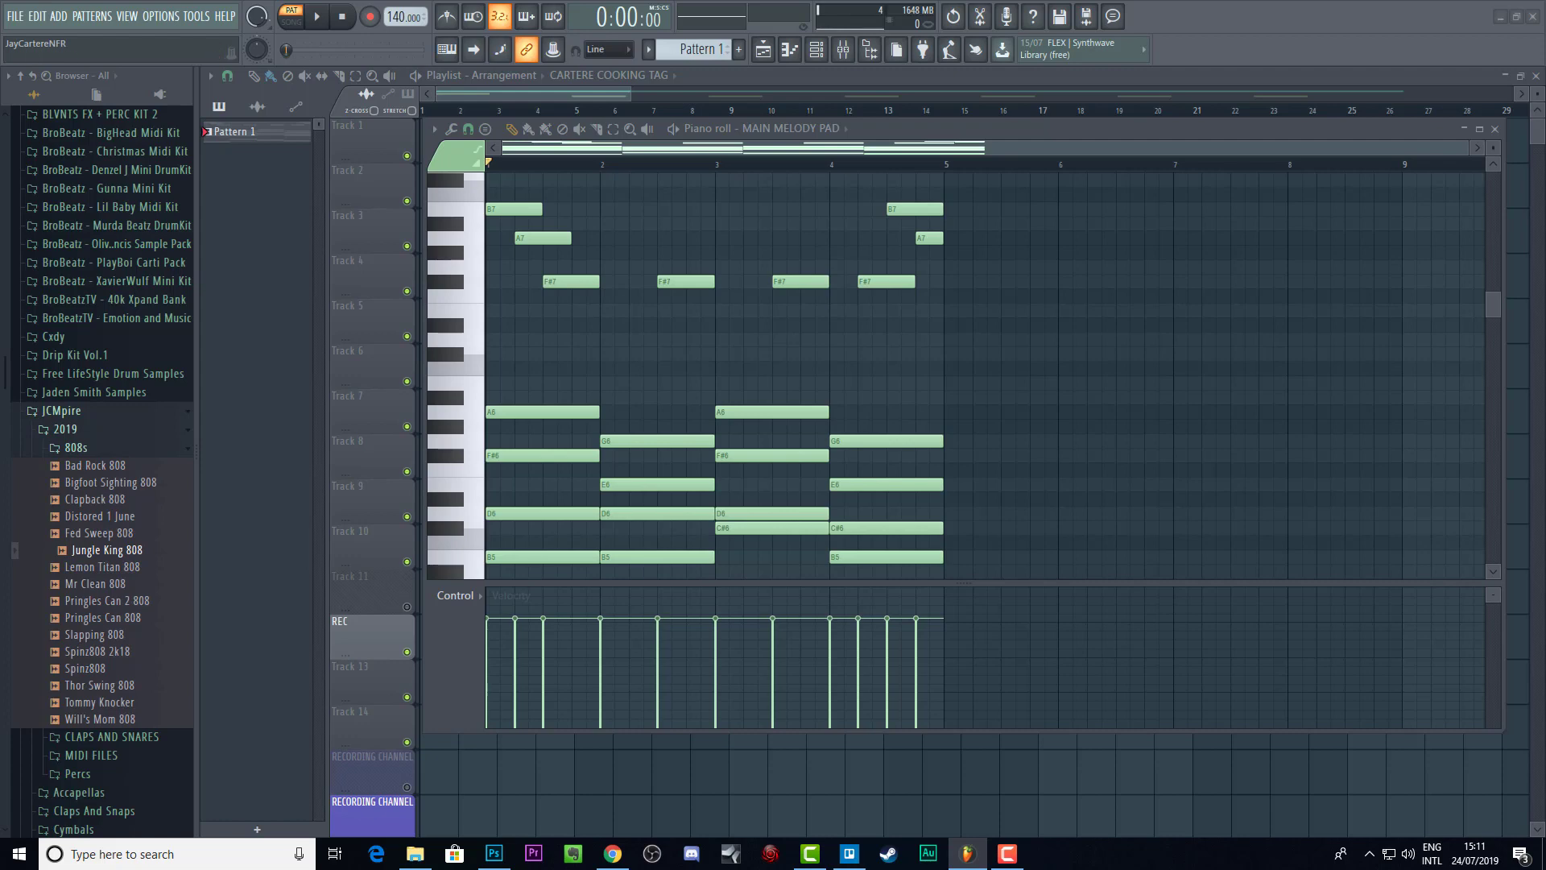
# Step: Switch to the Chrome window showing the producer's website homepage
pyautogui.click(614, 856)
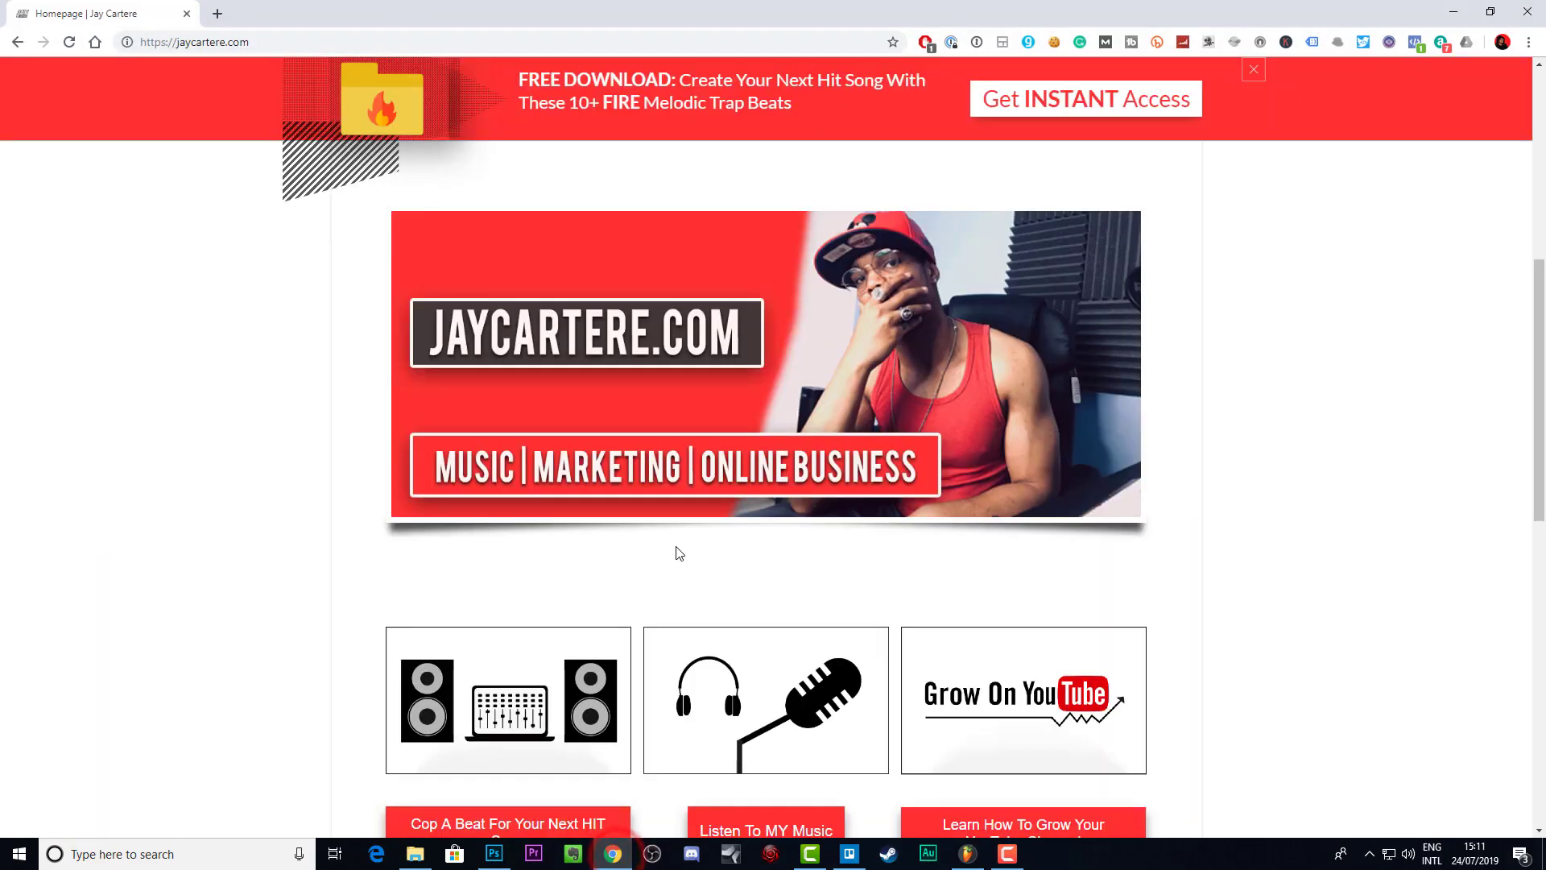